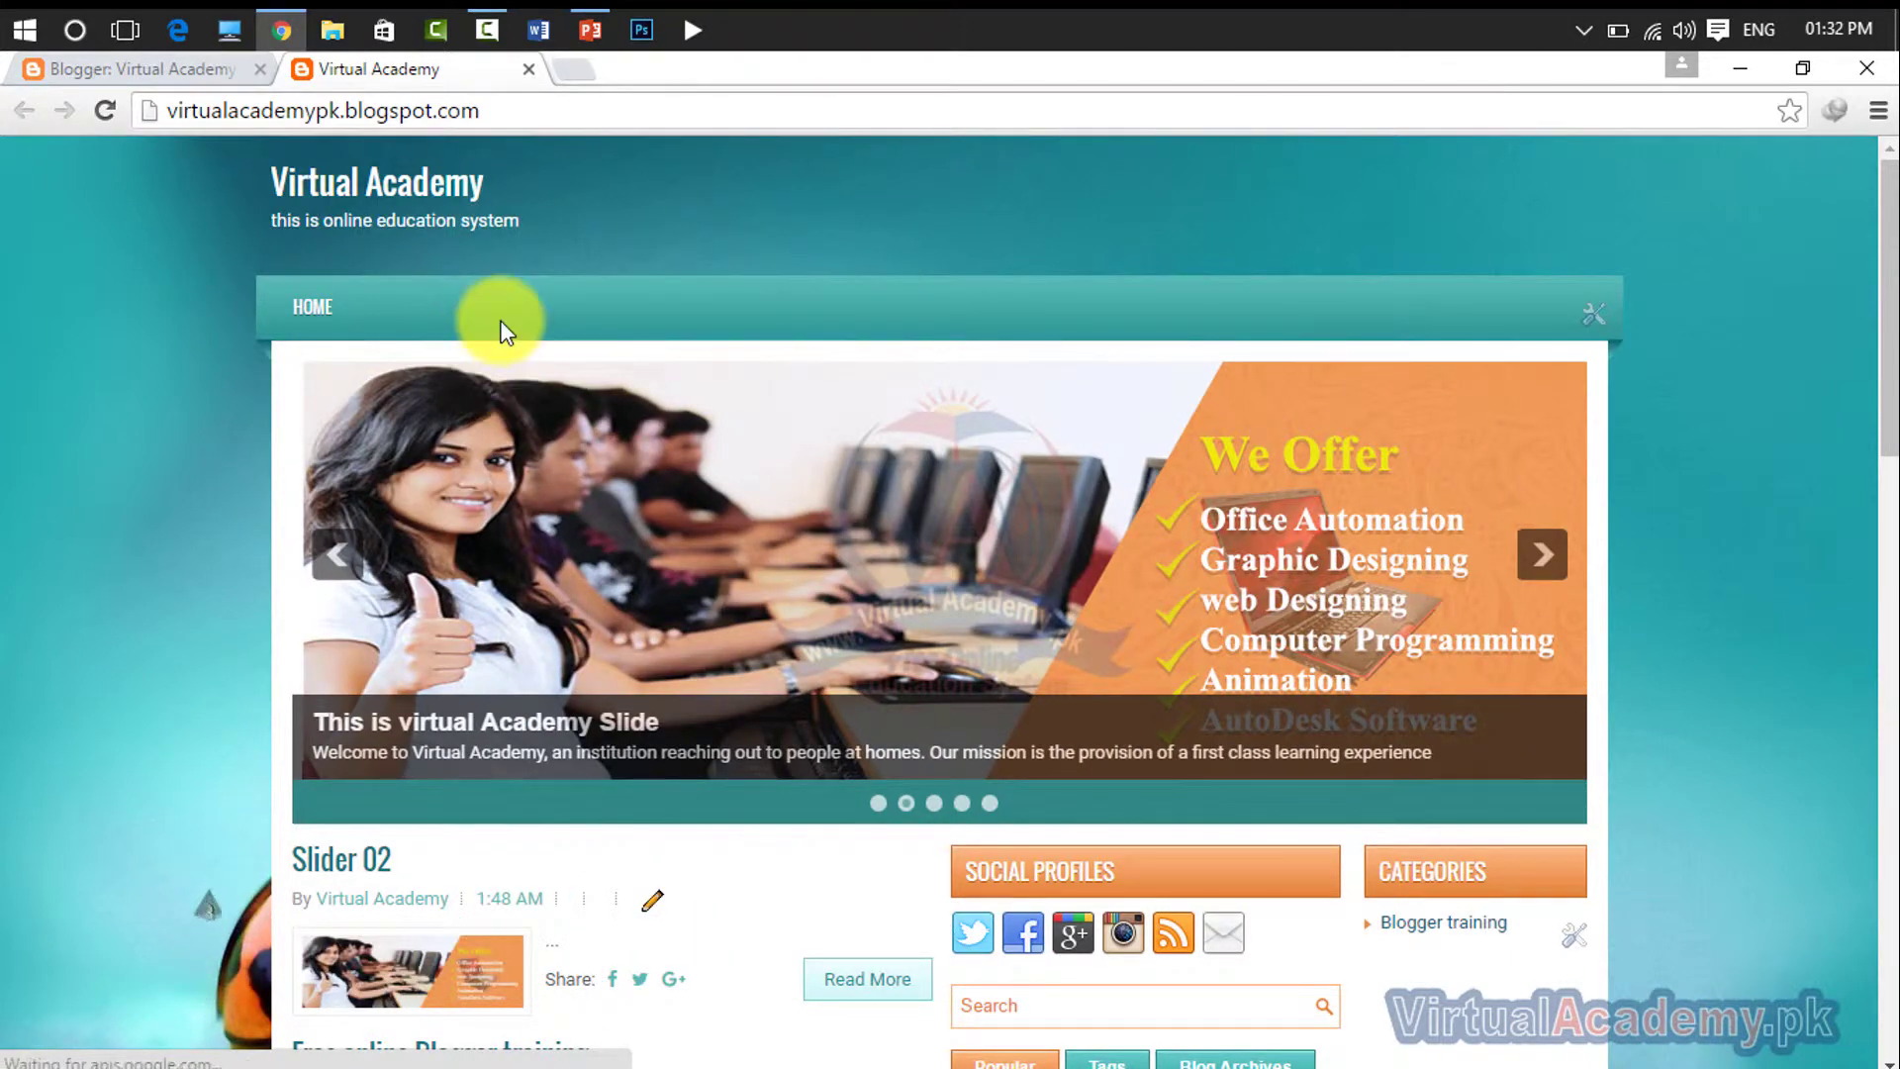
- Switch to the Blogger dashboard and view the list of all posts in the Virtual Academy blog
{"action": "left_click", "coordinate": [123, 68]}
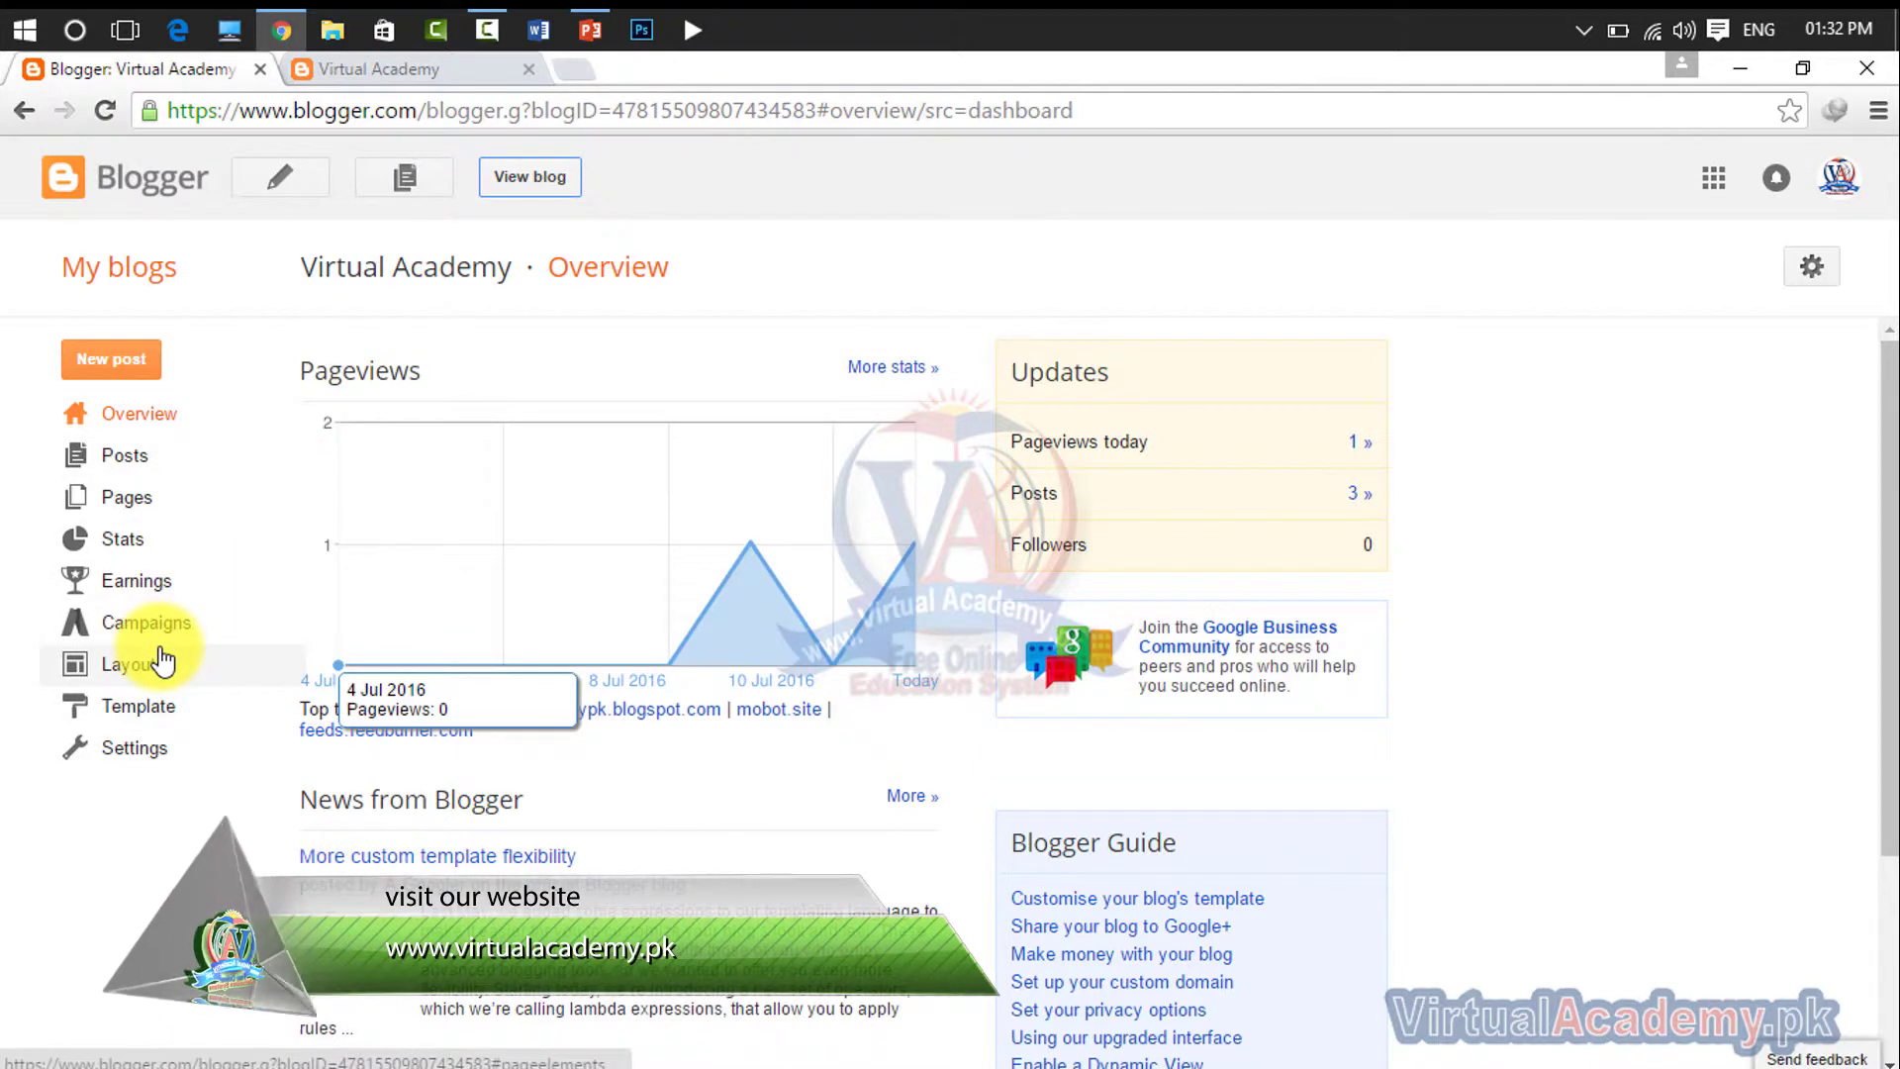
{"action": "left_click", "coordinate": [141, 465]}
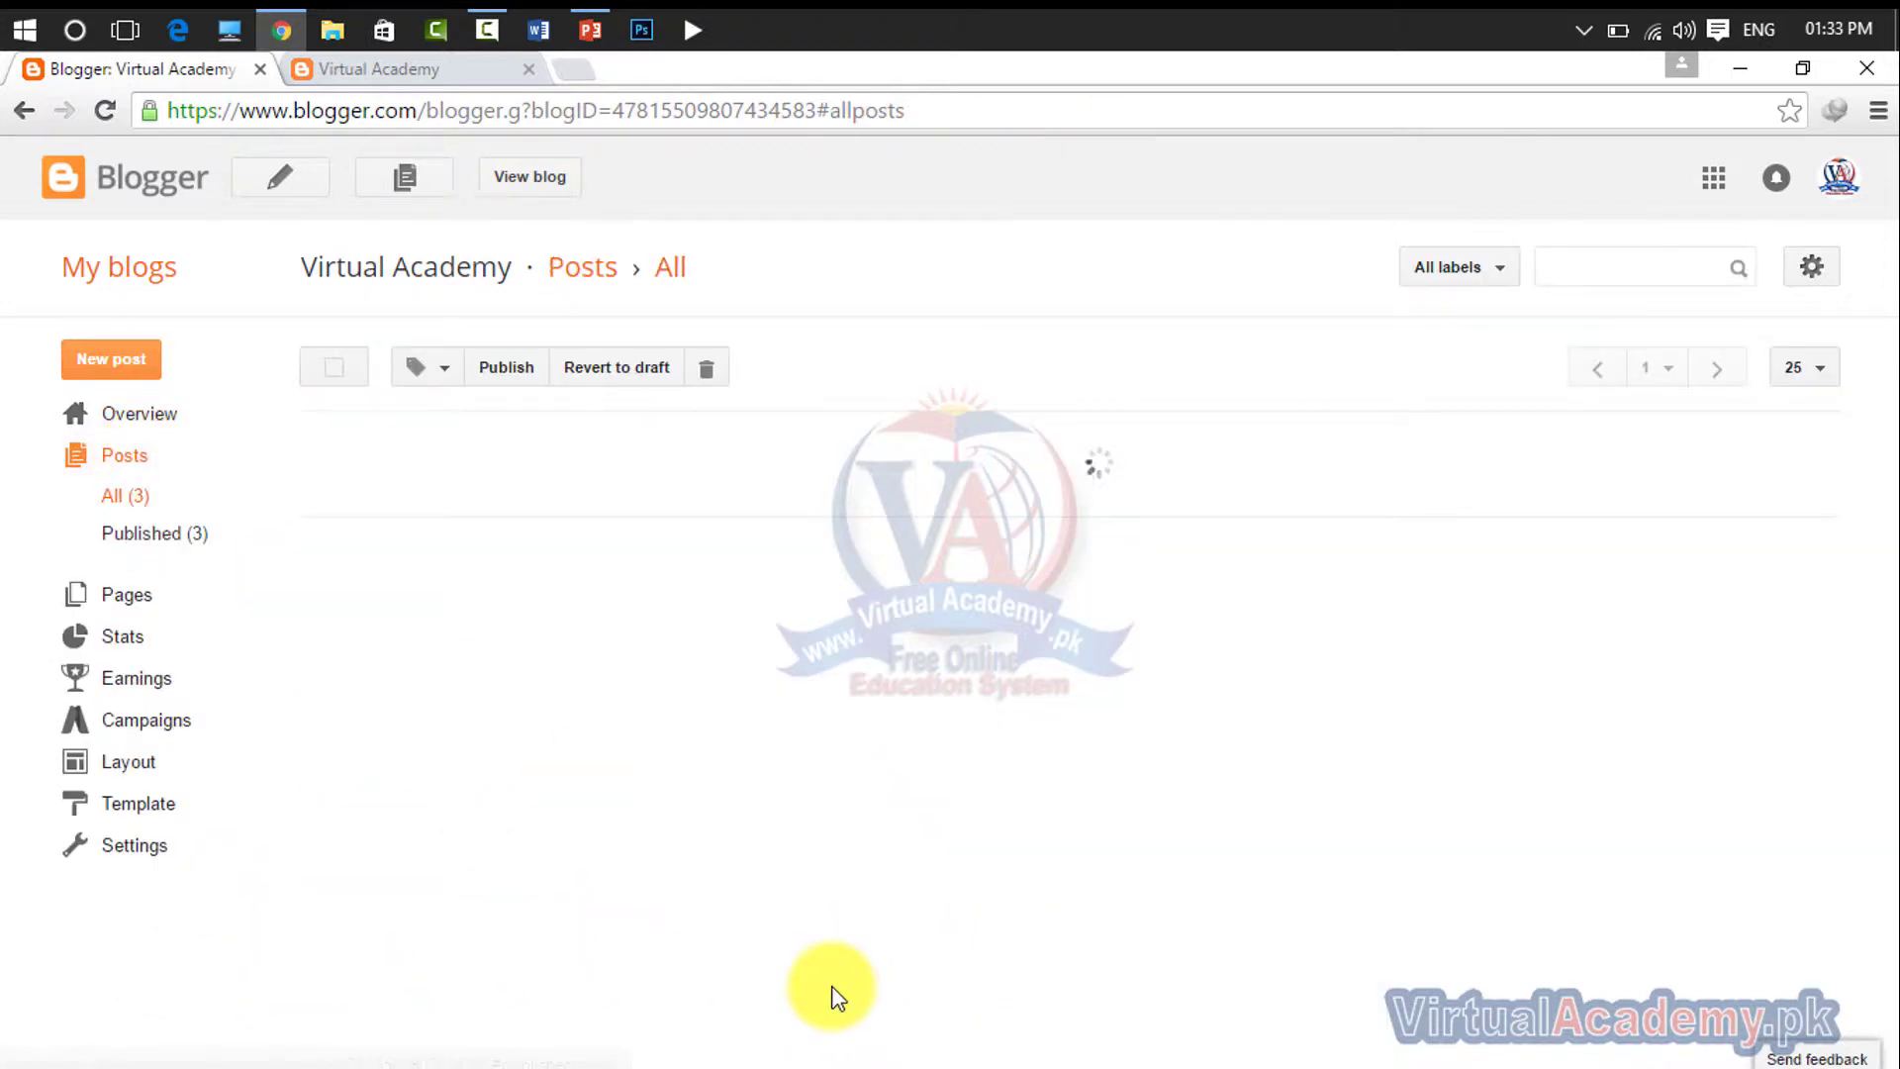
{"action": "left_click", "coordinate": [381, 429]}
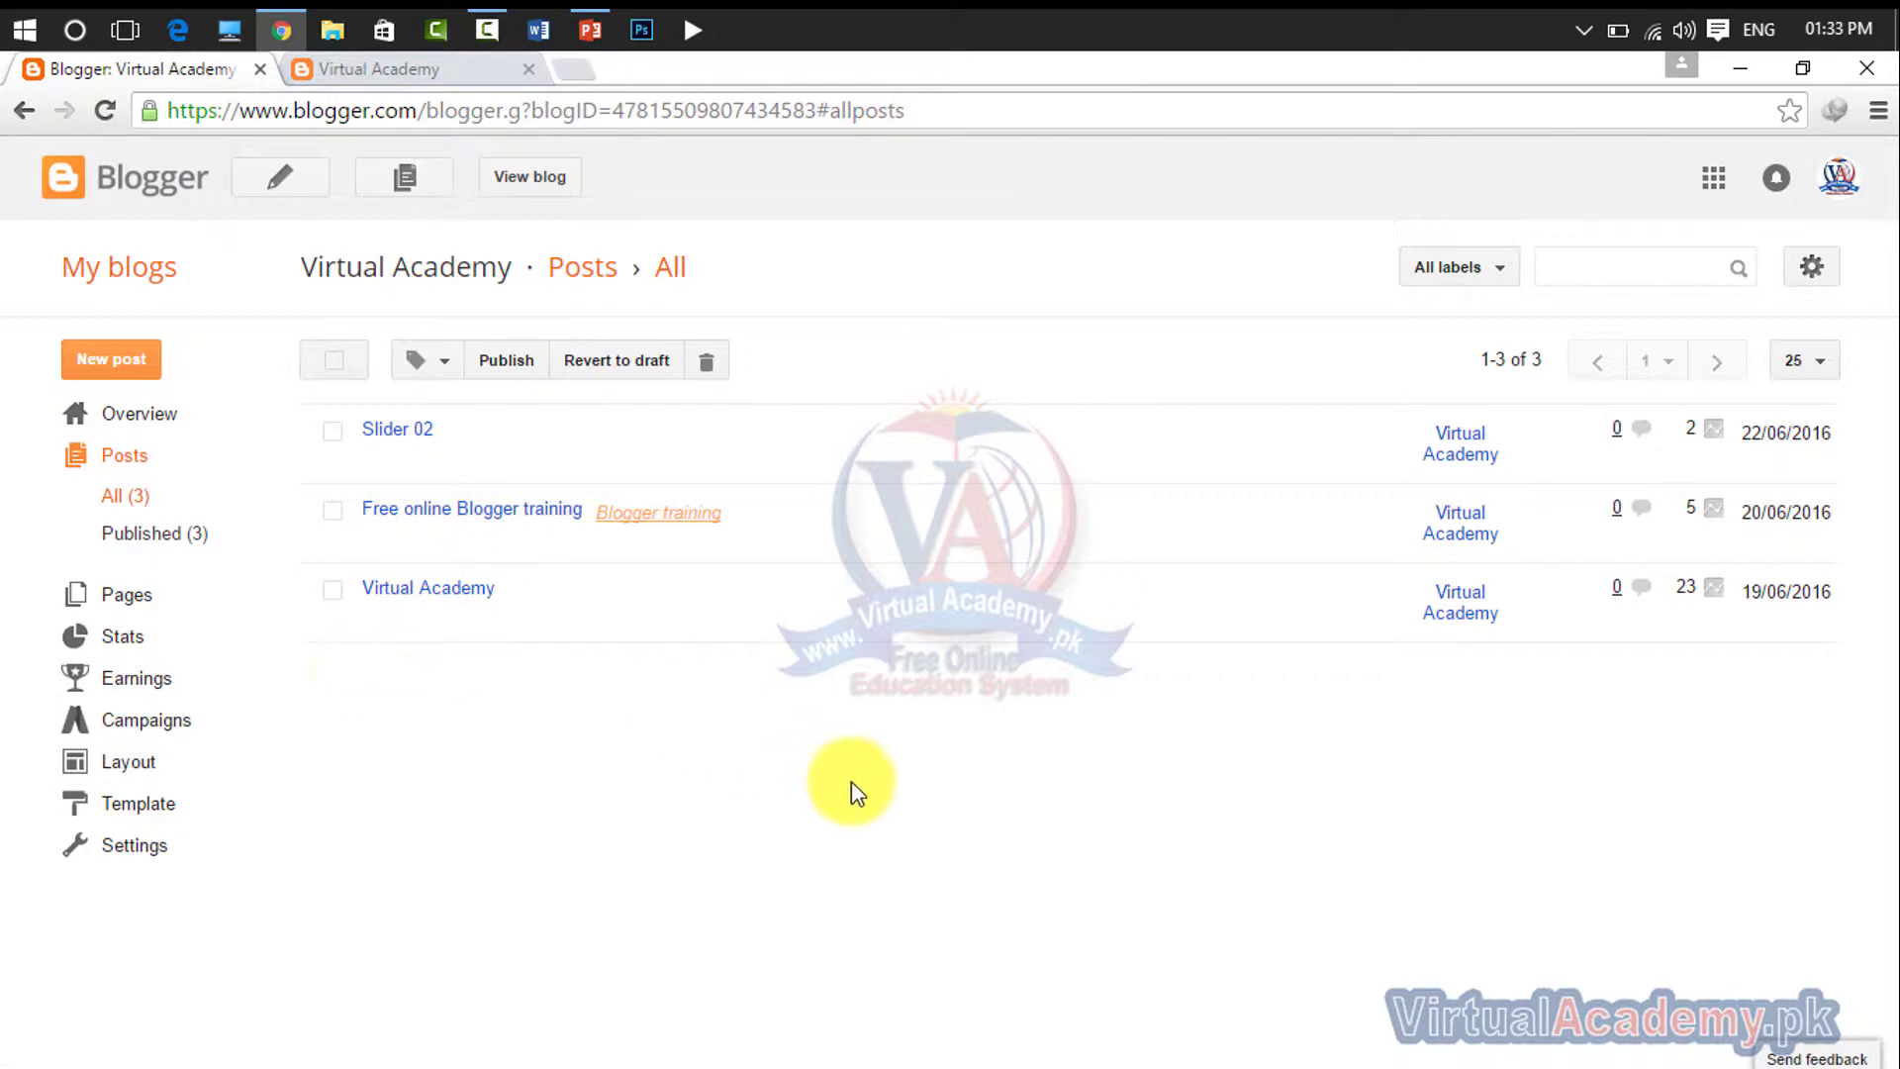
{"action": "mouse_move", "coordinate": [369, 531]}
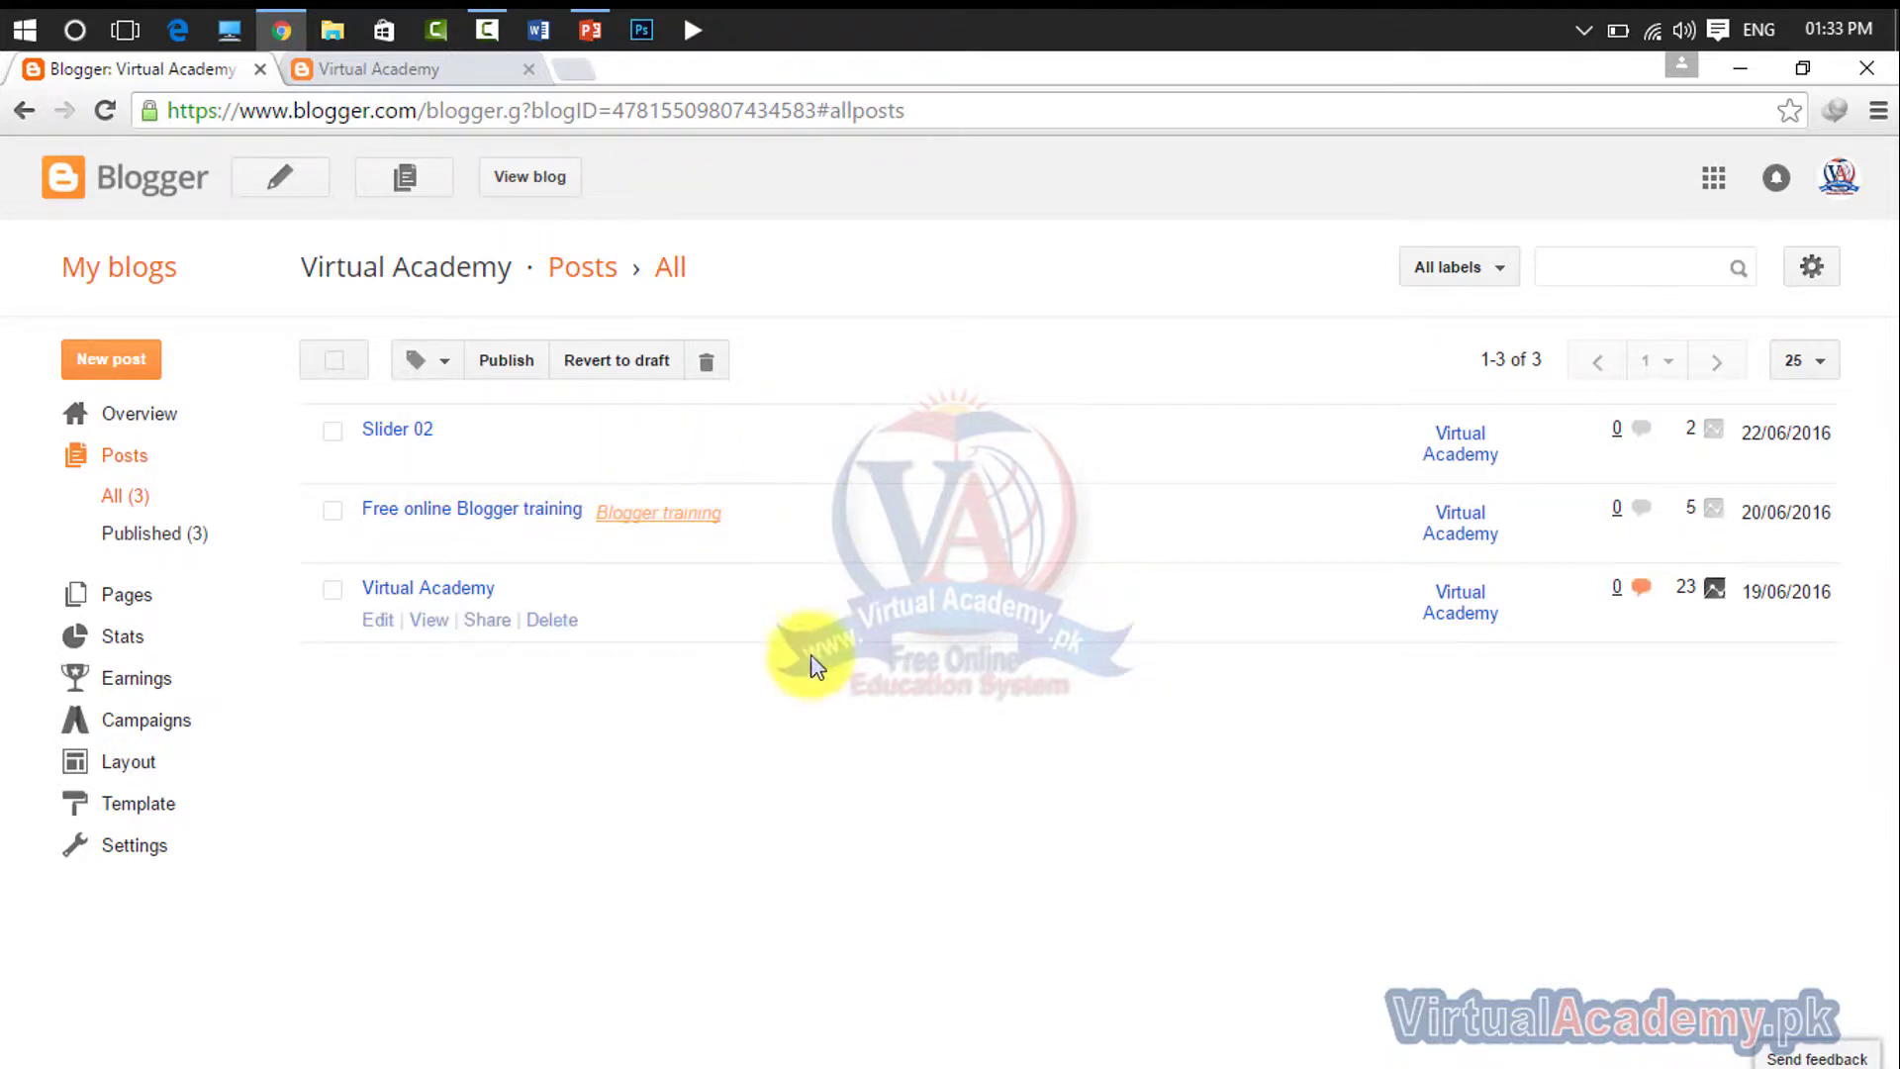
- Create a new blog post and give it the title "Microsoft office 2016"
{"action": "left_click", "coordinate": [115, 374]}
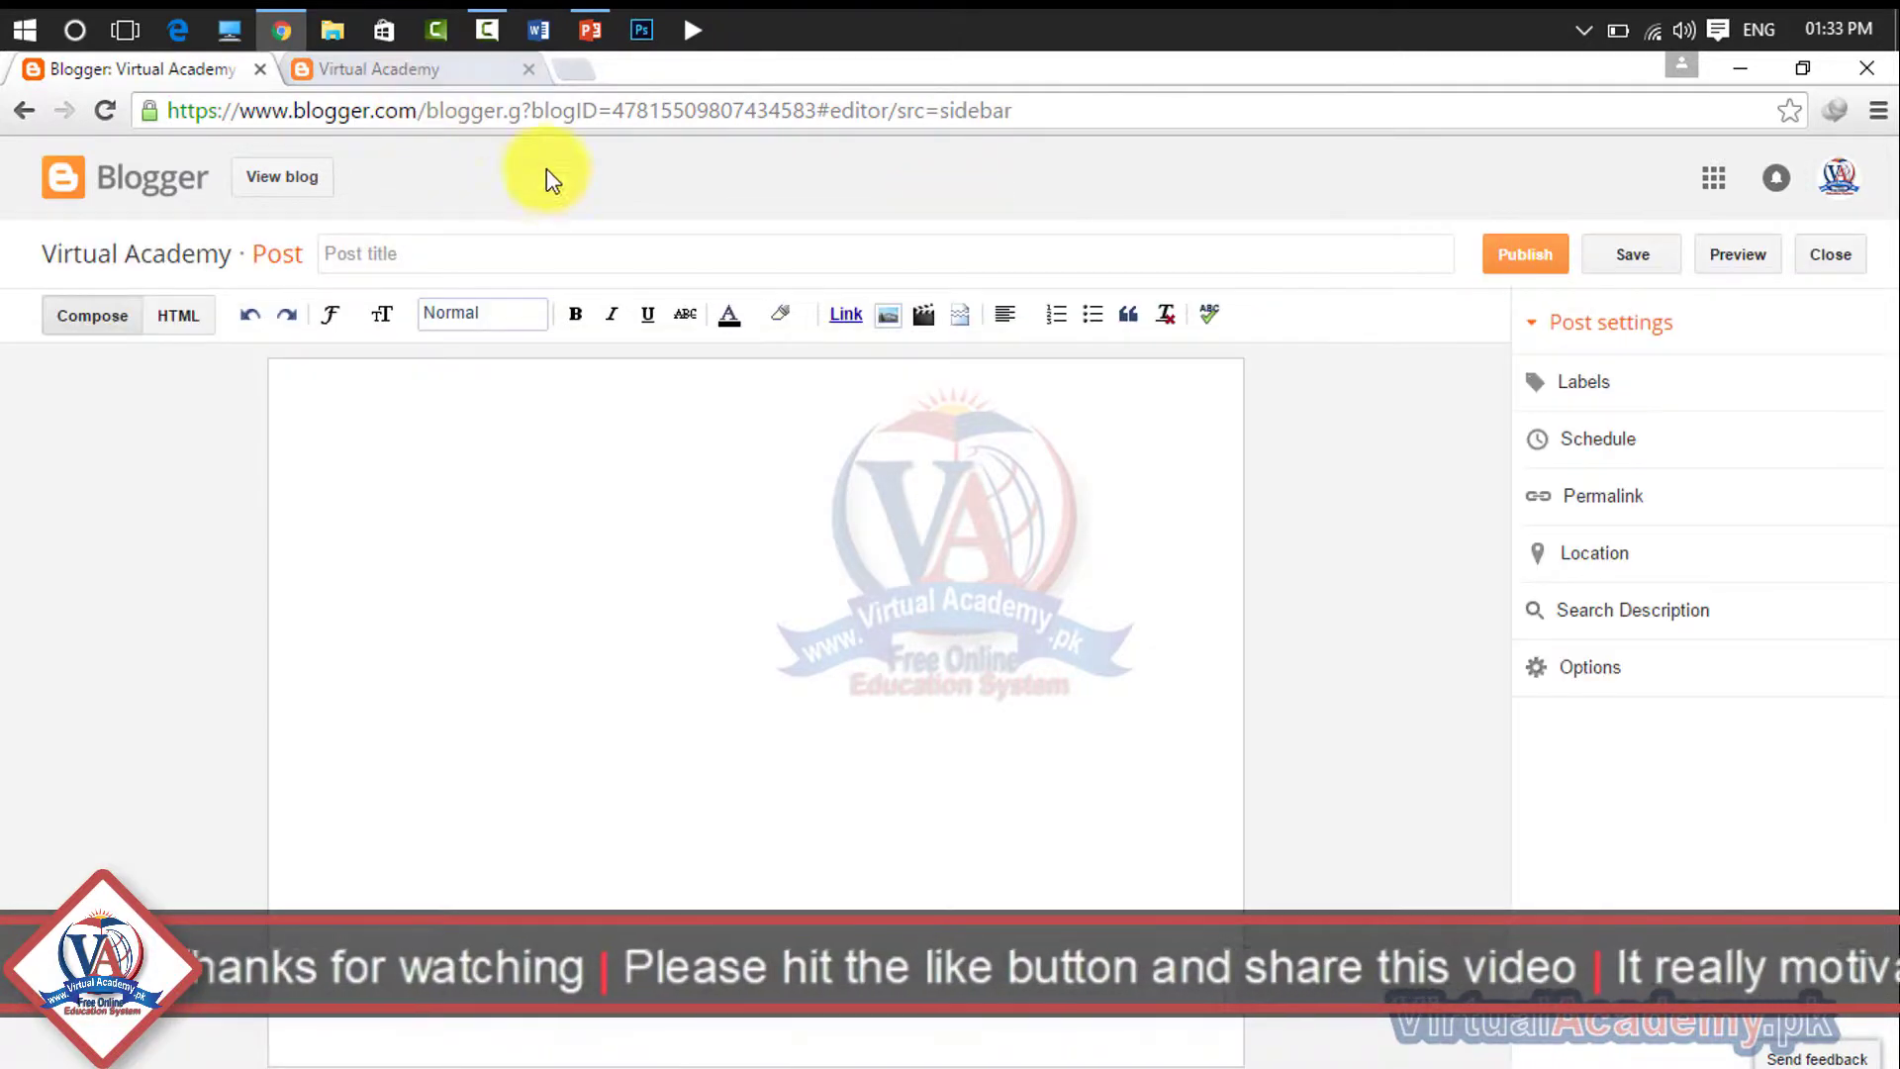
{"action": "left_click", "coordinate": [506, 259]}
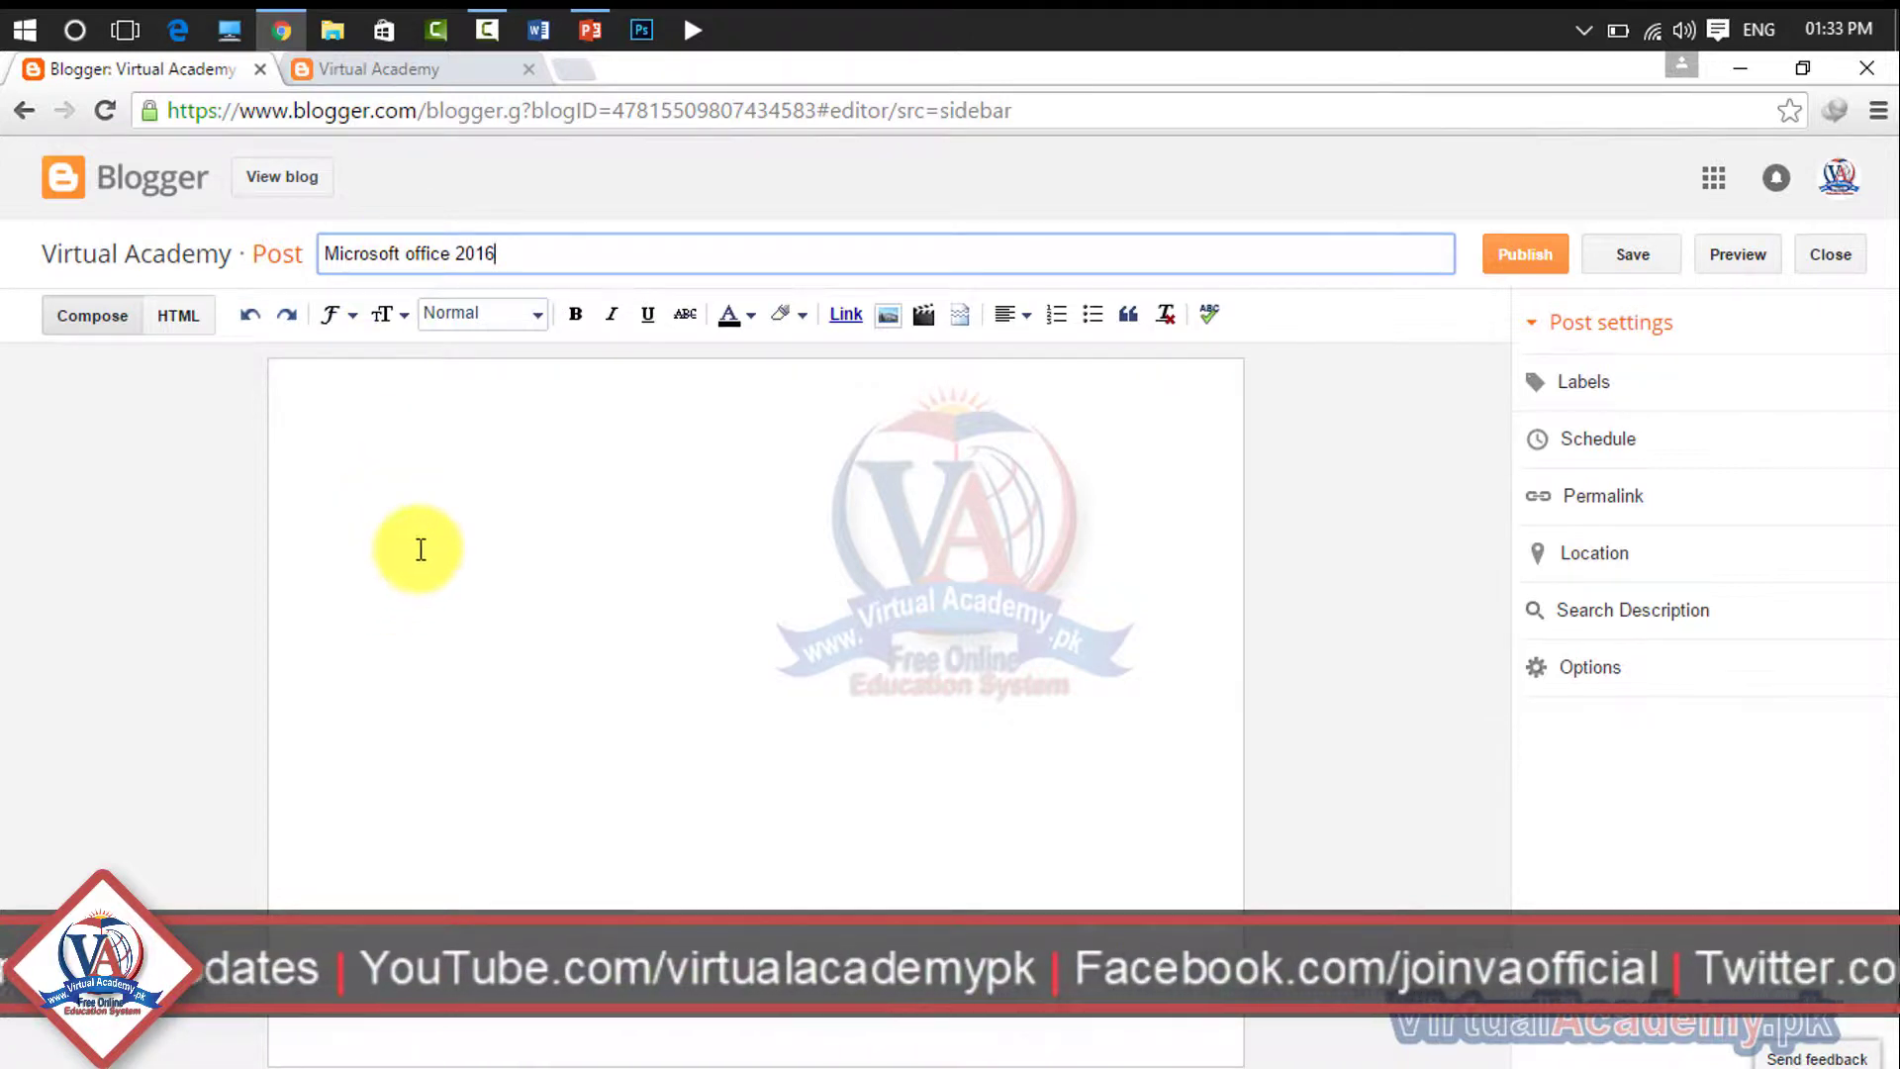
{"action": "left_click_drag", "start_coordinate": [509, 254], "coordinate": [297, 254]}
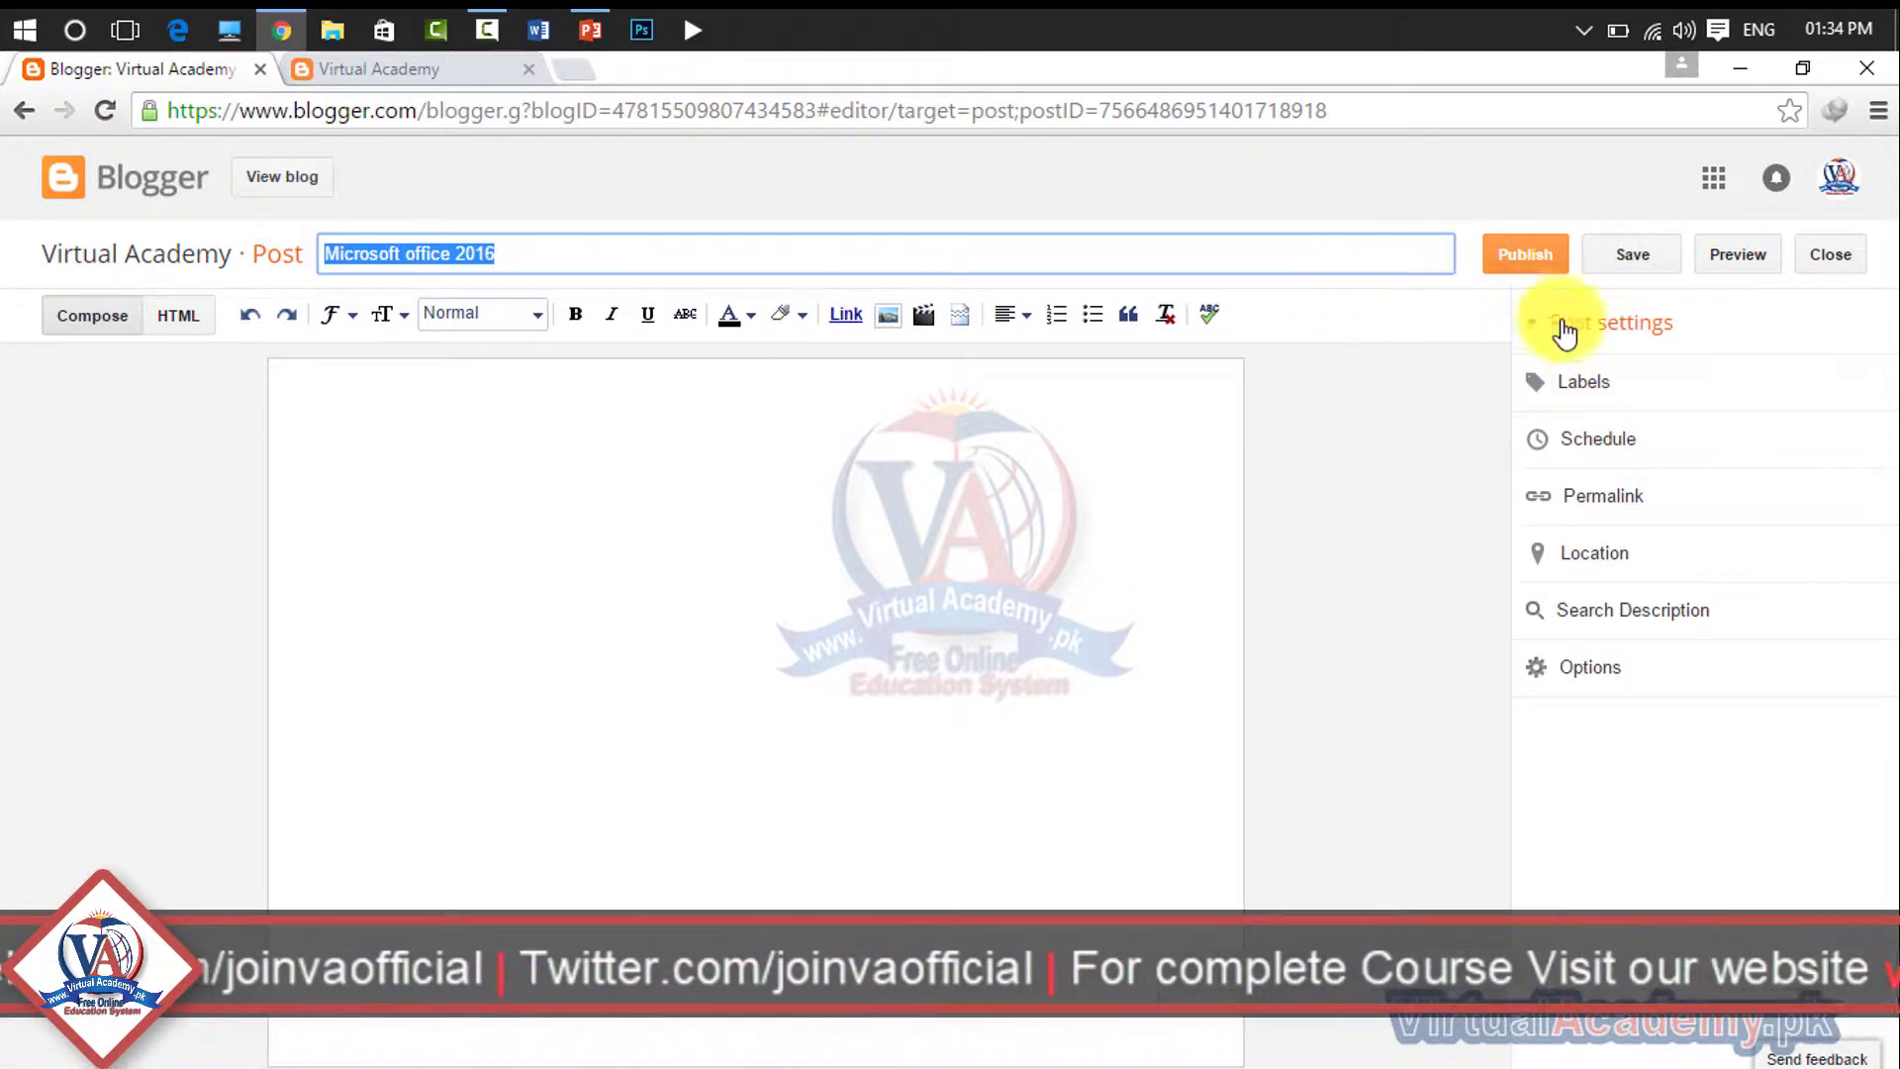
- Copy the post title into the post's labels as "Microsoft office 2016"
{"action": "left_click", "coordinate": [1581, 391]}
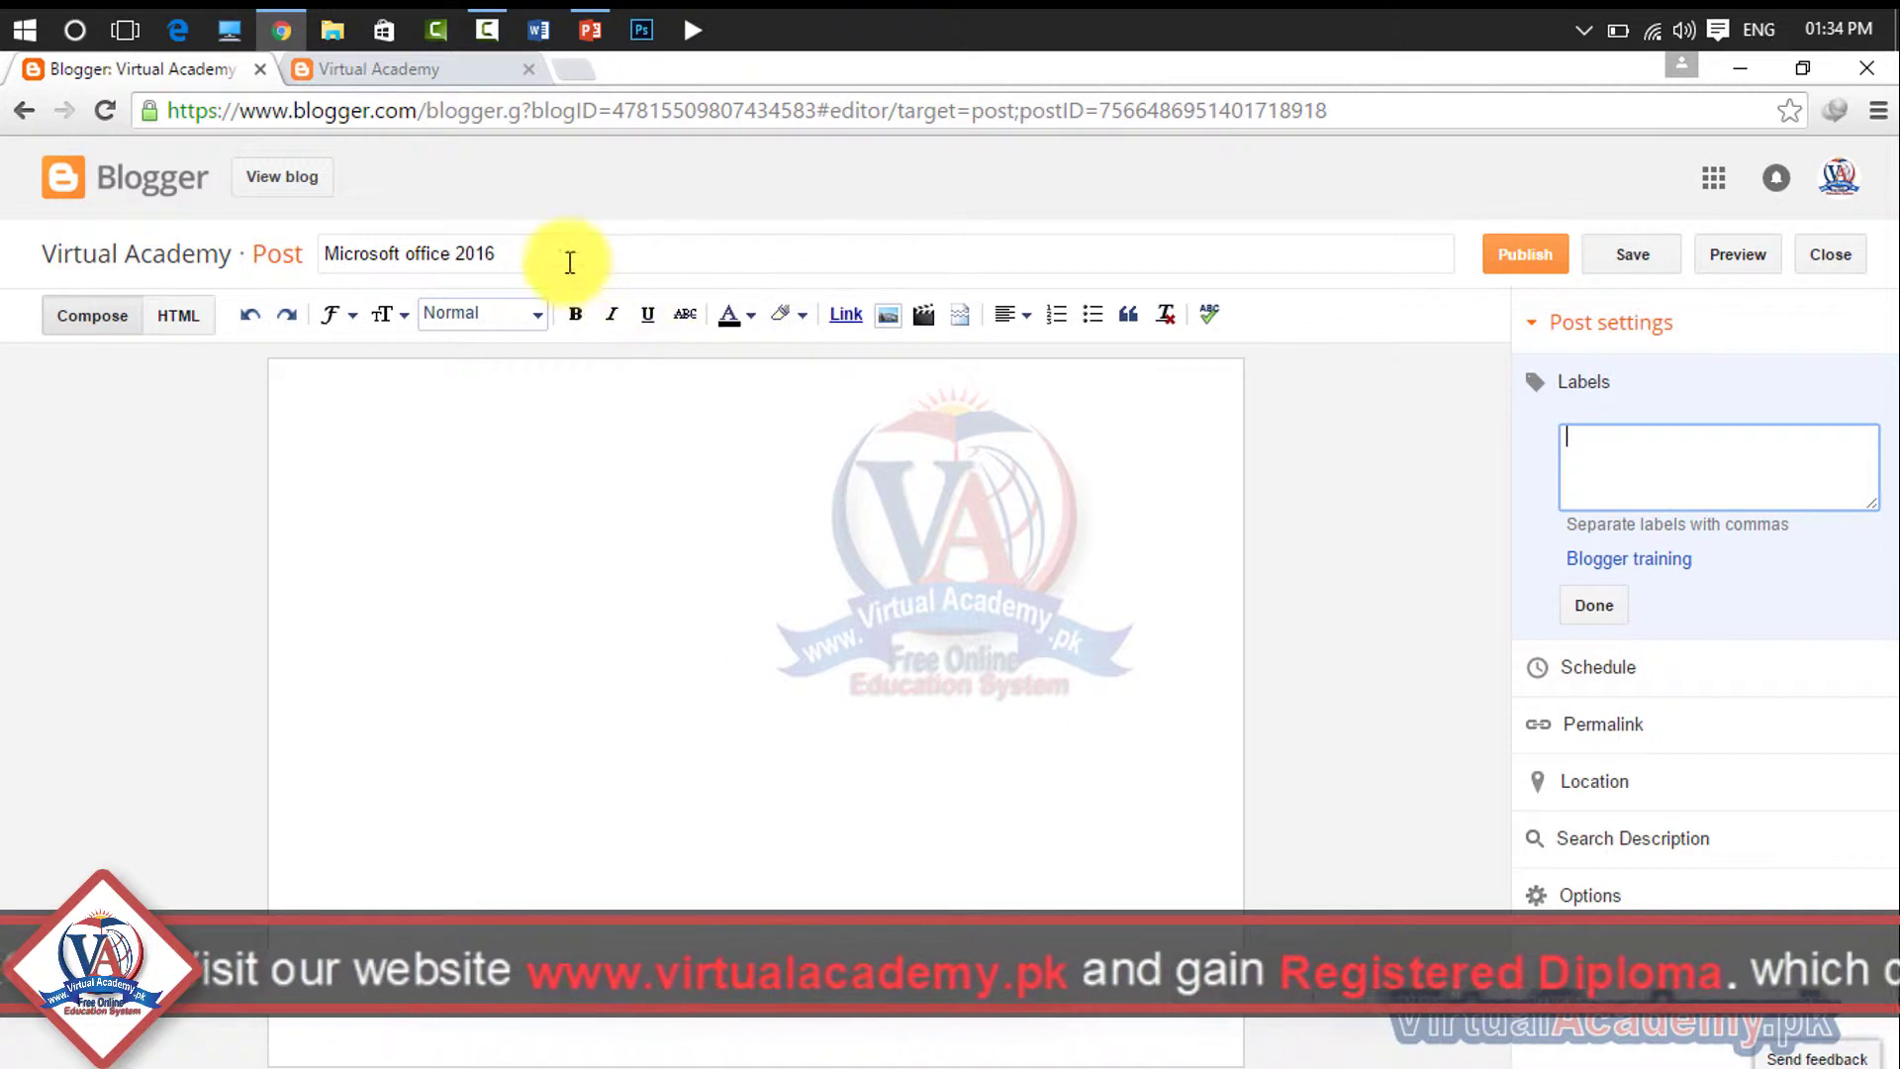
{"action": "left_click_drag", "start_coordinate": [557, 259], "coordinate": [325, 261]}
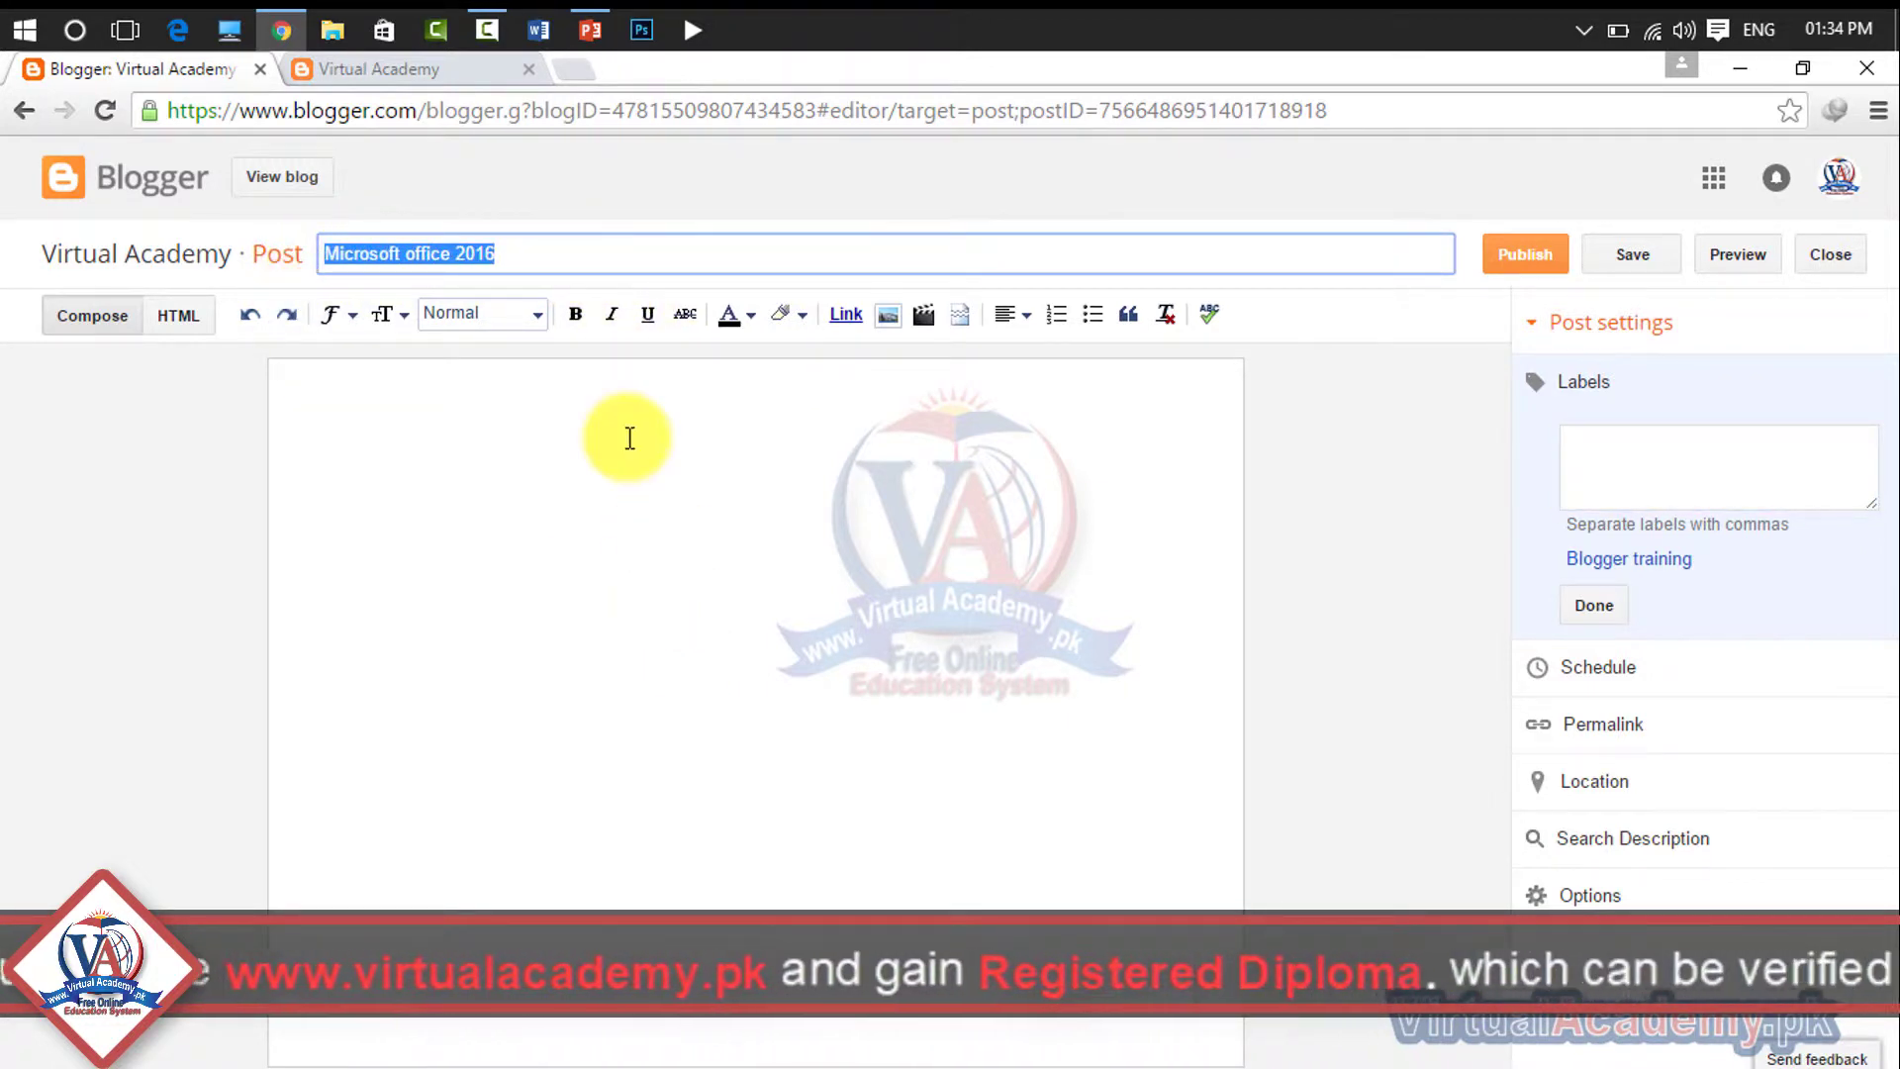
{"action": "left_click", "coordinate": [1655, 483]}
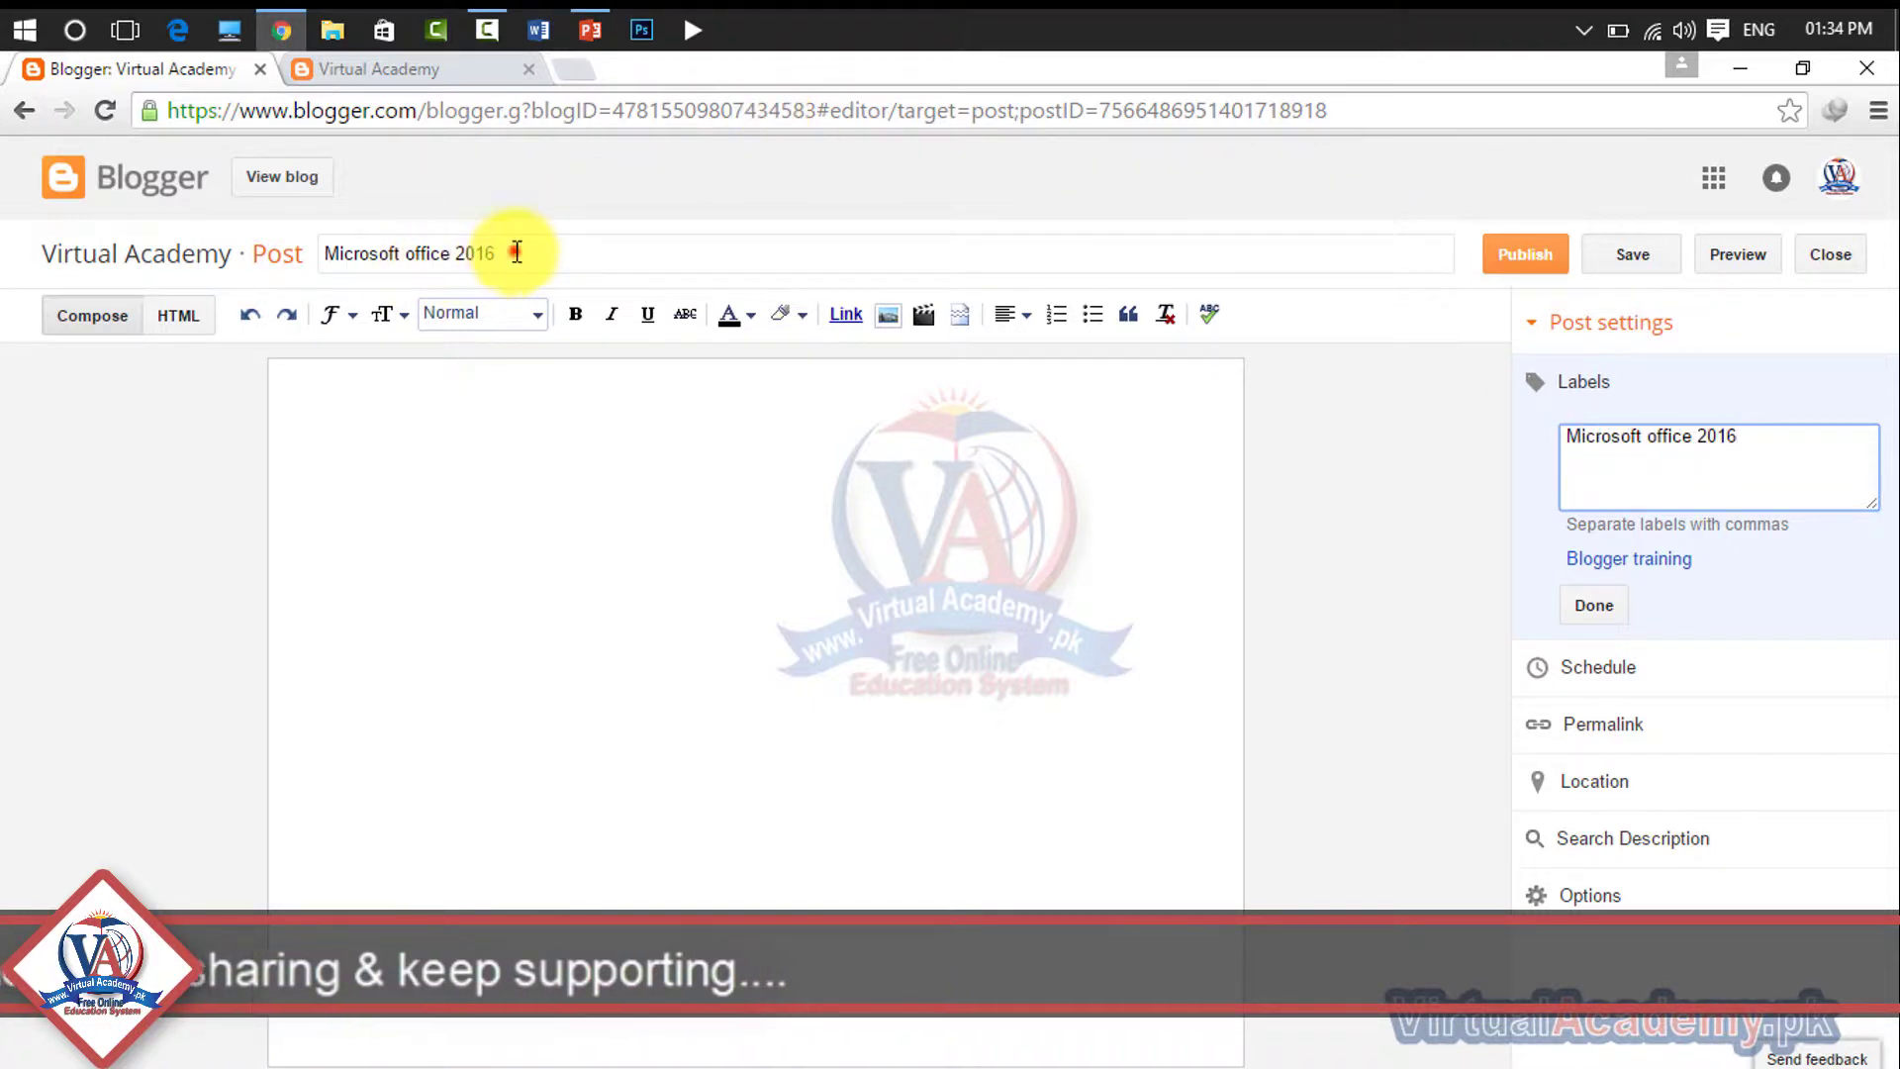
- Extend the post title at its beginning so it reads "Complete training of Microsoft office 2016"
{"action": "double_click", "coordinate": [514, 253]}
{"action": "left_click", "coordinate": [330, 259]}
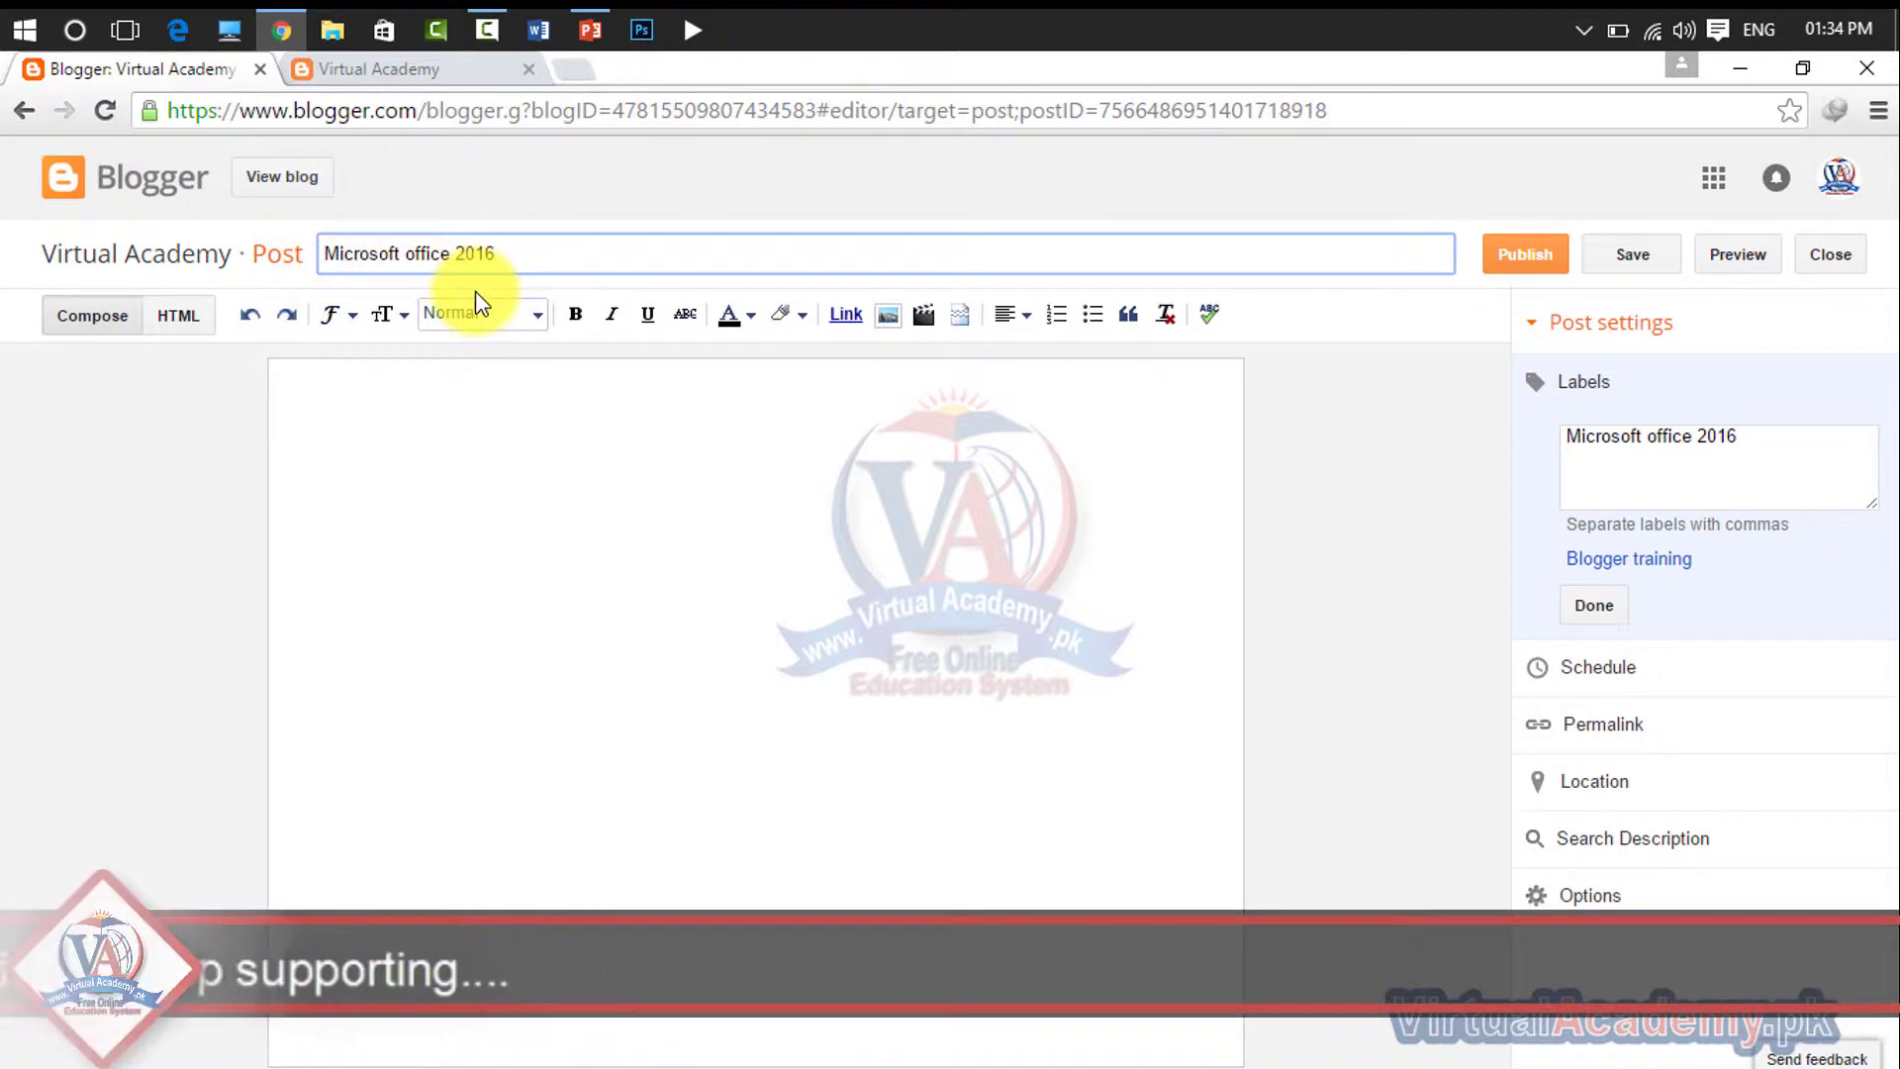
{"action": "type", "text": "Comple"}
{"action": "type", "text": "te train"}
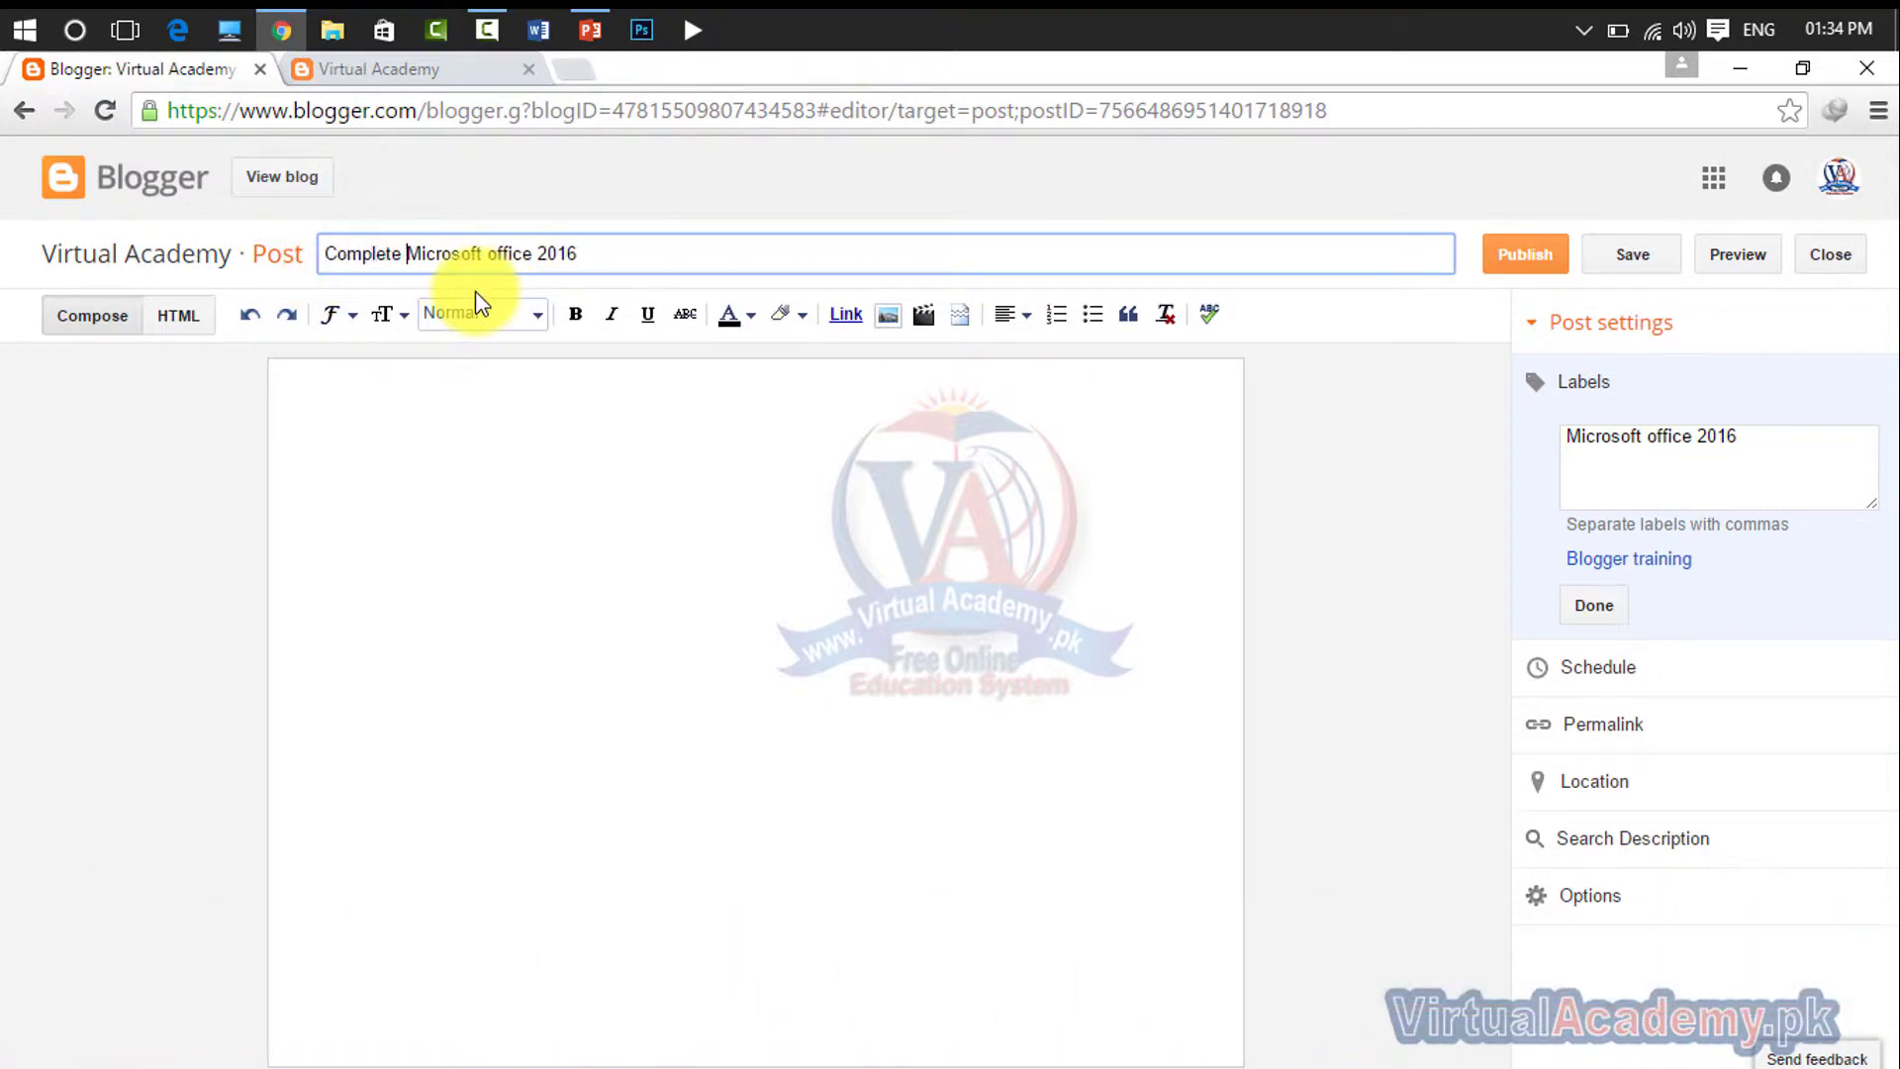
{"action": "type", "text": "ing"}
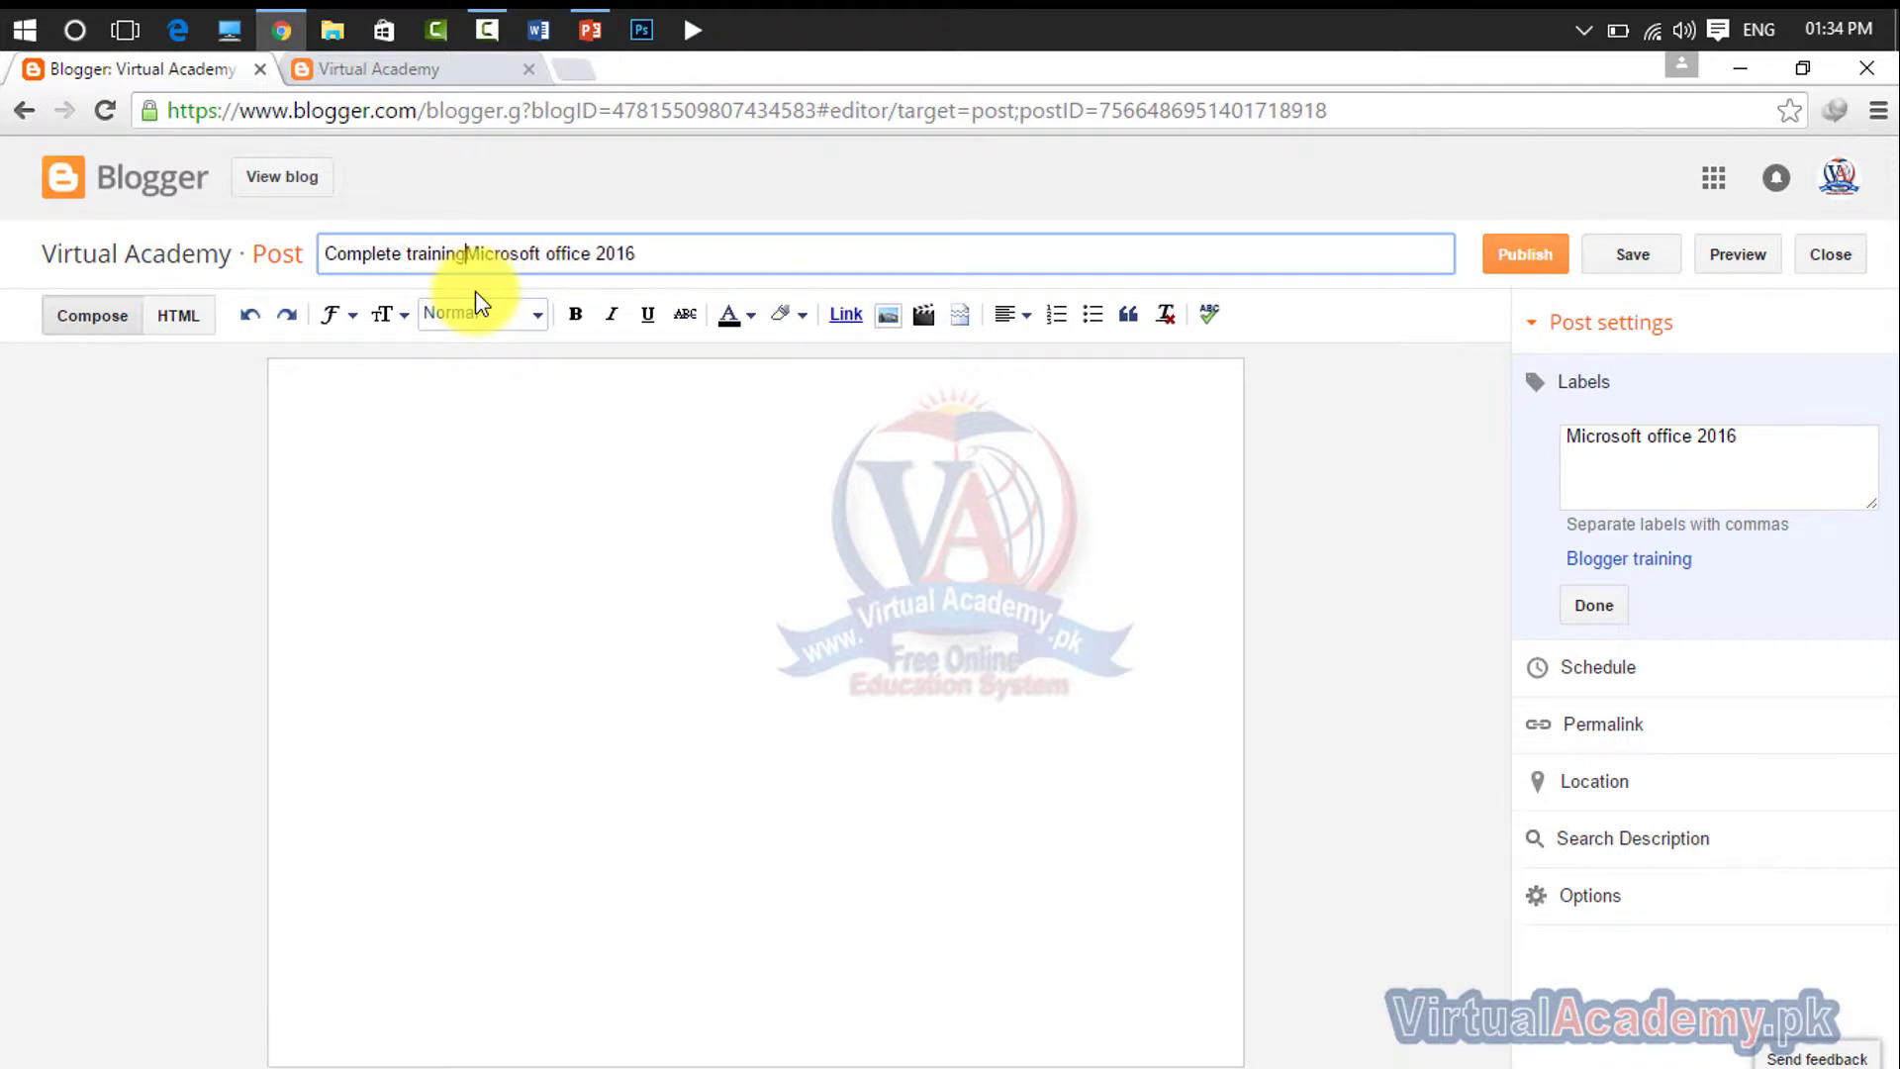
{"action": "type", "text": " of"}
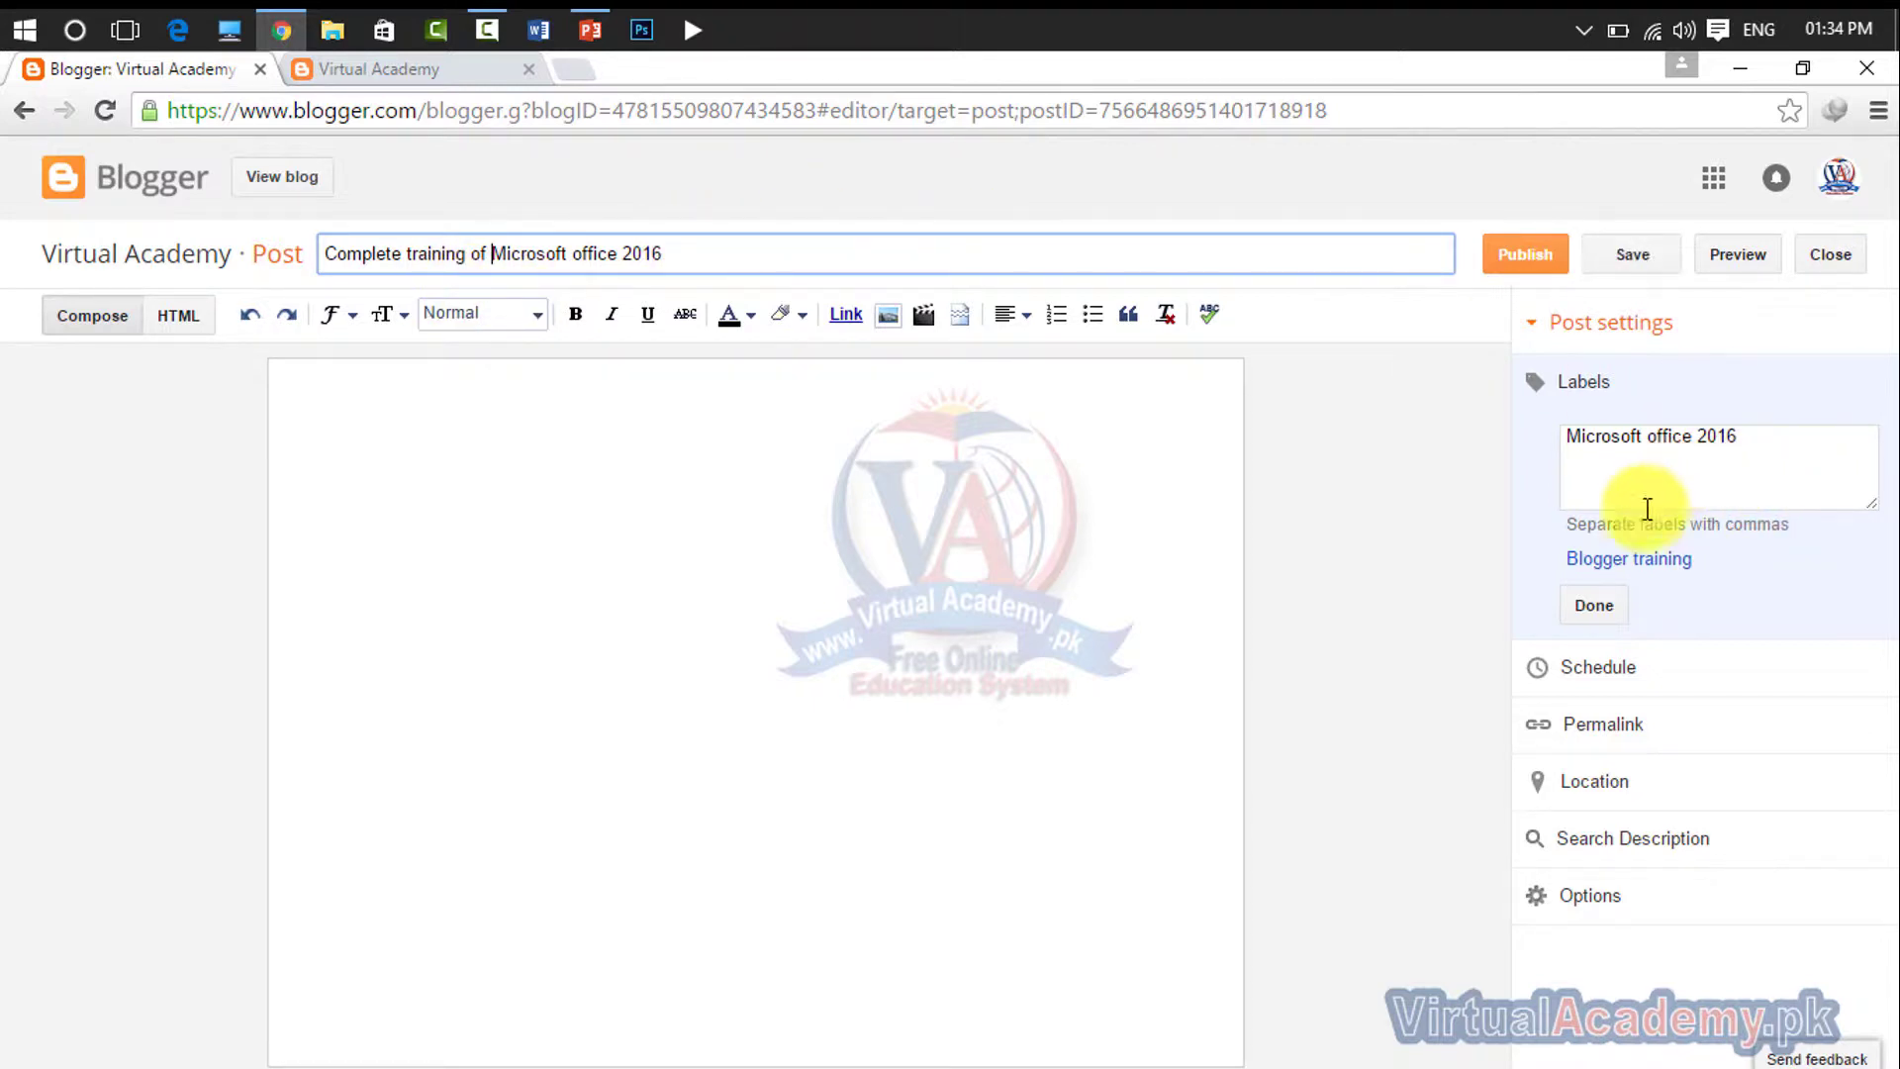
- Shorten the post's label to "Microsoft office" and save the label setting
{"action": "left_click", "coordinate": [1597, 613]}
{"action": "left_click", "coordinate": [1590, 607]}
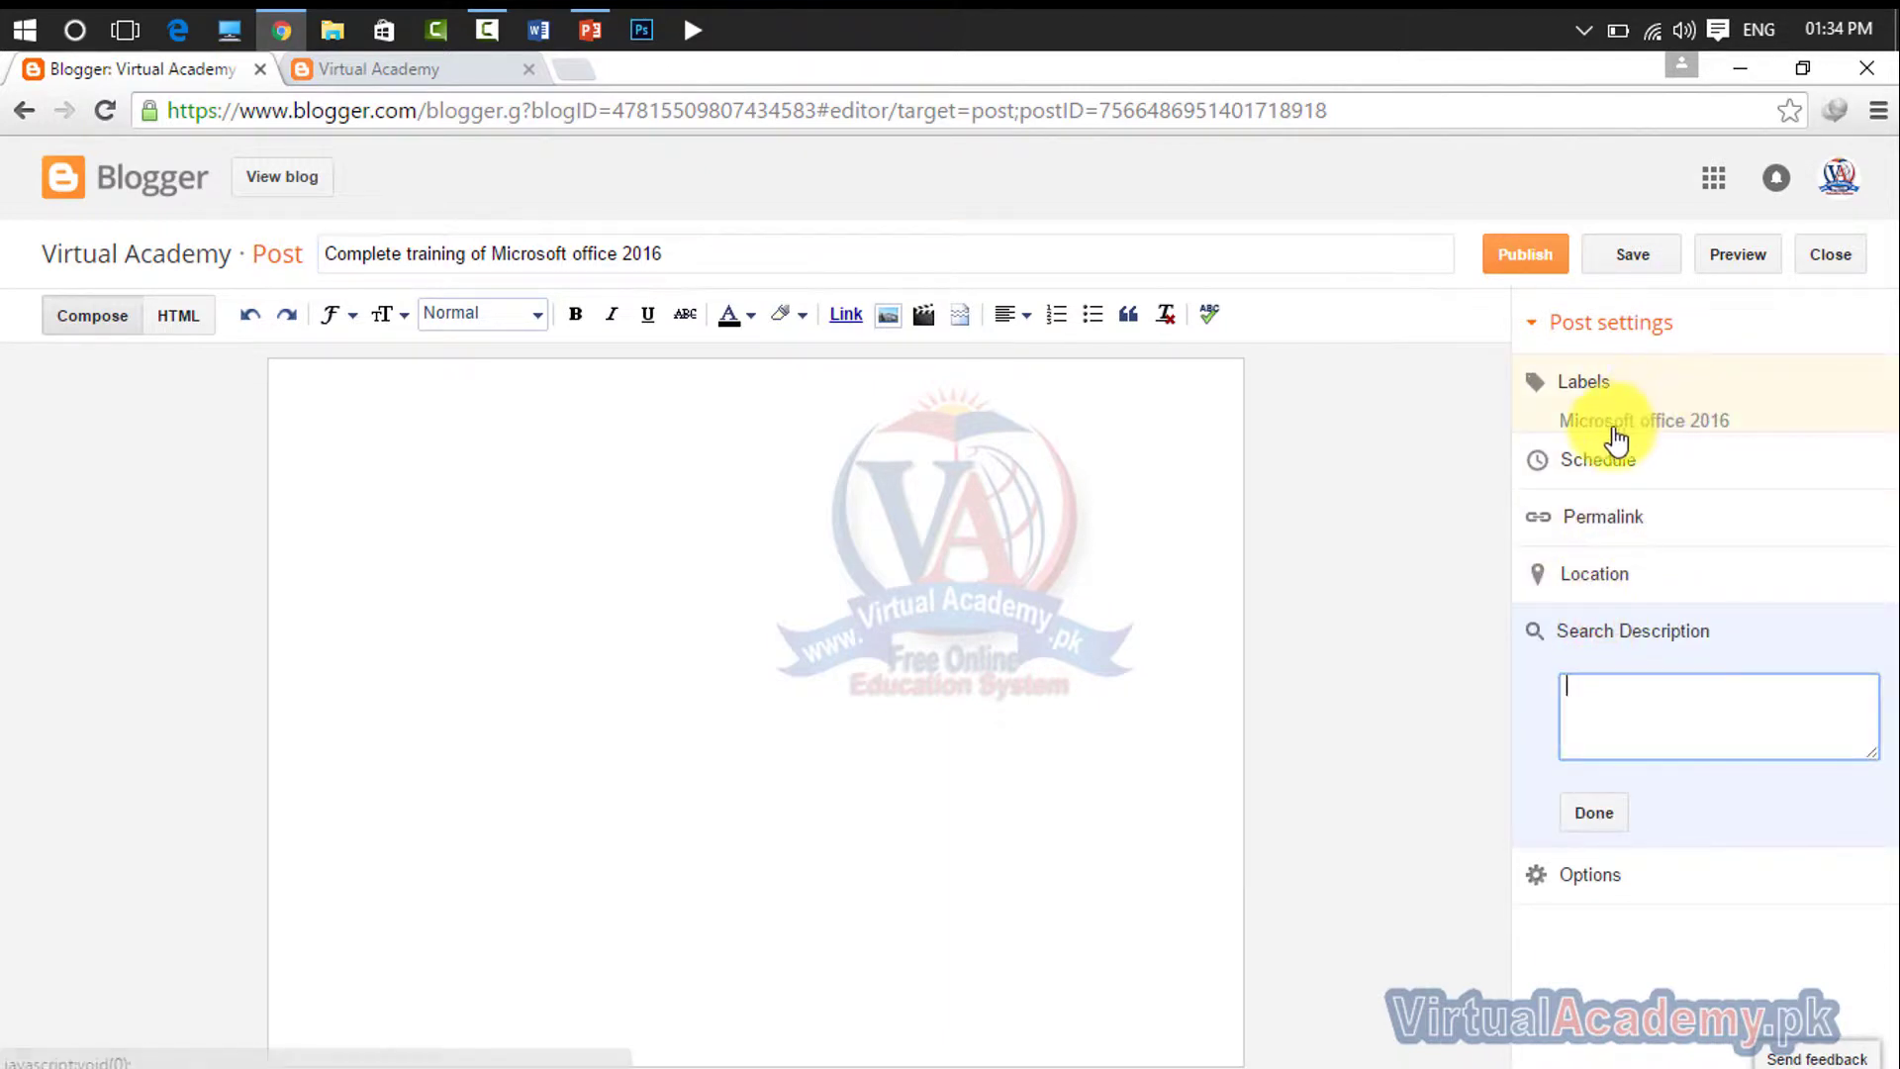
{"action": "left_click", "coordinate": [1706, 419]}
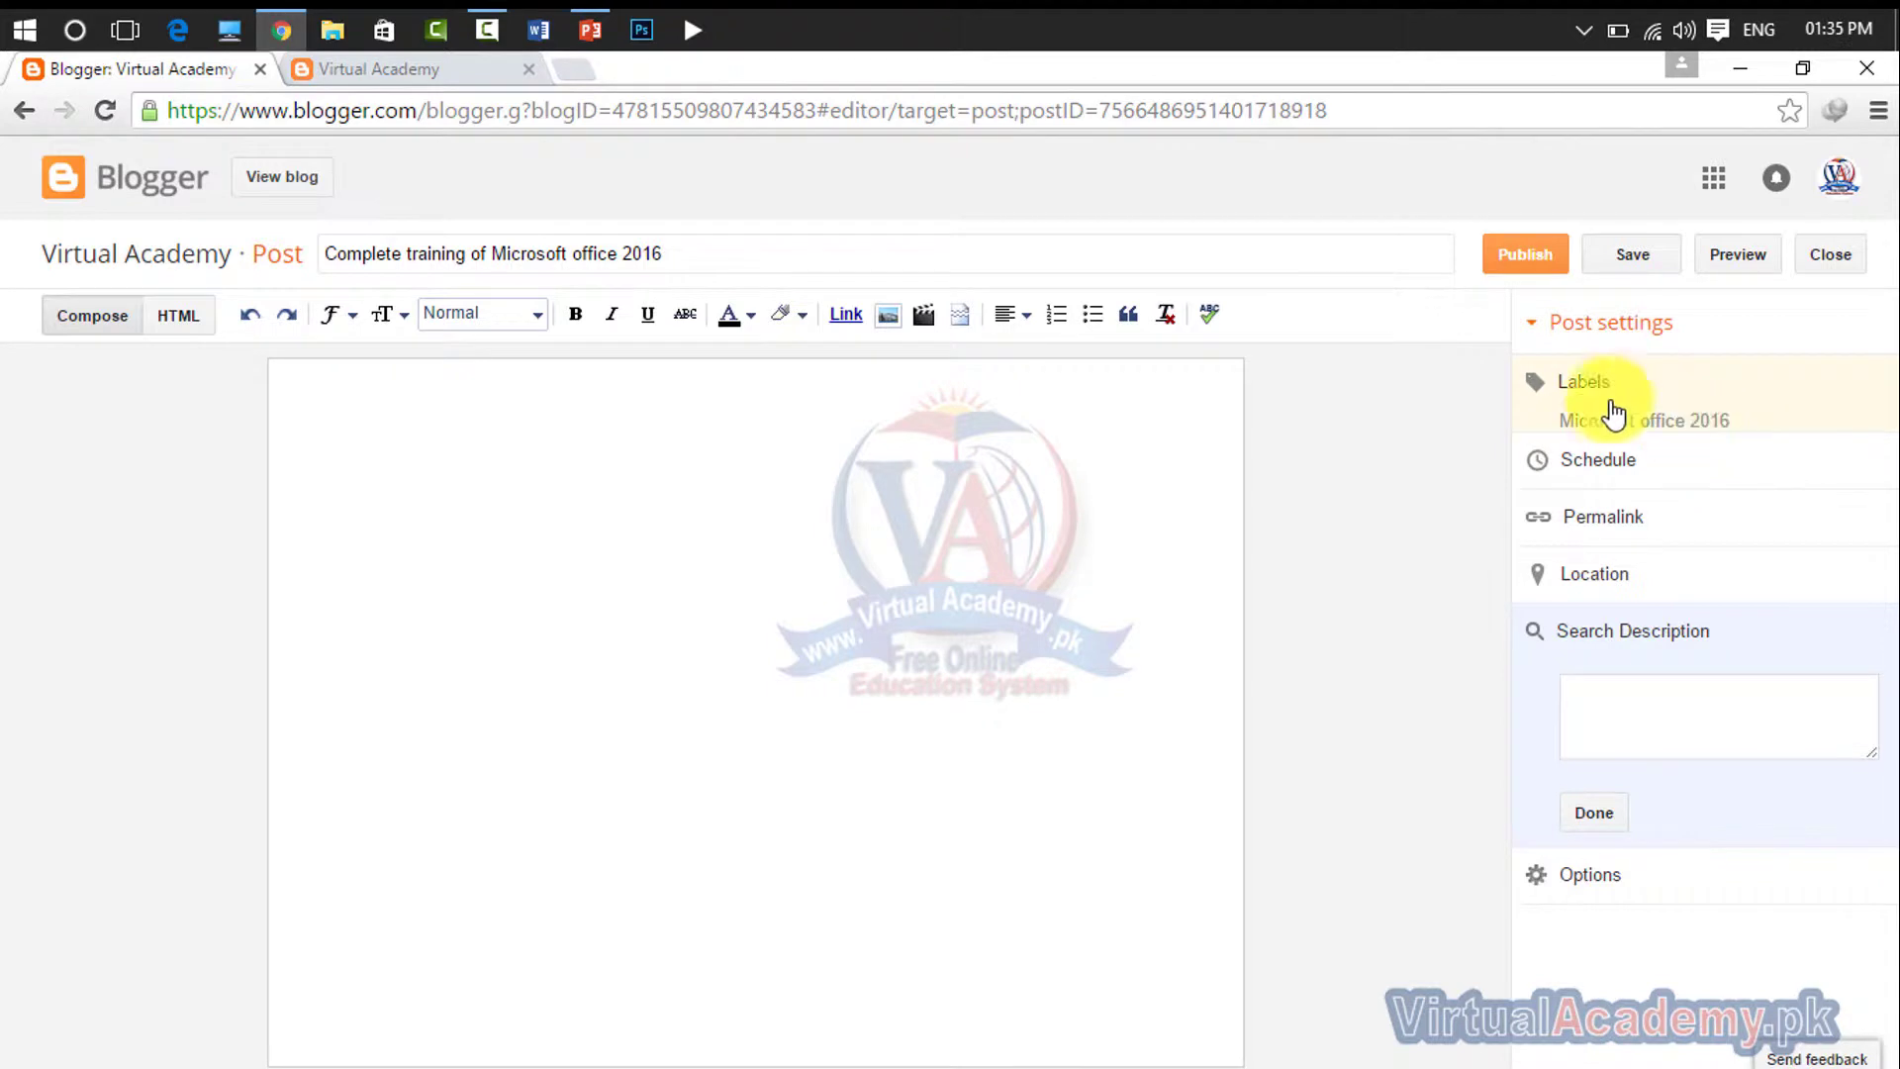
{"action": "left_click", "coordinate": [1540, 388]}
{"action": "left_click_drag", "start_coordinate": [1765, 450], "coordinate": [1697, 452]}
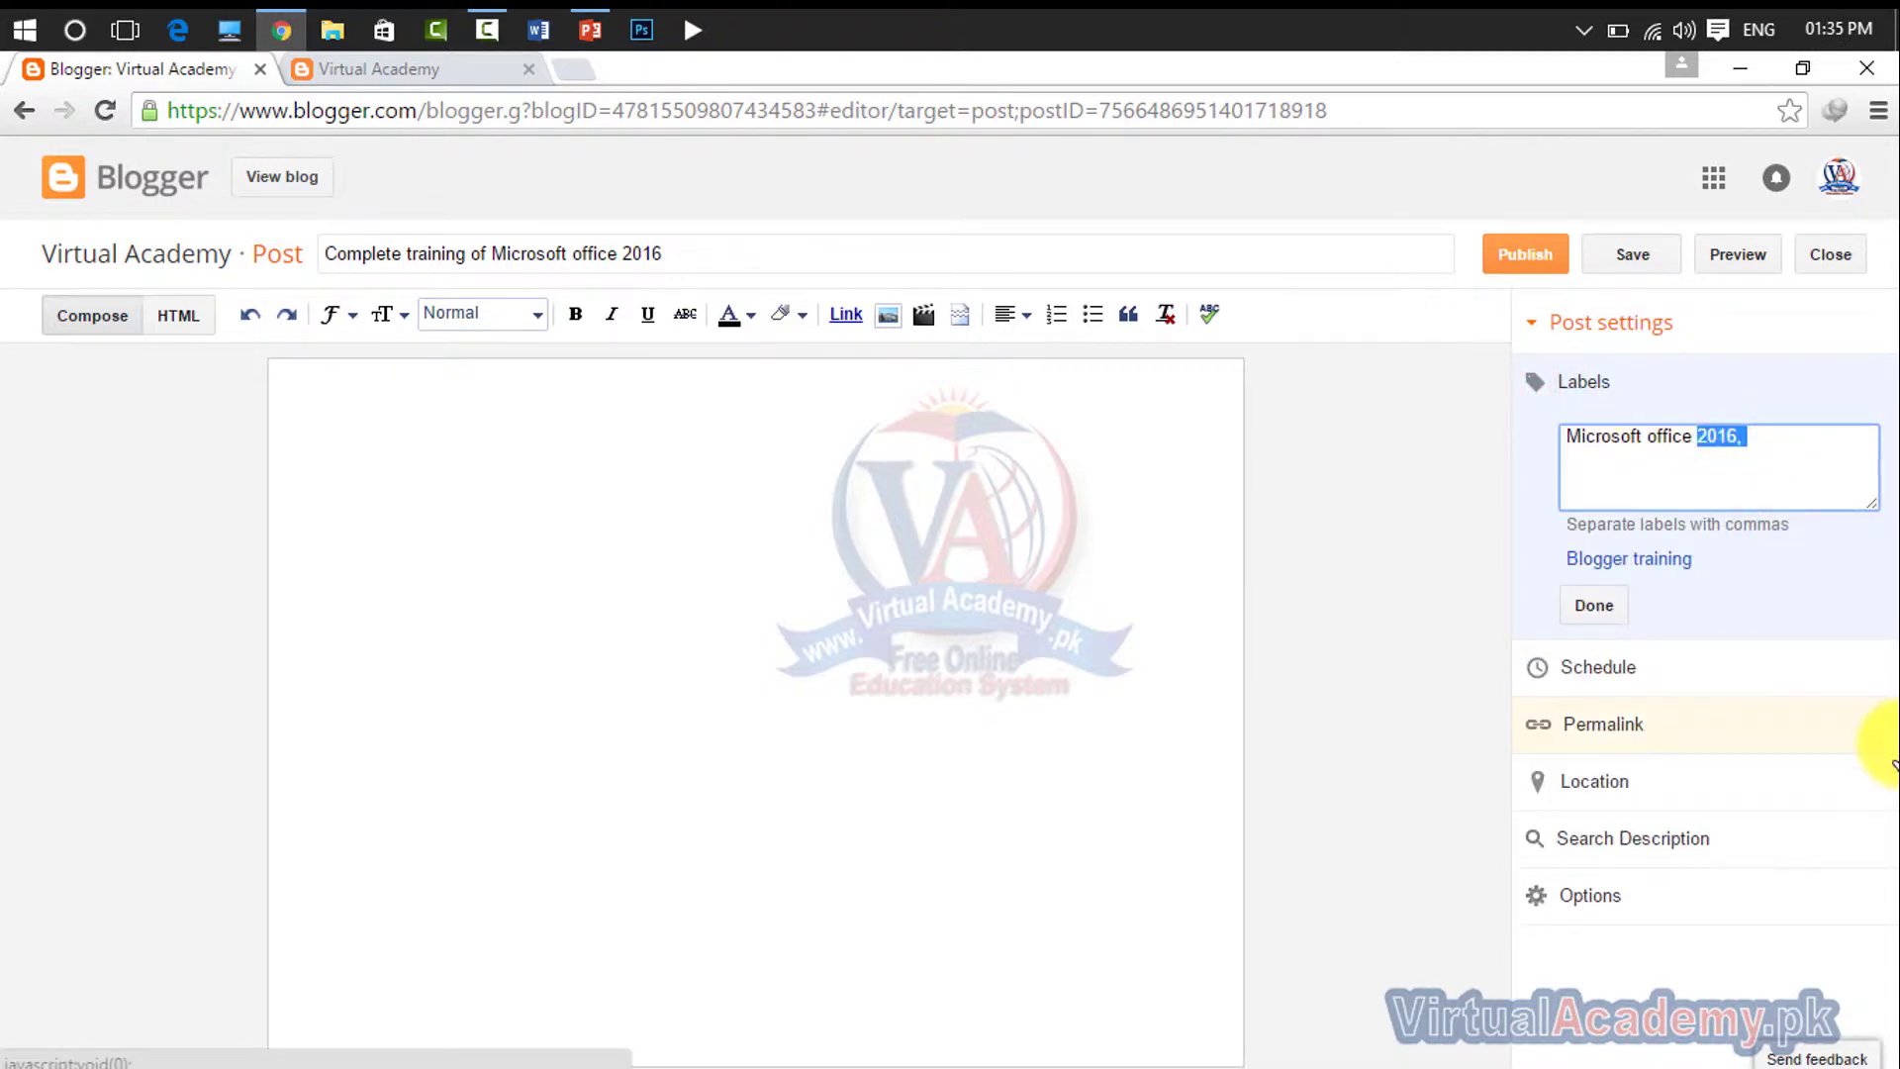
{"action": "key", "text": "BackSpace"}
{"action": "double_click", "coordinate": [1595, 604]}
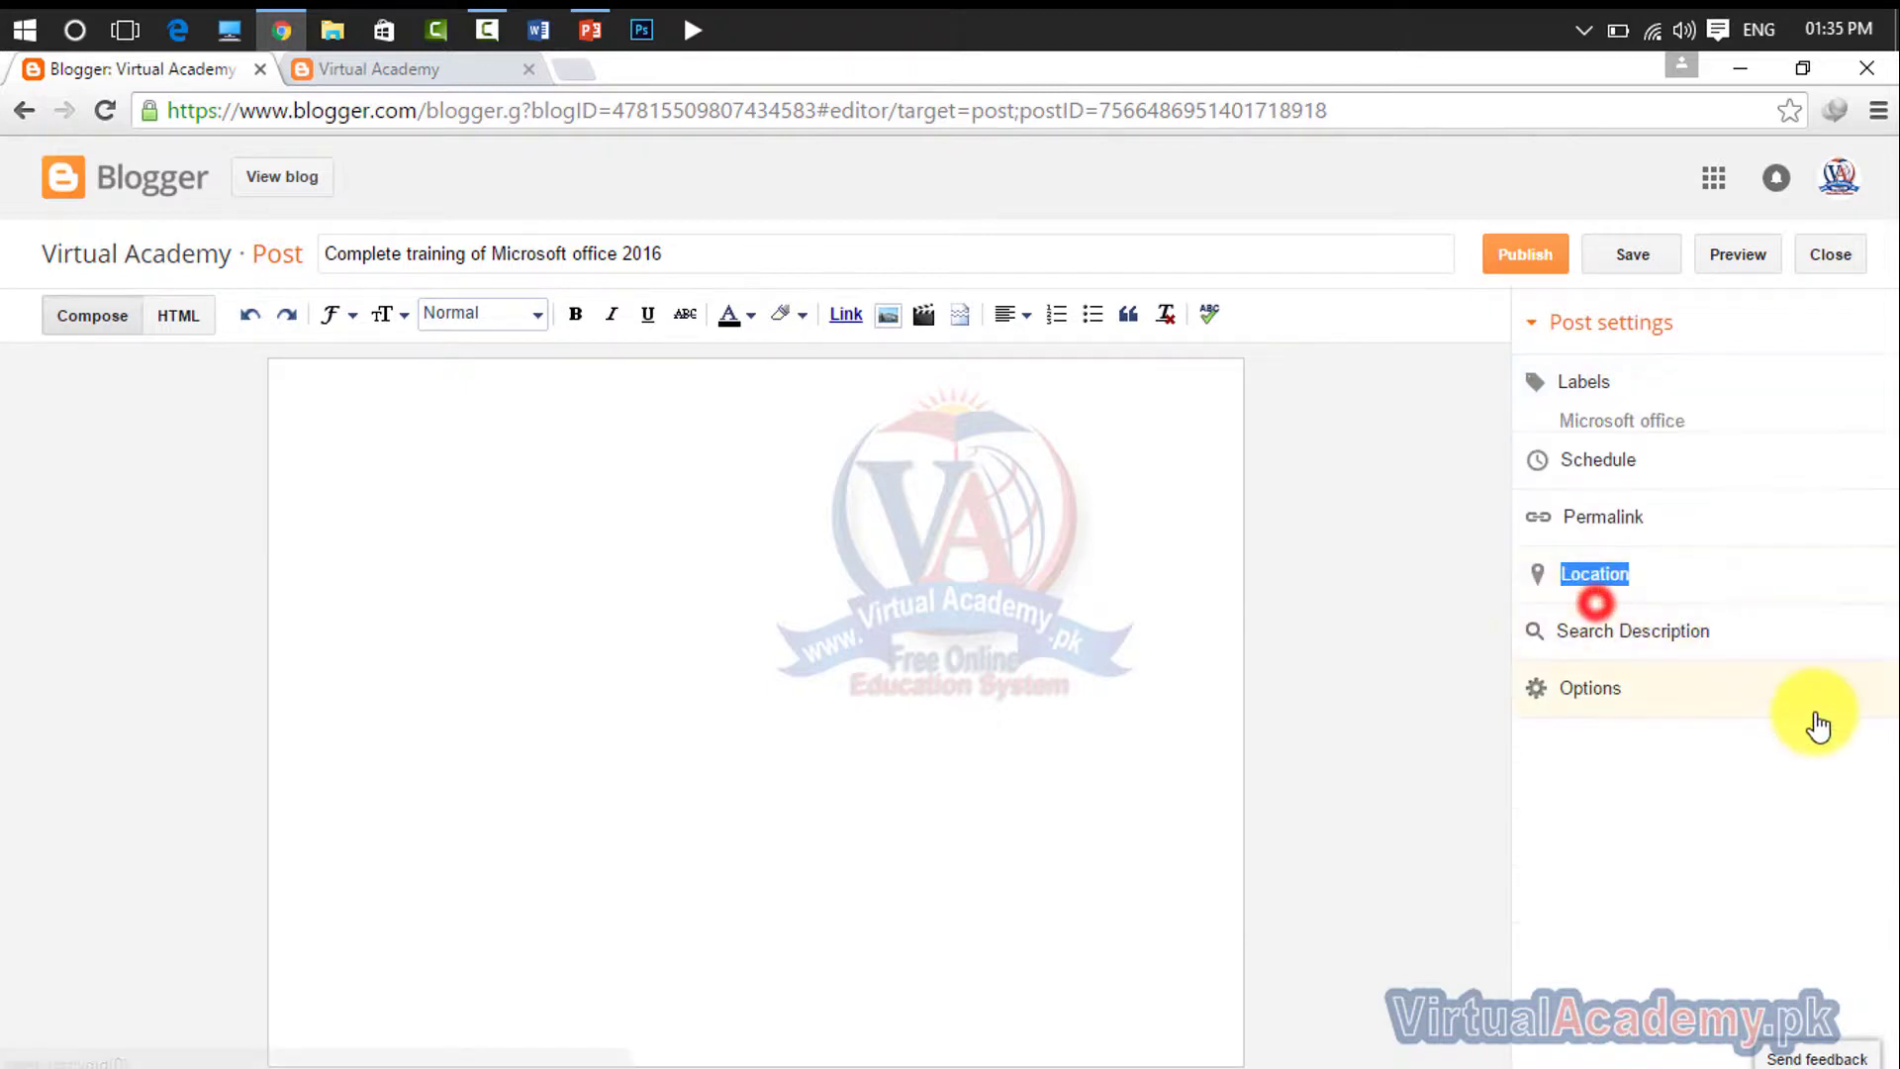
- Review the post's automatic permalink address and switch the permalink setting to Custom Permalink
{"action": "left_click", "coordinate": [1626, 535]}
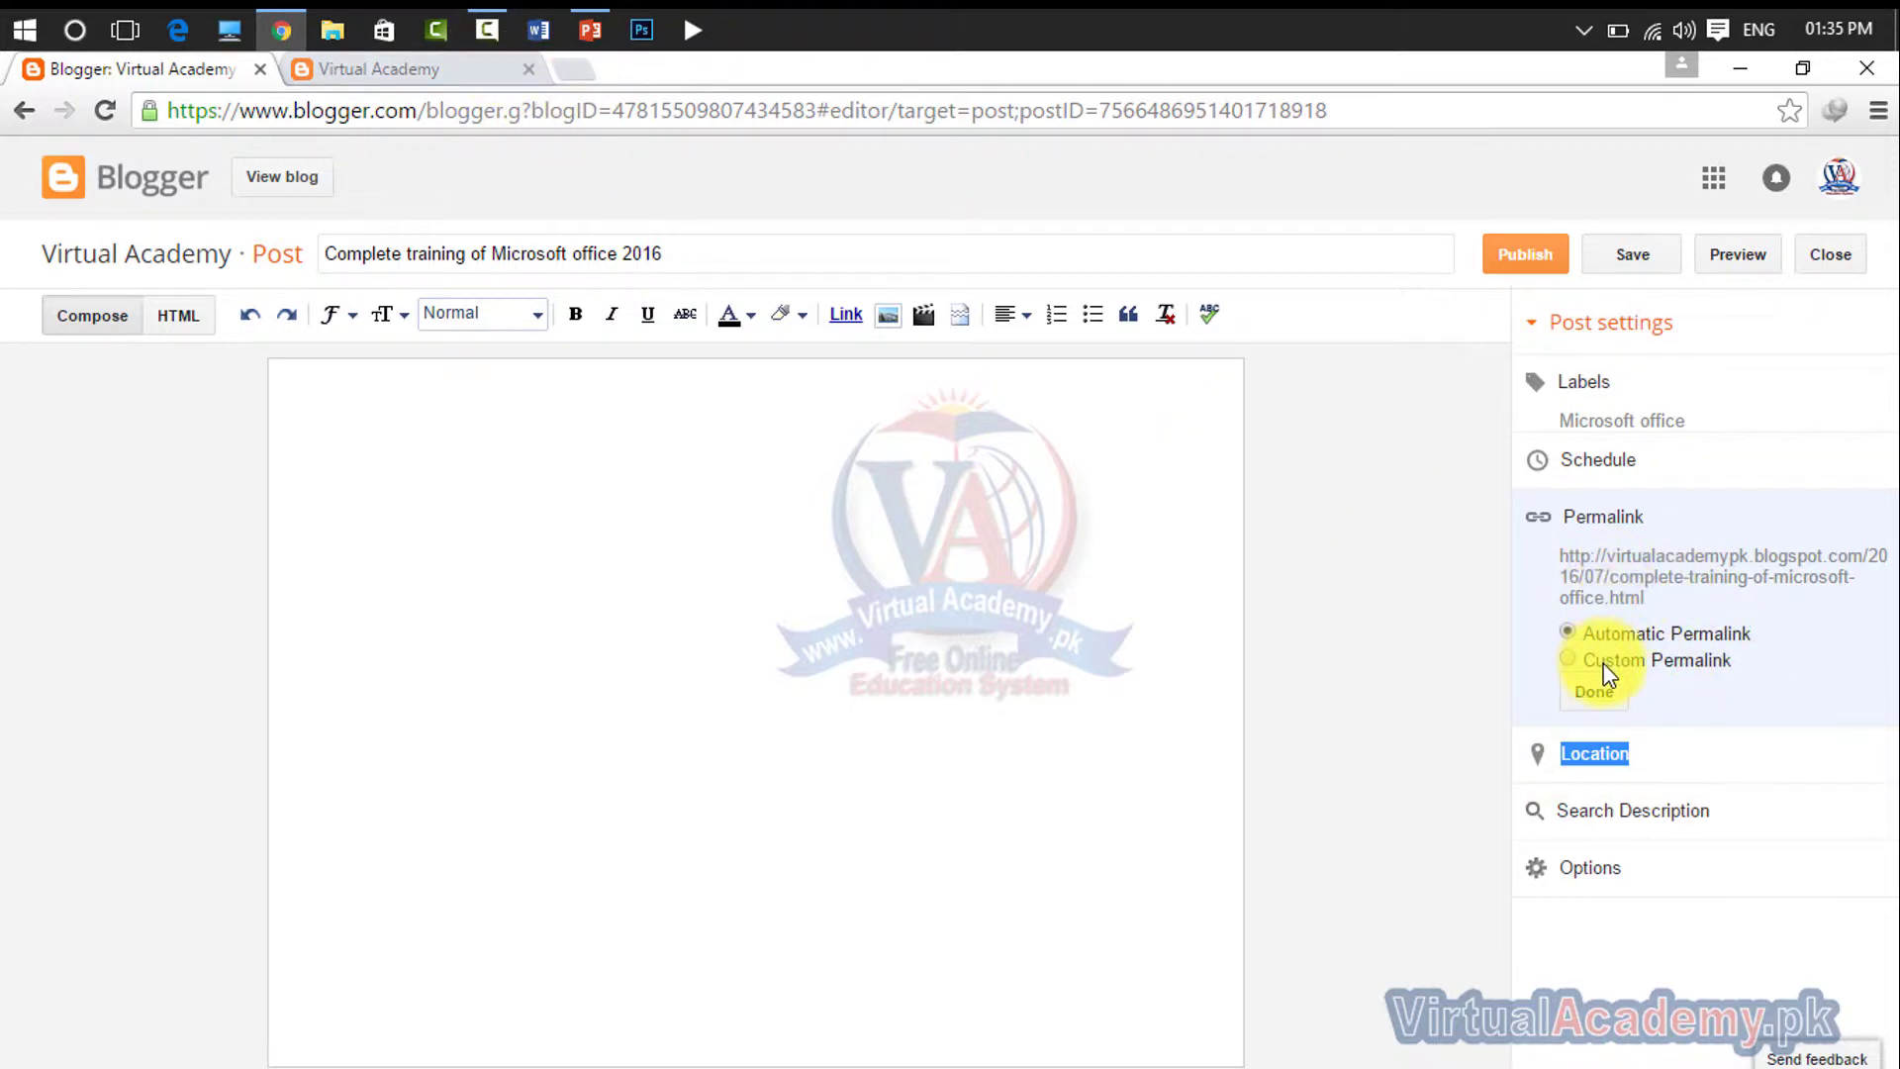
{"action": "left_click_drag", "start_coordinate": [1648, 599], "coordinate": [1561, 556]}
{"action": "left_click", "coordinate": [1549, 556]}
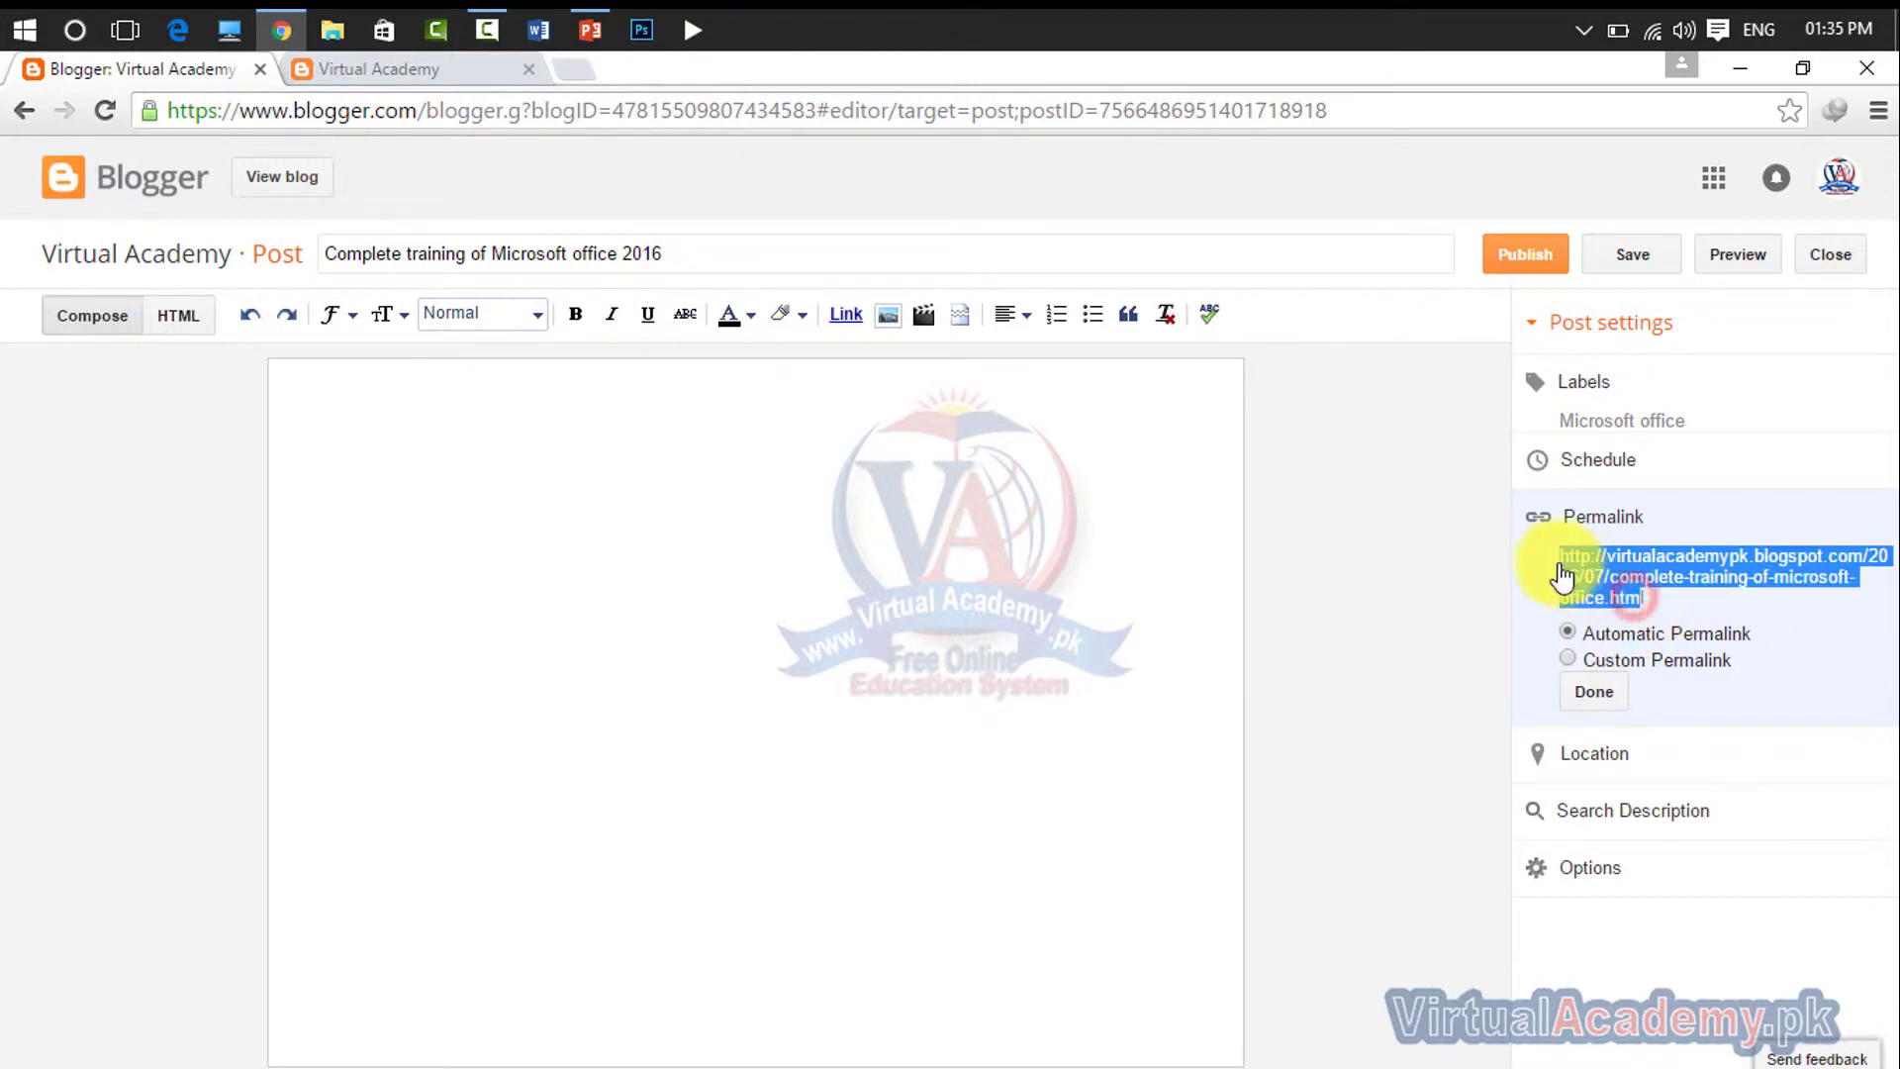
{"action": "left_click", "coordinate": [1593, 661]}
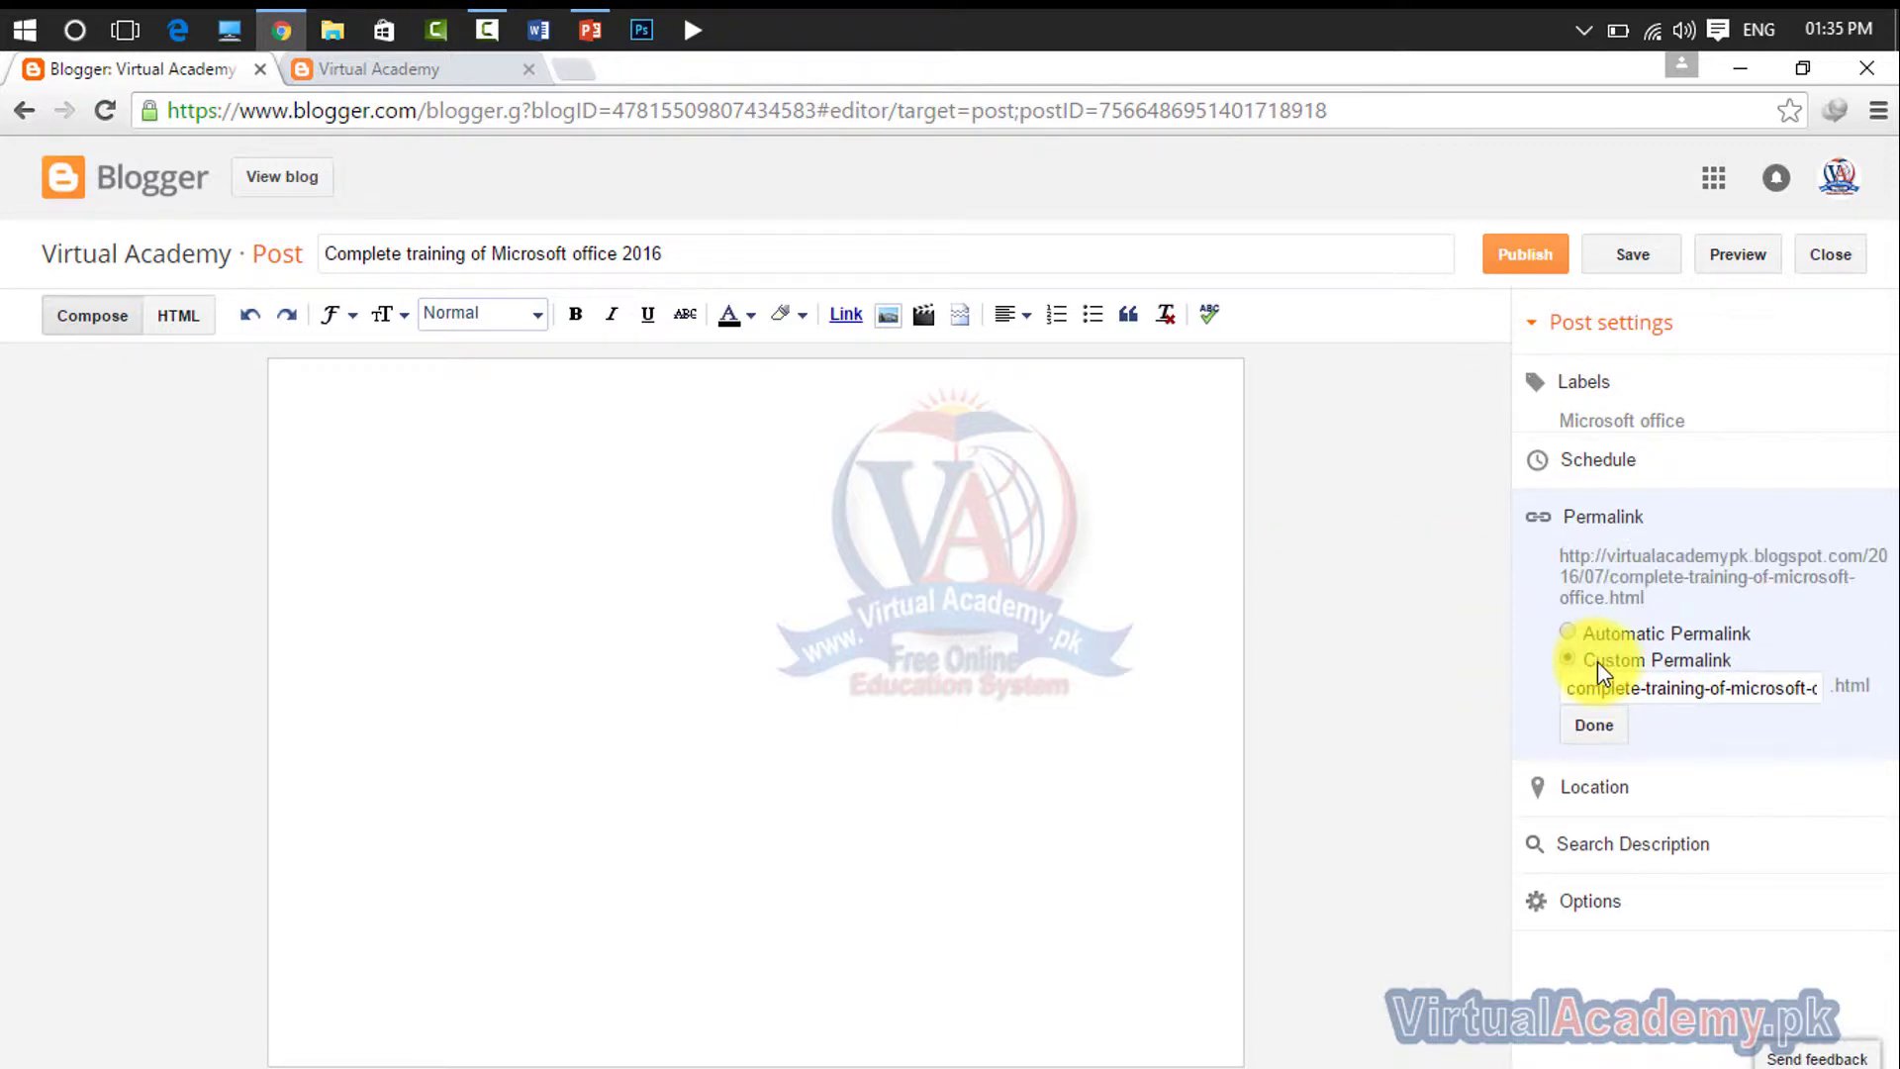
- Replace the suggested text of the custom permalink with "Microsoft office"
{"action": "left_click", "coordinate": [1790, 696]}
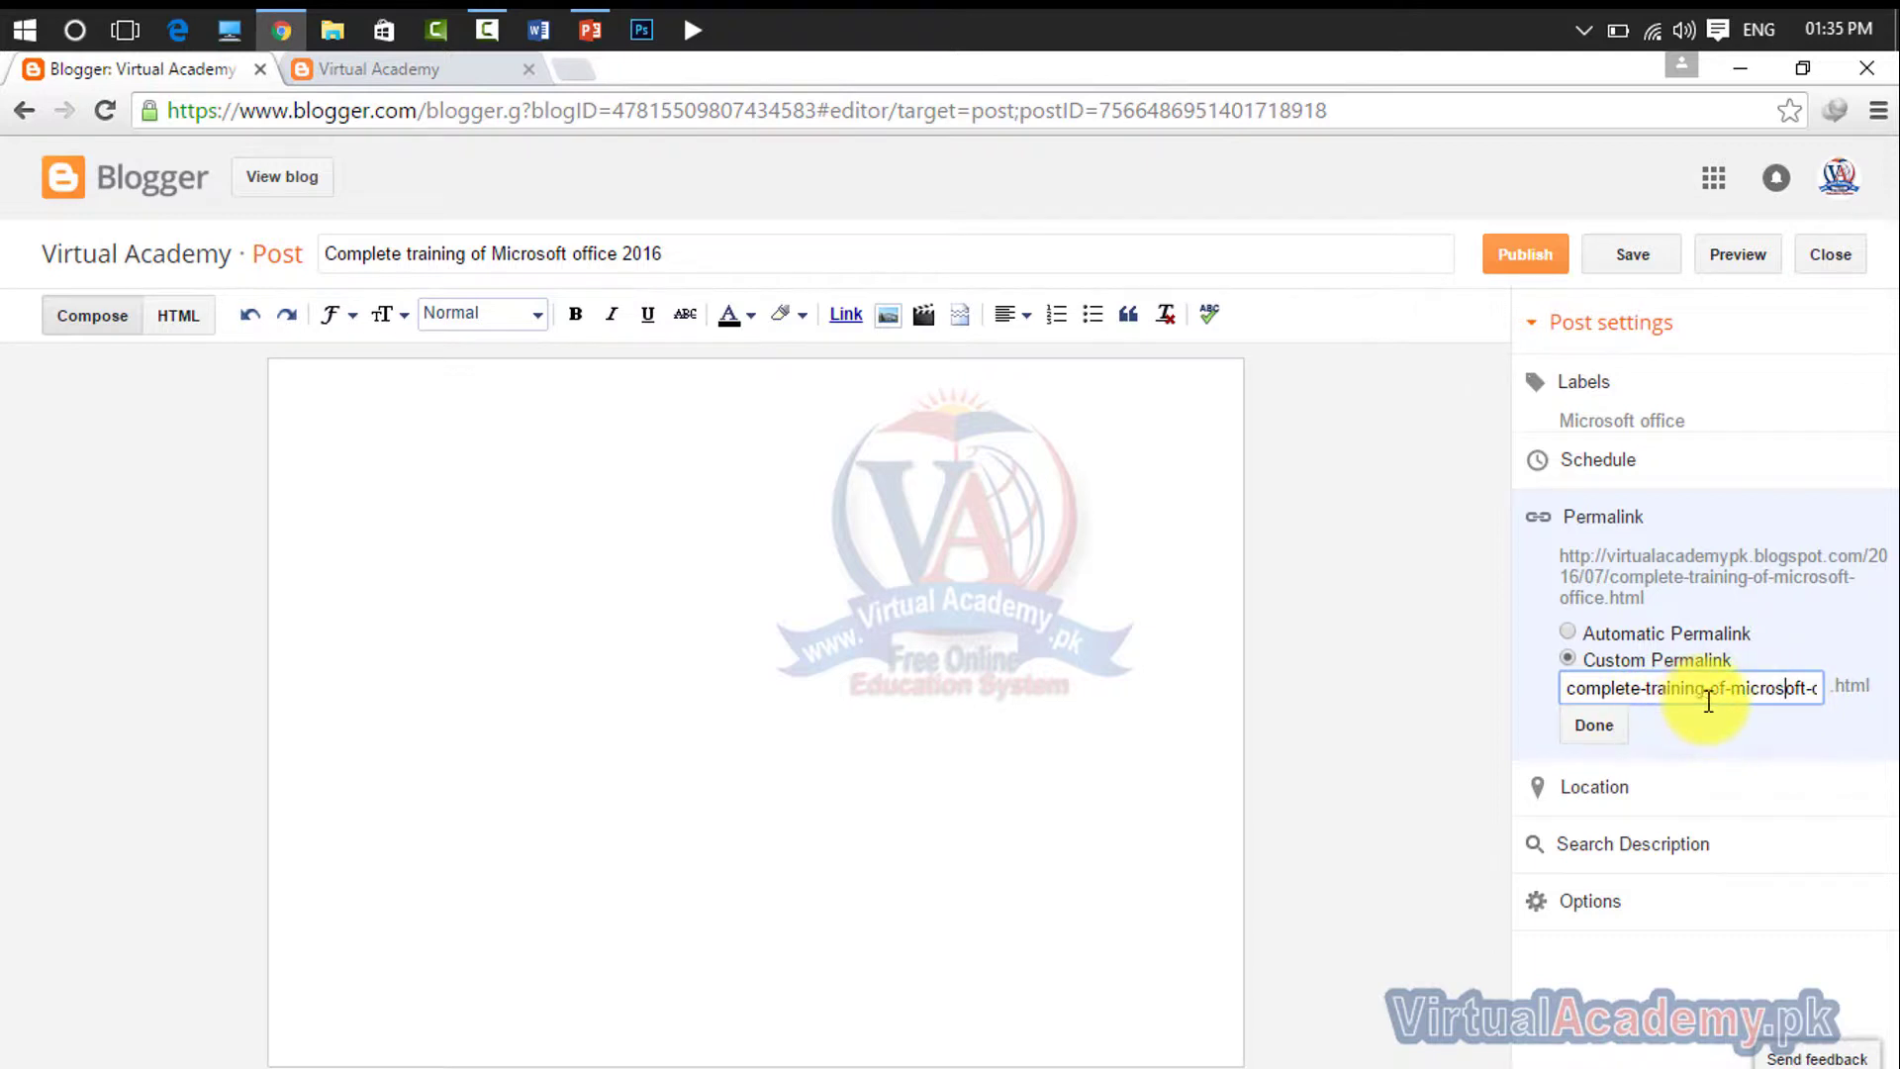
{"action": "key", "text": "Right"}
{"action": "key", "text": "Right"}
{"action": "key", "text": "Right"}
{"action": "key", "text": "Right"}
{"action": "key", "text": "Right"}
{"action": "key", "text": "Right"}
{"action": "key", "text": "Right"}
{"action": "key", "text": "Right"}
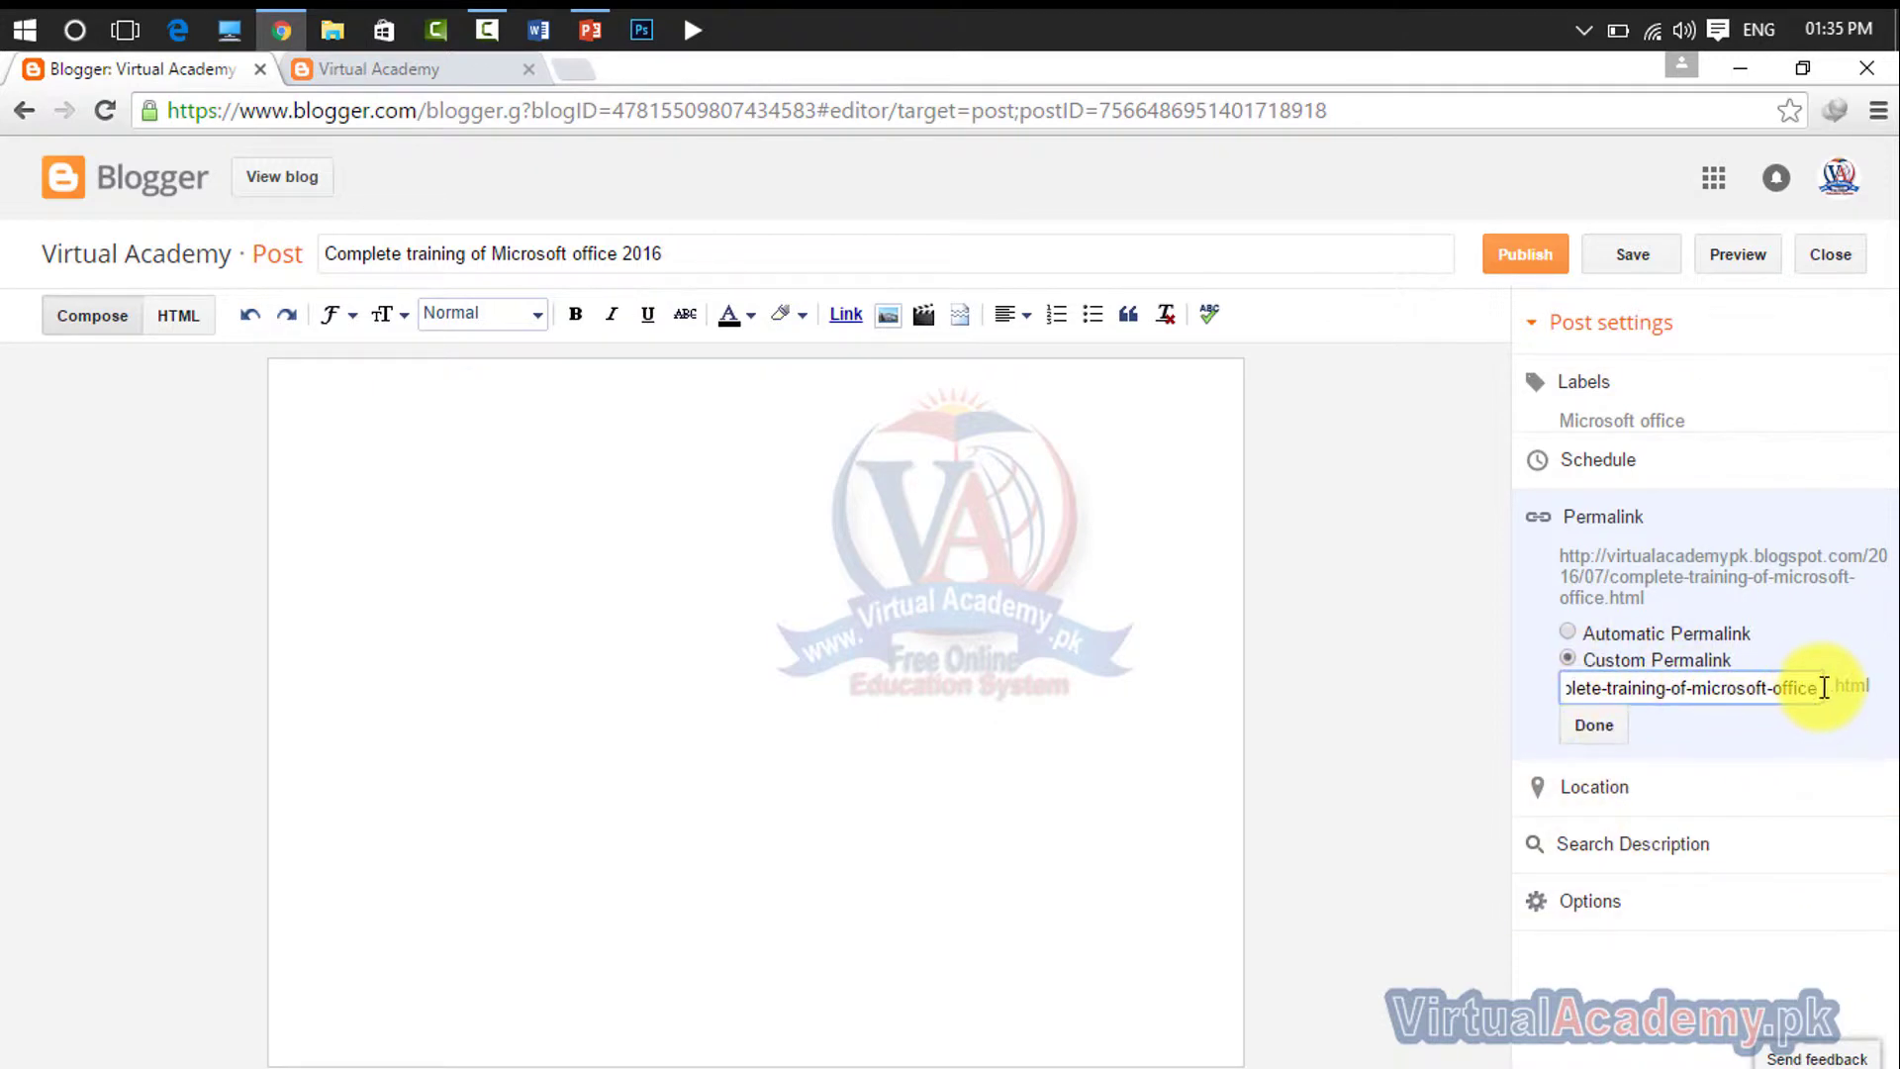
{"action": "left_click_drag", "start_coordinate": [1811, 684], "coordinate": [1275, 680]}
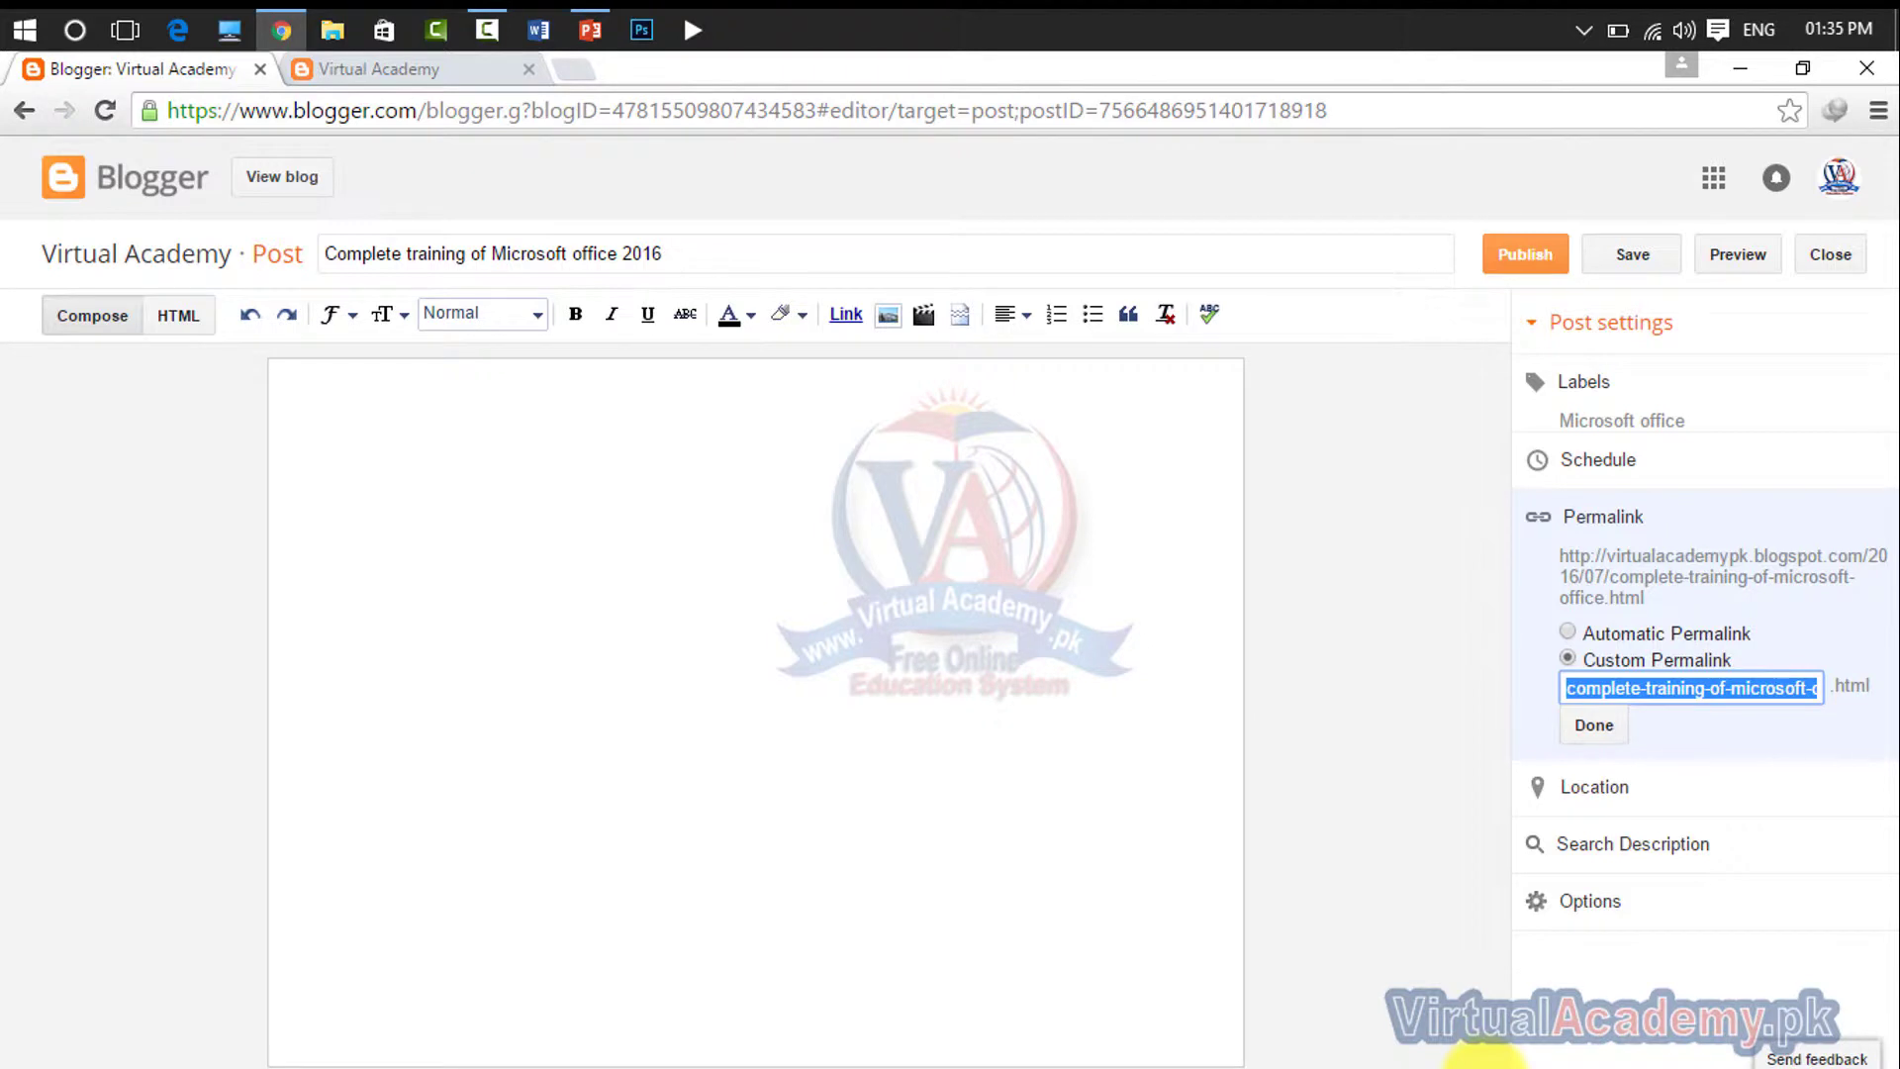
{"action": "key", "text": "BackSpace"}
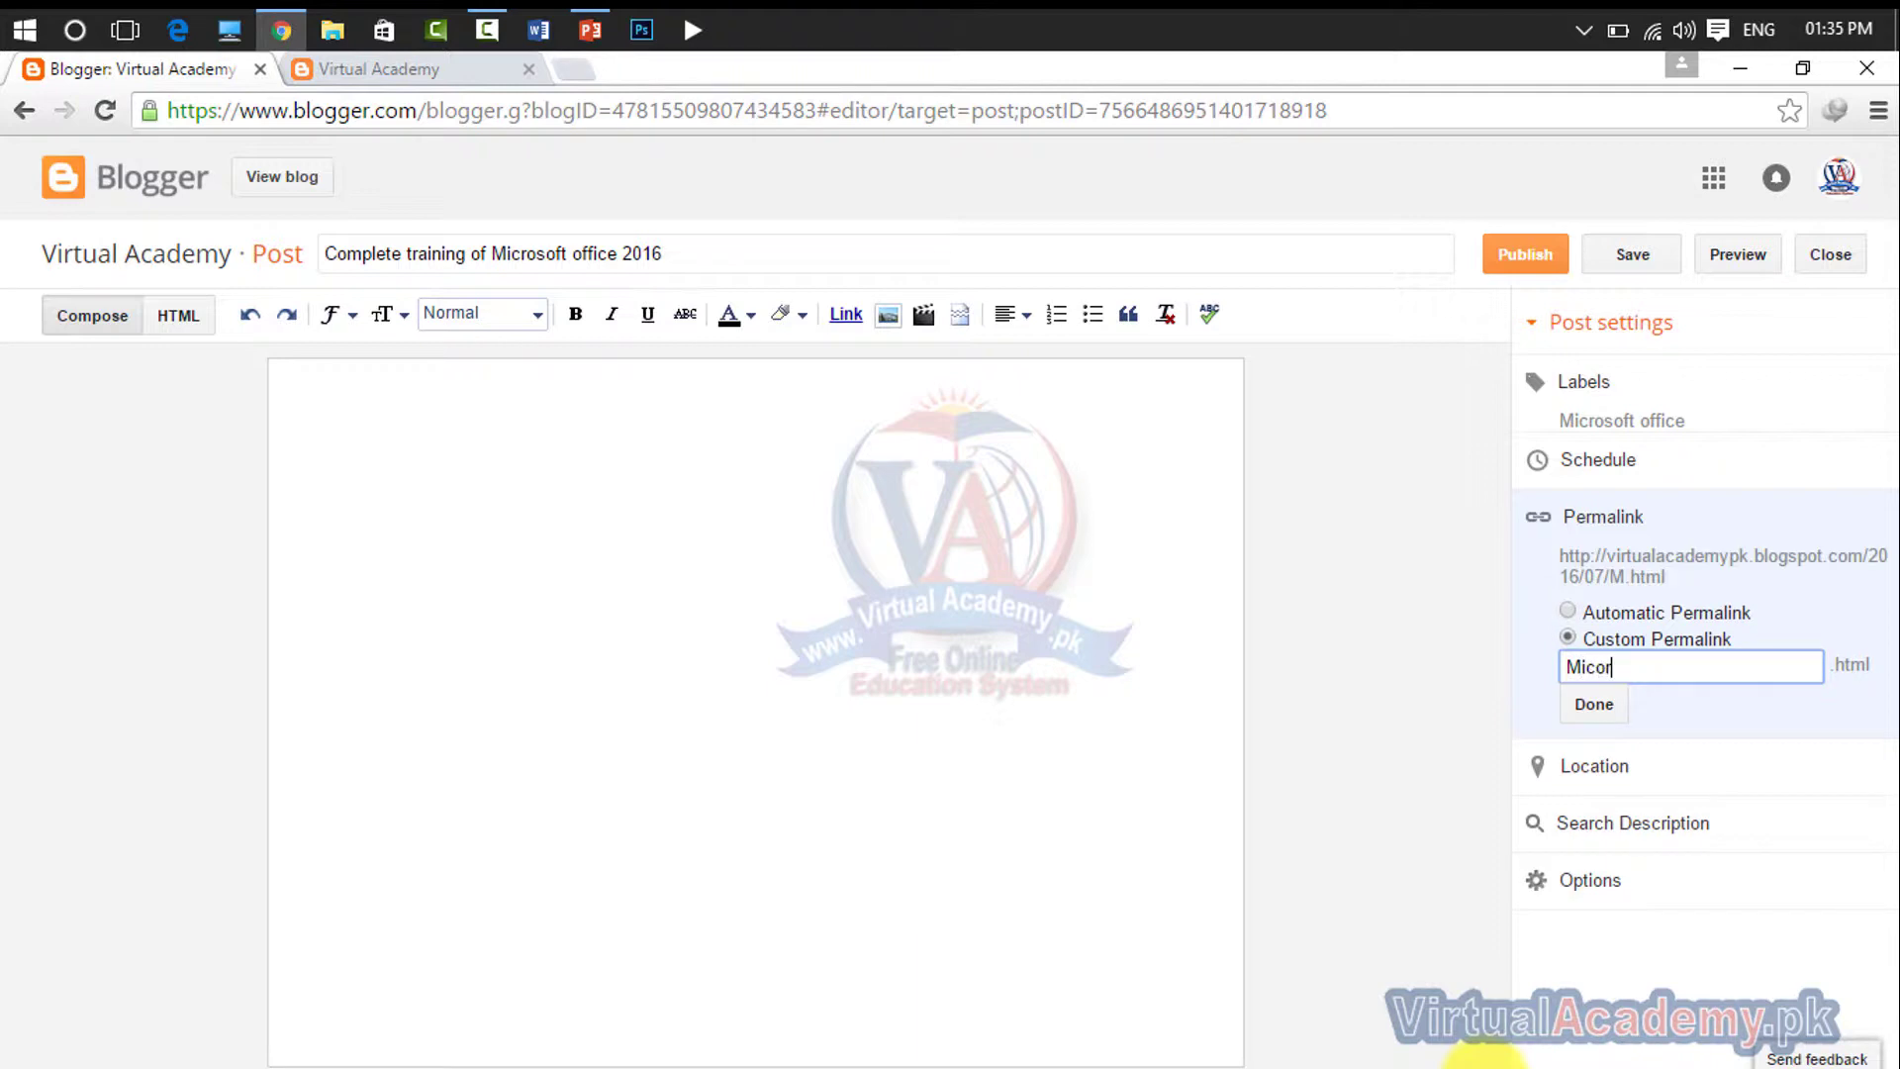
{"action": "key", "text": "BackSpace"}
{"action": "type", "text": "ffice"}
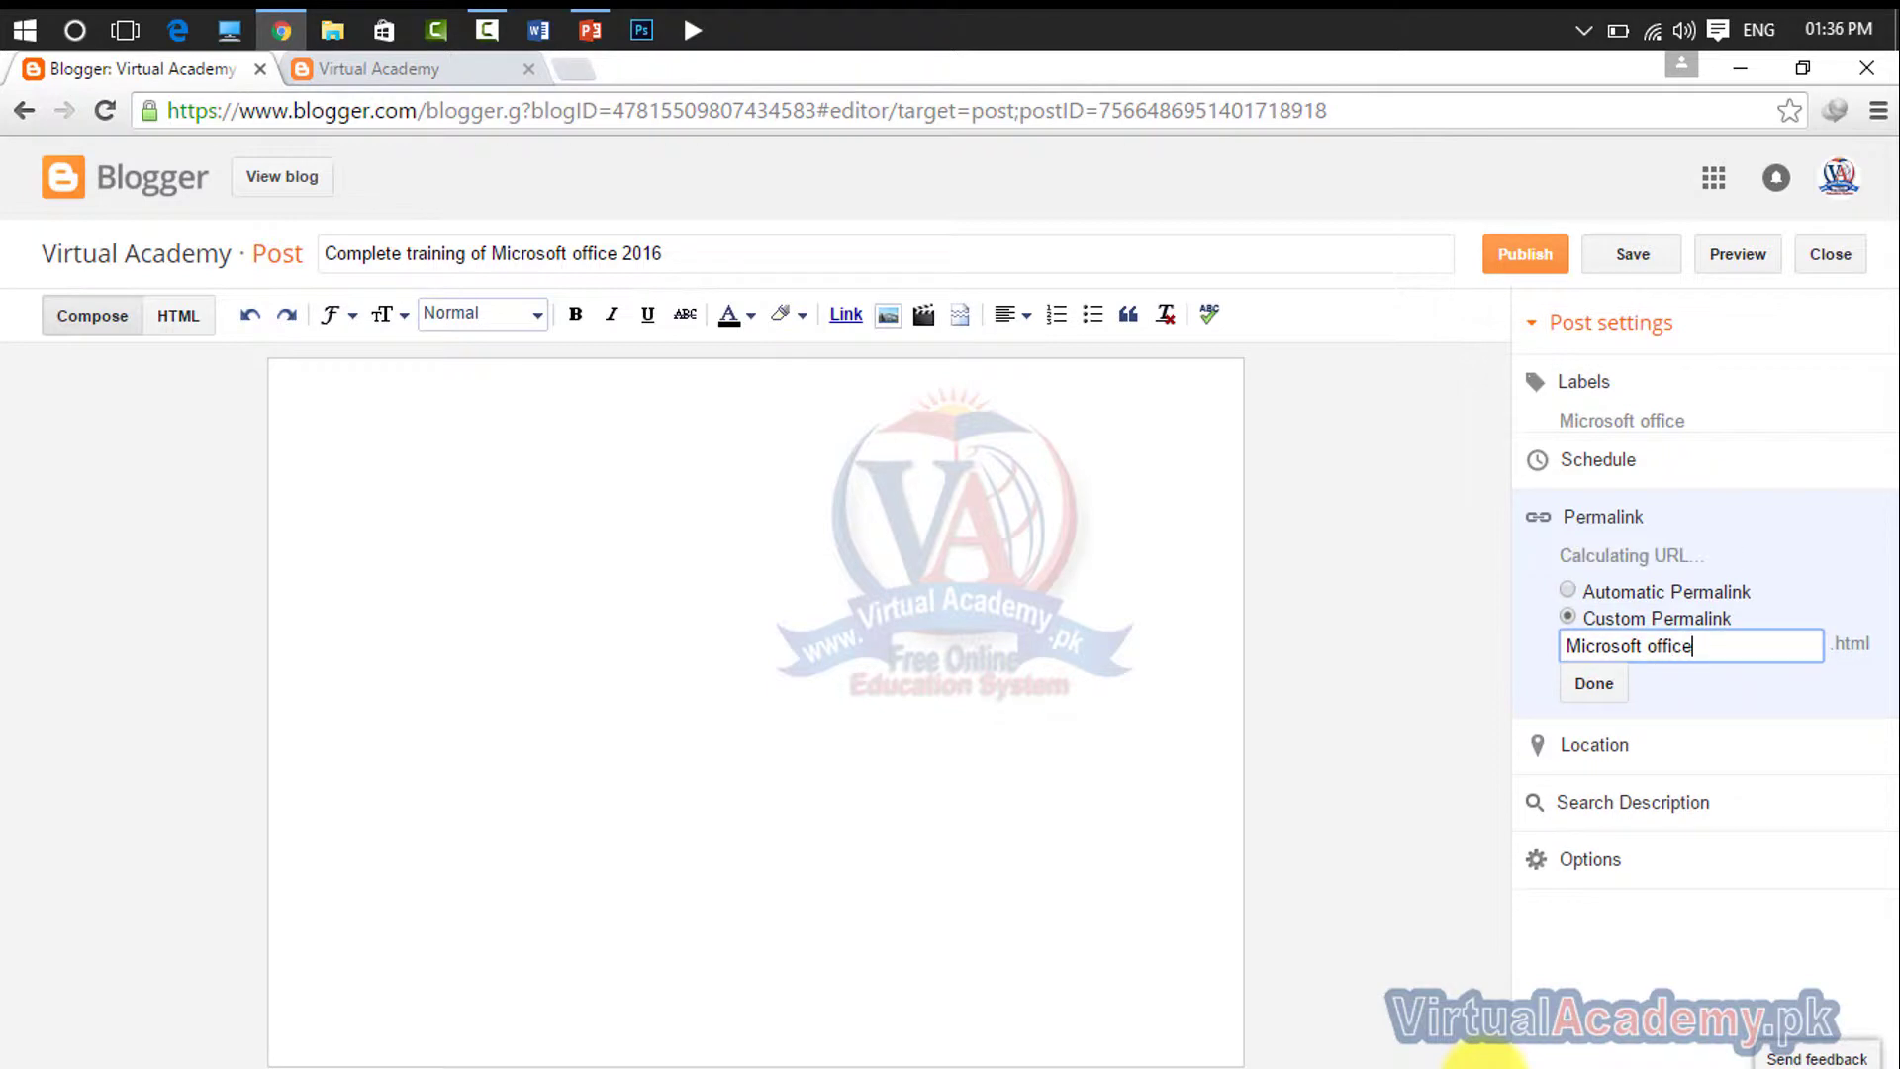
- Remove the space from the custom permalink so it reads "Microsoftoffice" and save the permalink setting
{"action": "double_click", "coordinate": [1662, 646]}
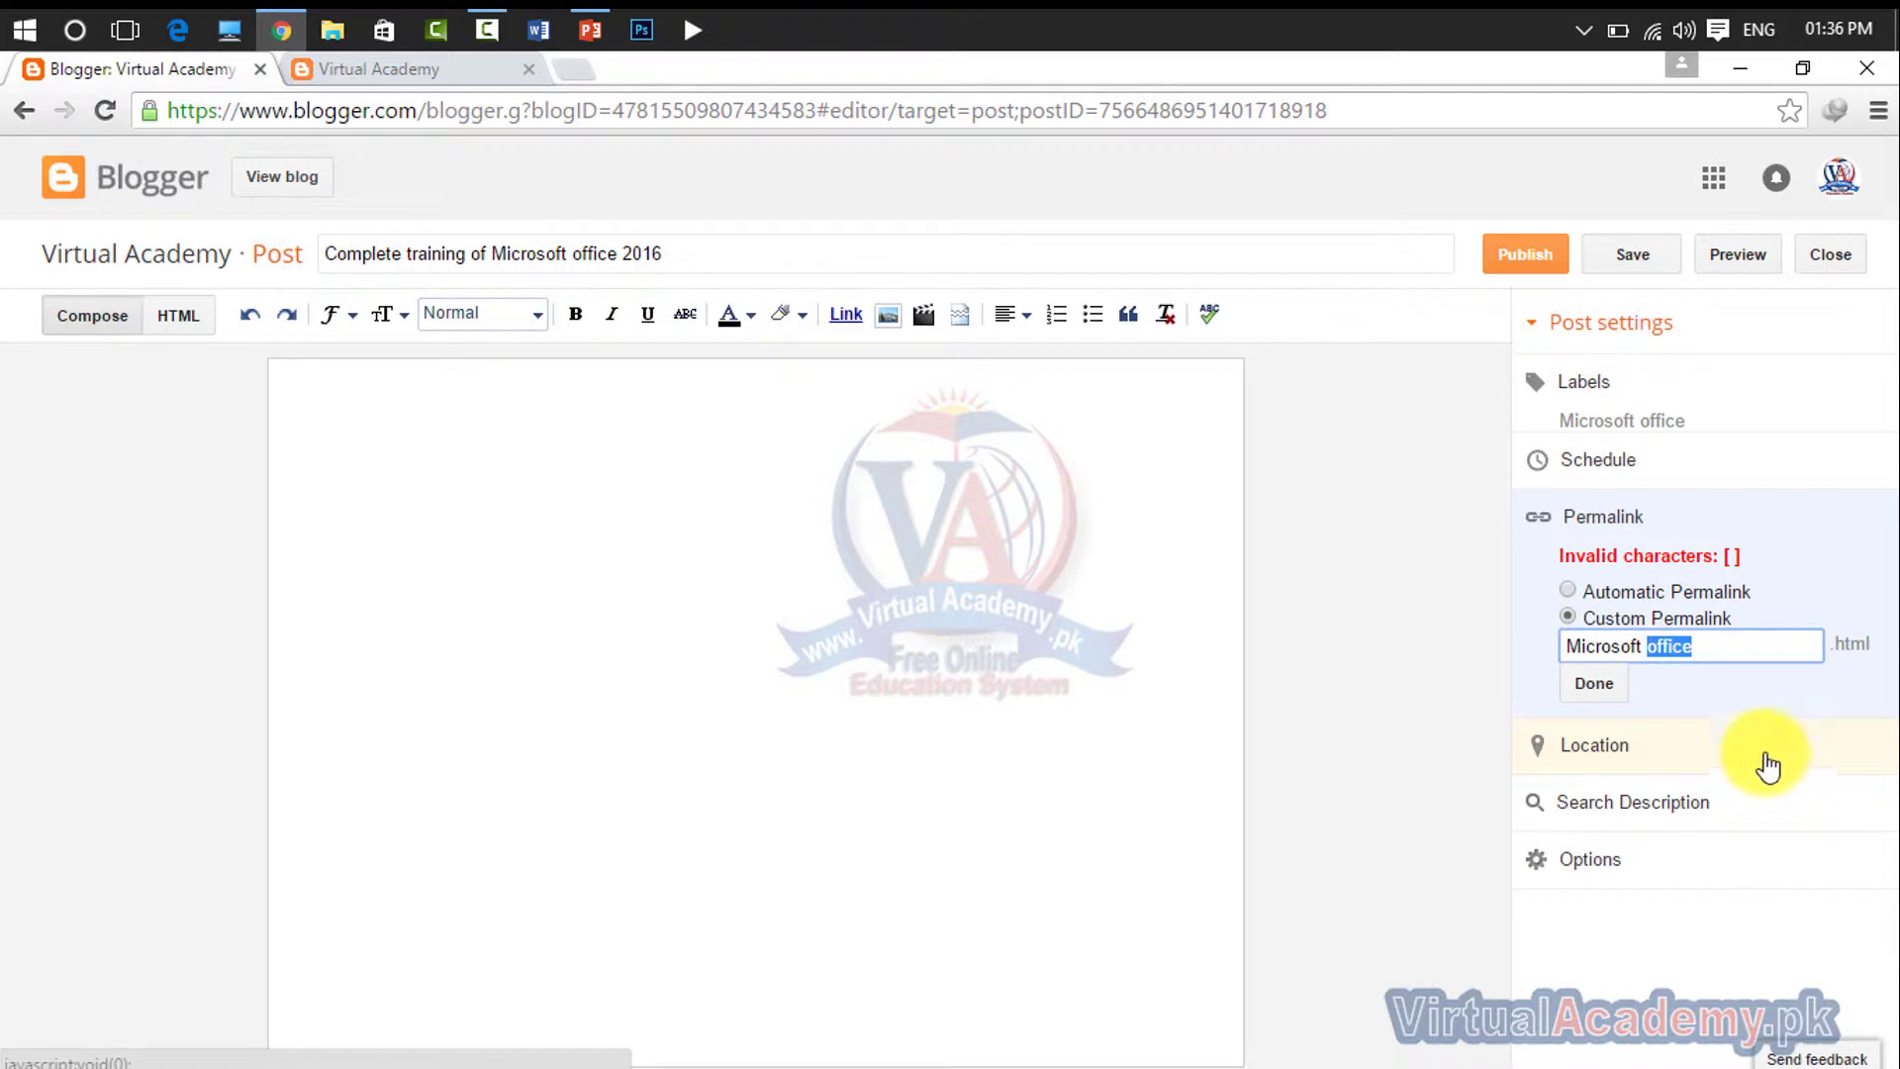
{"action": "double_click", "coordinate": [1647, 654]}
{"action": "left_click", "coordinate": [1657, 652]}
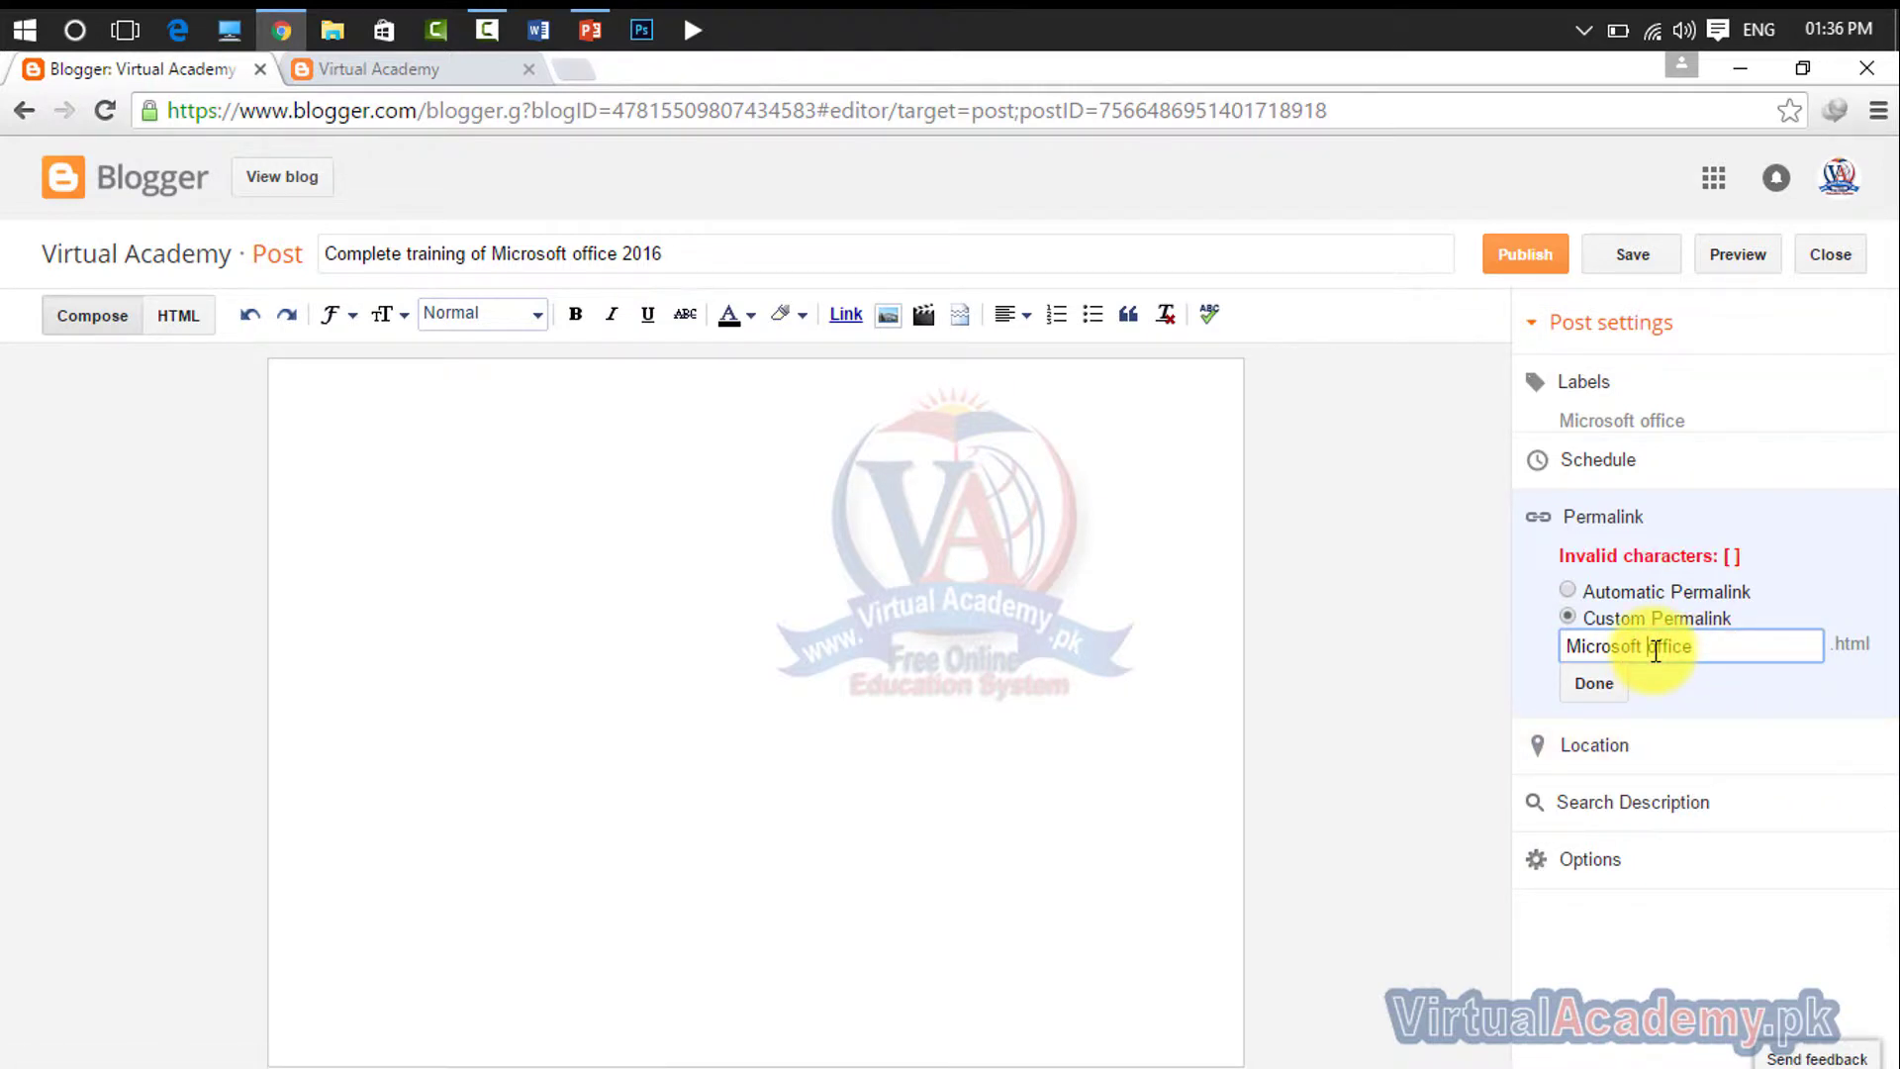
{"action": "key", "text": "BackSpace"}
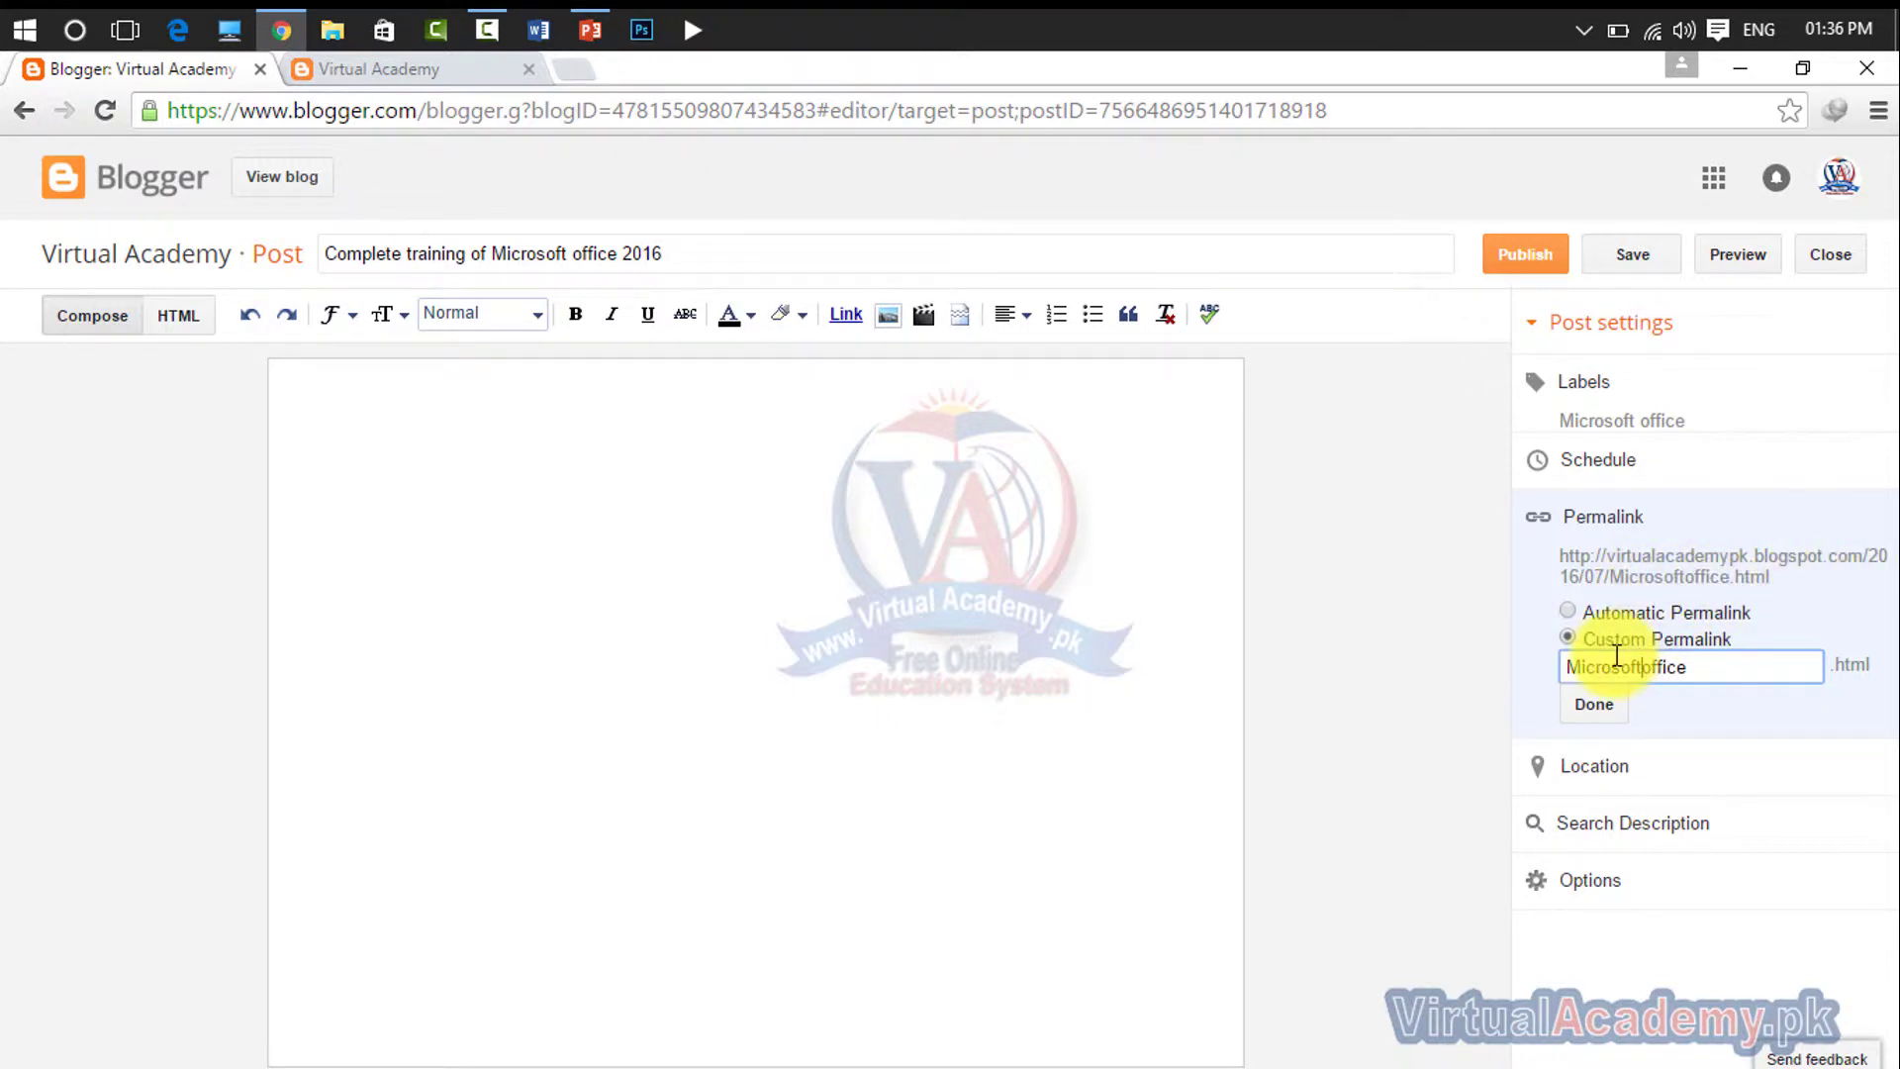
{"action": "type", "text": "-"}
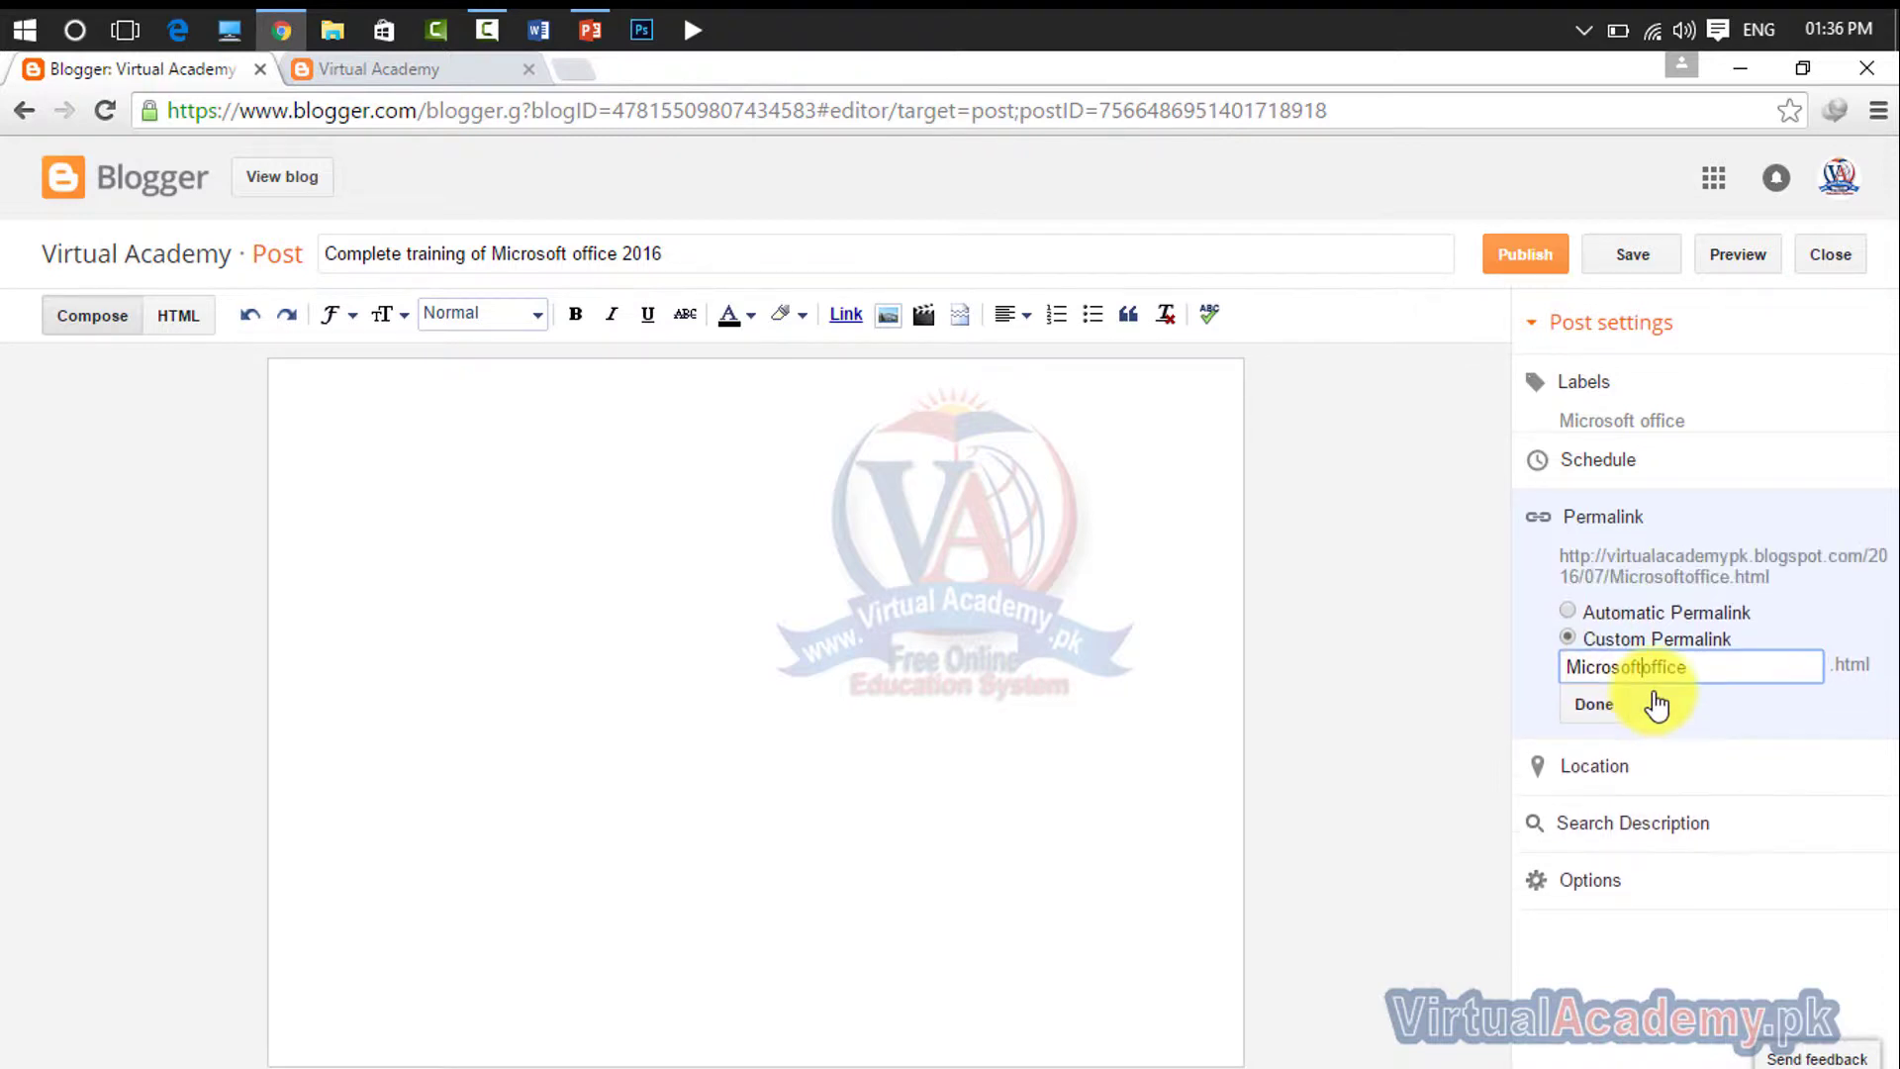
{"action": "left_click", "coordinate": [1592, 707]}
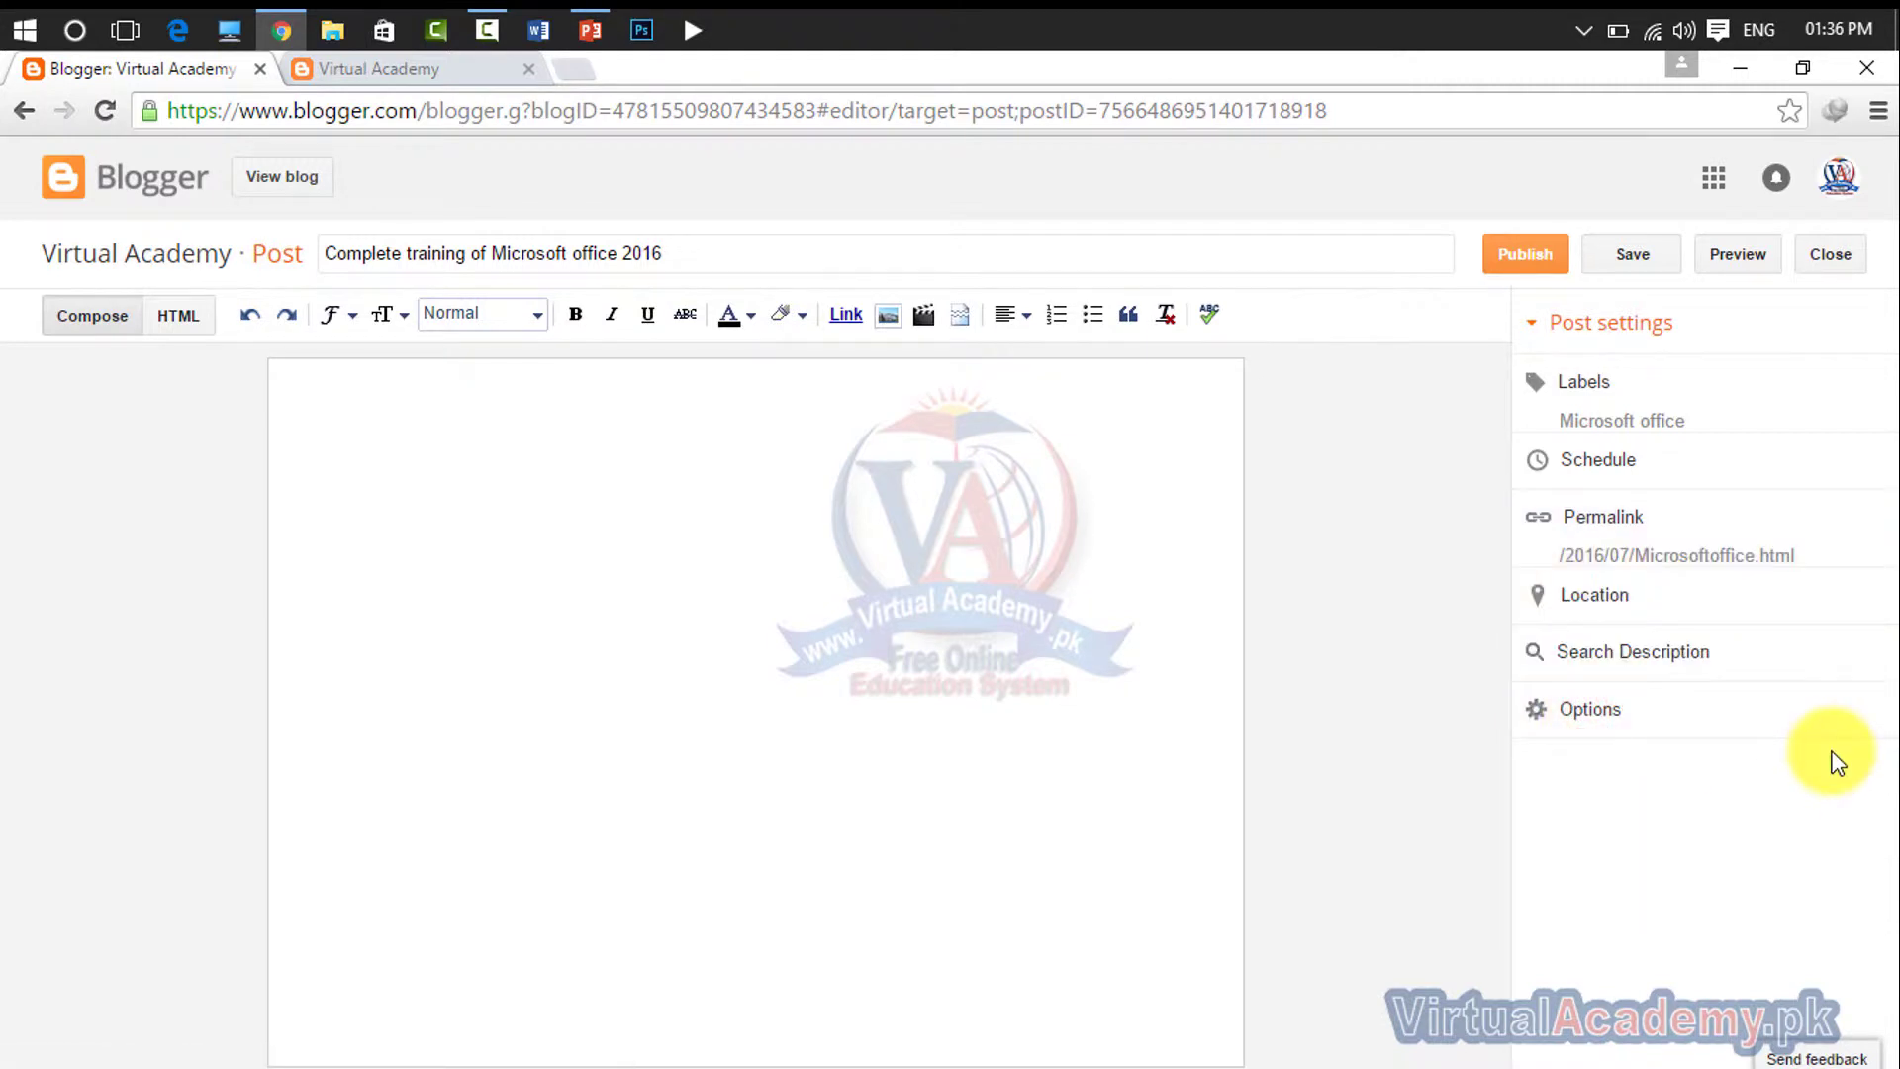
- View the post's Search Description setting and close it with the description left empty
{"action": "left_click", "coordinate": [1672, 657]}
{"action": "left_click", "coordinate": [1652, 728]}
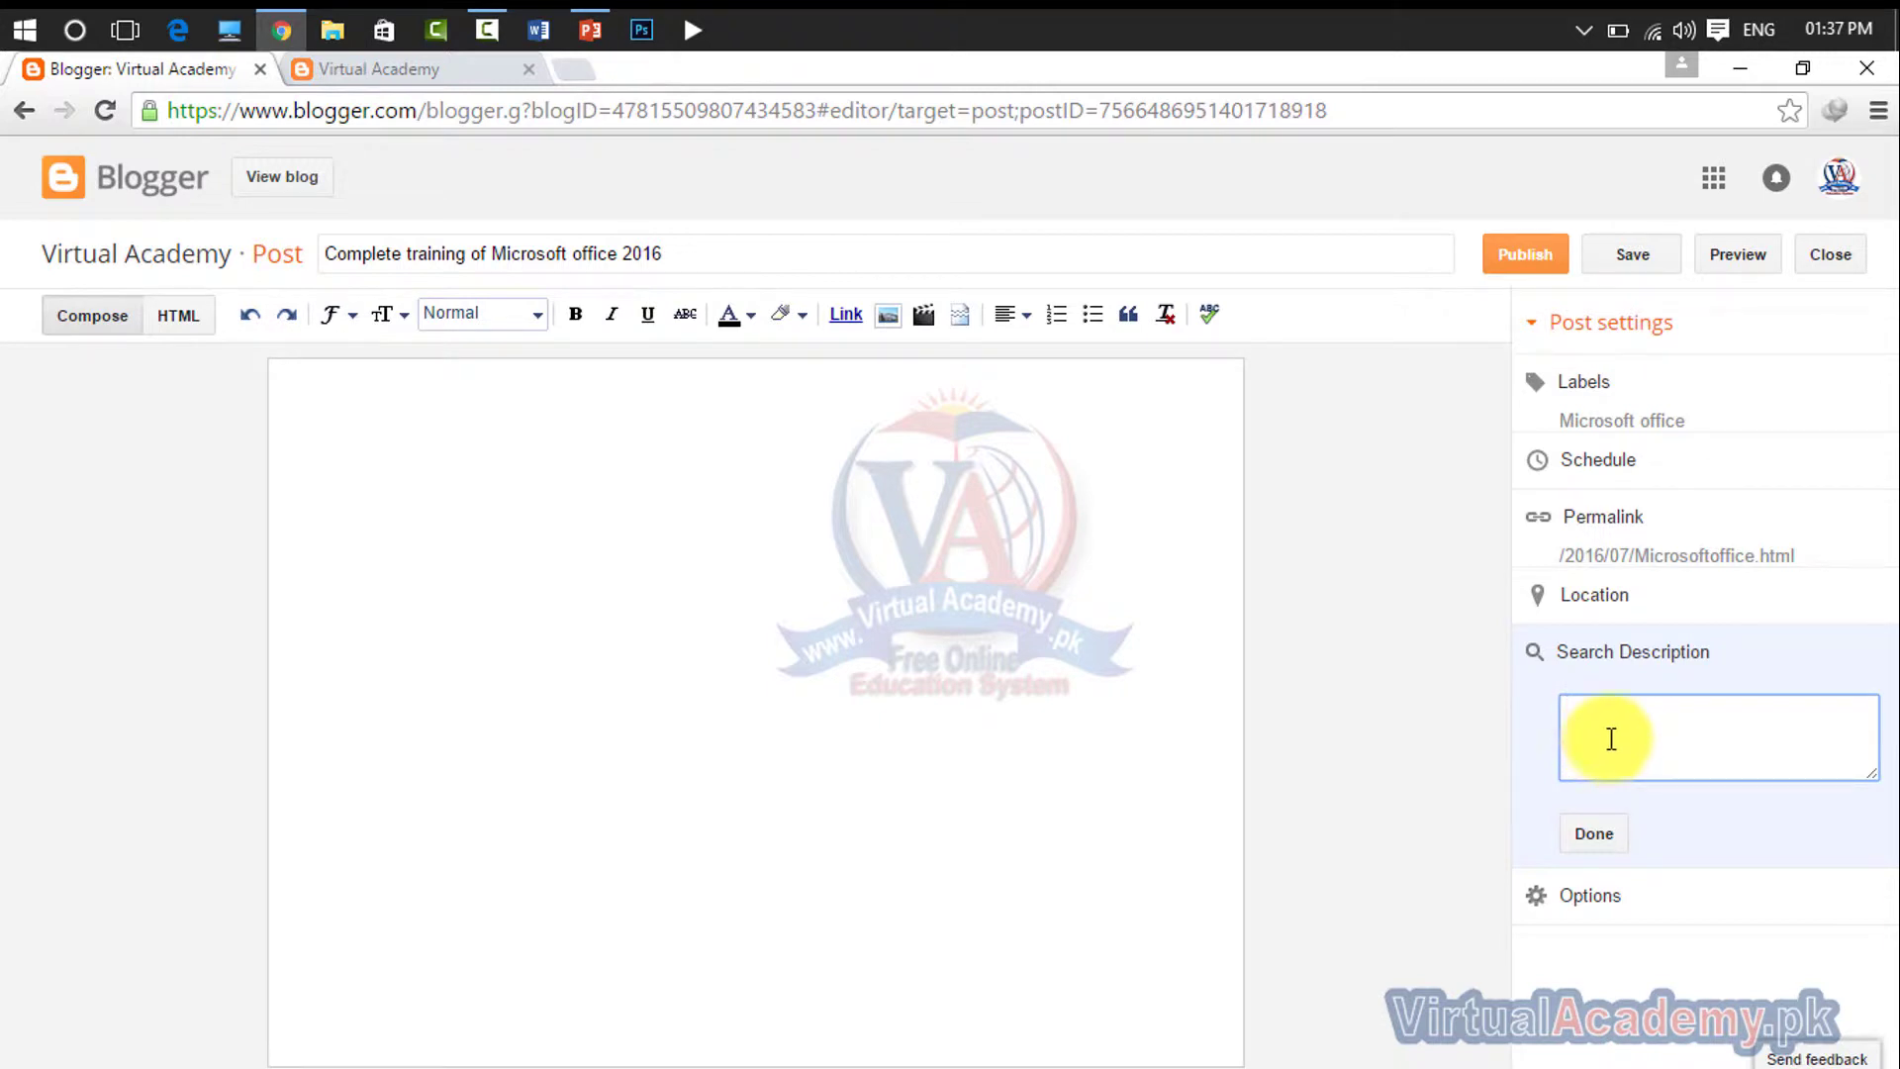
{"action": "left_click", "coordinate": [1586, 833]}
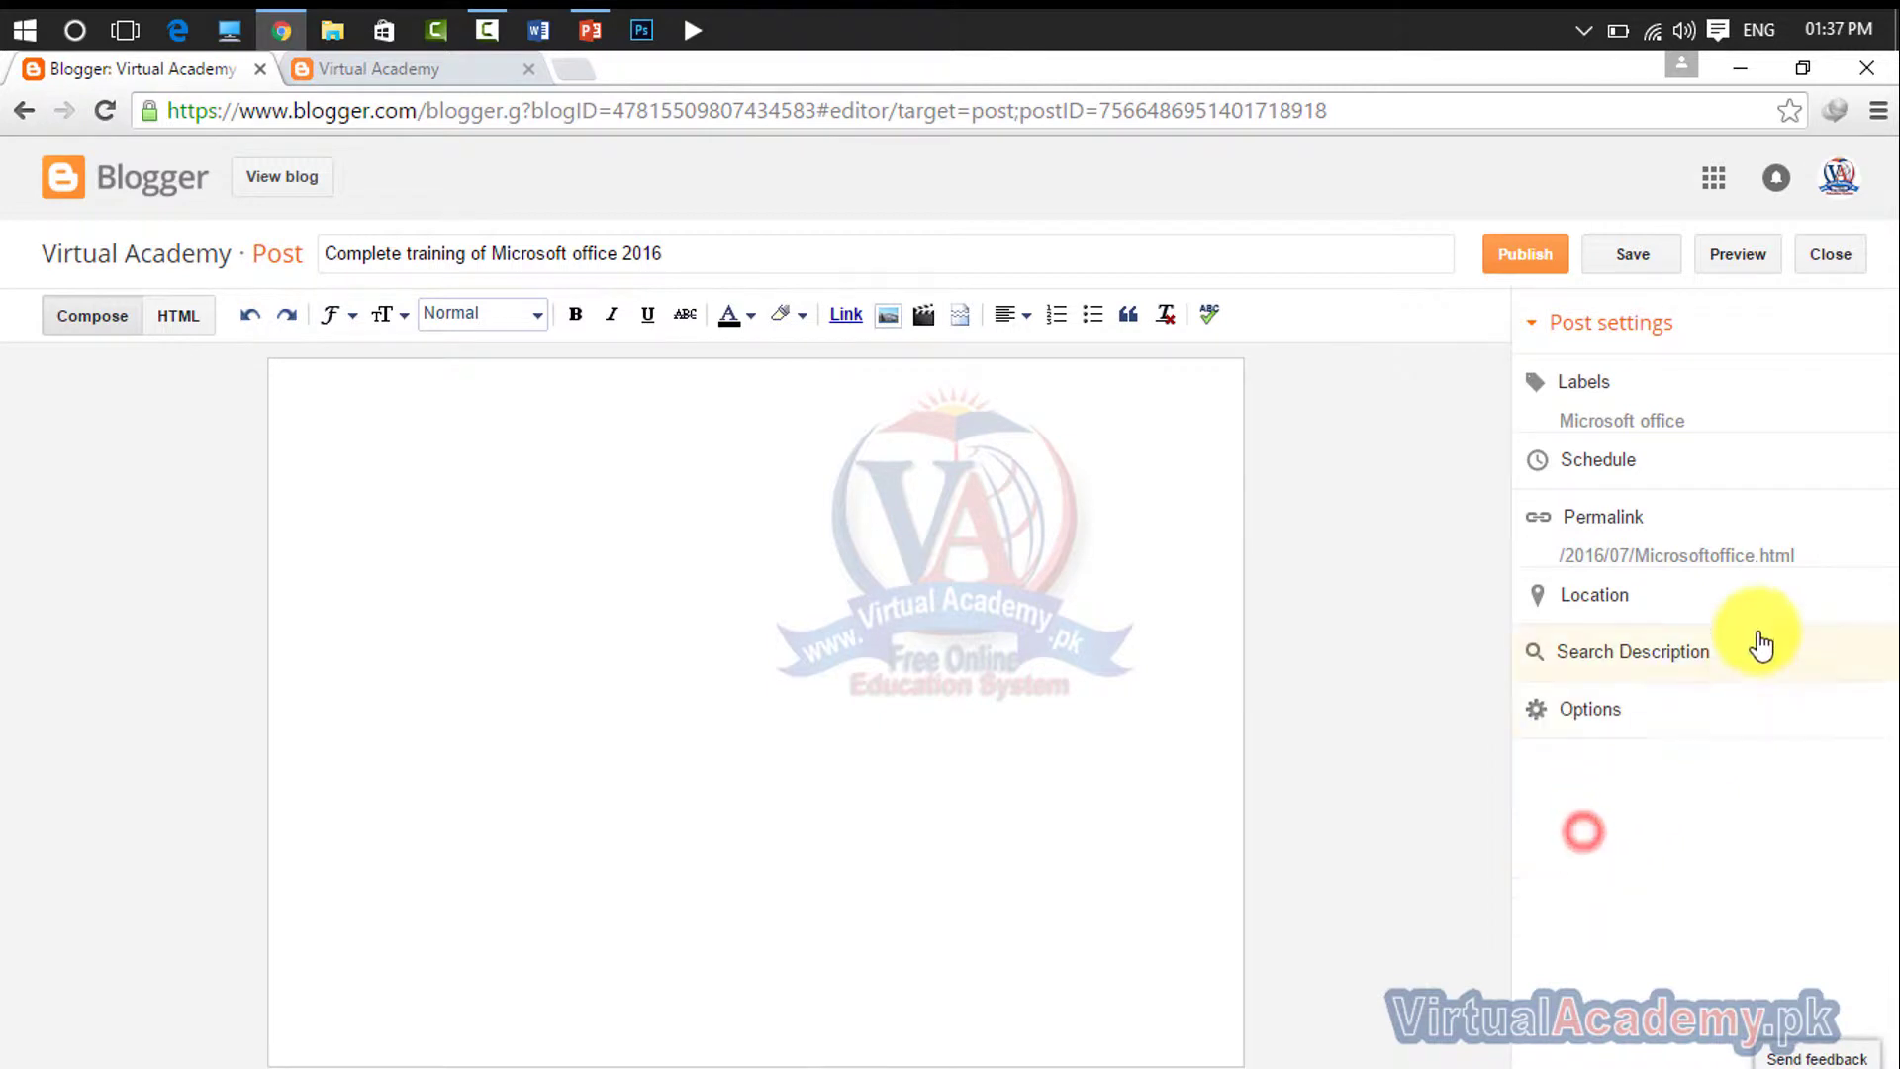
- Publish the post and decline sharing it on Google+
{"action": "left_click", "coordinate": [1526, 259]}
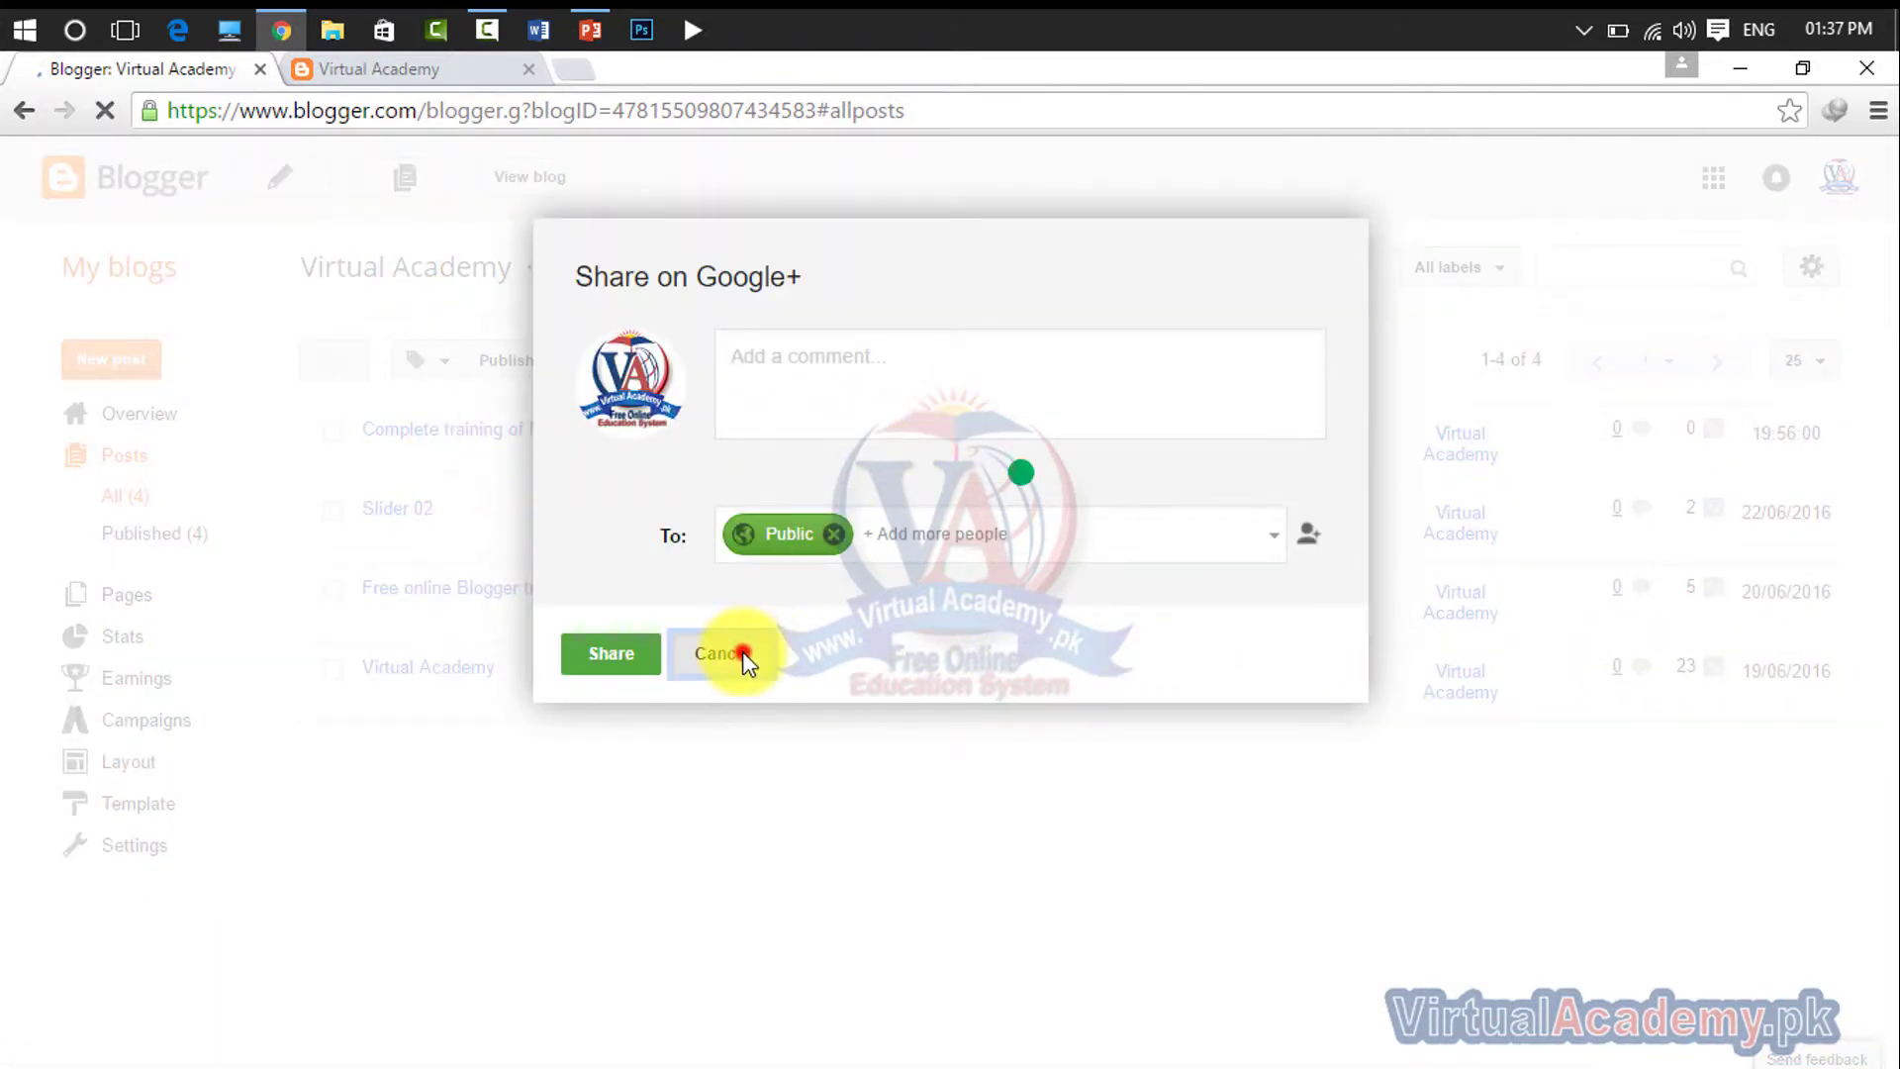
{"action": "left_click_drag", "start_coordinate": [742, 651], "coordinate": [785, 254]}
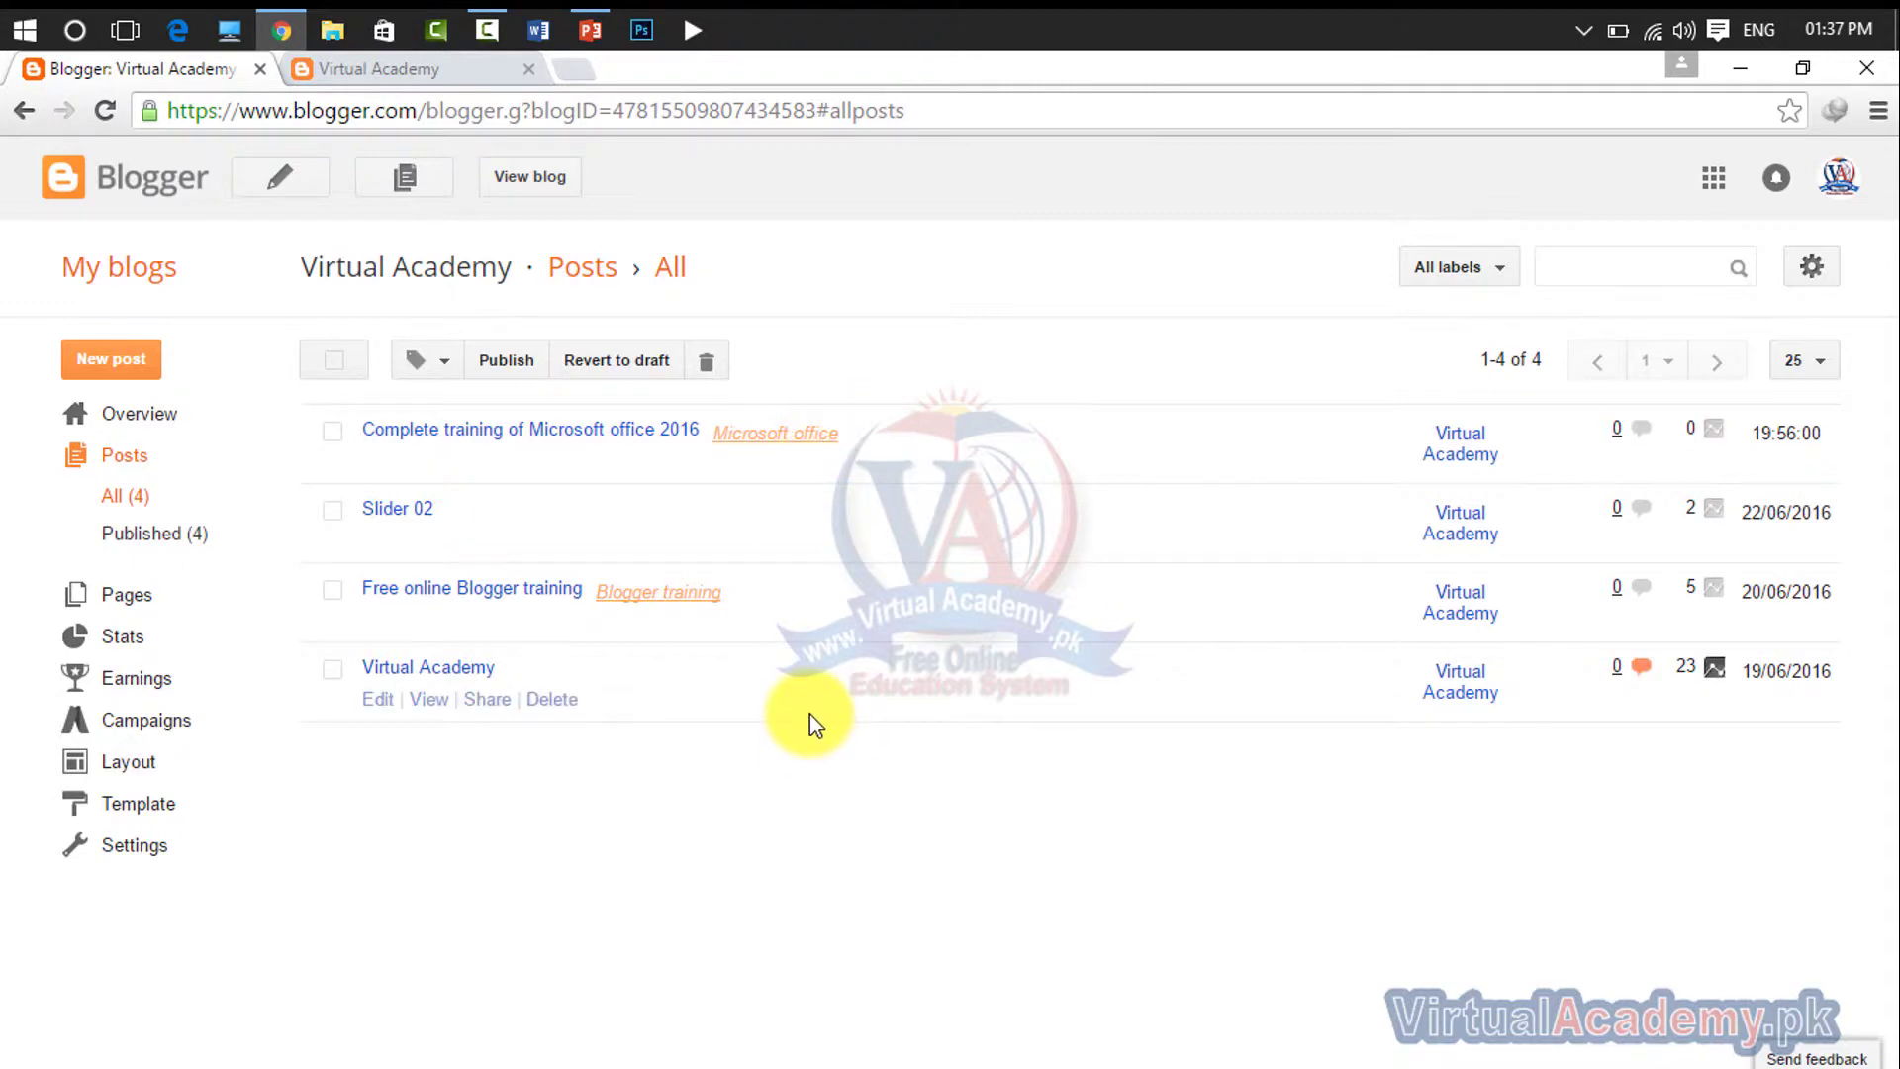
- Reload the live blog and view the posts in the "Blogger training" and "Microsoft office" categories
{"action": "left_click", "coordinate": [420, 73]}
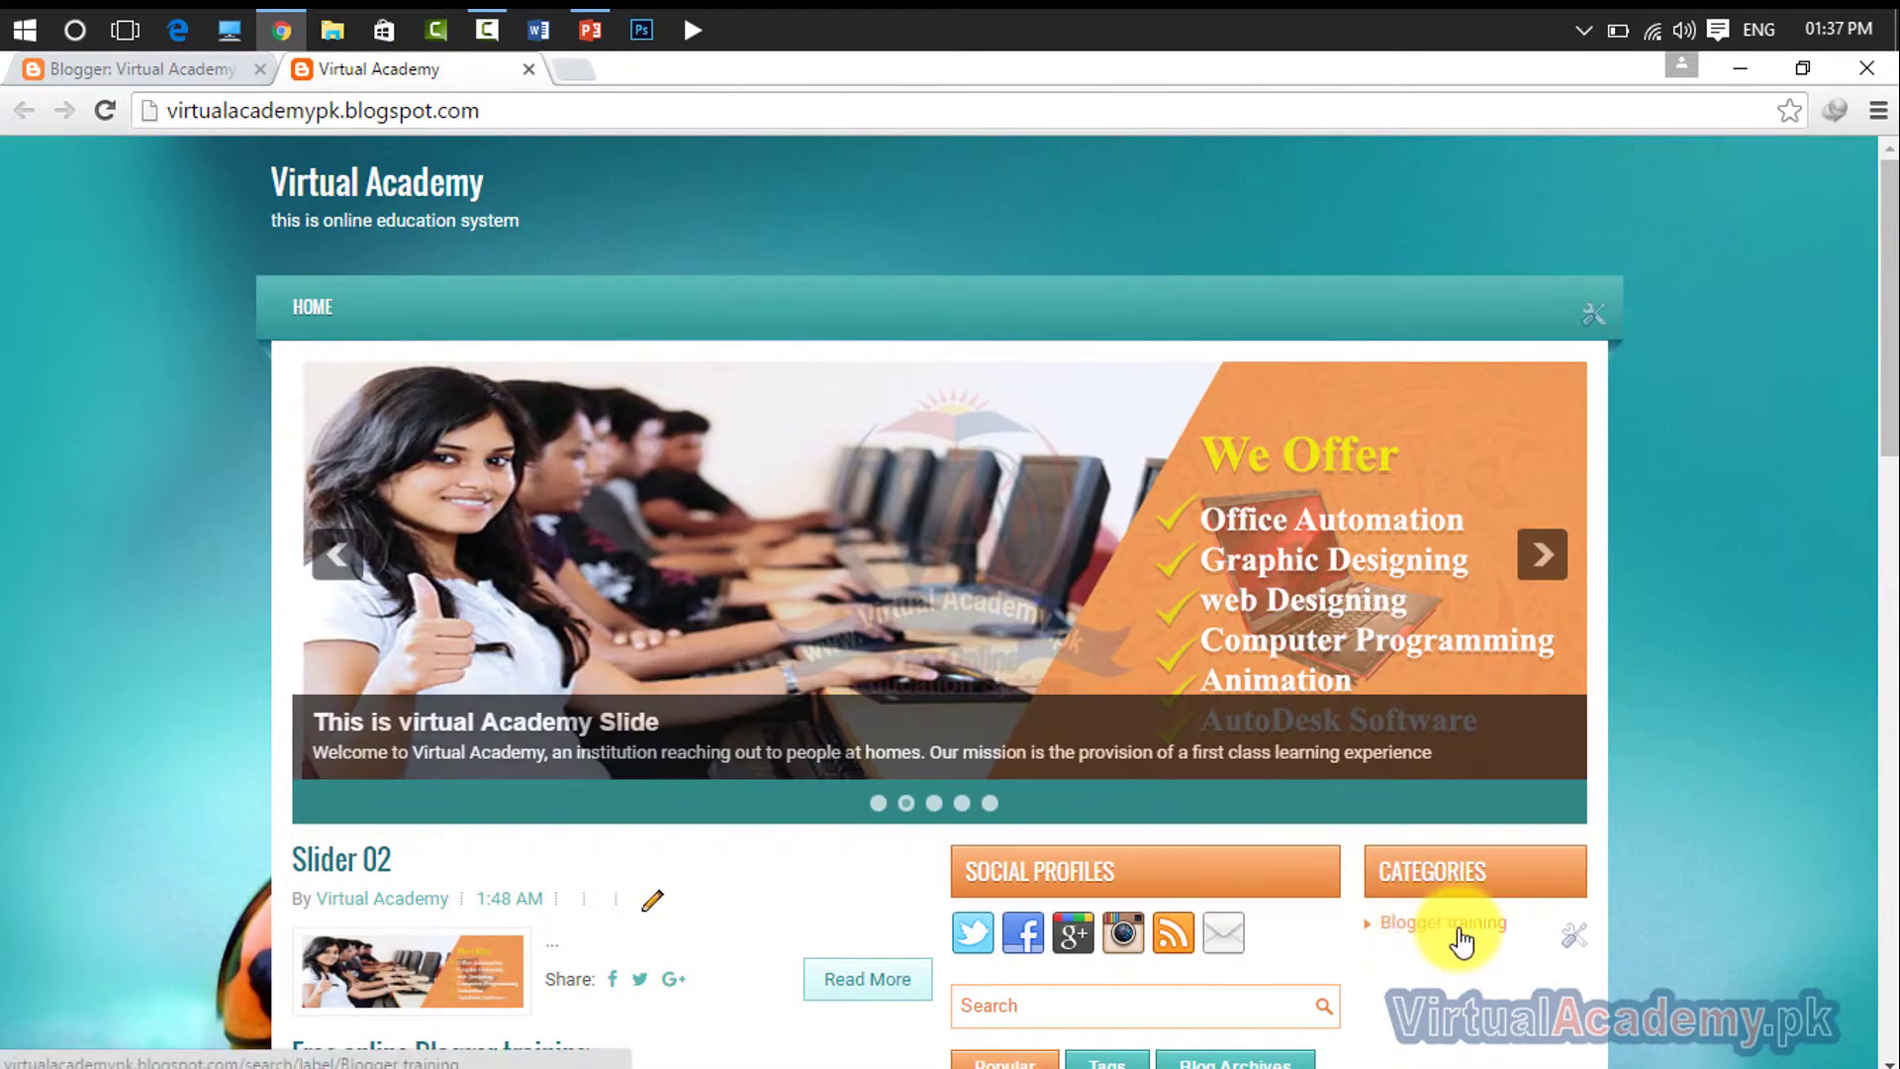
{"action": "left_click", "coordinate": [105, 110]}
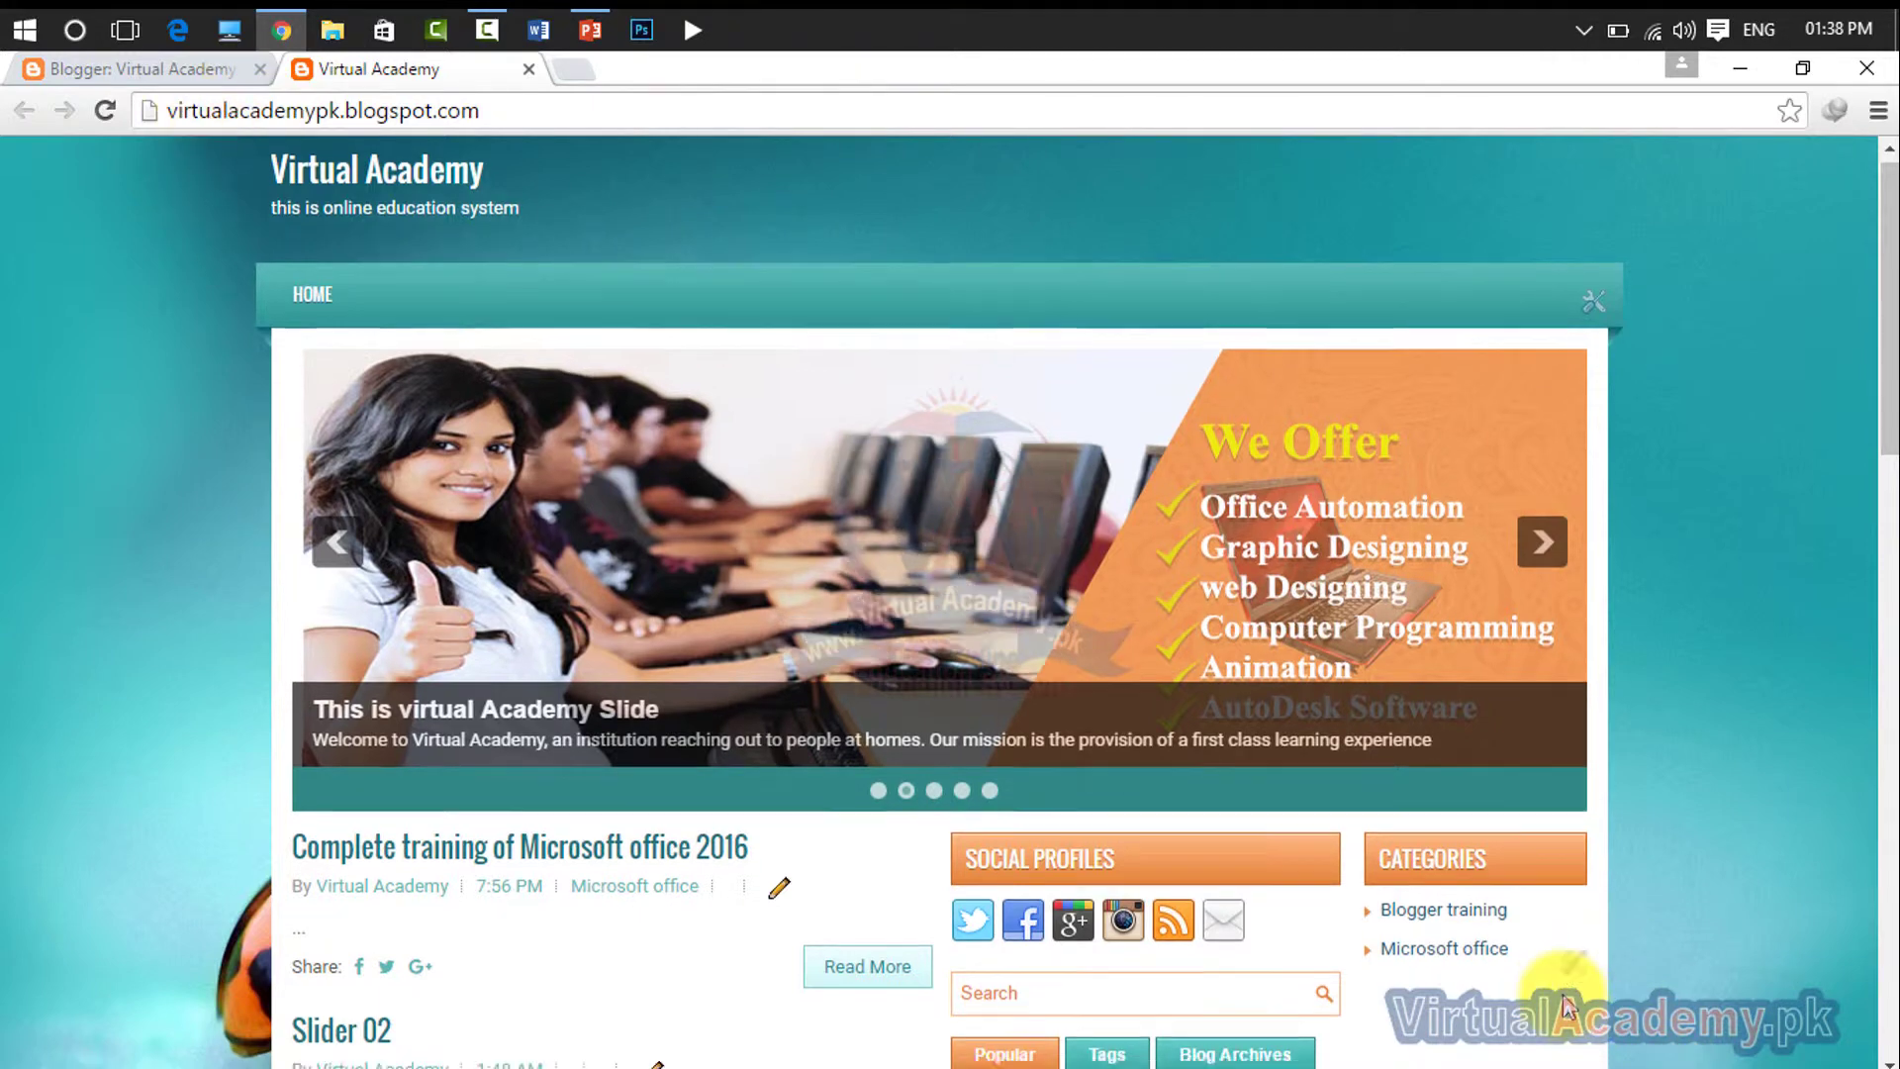
{"action": "scroll", "coordinate": [1505, 879], "scroll_direction": "down", "scroll_amount": 4}
{"action": "left_click", "coordinate": [1405, 504]}
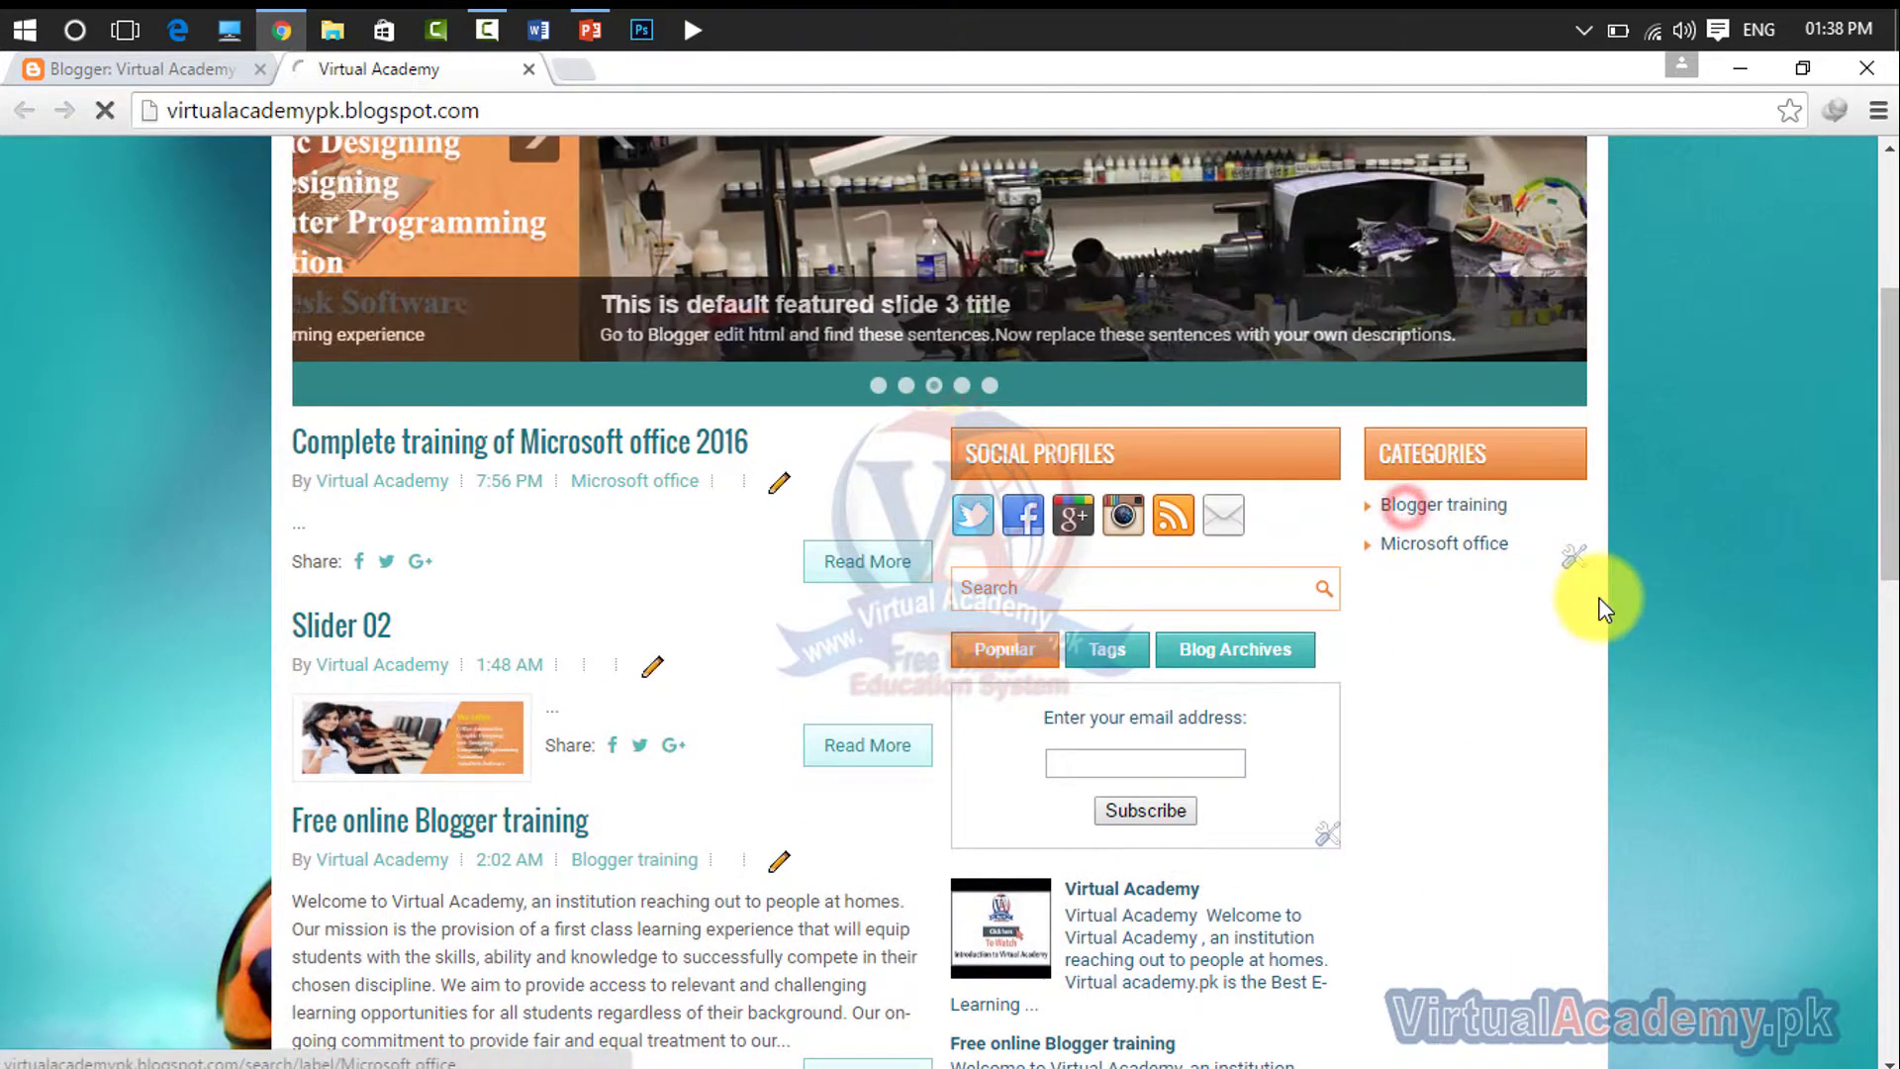
{"action": "scroll", "coordinate": [1077, 722], "scroll_direction": "down", "scroll_amount": 7}
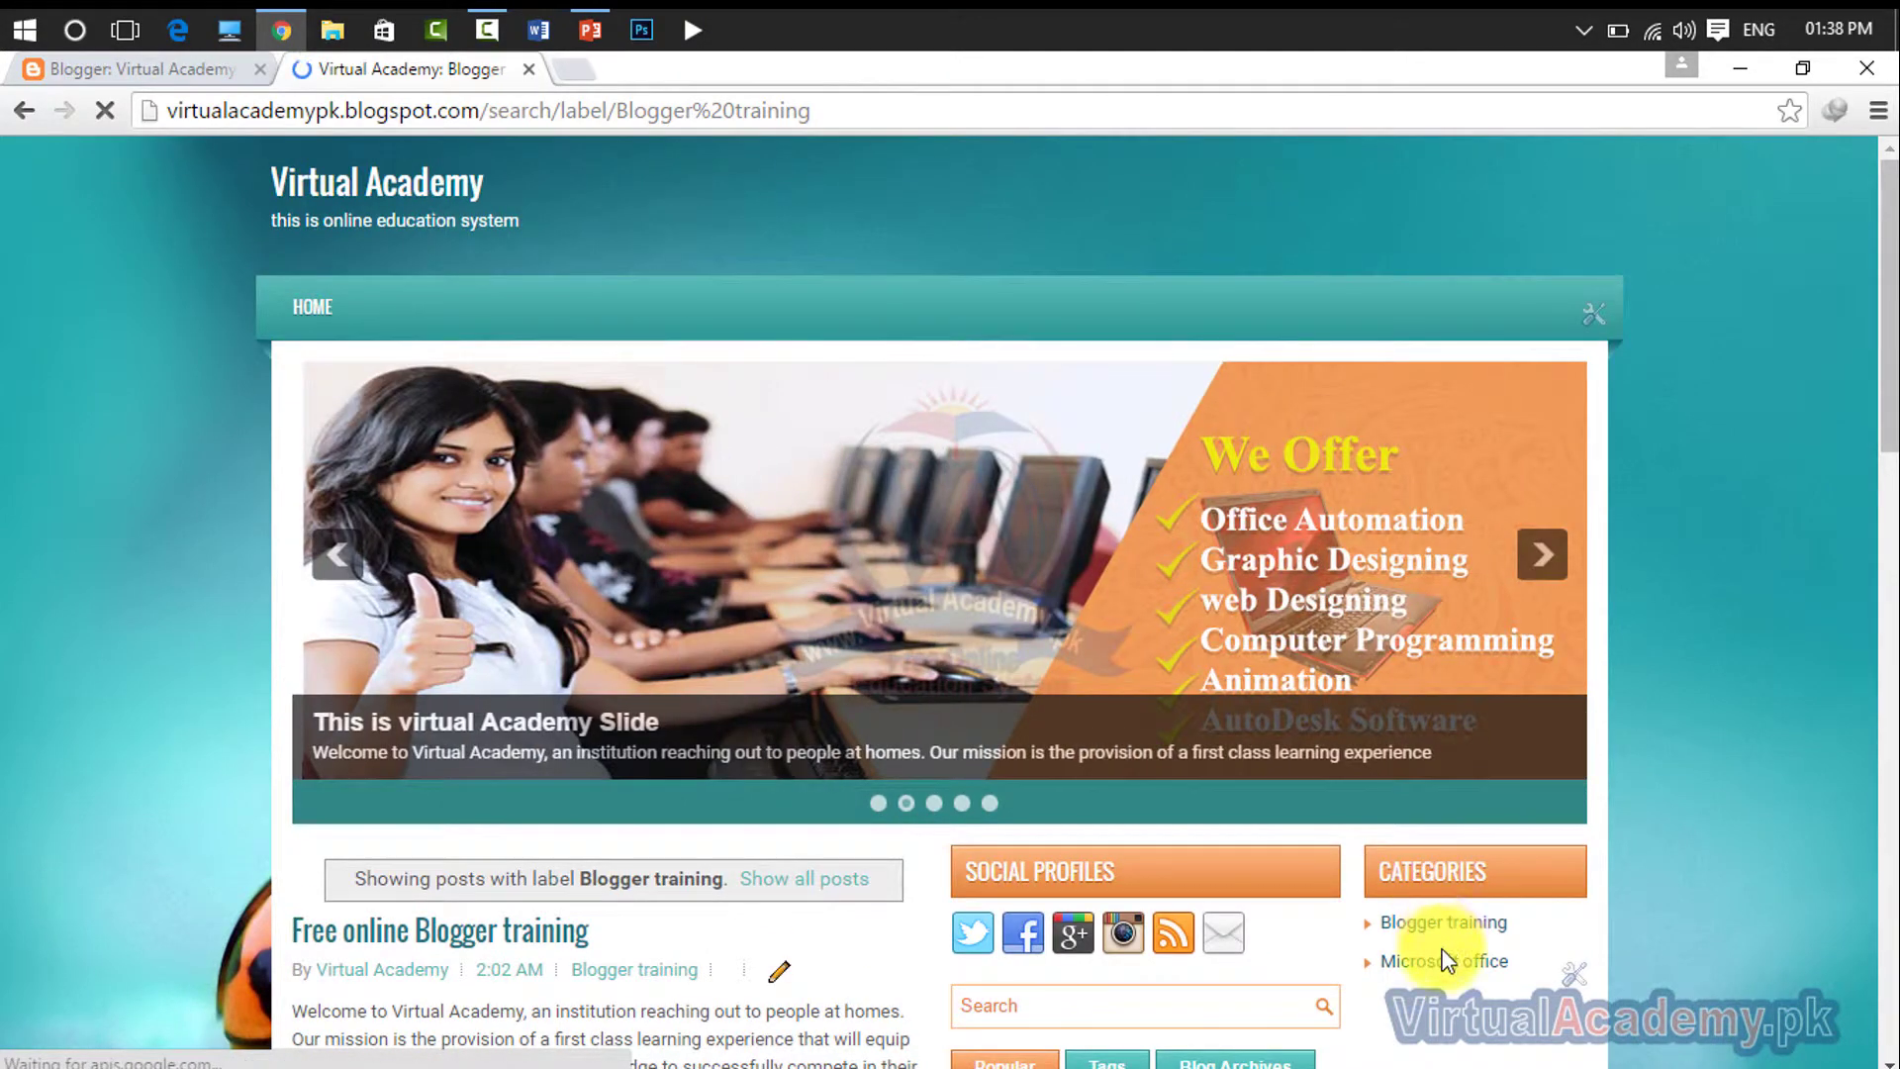
{"action": "left_click", "coordinate": [1440, 965]}
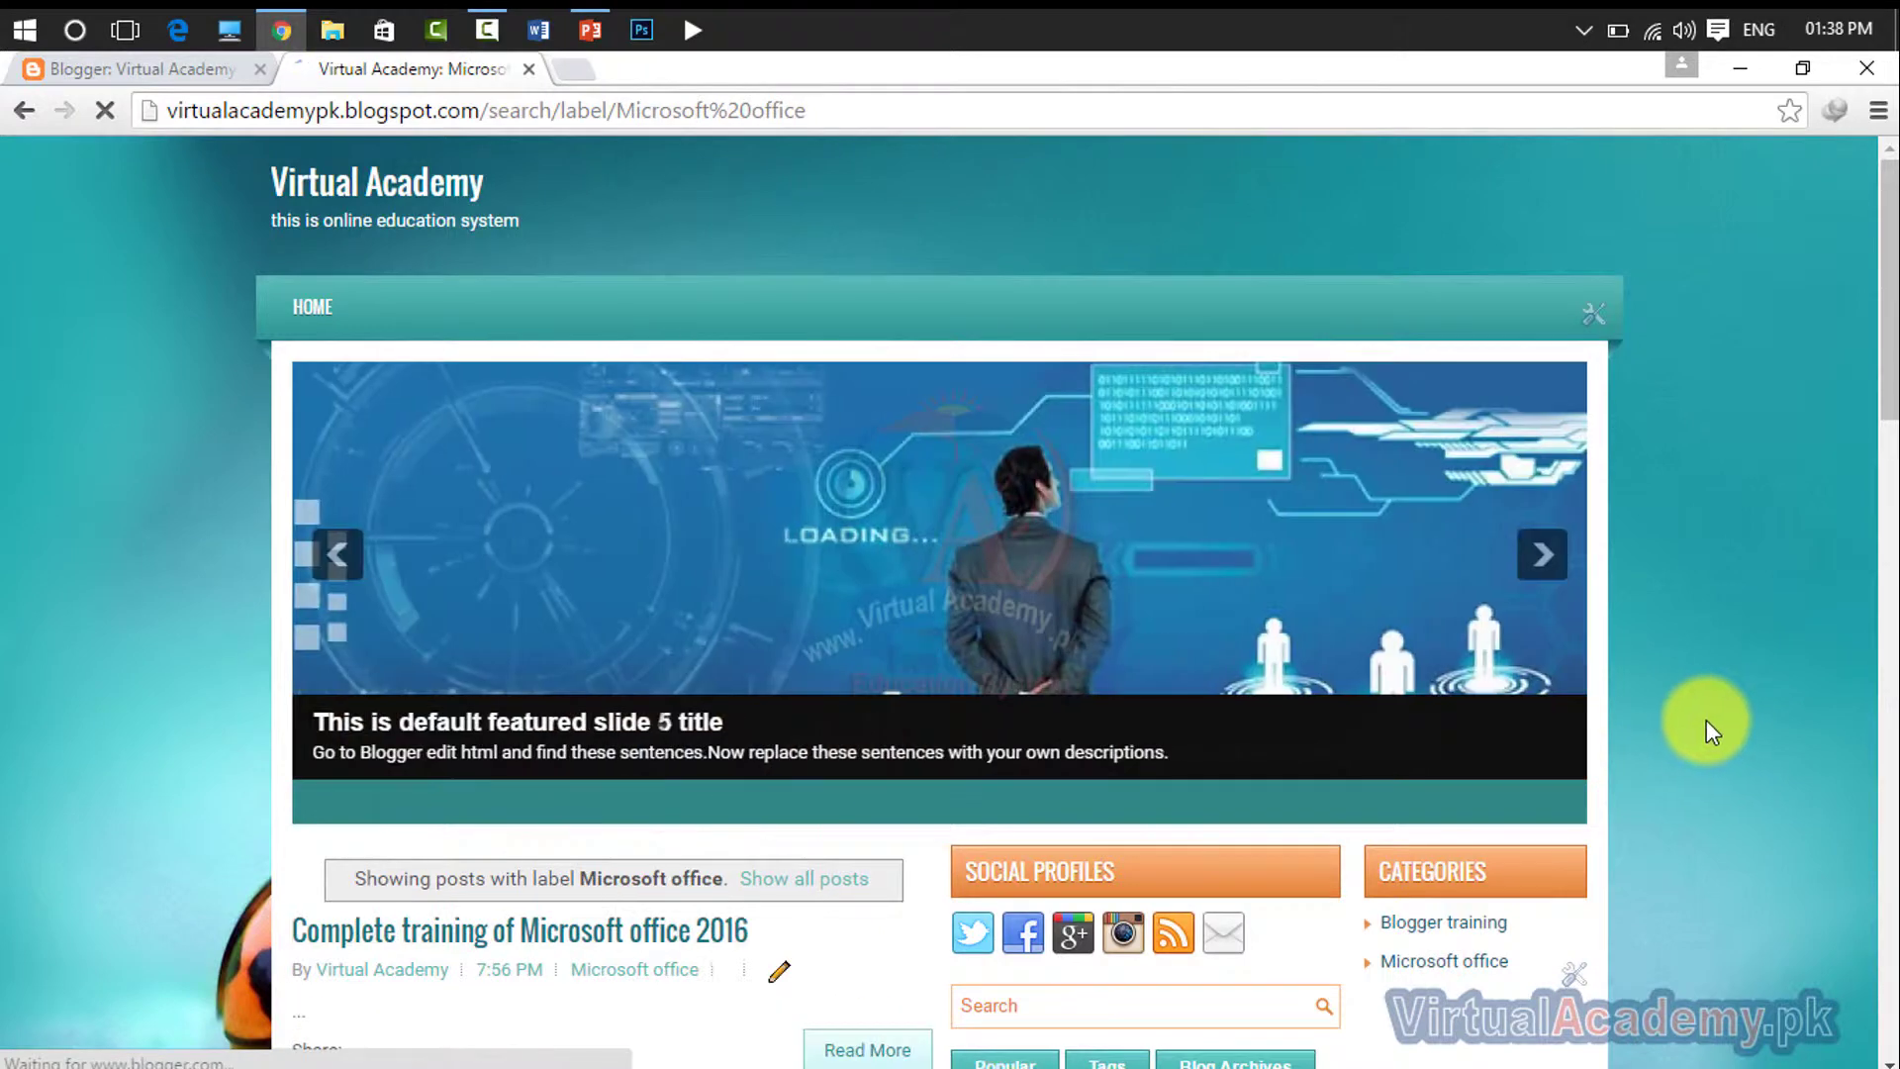
{"action": "scroll", "coordinate": [811, 801], "scroll_direction": "down", "scroll_amount": 7}
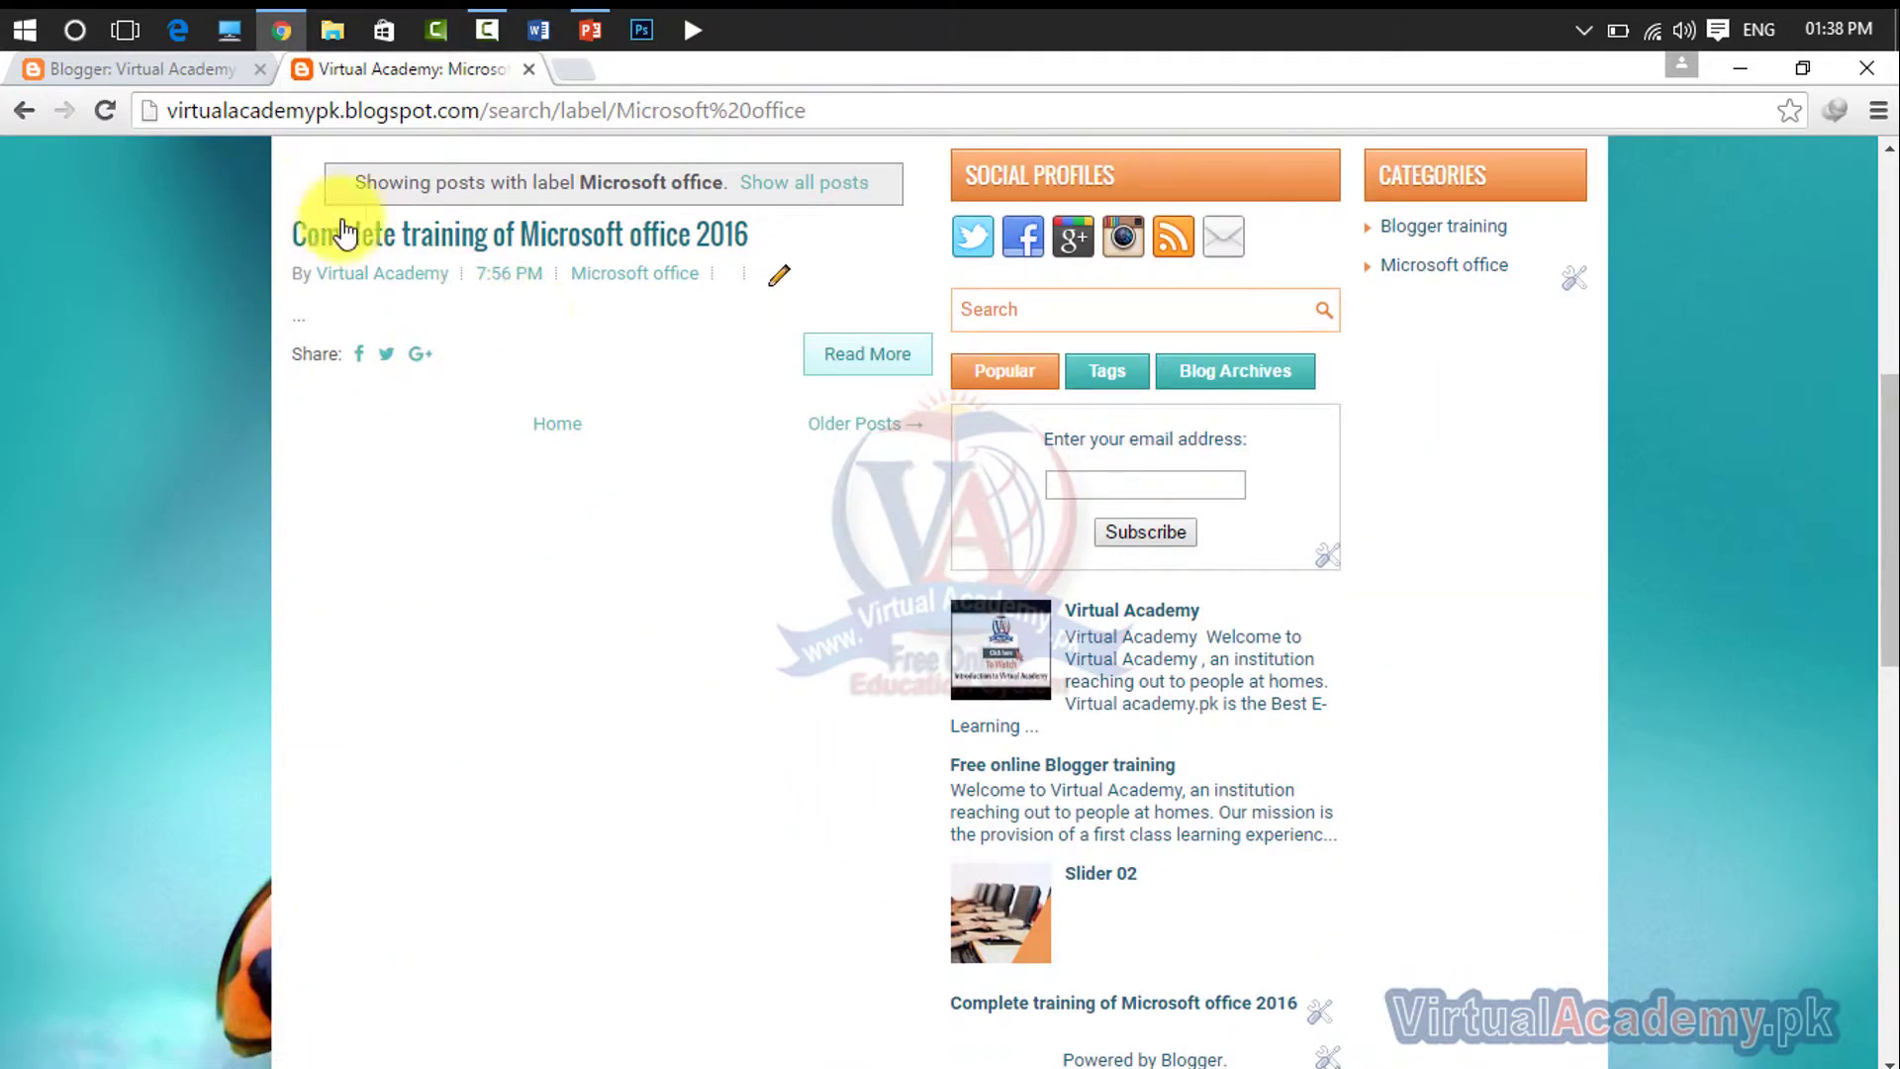
{"action": "left_click", "coordinate": [166, 71]}
{"action": "mouse_move", "coordinate": [853, 579]}
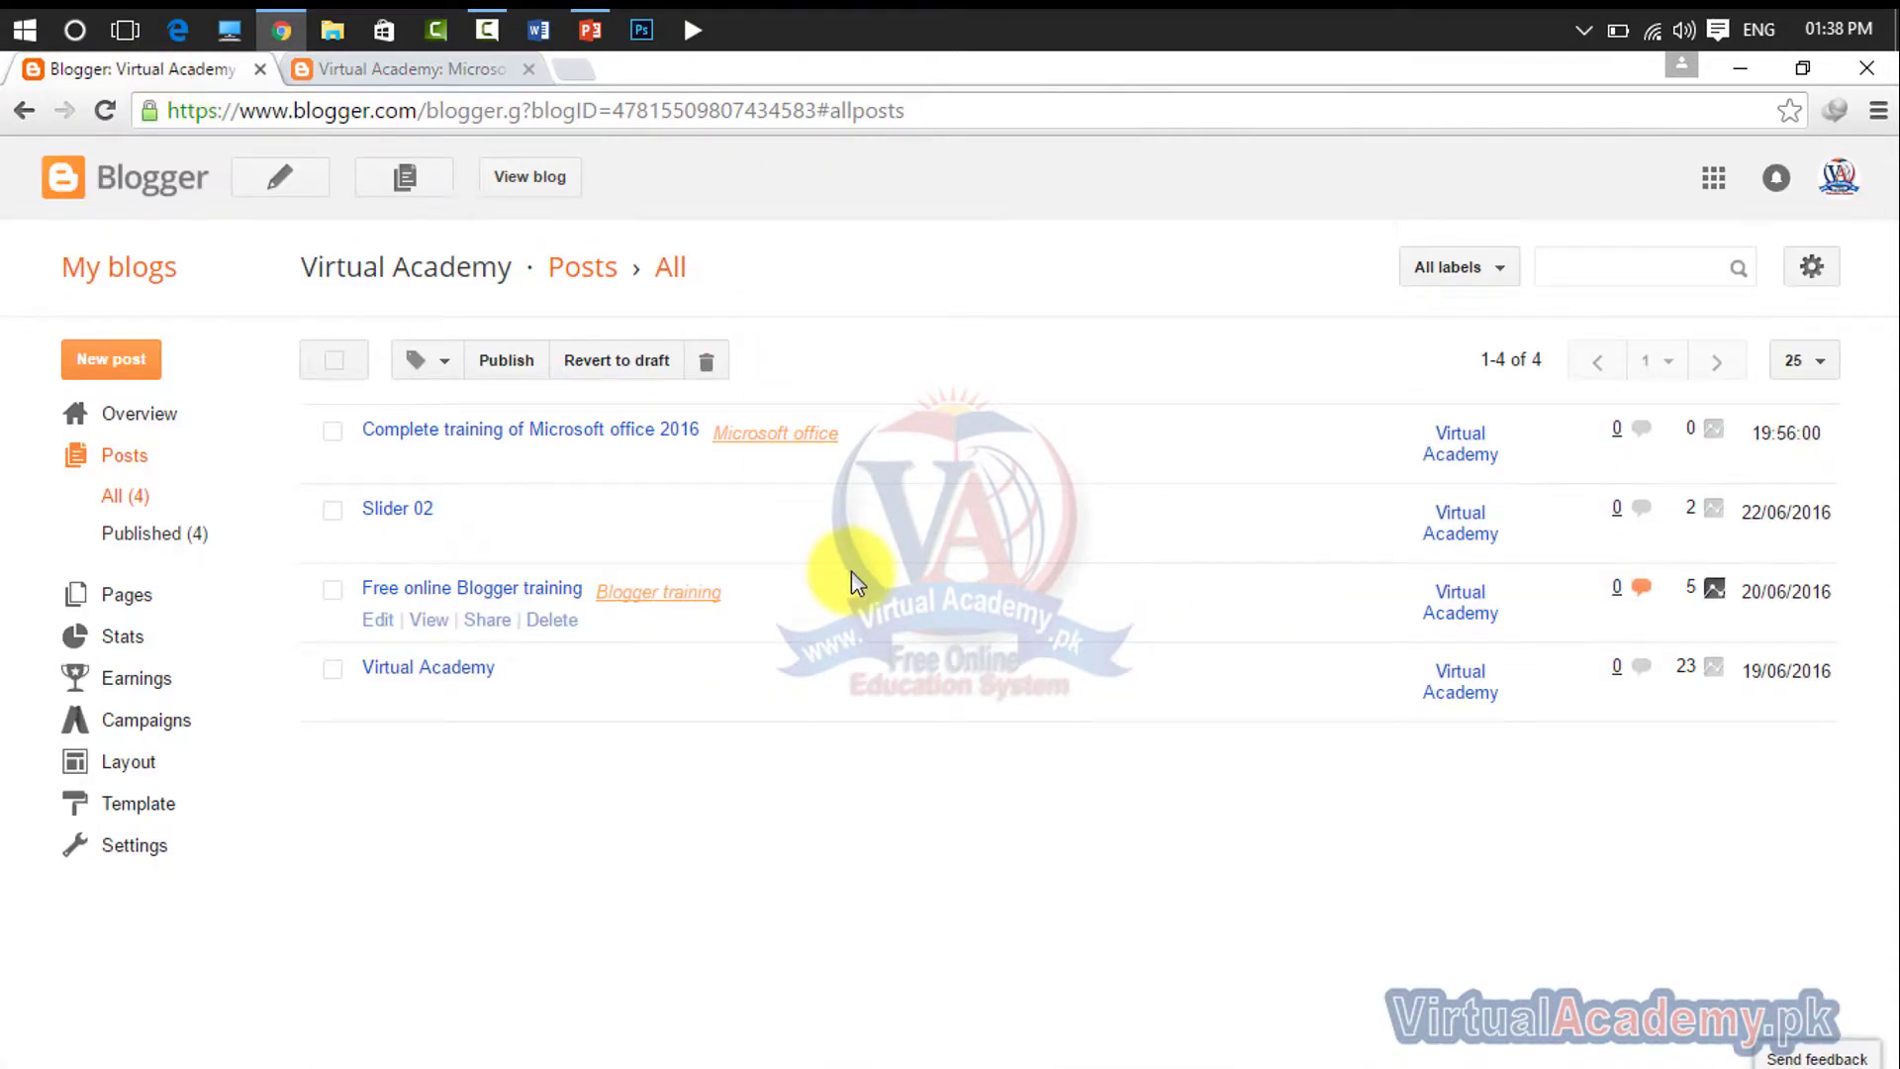
{"action": "left_click", "coordinate": [626, 428]}
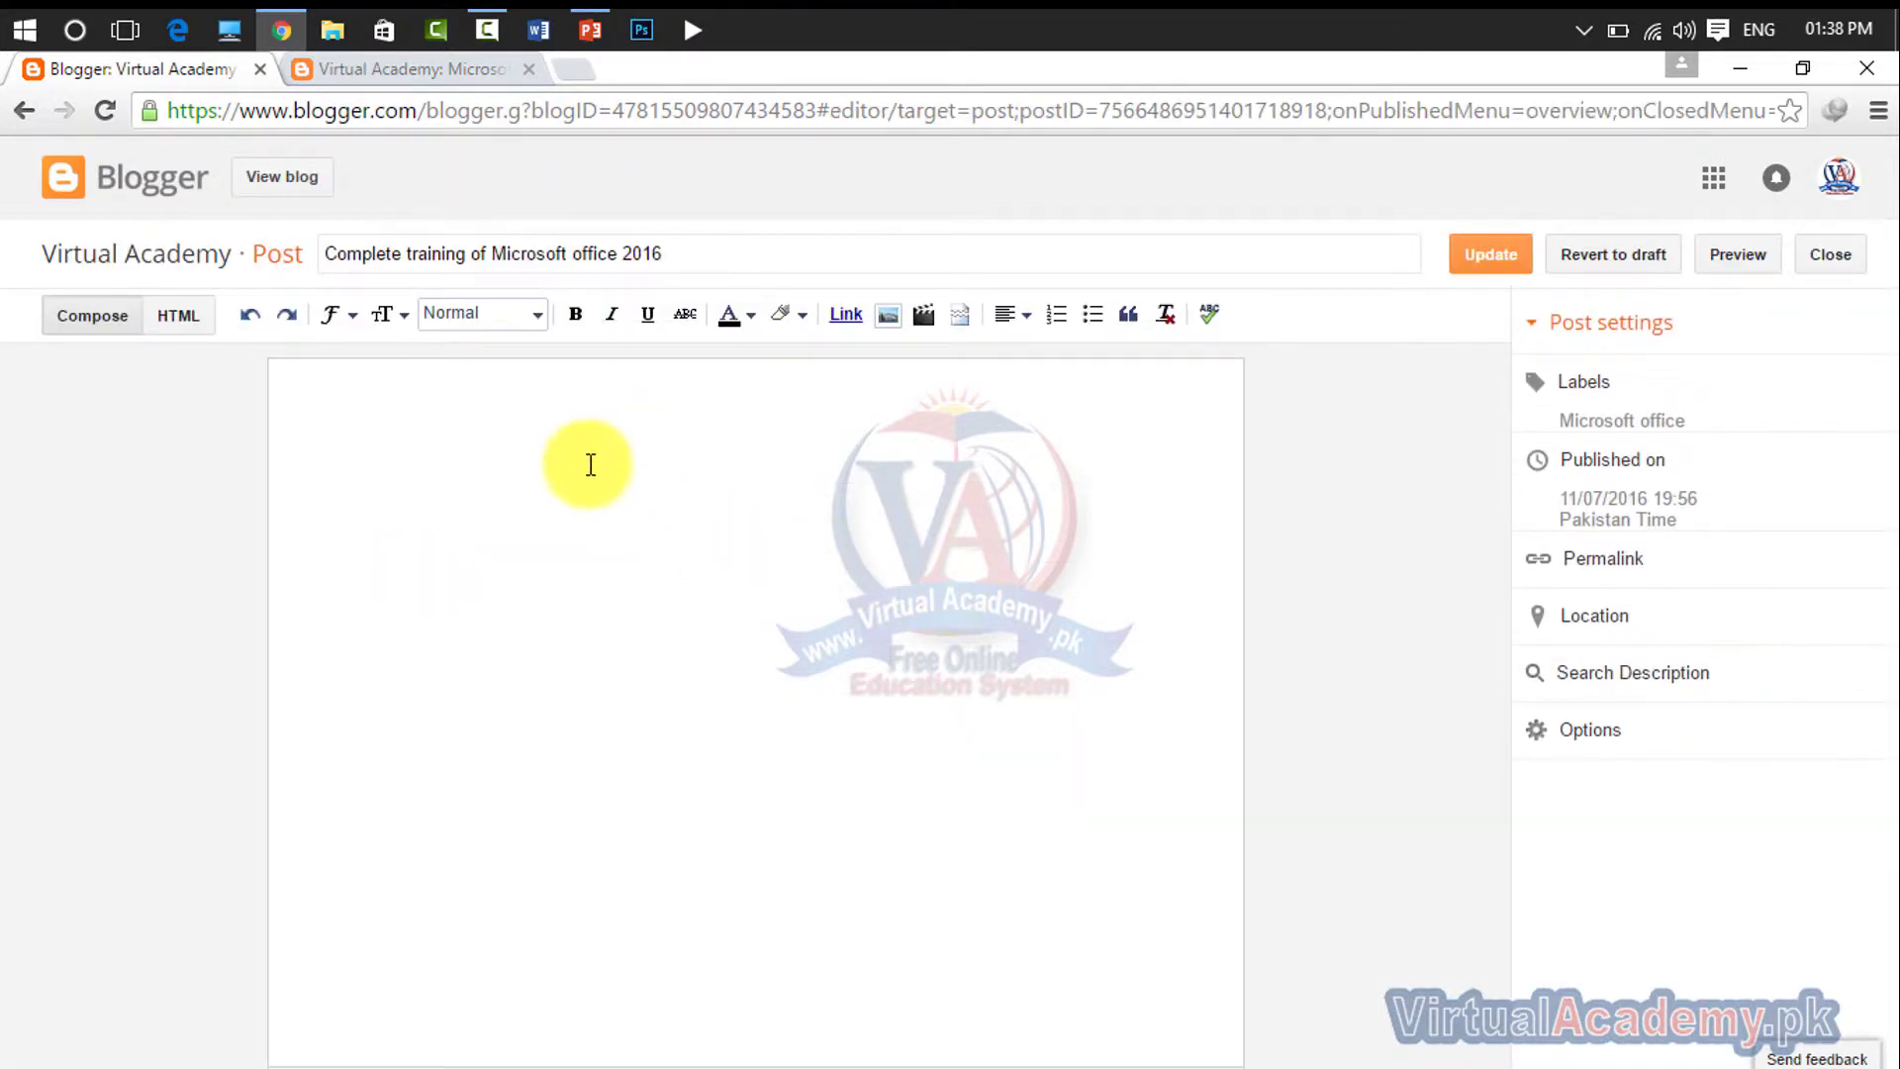
{"action": "left_click", "coordinate": [581, 457]}
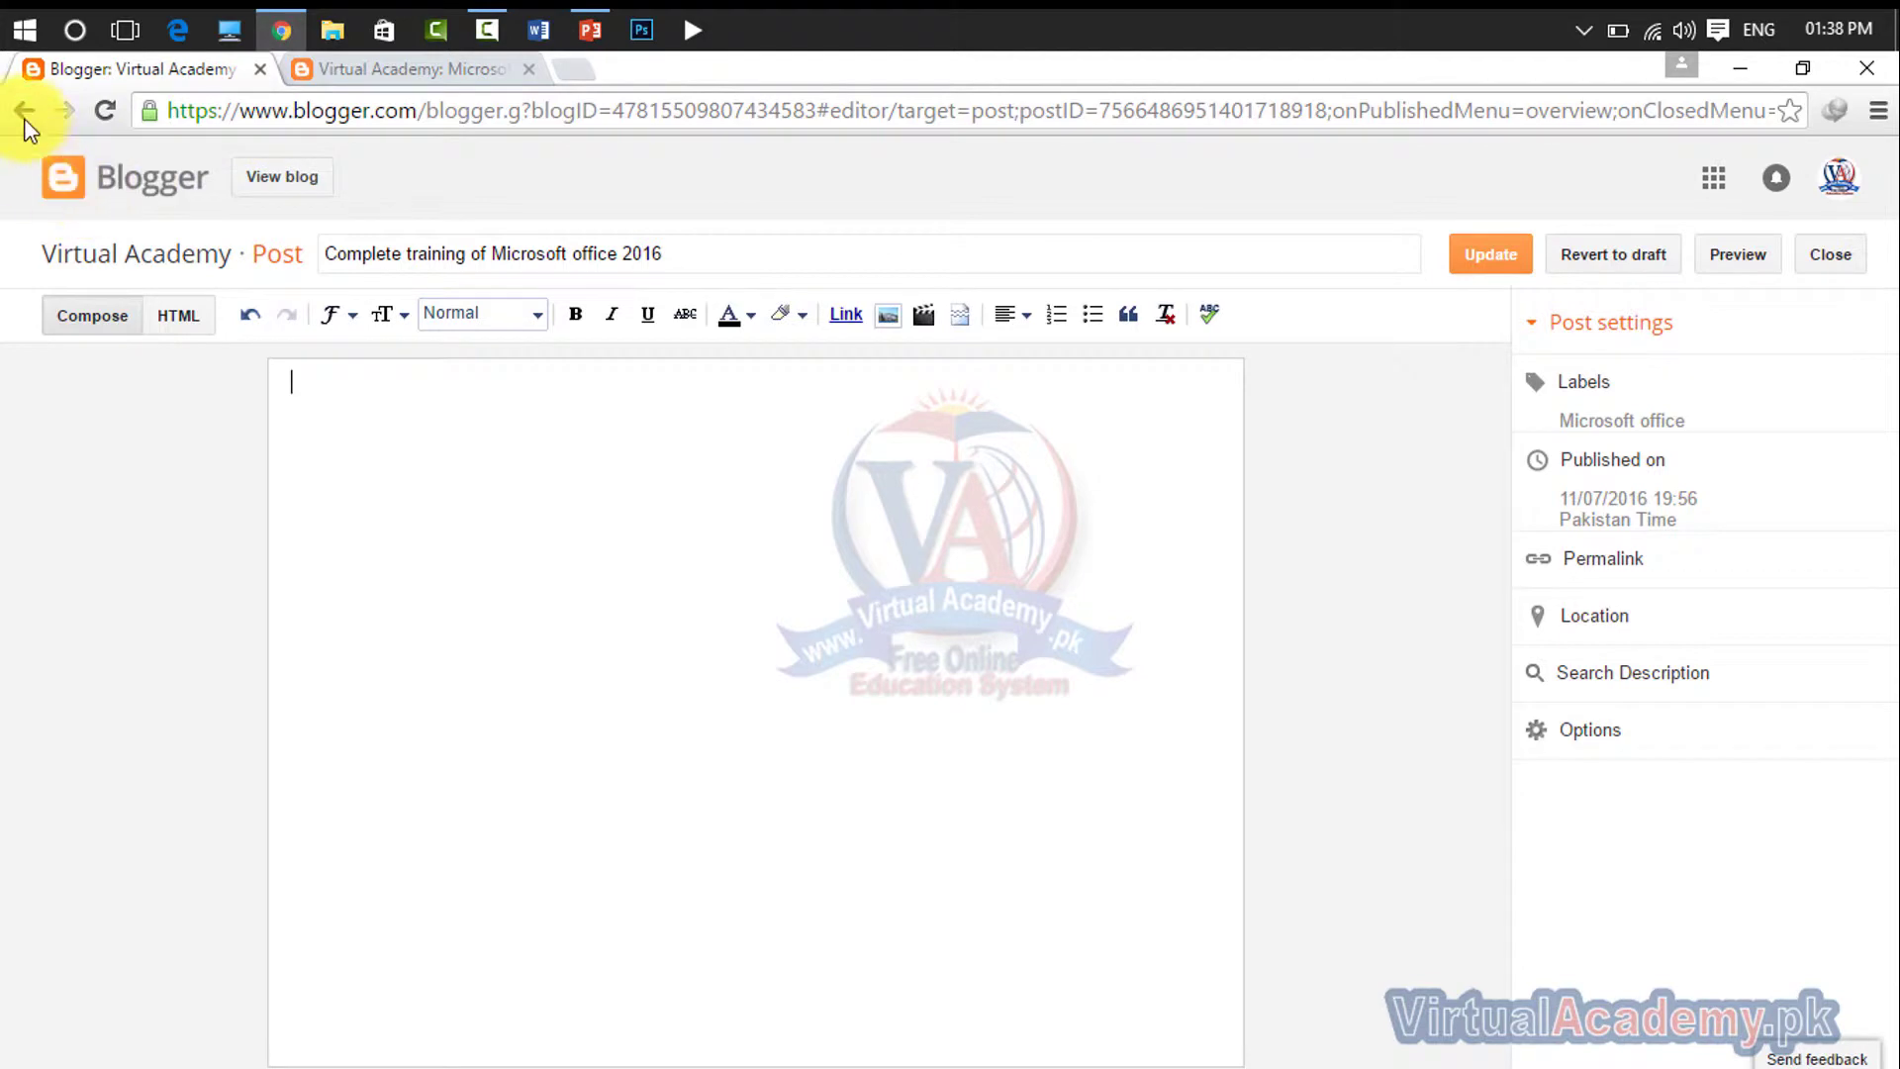
- Return to the Blogger dashboard and start a new post in the Virtual Academy blog
{"action": "left_click", "coordinate": [104, 178]}
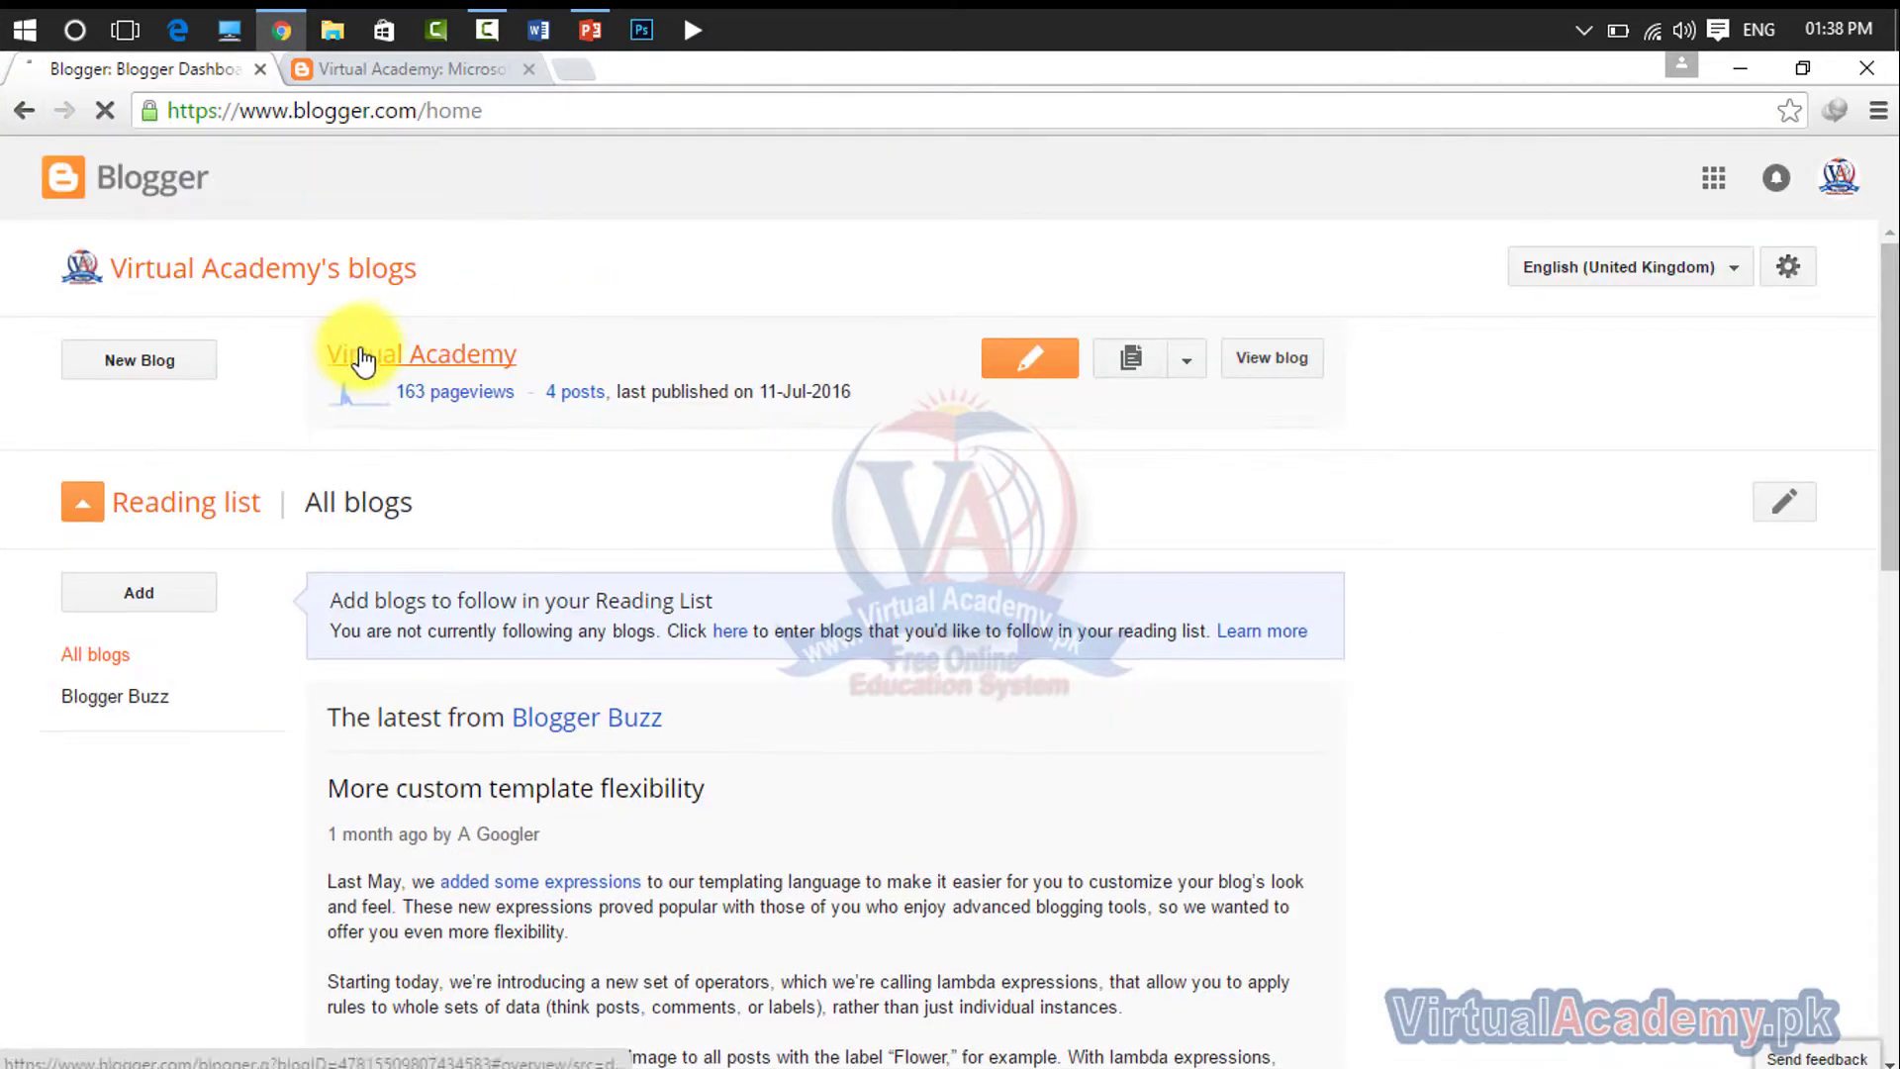
{"action": "left_click", "coordinate": [361, 361]}
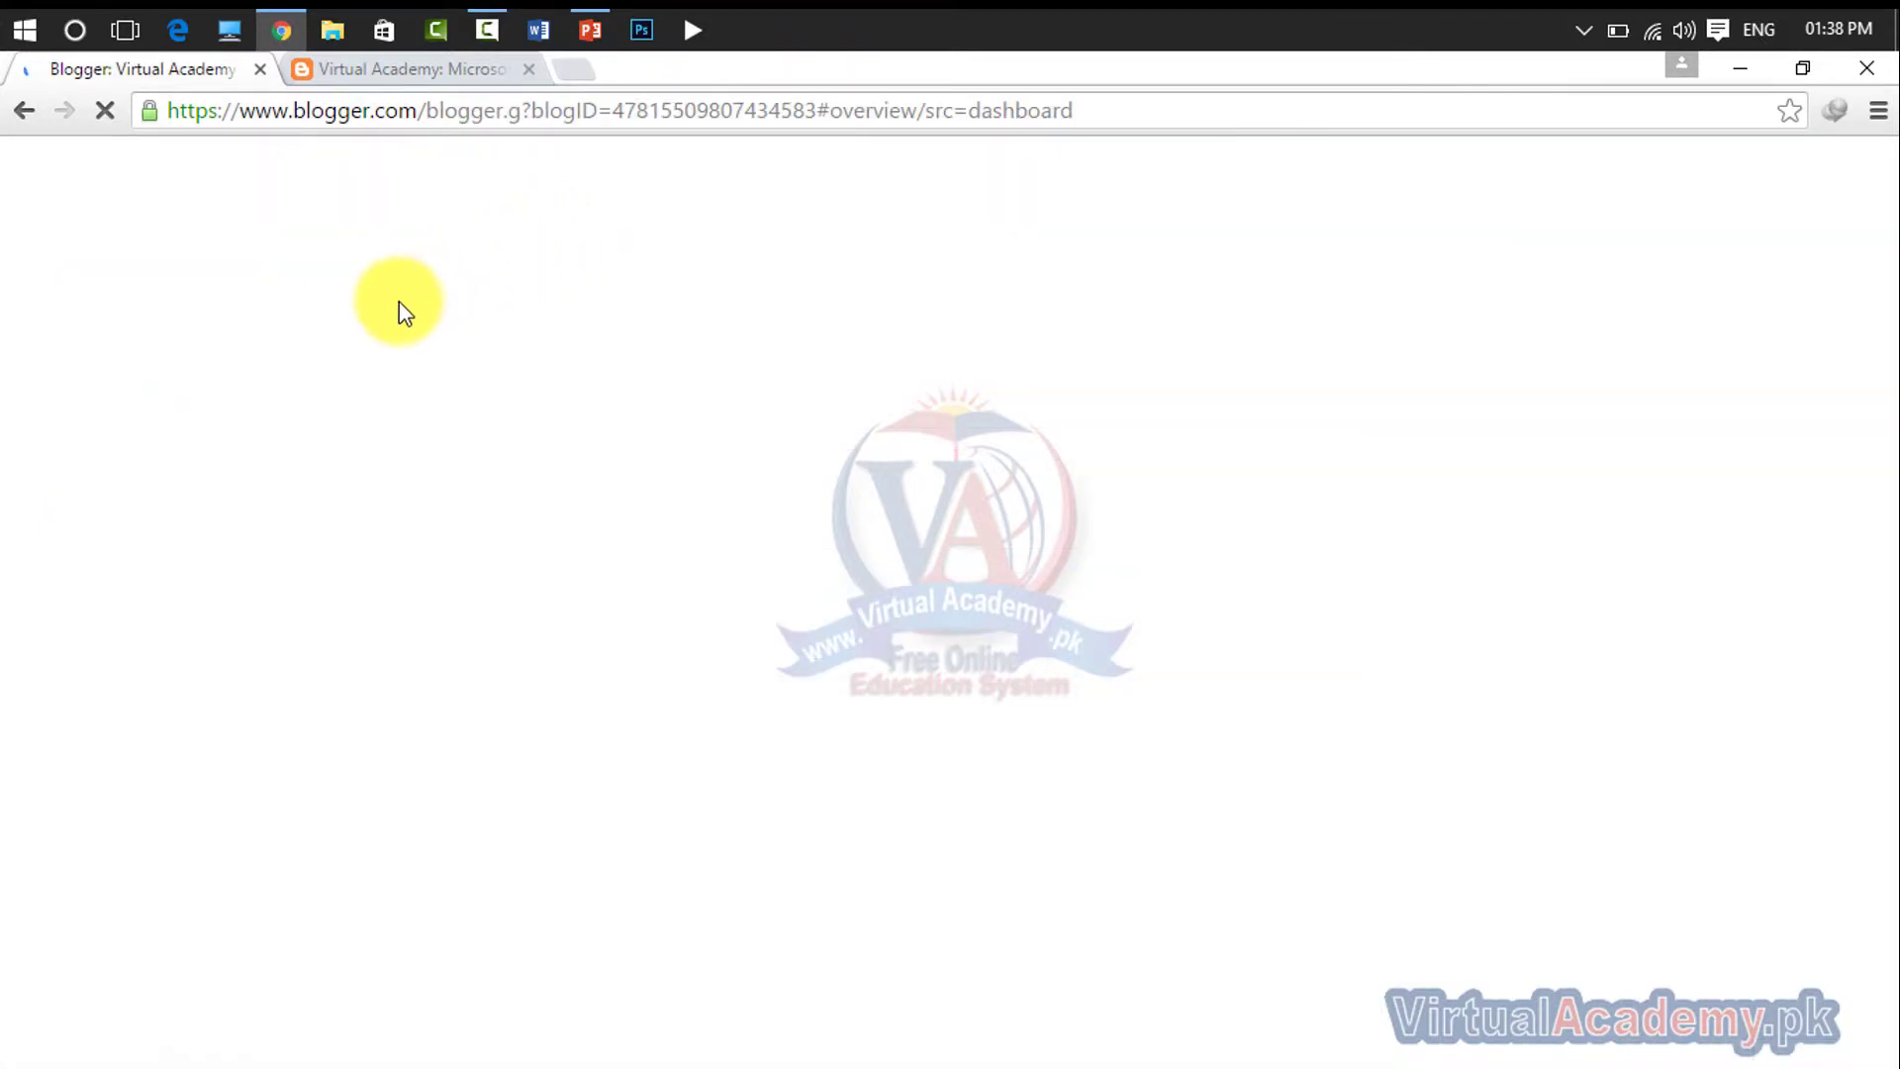
{"action": "left_click", "coordinate": [91, 362]}
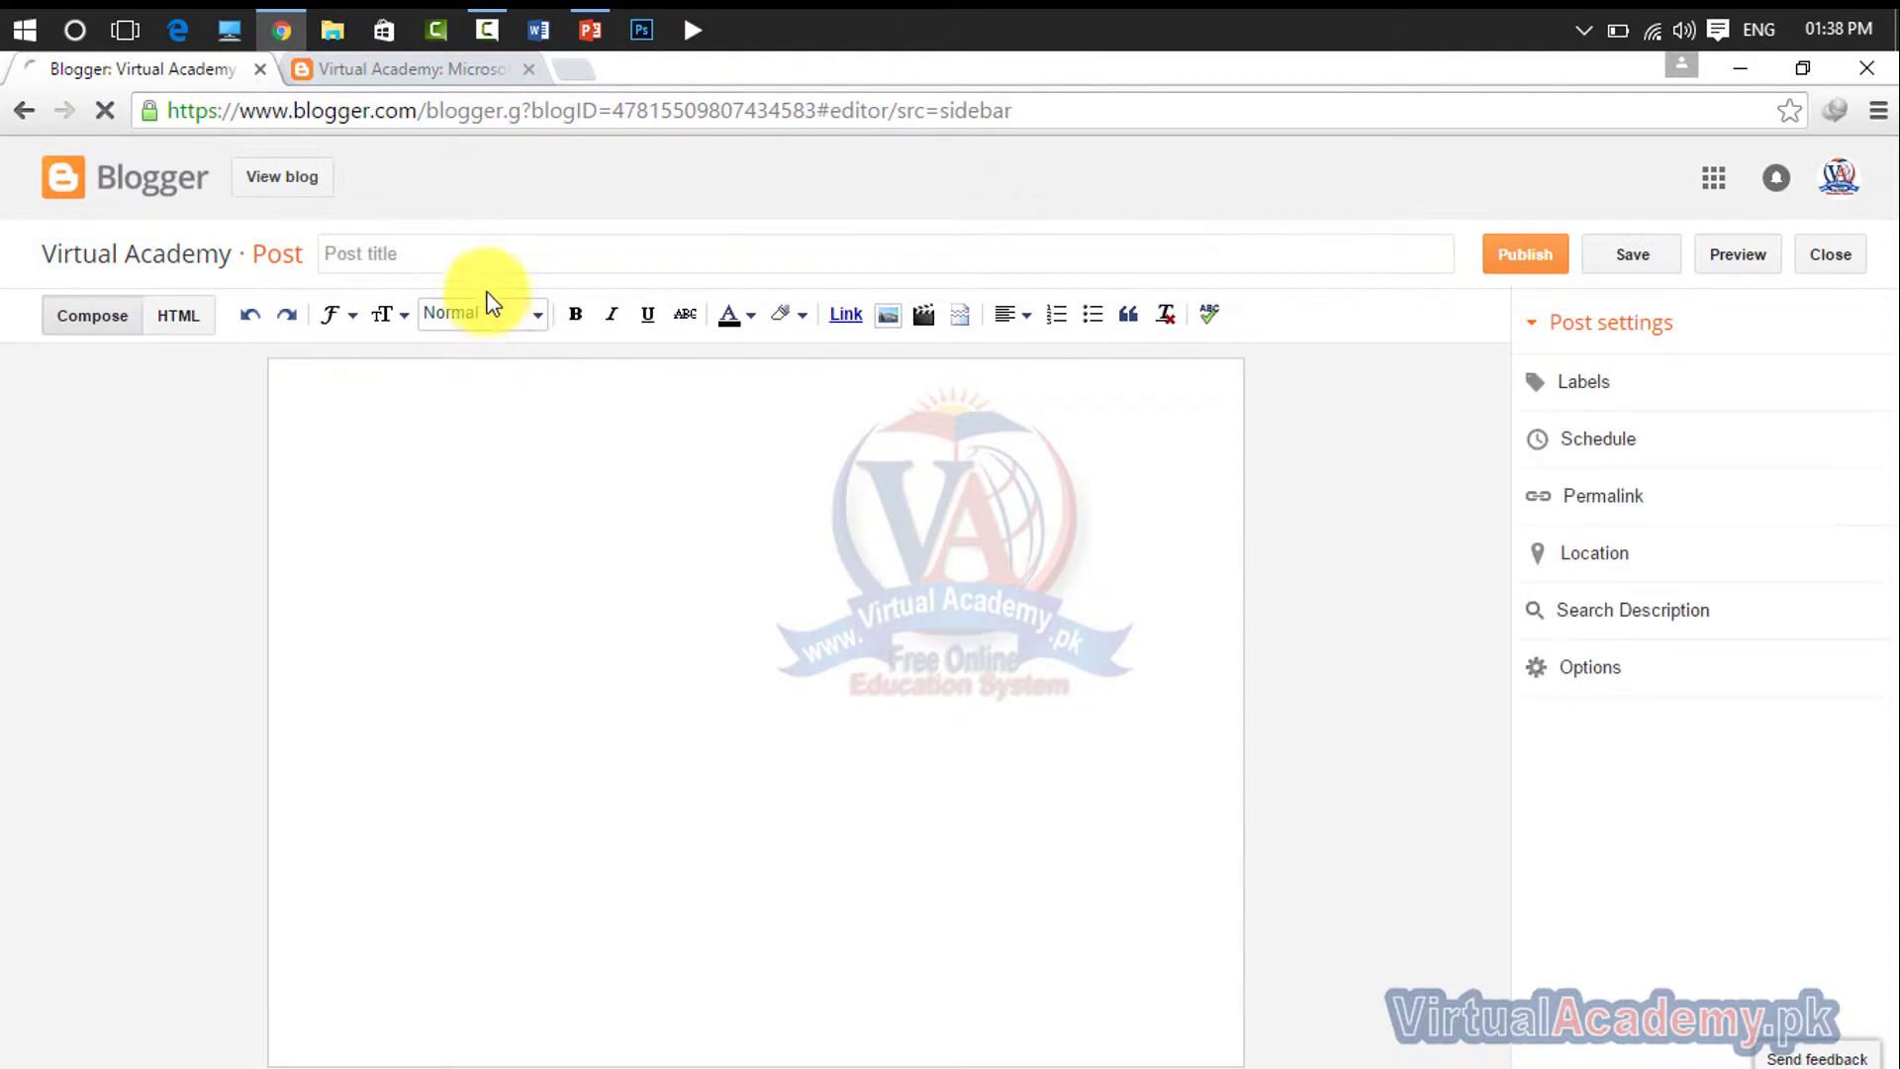
{"action": "left_click", "coordinate": [476, 261]}
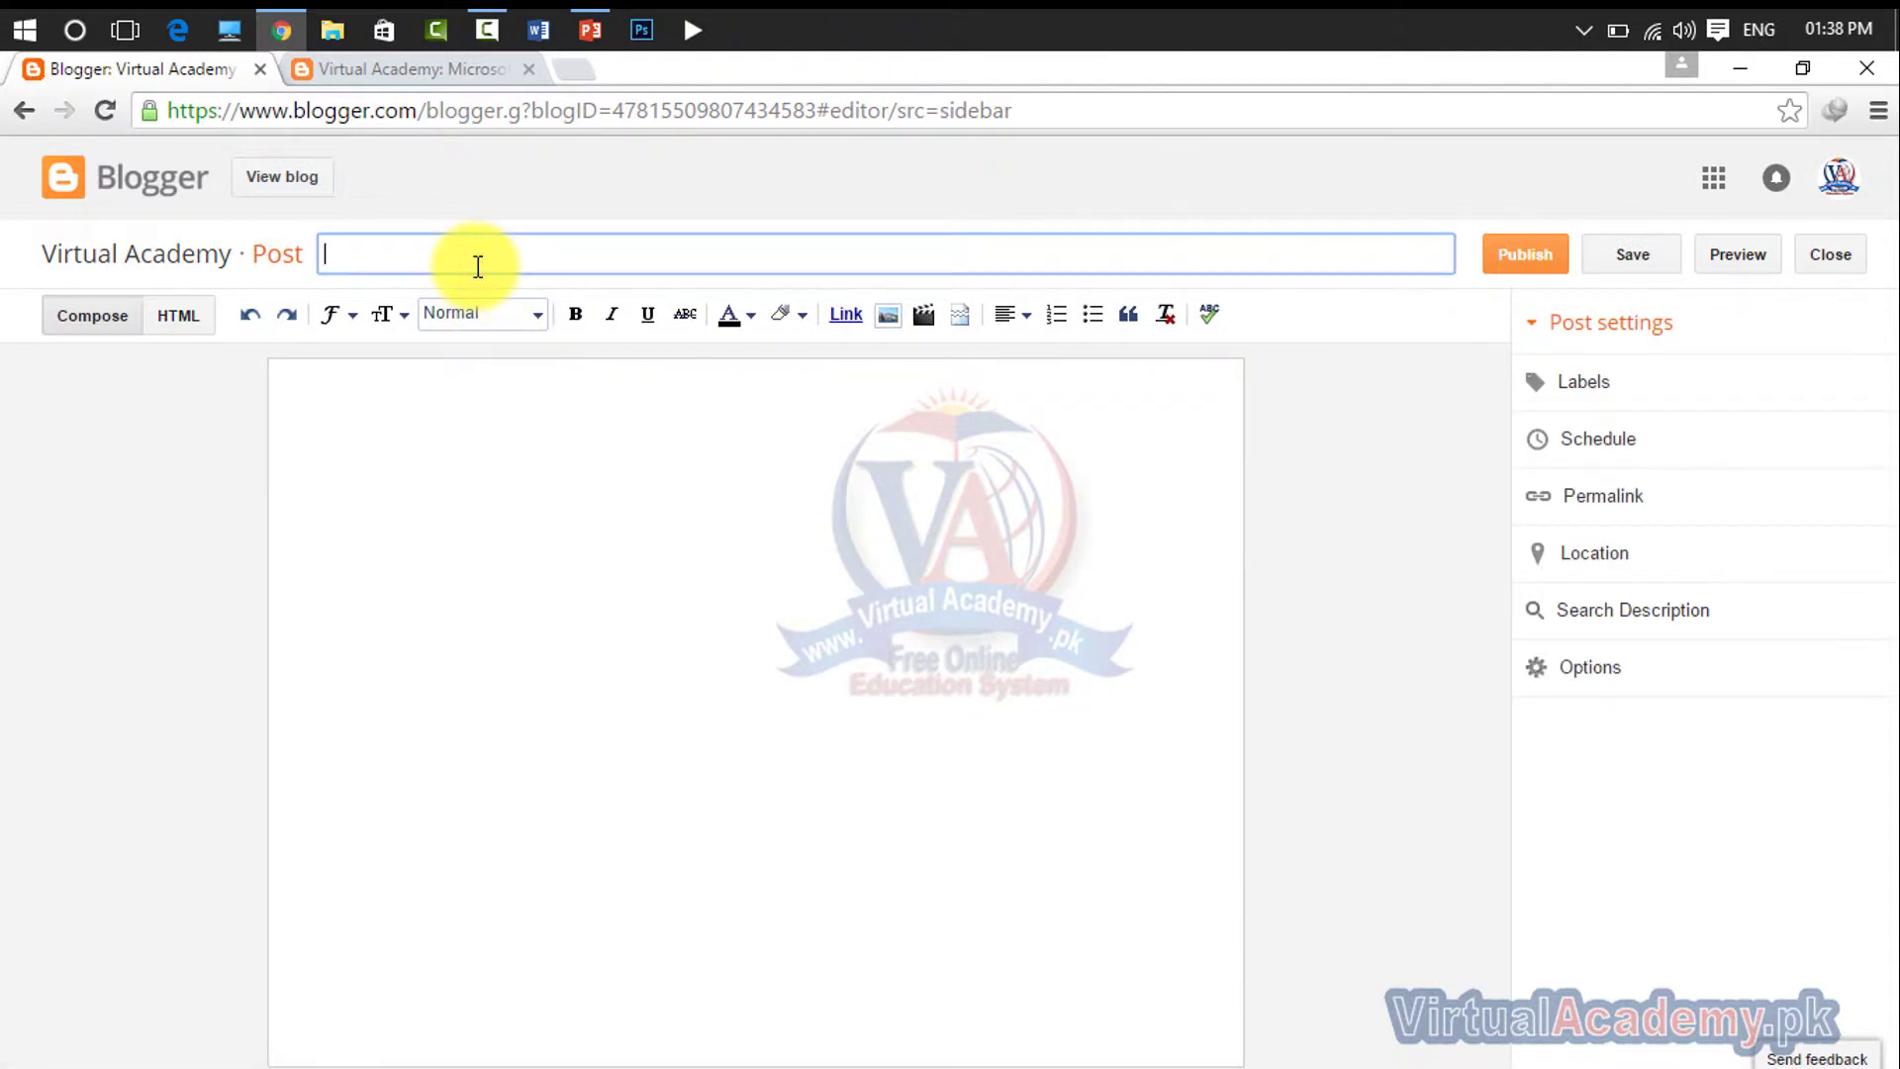
{"action": "type", "text": "ms office"}
{"action": "key", "text": "BackSpace"}
{"action": "key", "text": "BackSpace"}
{"action": "key", "text": "BackSpace"}
{"action": "key", "text": "BackSpace"}
{"action": "key", "text": "BackSpace"}
{"action": "key", "text": "BackSpace"}
{"action": "key", "text": "BackSpace"}
{"action": "key", "text": "BackSpace"}
{"action": "key", "text": "BackSpace"}
- Title the post "Microsoft word lesson no 01" and assign it the existing "Microsoft office" label
{"action": "type", "text": "Microsoft word lesson"}
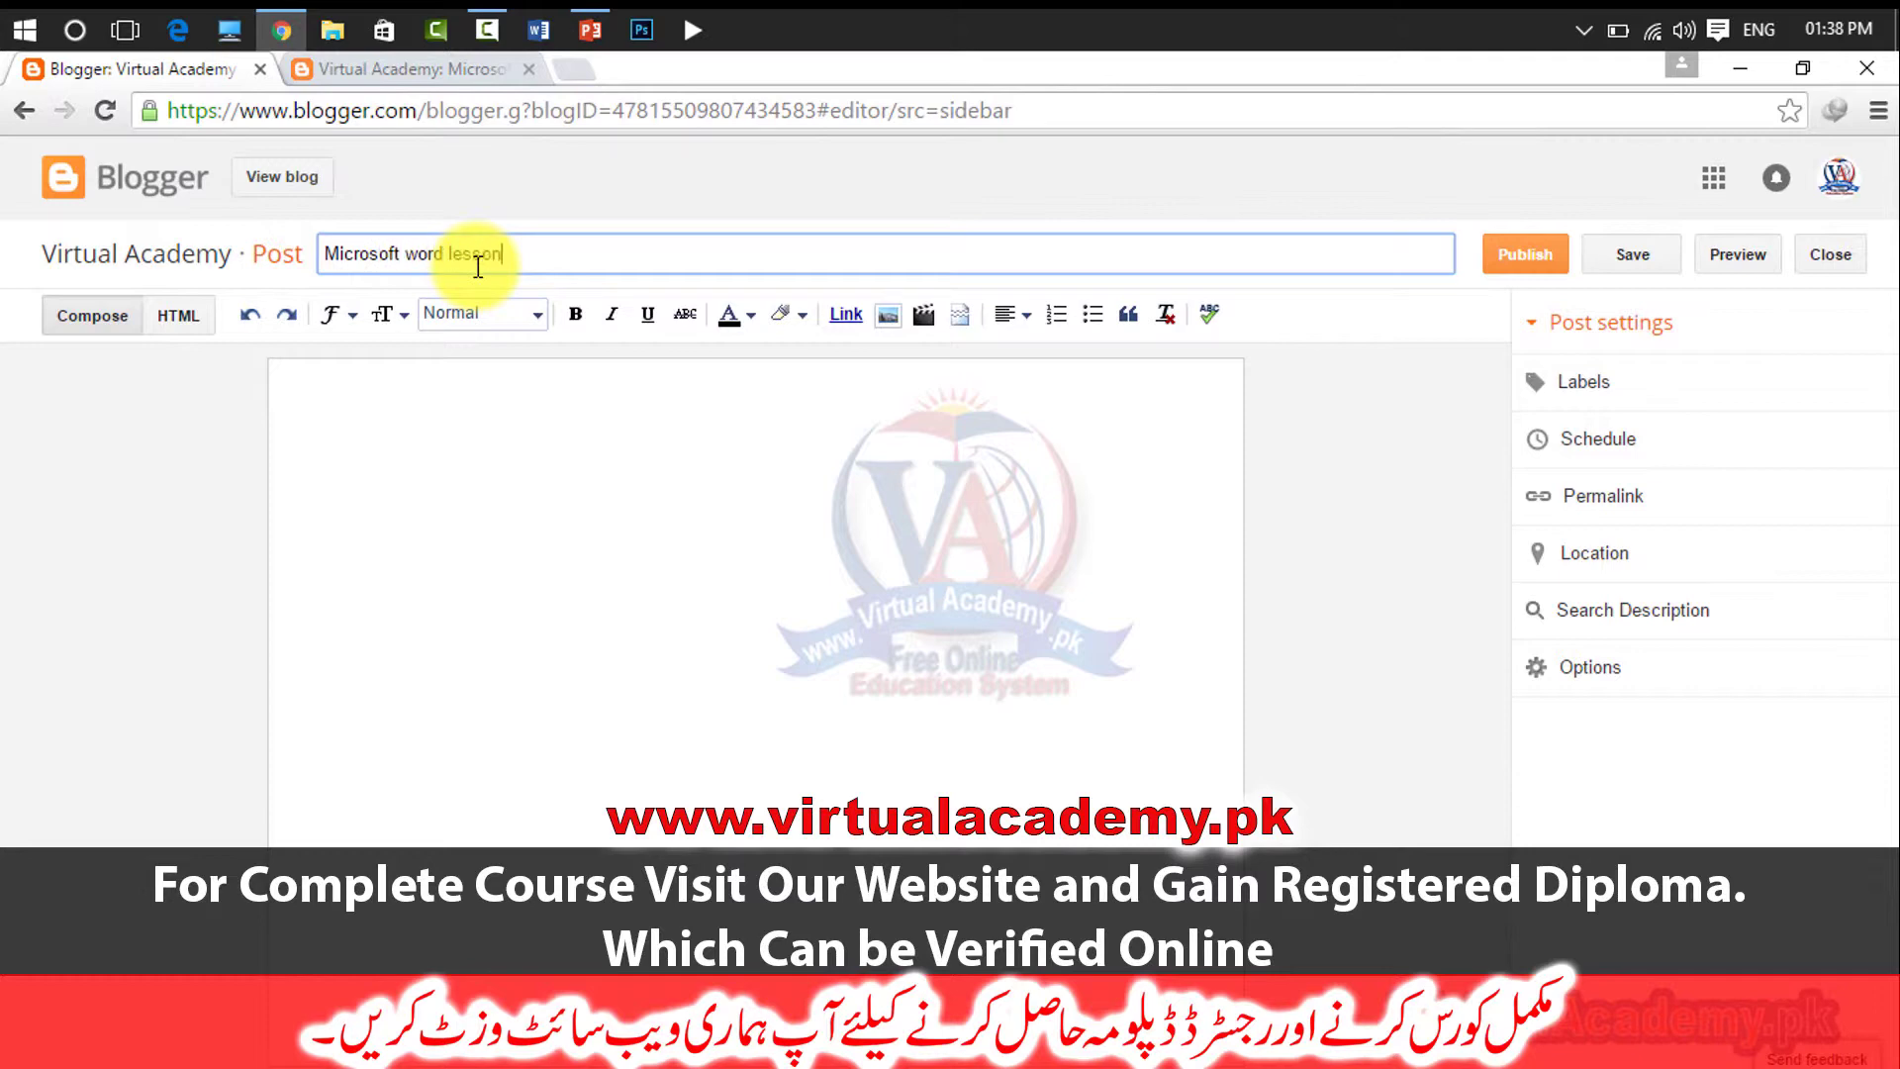
{"action": "key", "text": "BackSpace"}
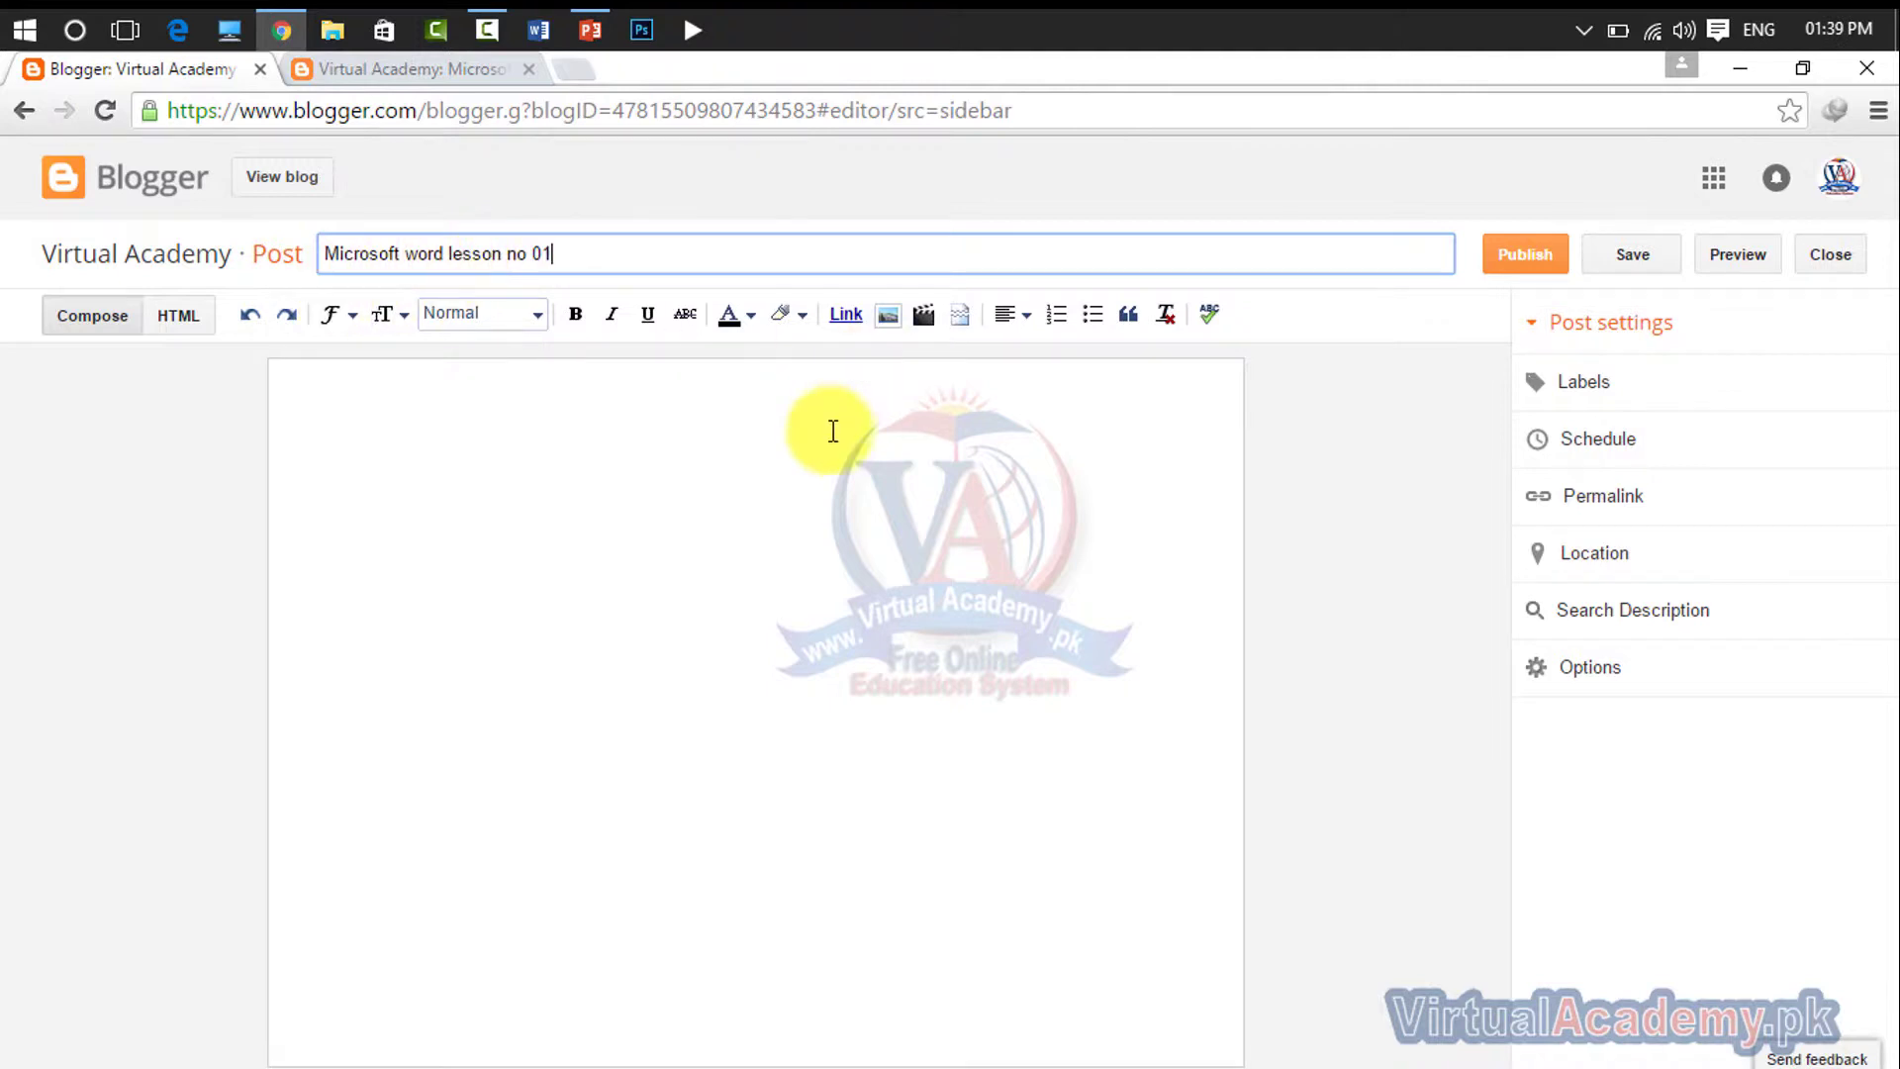
{"action": "left_click", "coordinate": [1624, 386]}
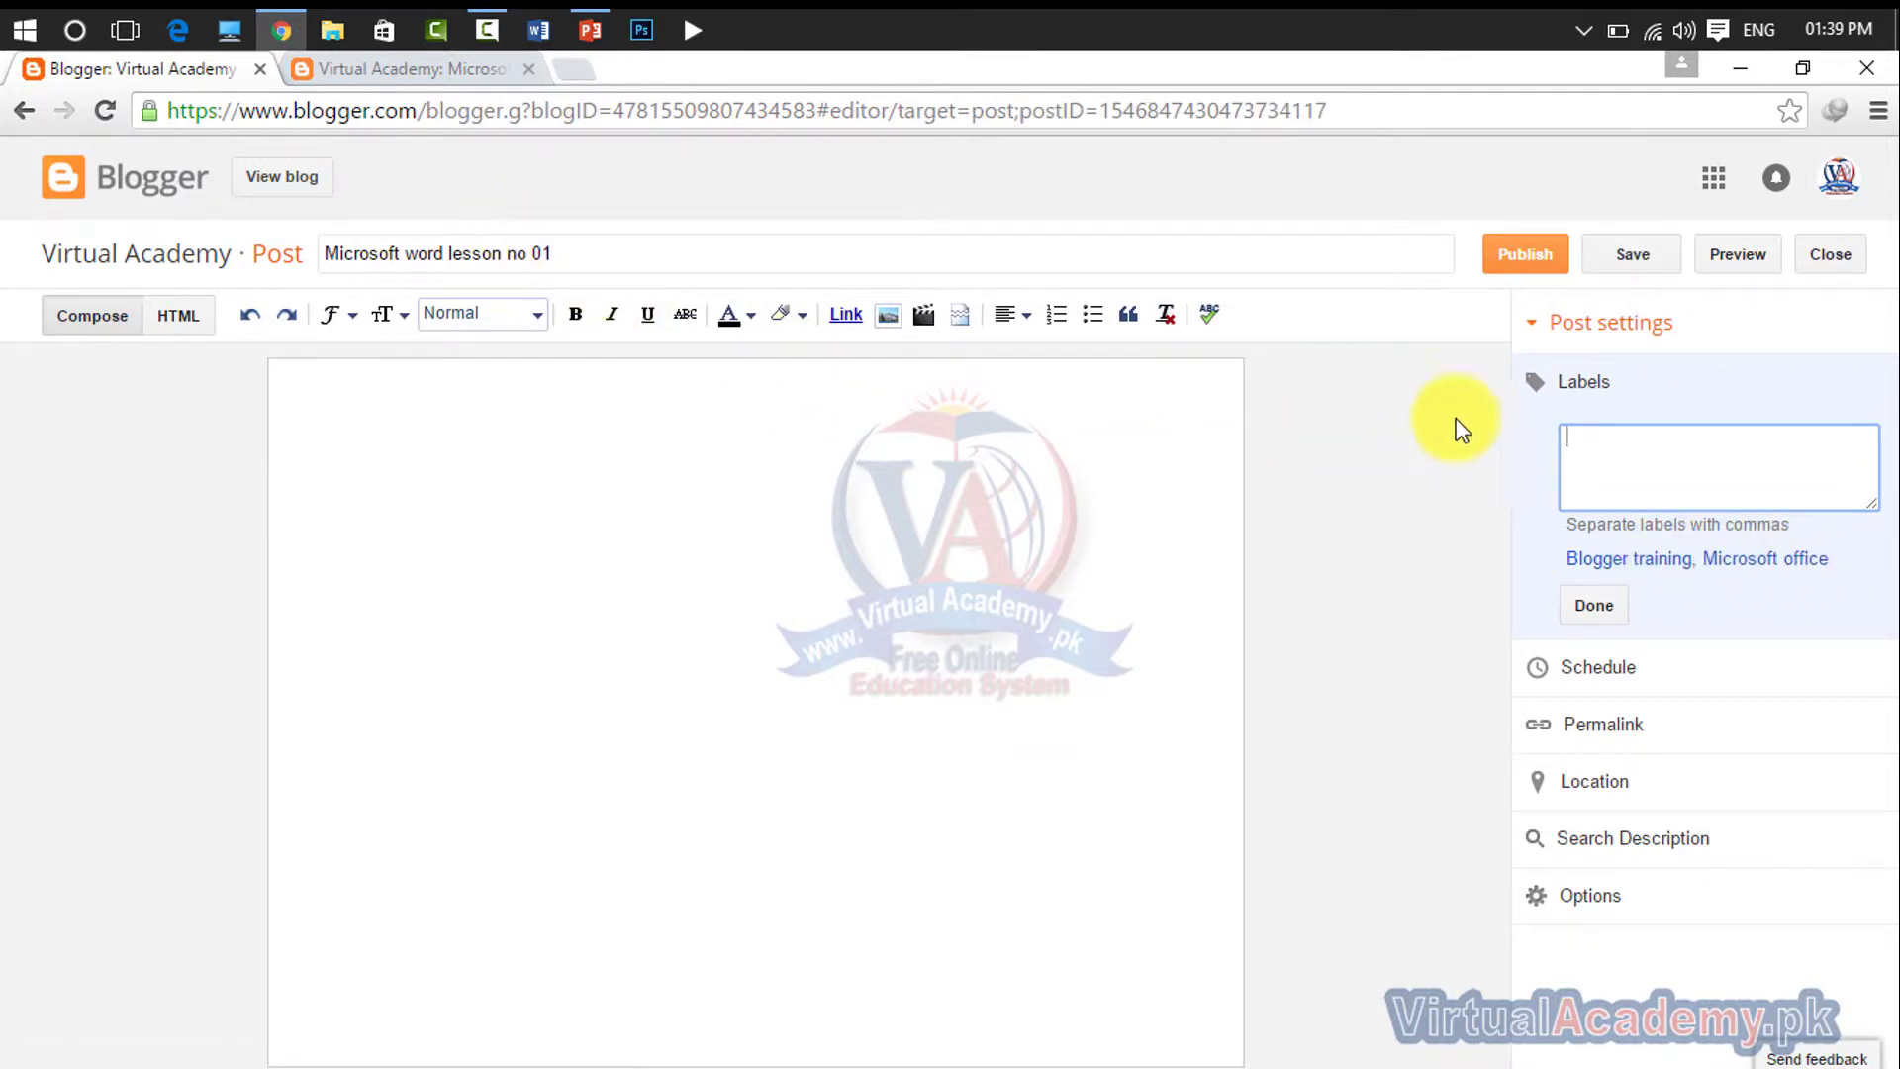
{"action": "left_click", "coordinate": [1759, 569]}
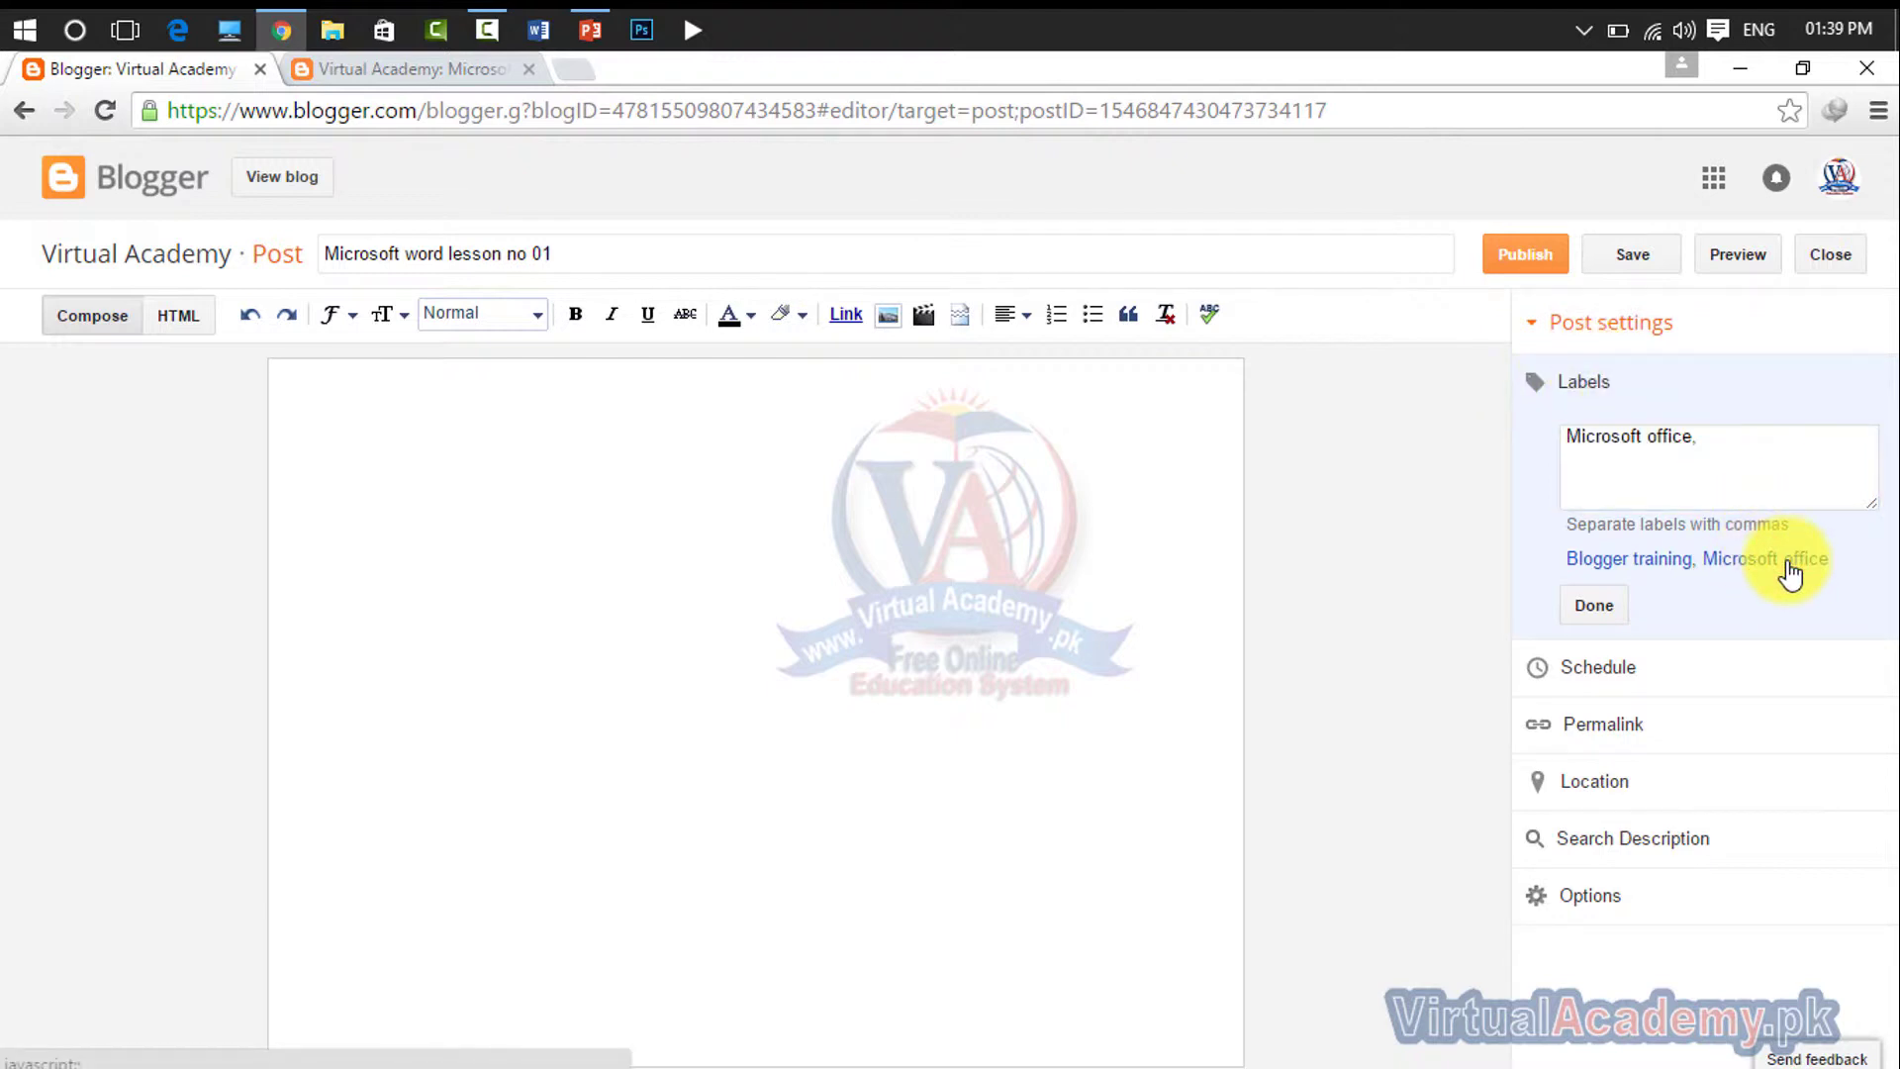
{"action": "left_click", "coordinate": [1594, 605]}
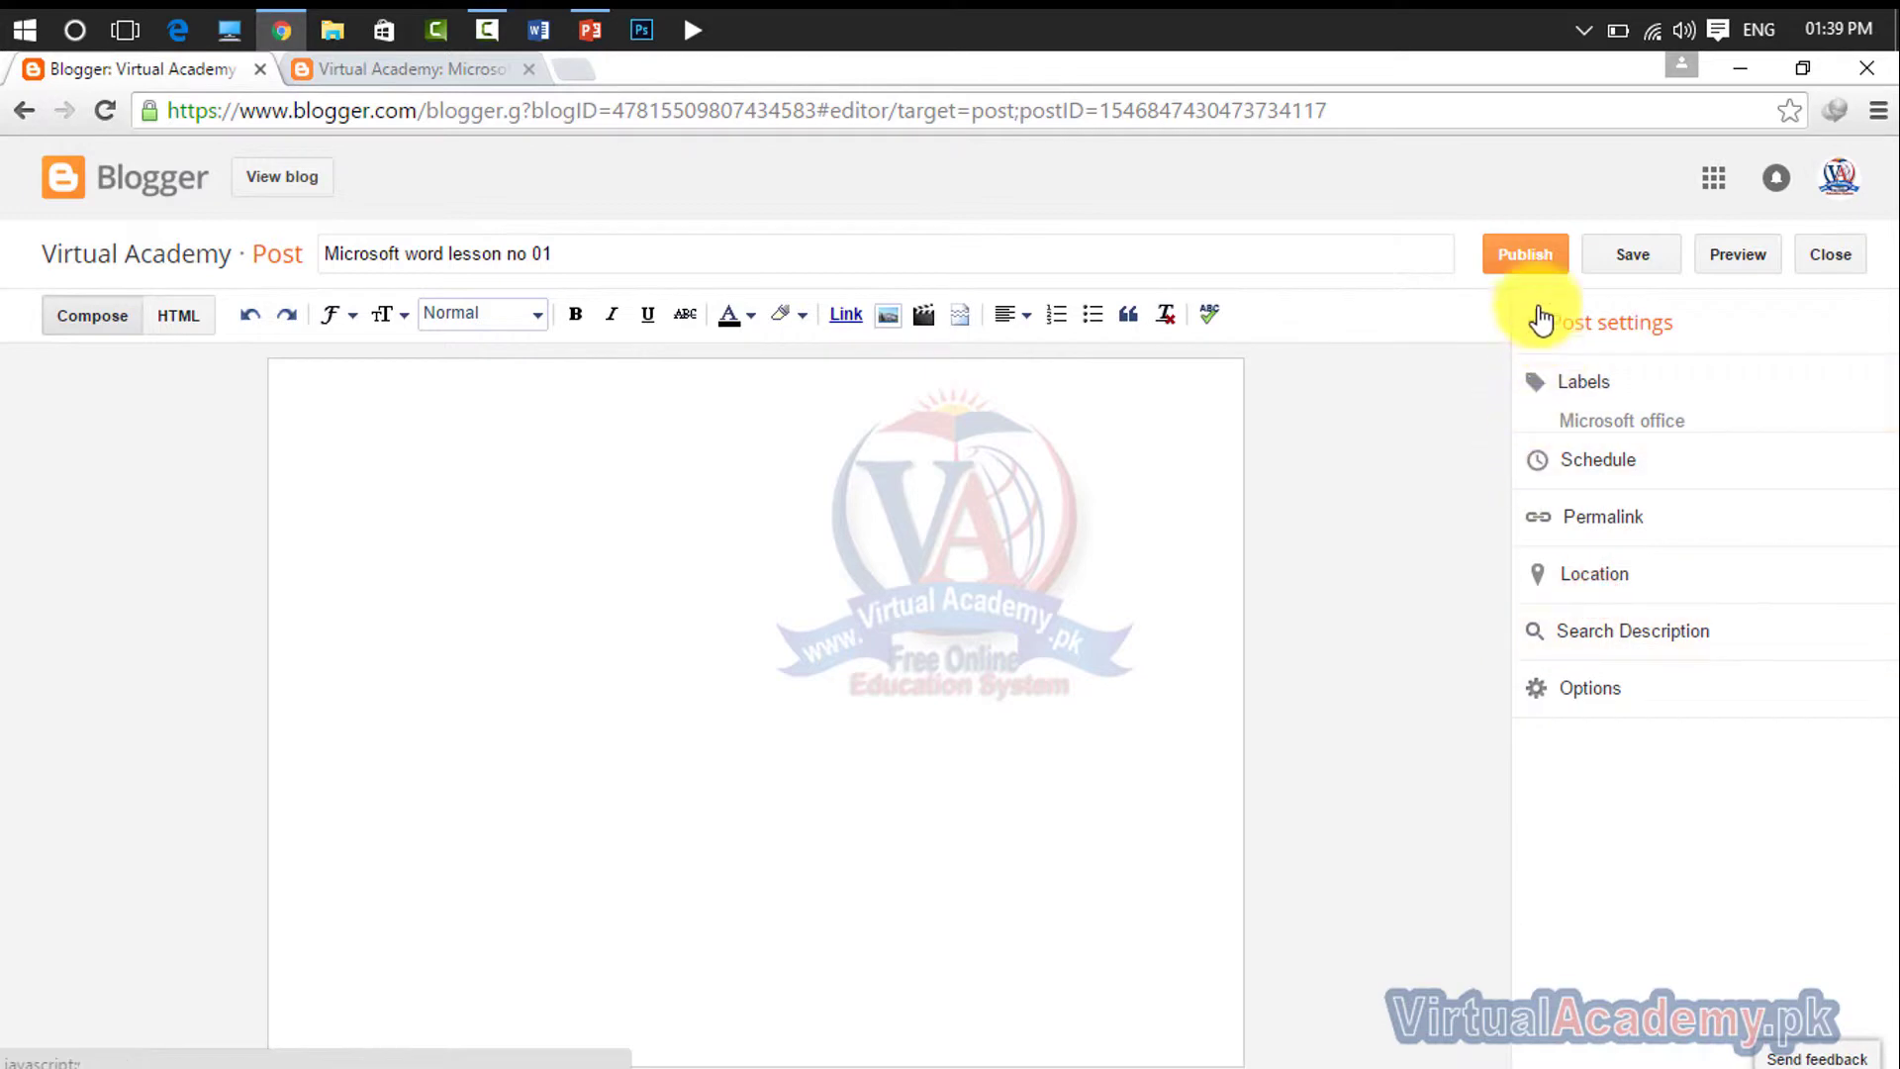
- Place the cursor in the empty post body and open YouTube in a new browser tab
{"action": "left_click", "coordinate": [665, 579]}
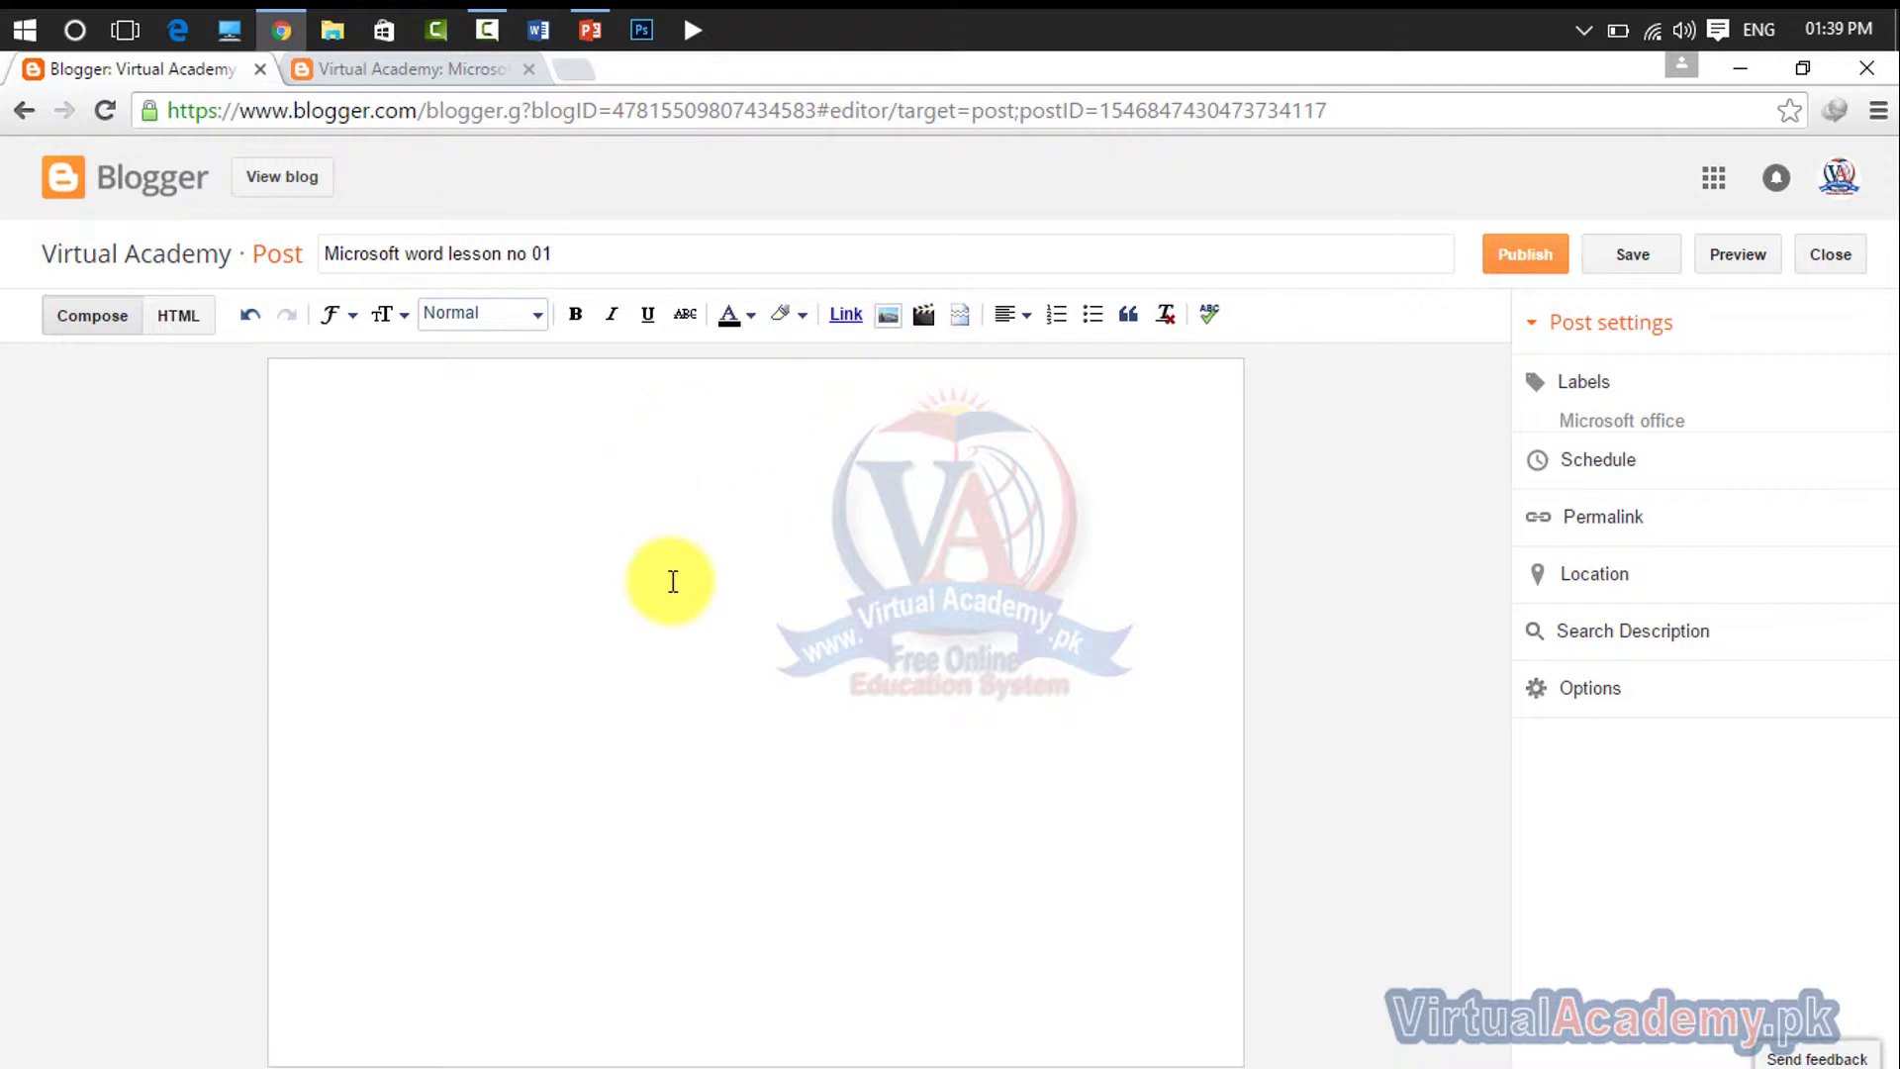
{"action": "left_click", "coordinate": [574, 73]}
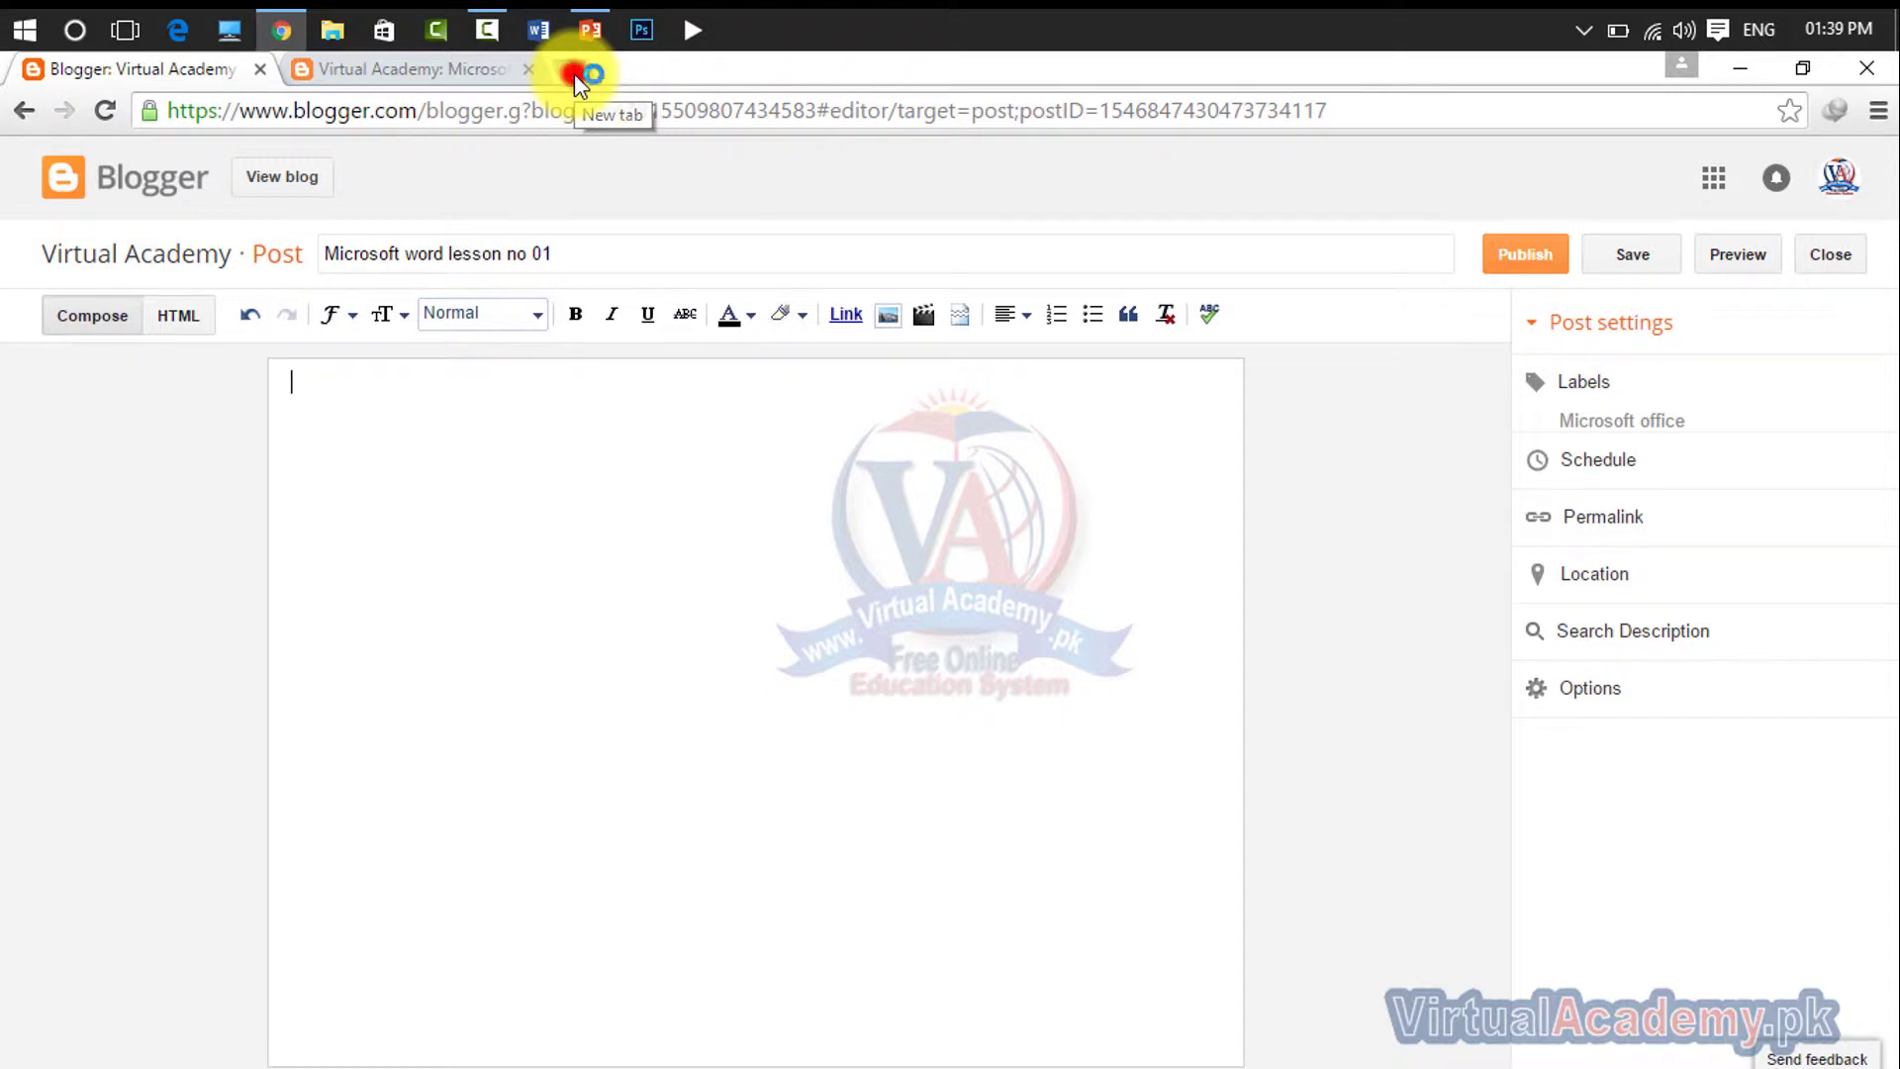
{"action": "left_click", "coordinate": [602, 118]}
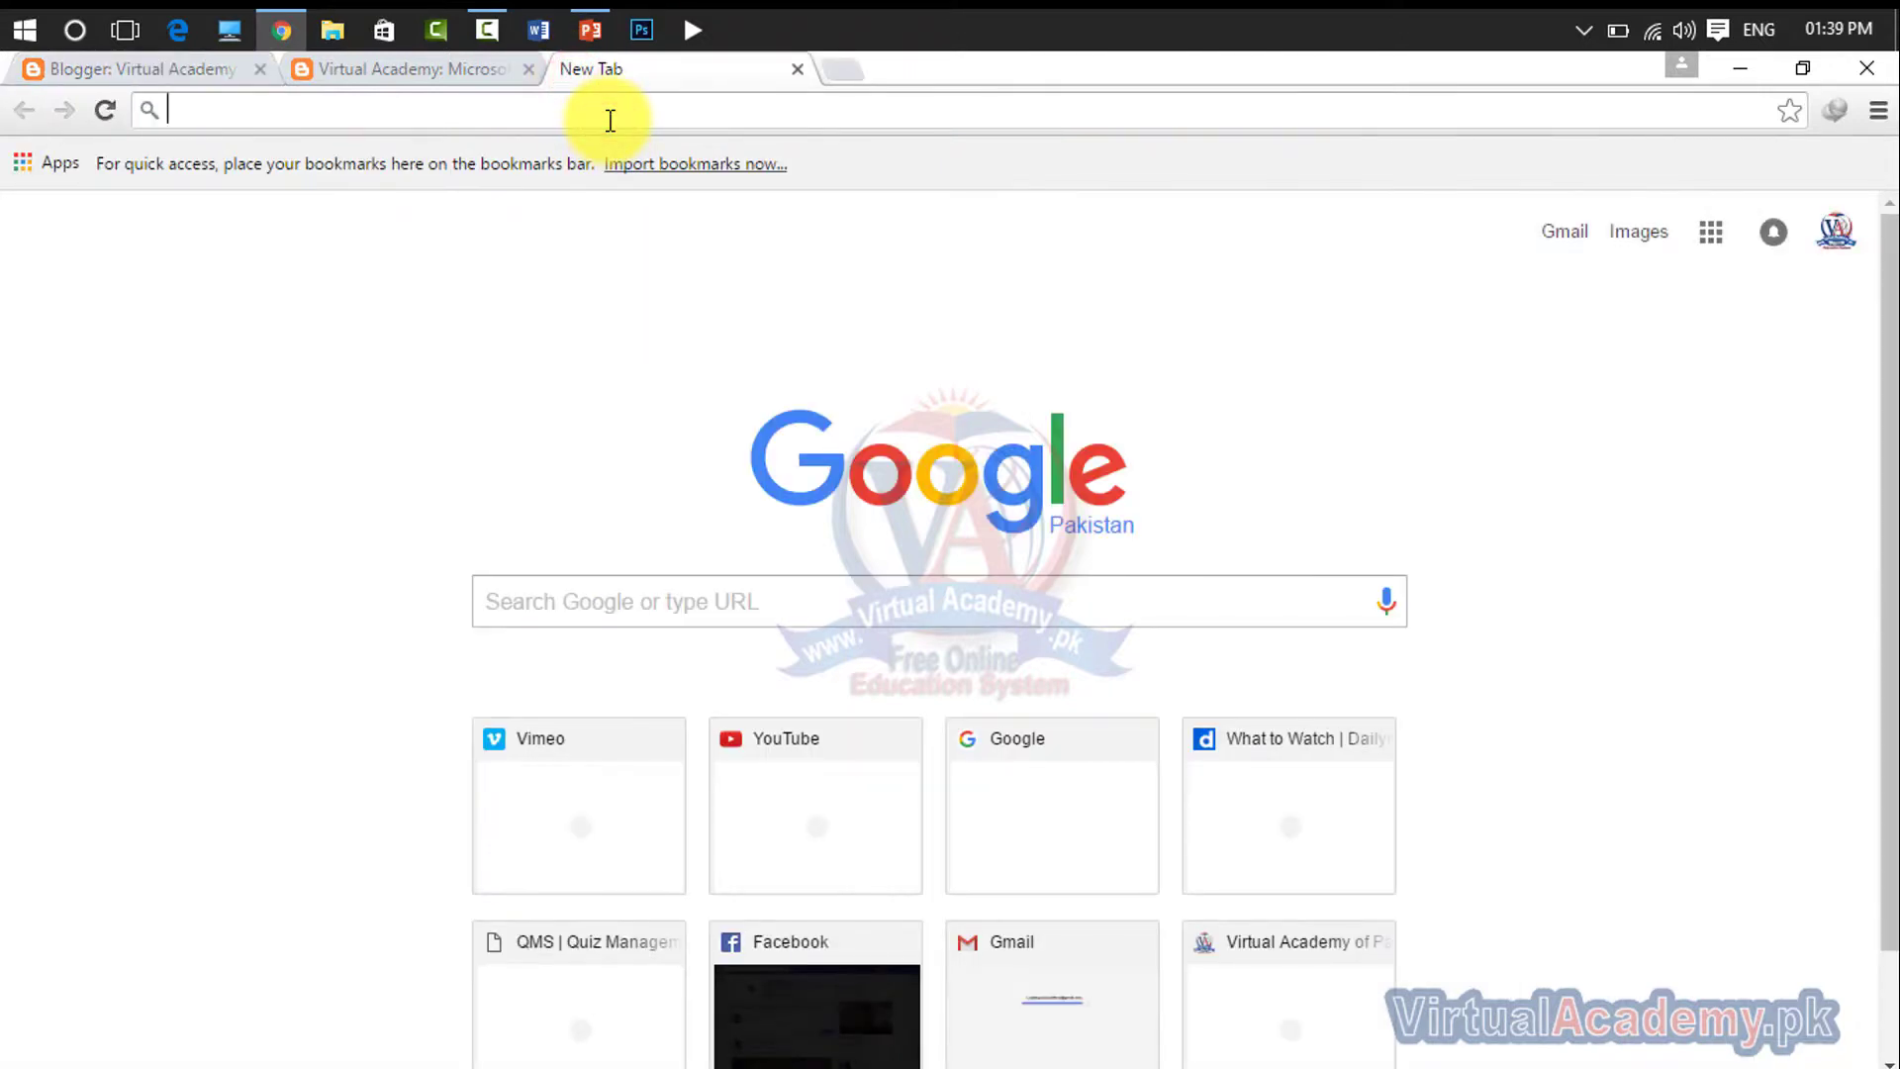
{"action": "left_click", "coordinate": [805, 733]}
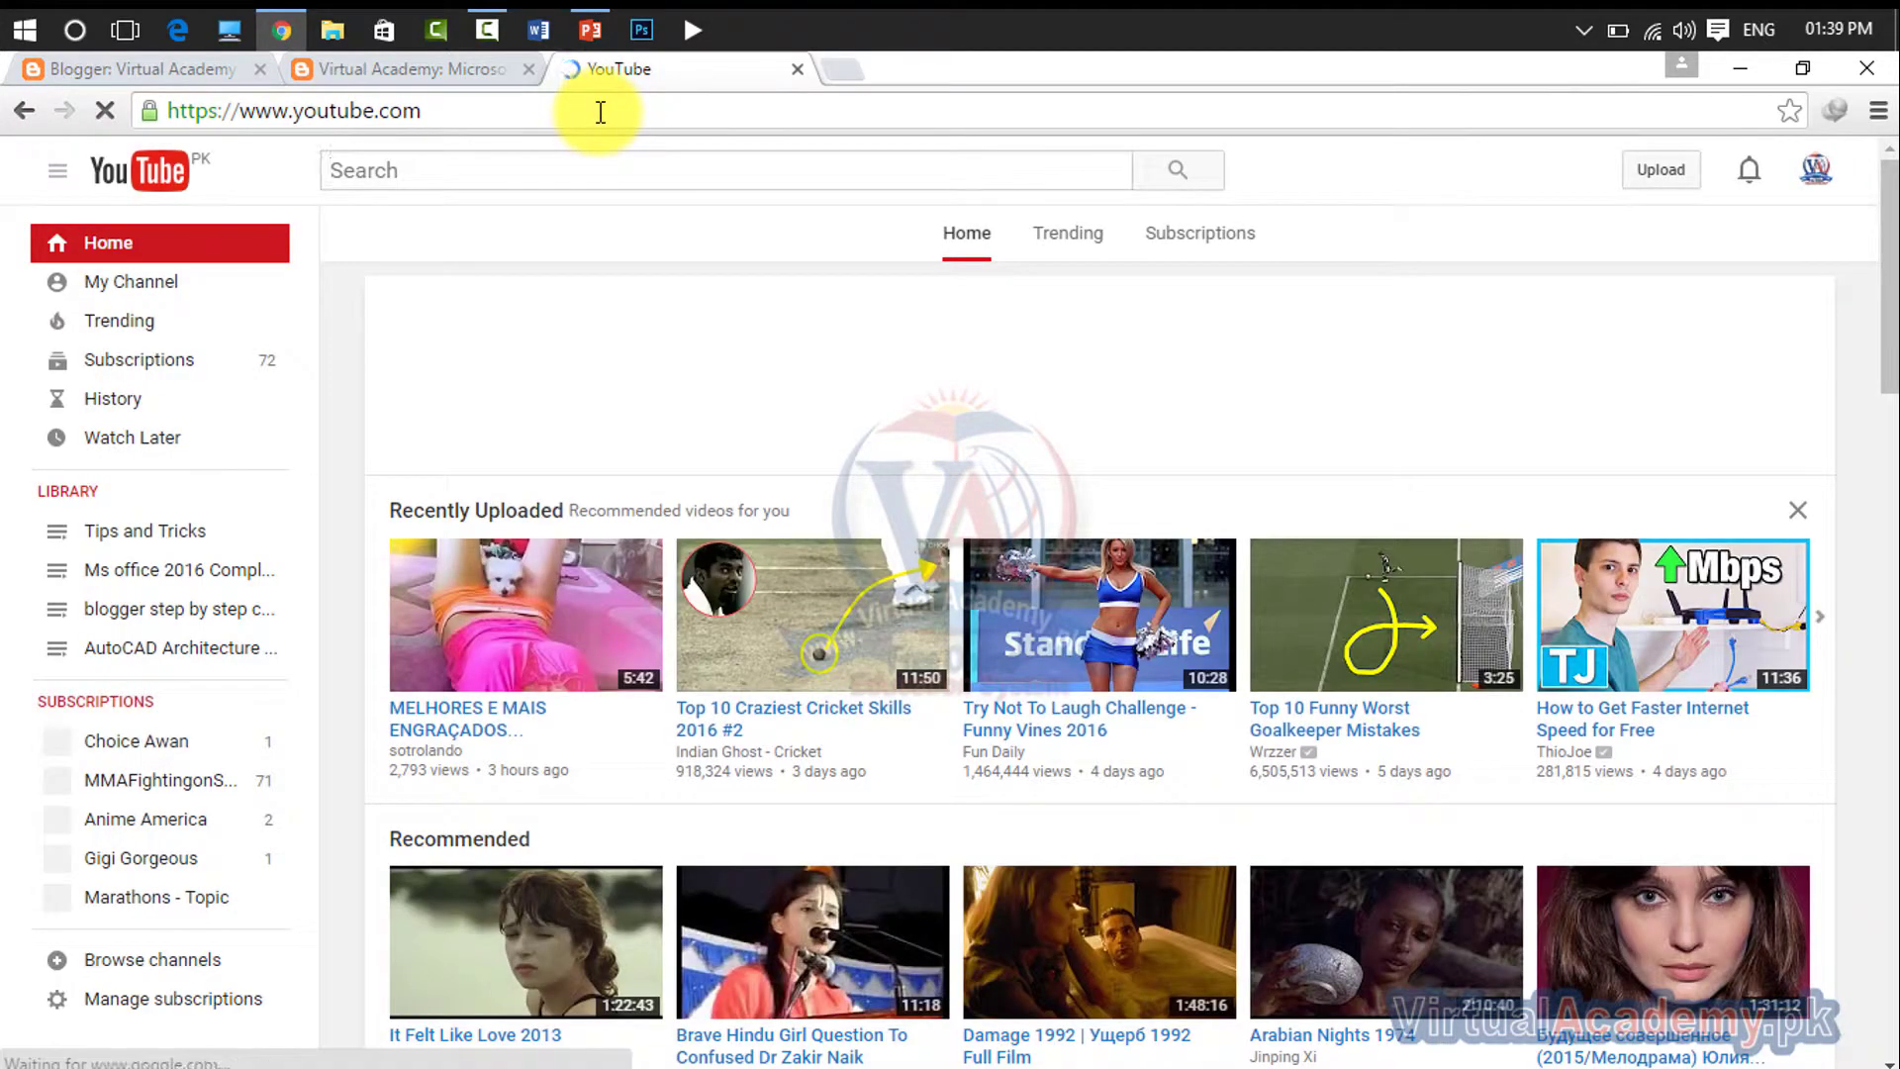
{"action": "left_click", "coordinate": [600, 111]}
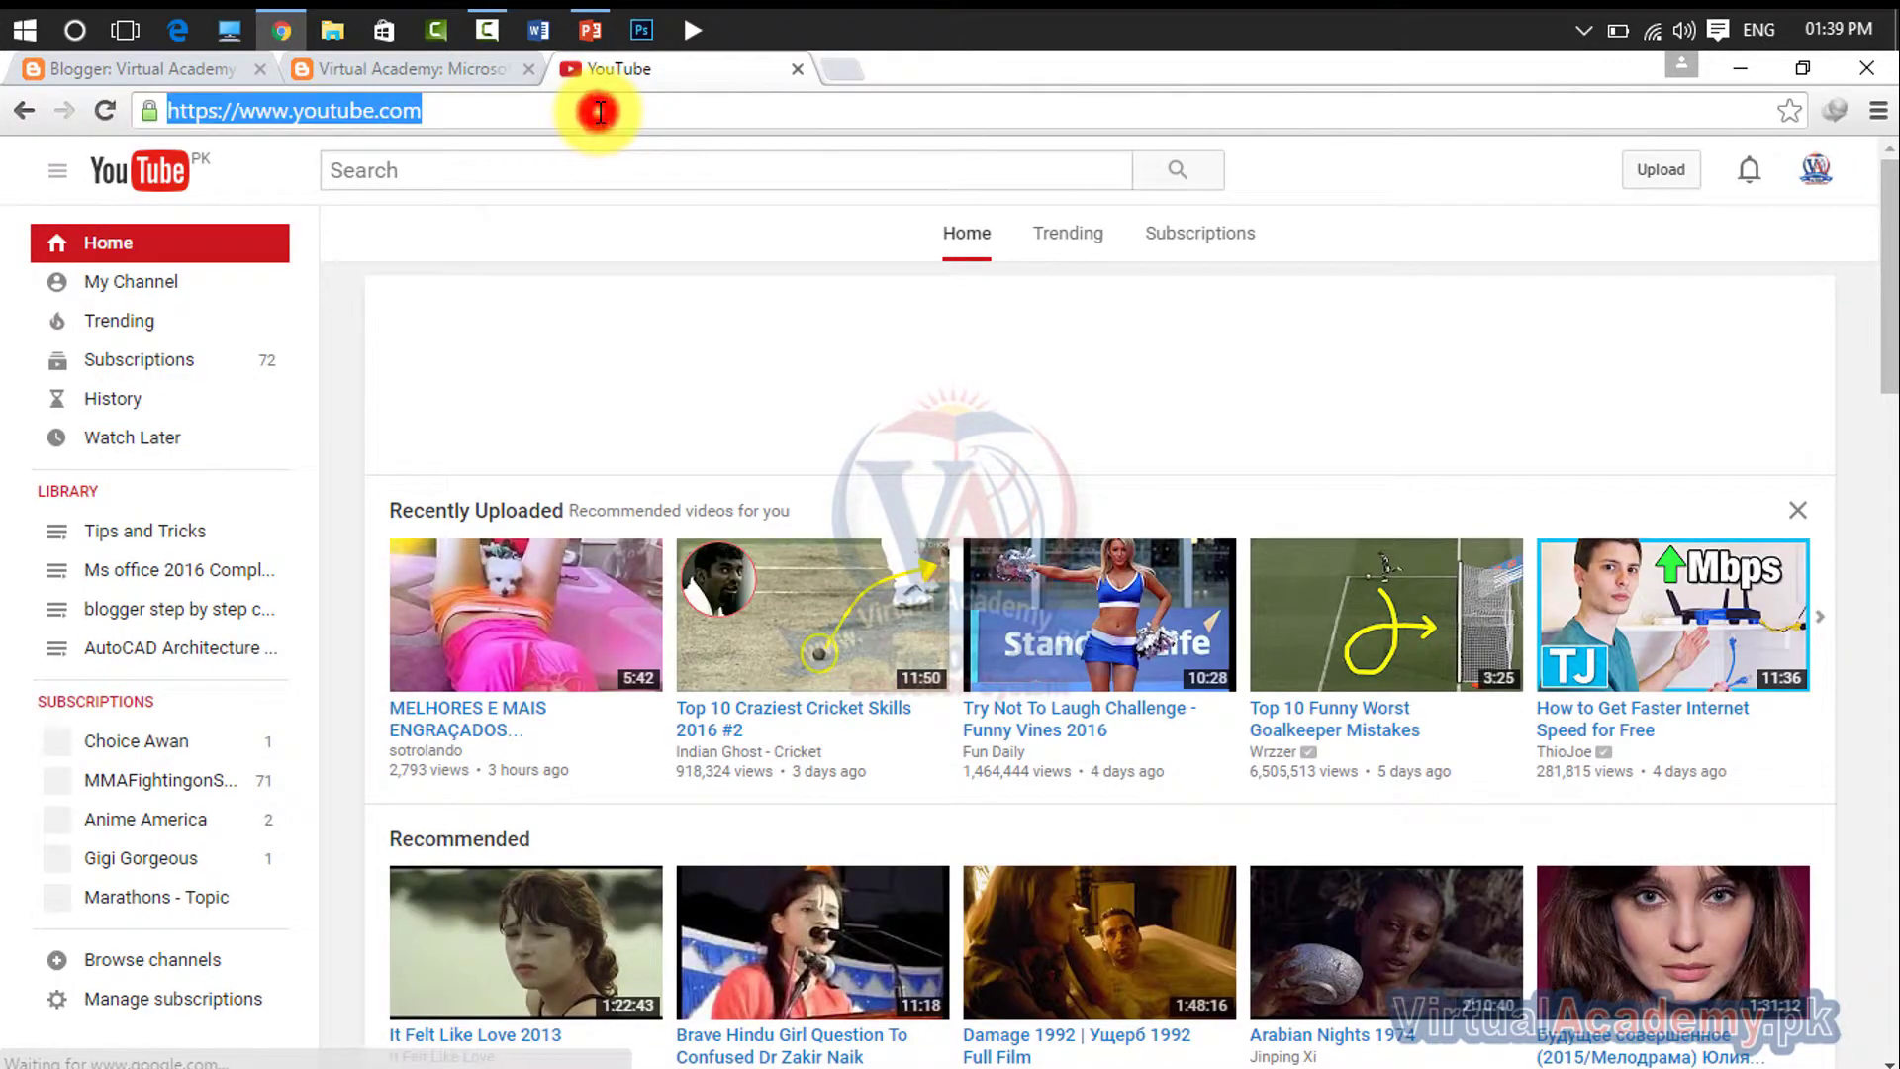
{"action": "left_click", "coordinate": [600, 112]}
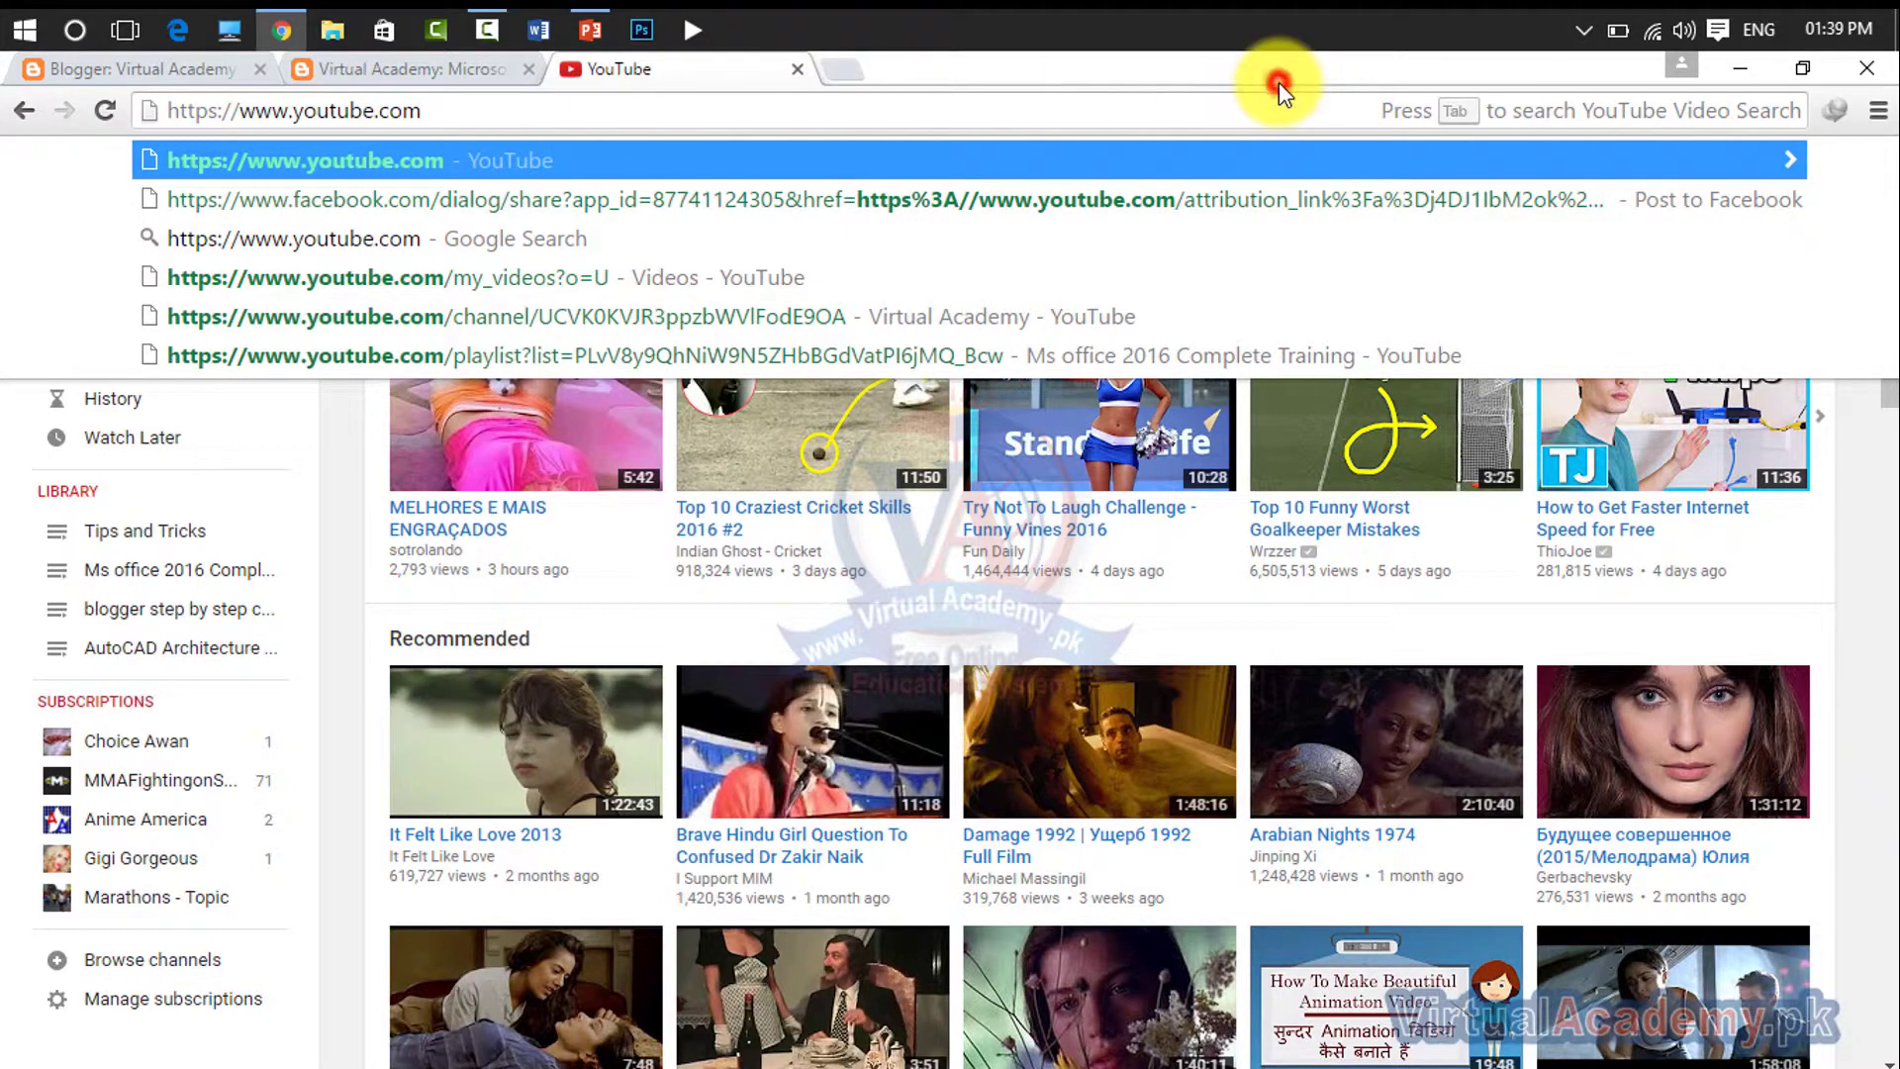
{"action": "left_click", "coordinate": [1166, 113]}
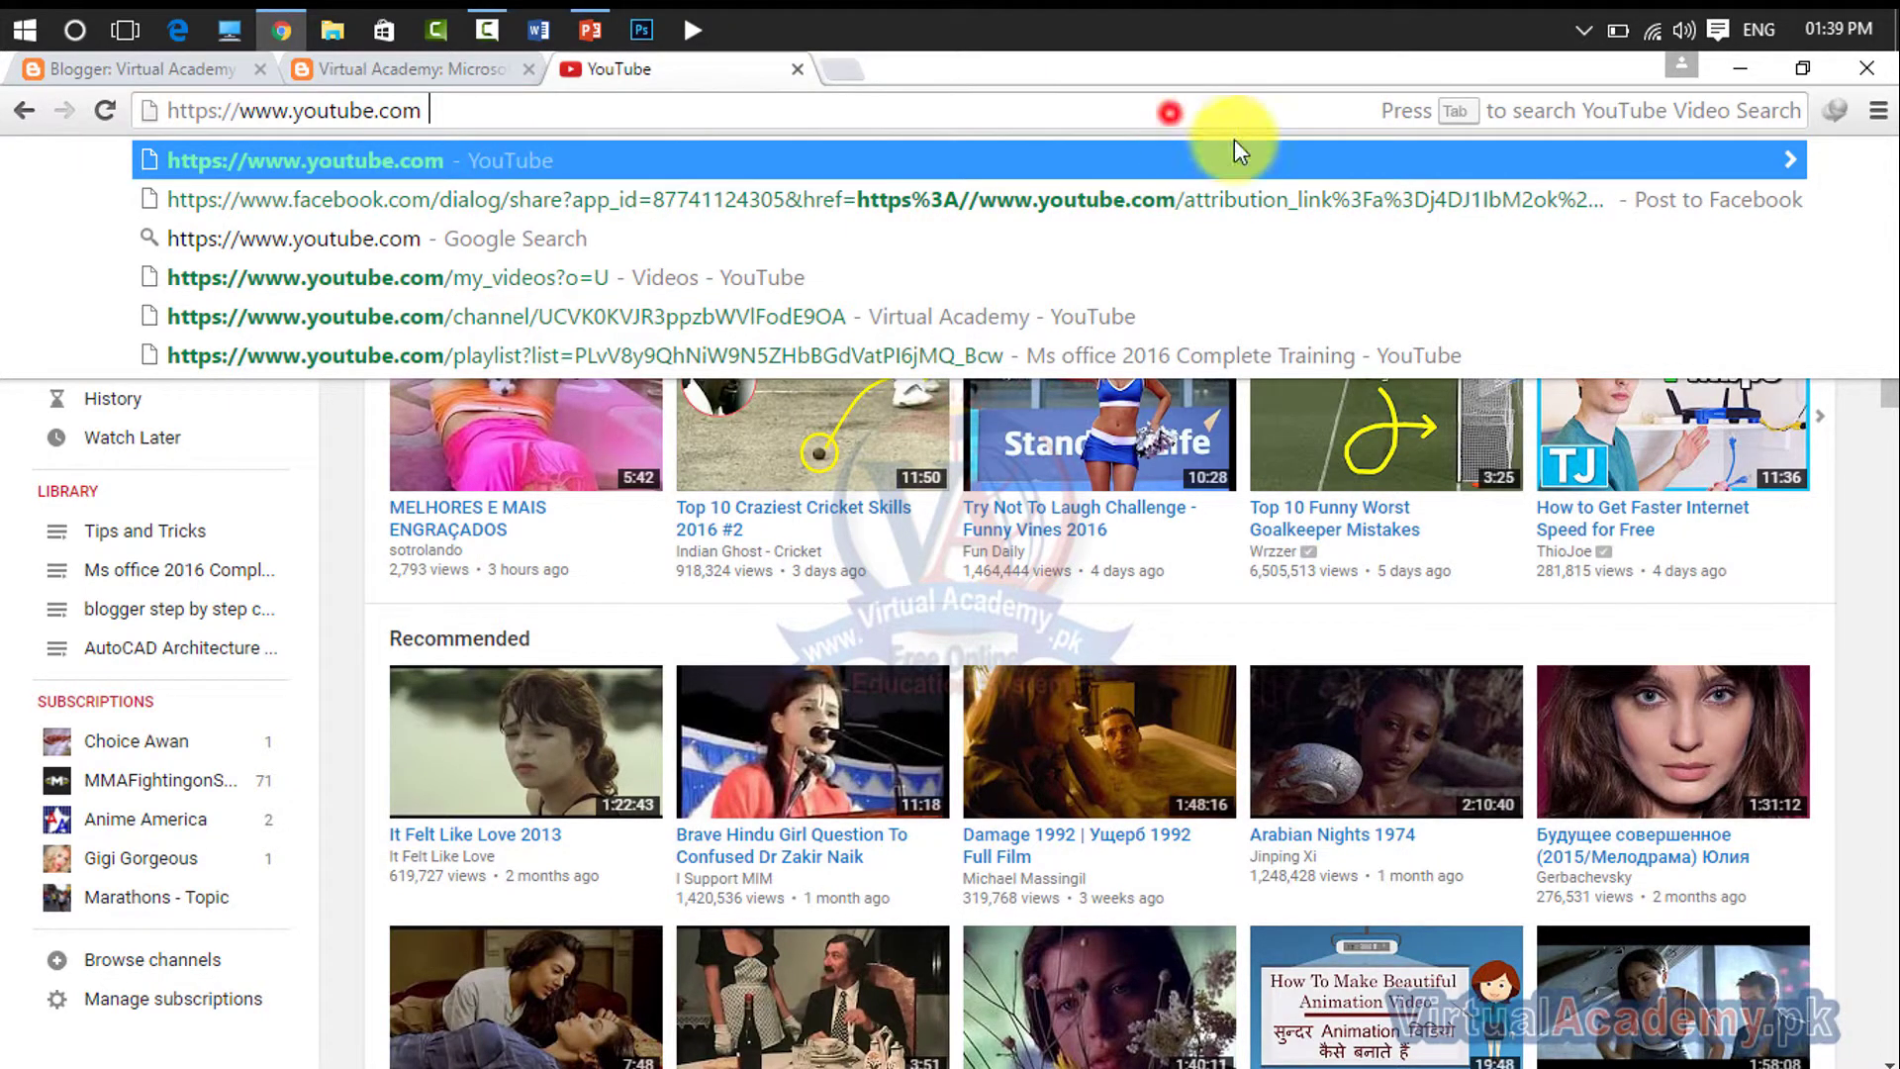
{"action": "left_click", "coordinate": [1892, 474]}
- Search YouTube for "virtual academy"
{"action": "left_click", "coordinate": [653, 173]}
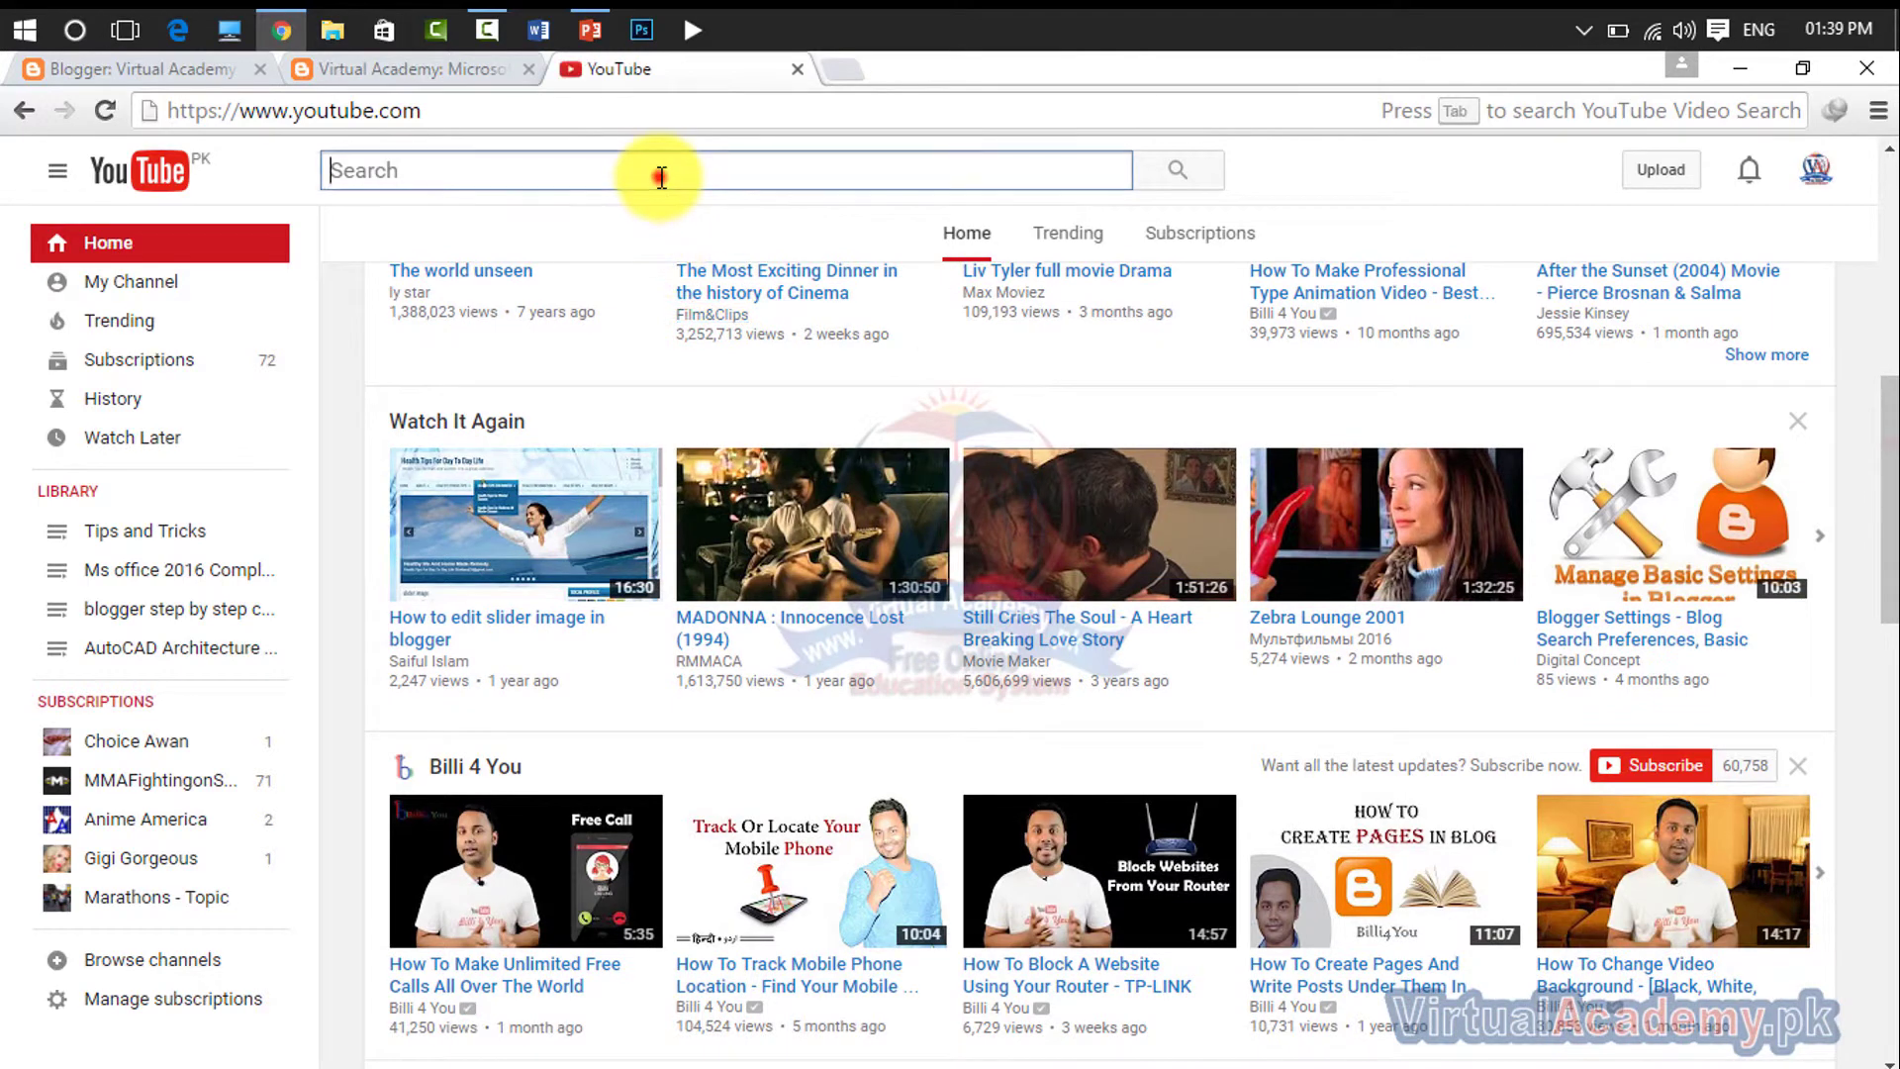
{"action": "type", "text": "virtual academ"}
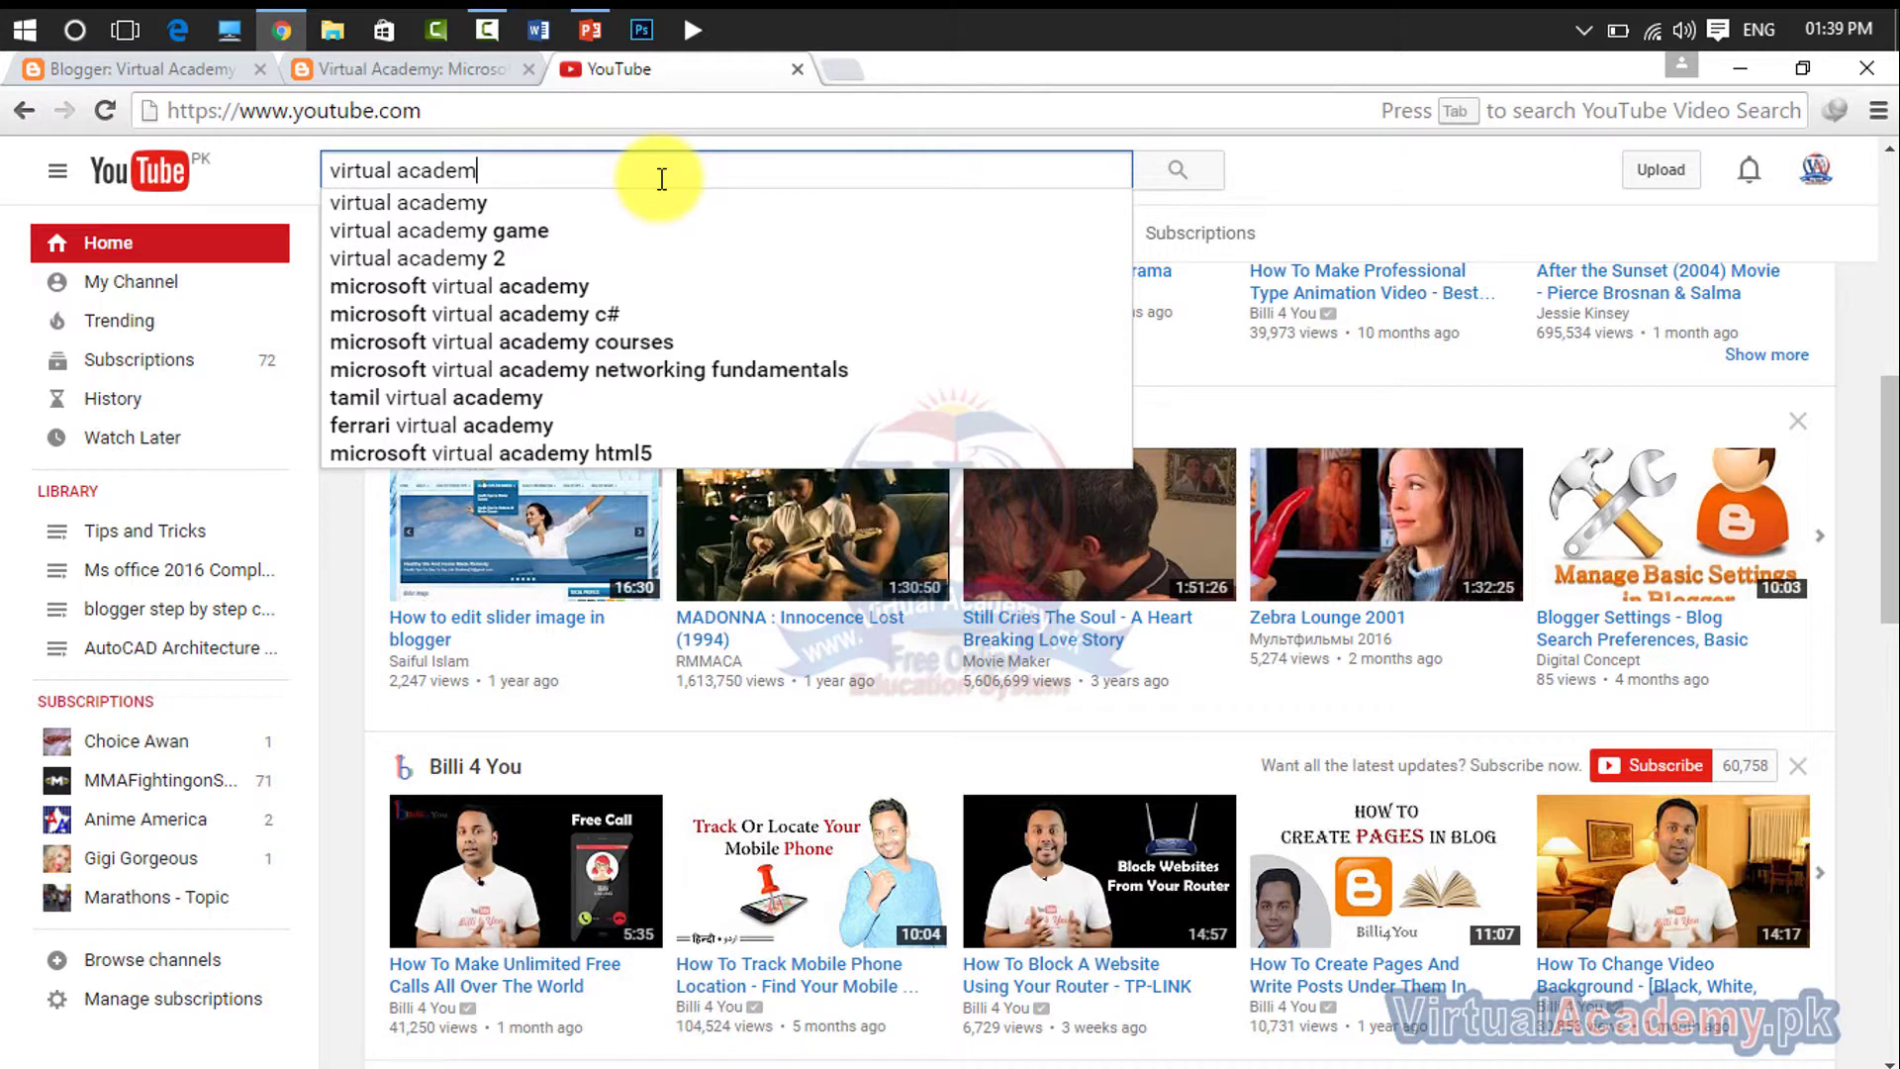
{"action": "type", "text": "u"}
{"action": "key", "text": "BackSpace"}
{"action": "key", "text": "Return"}
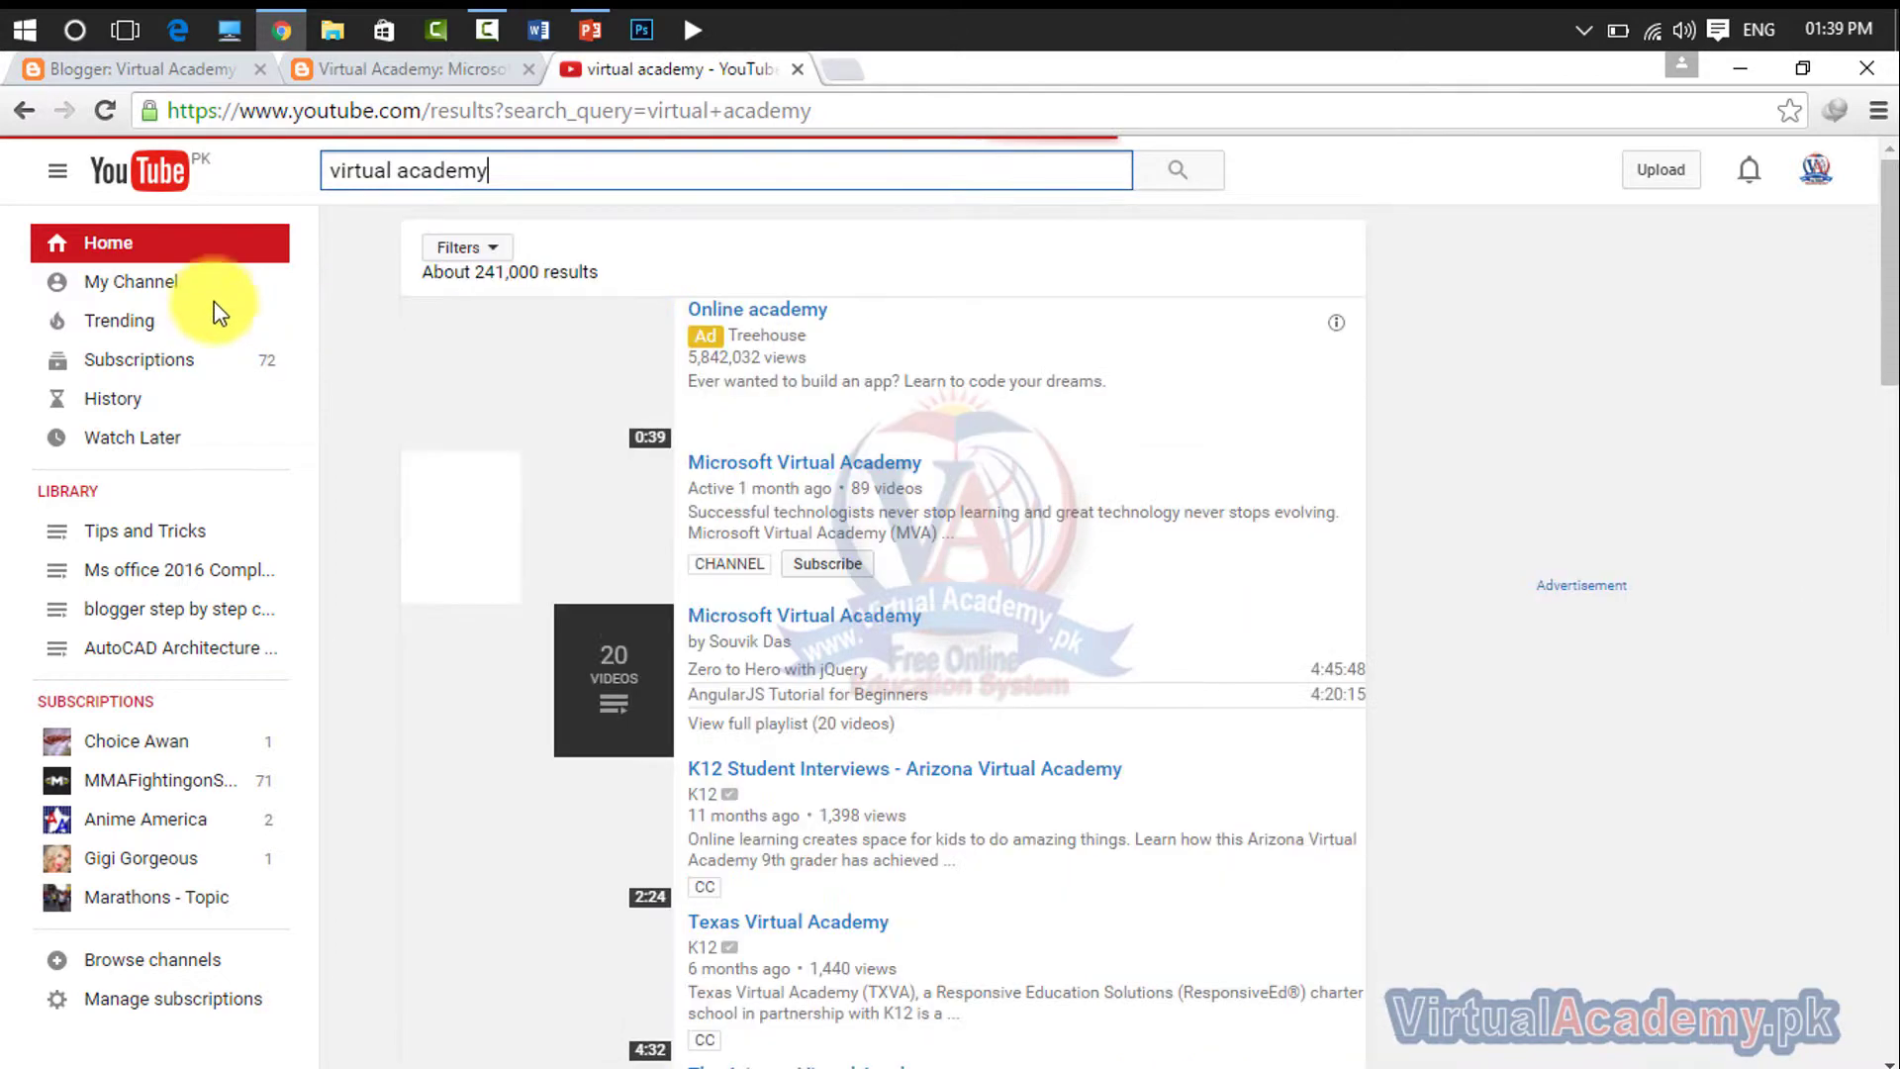
- Go to the account's own YouTube channel and open the video "Complete Blogger Training Lesson 10 add new post and label"
{"action": "left_click", "coordinate": [170, 286]}
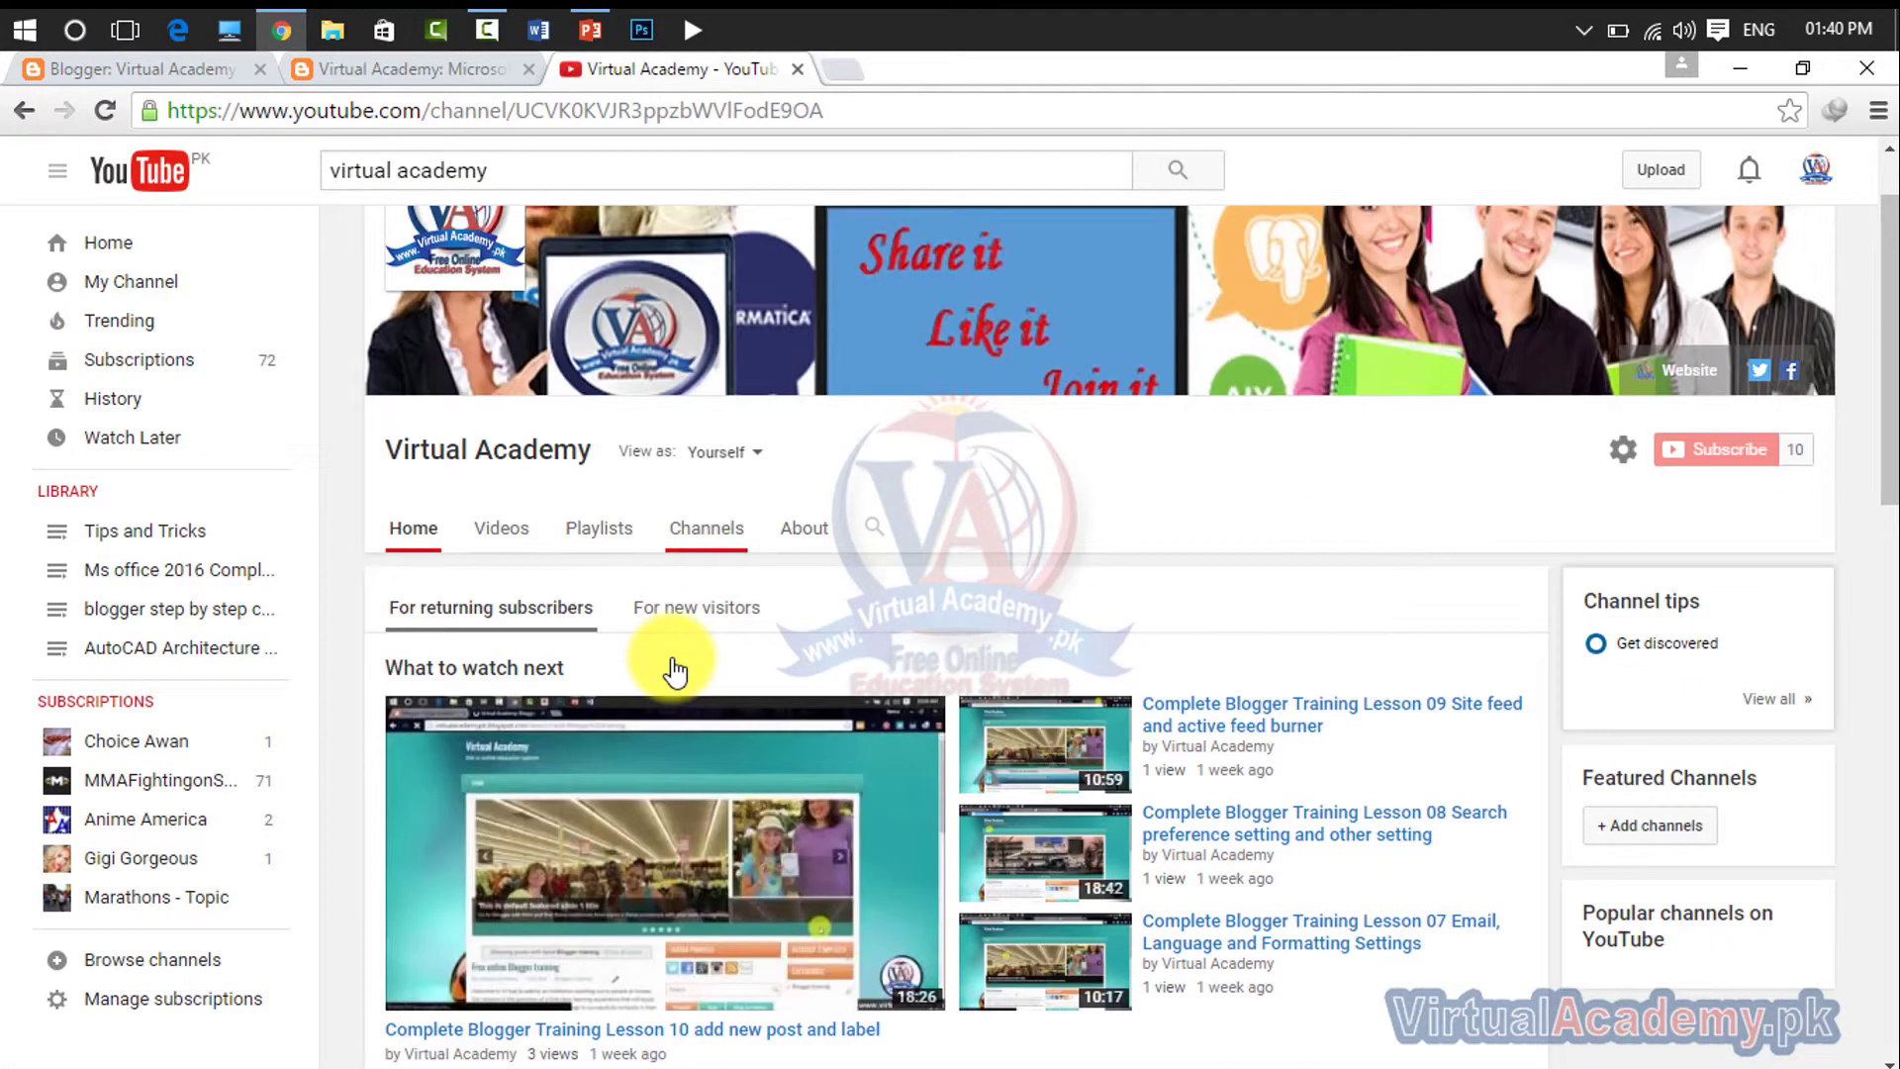
{"action": "scroll", "coordinate": [852, 542], "scroll_direction": "down", "scroll_amount": 4}
{"action": "left_click", "coordinate": [852, 542]}
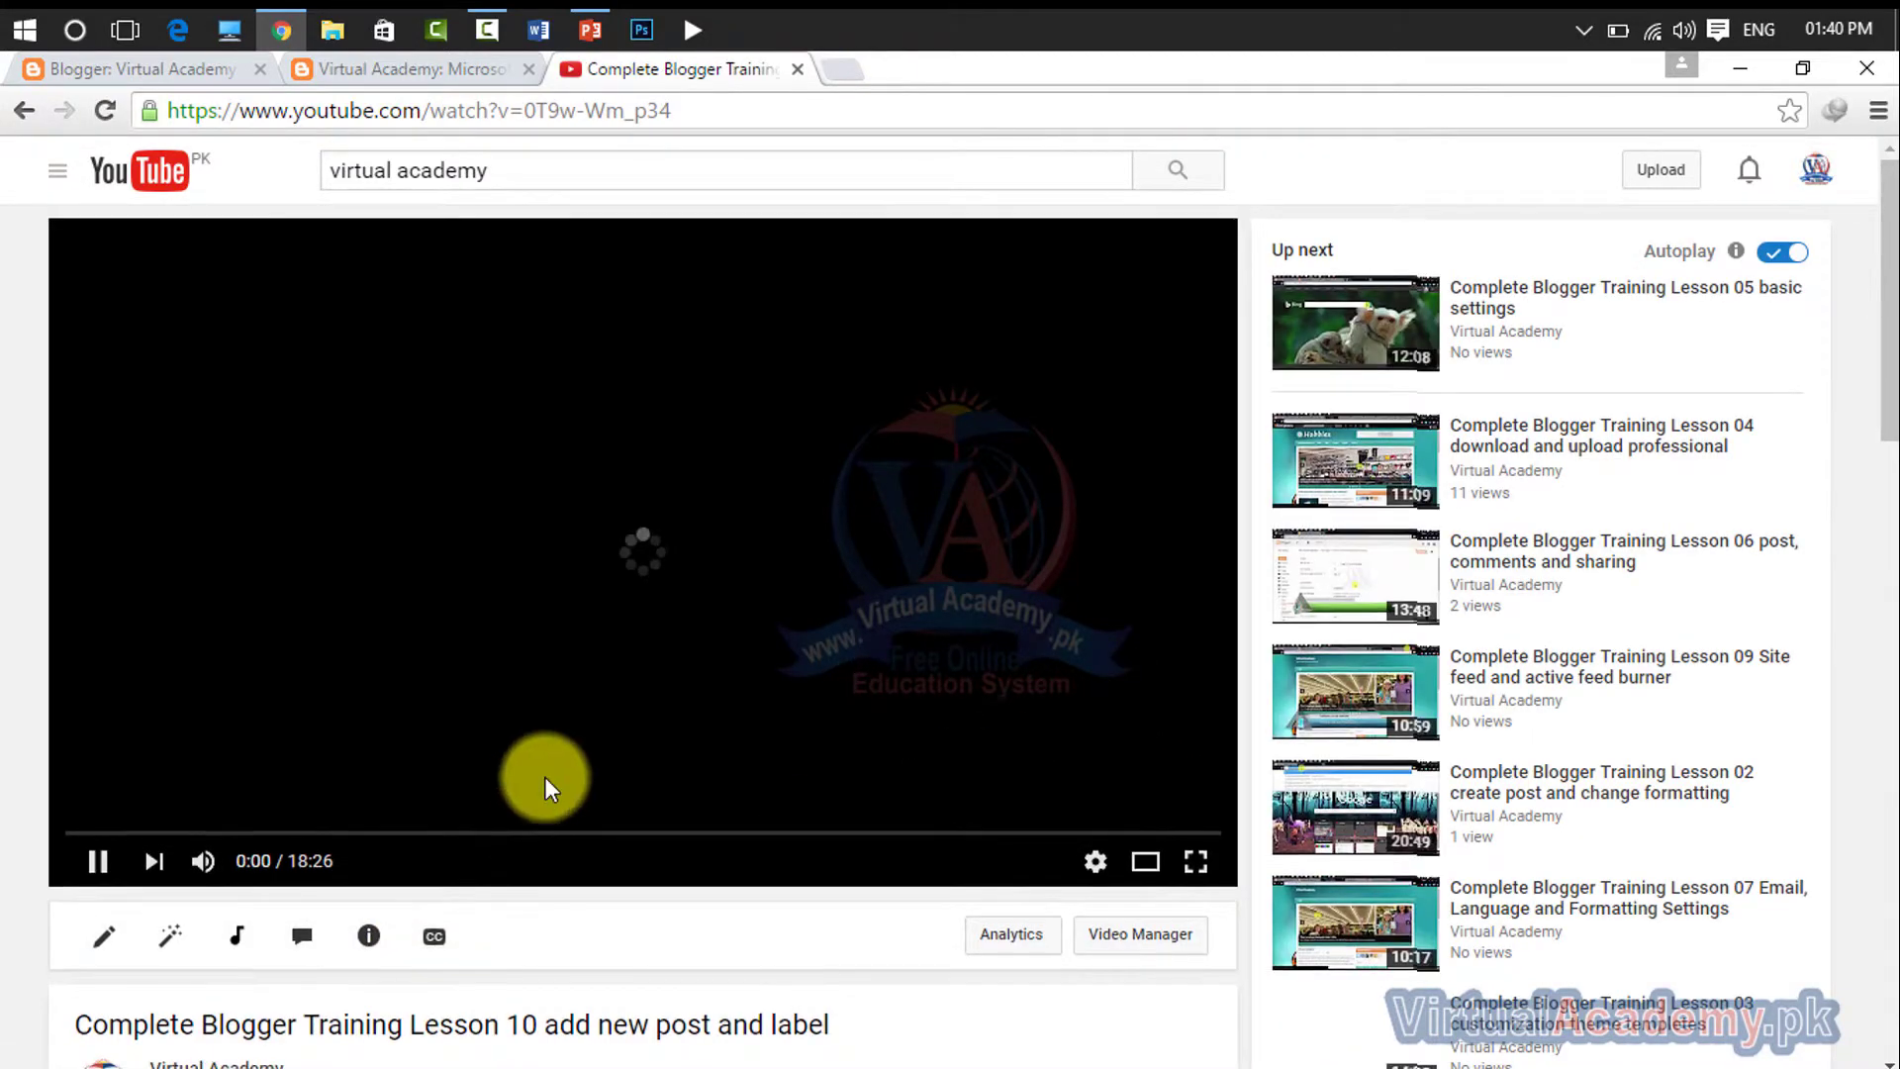
- Bring up the video's iframe embed code from its sharing options and switch back to the live blog page
{"action": "scroll", "coordinate": [545, 776], "scroll_direction": "down", "scroll_amount": 3}
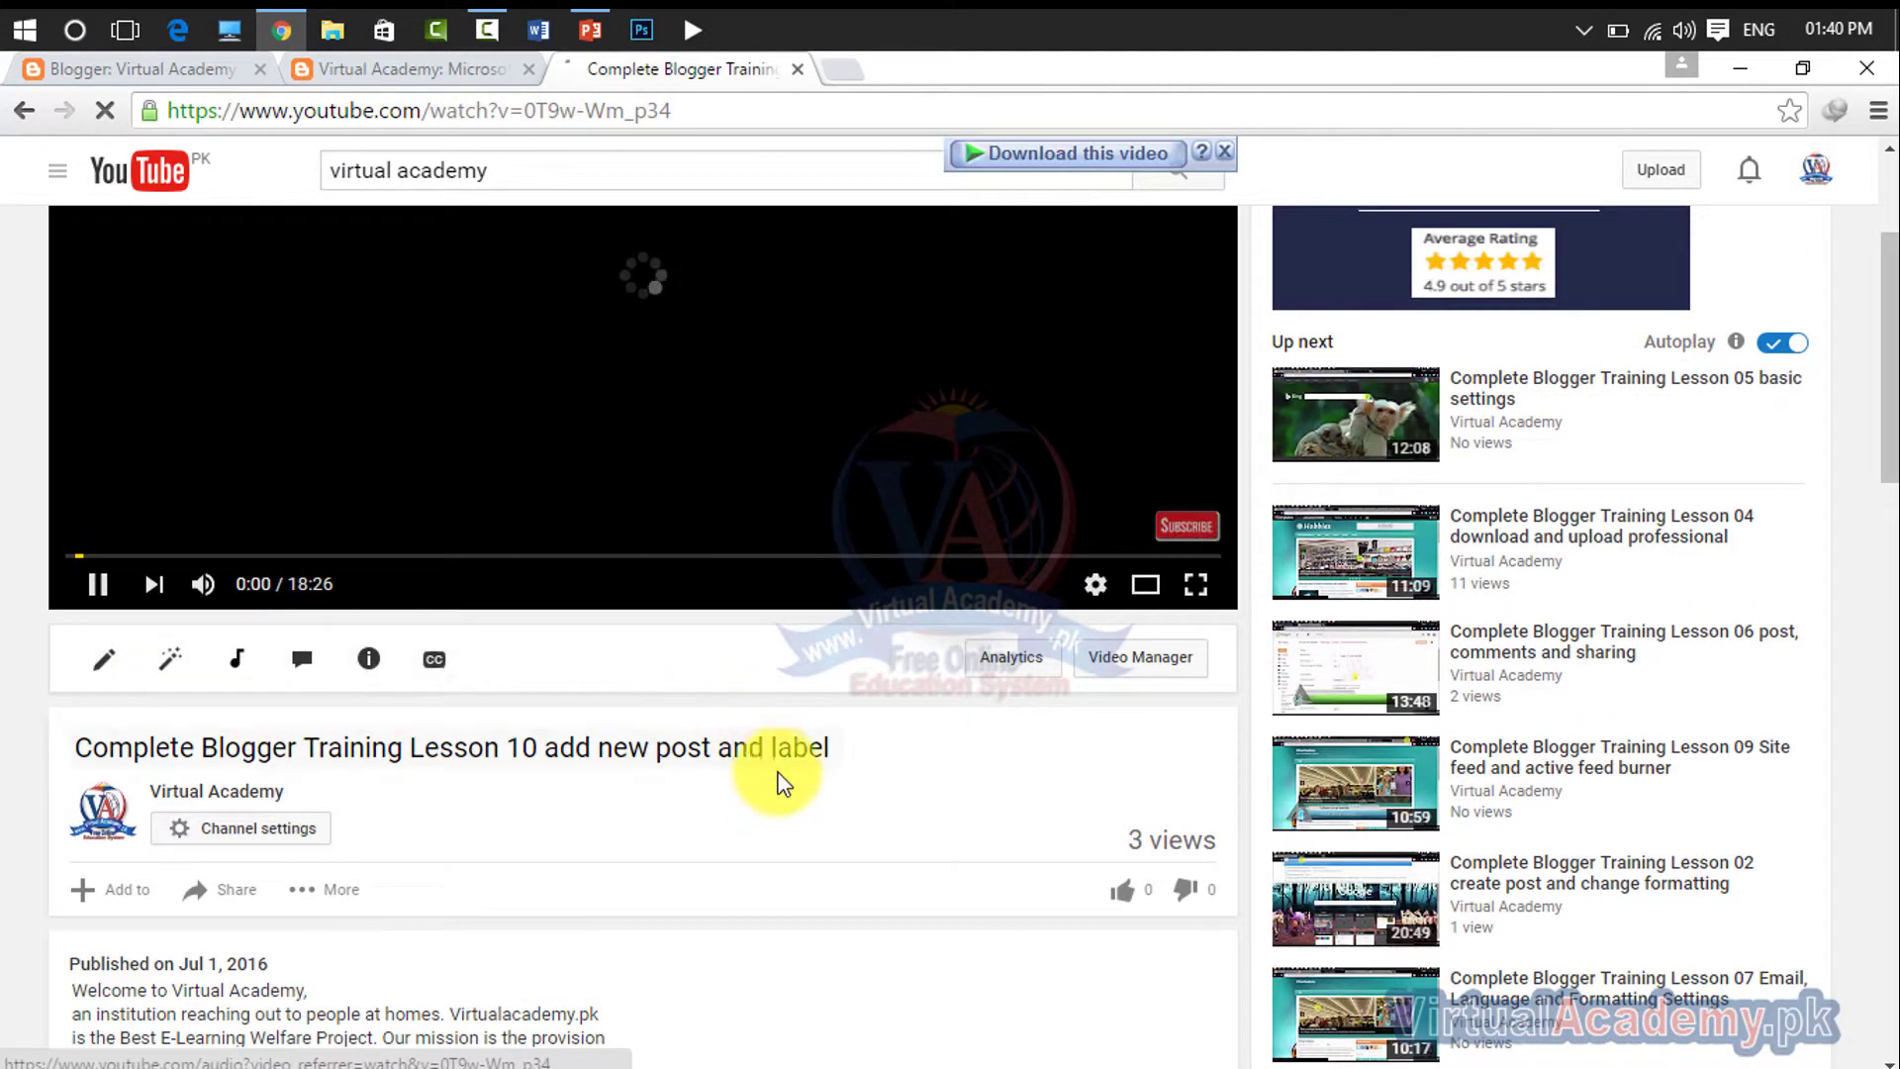
{"action": "scroll", "coordinate": [551, 835], "scroll_direction": "down", "scroll_amount": 3}
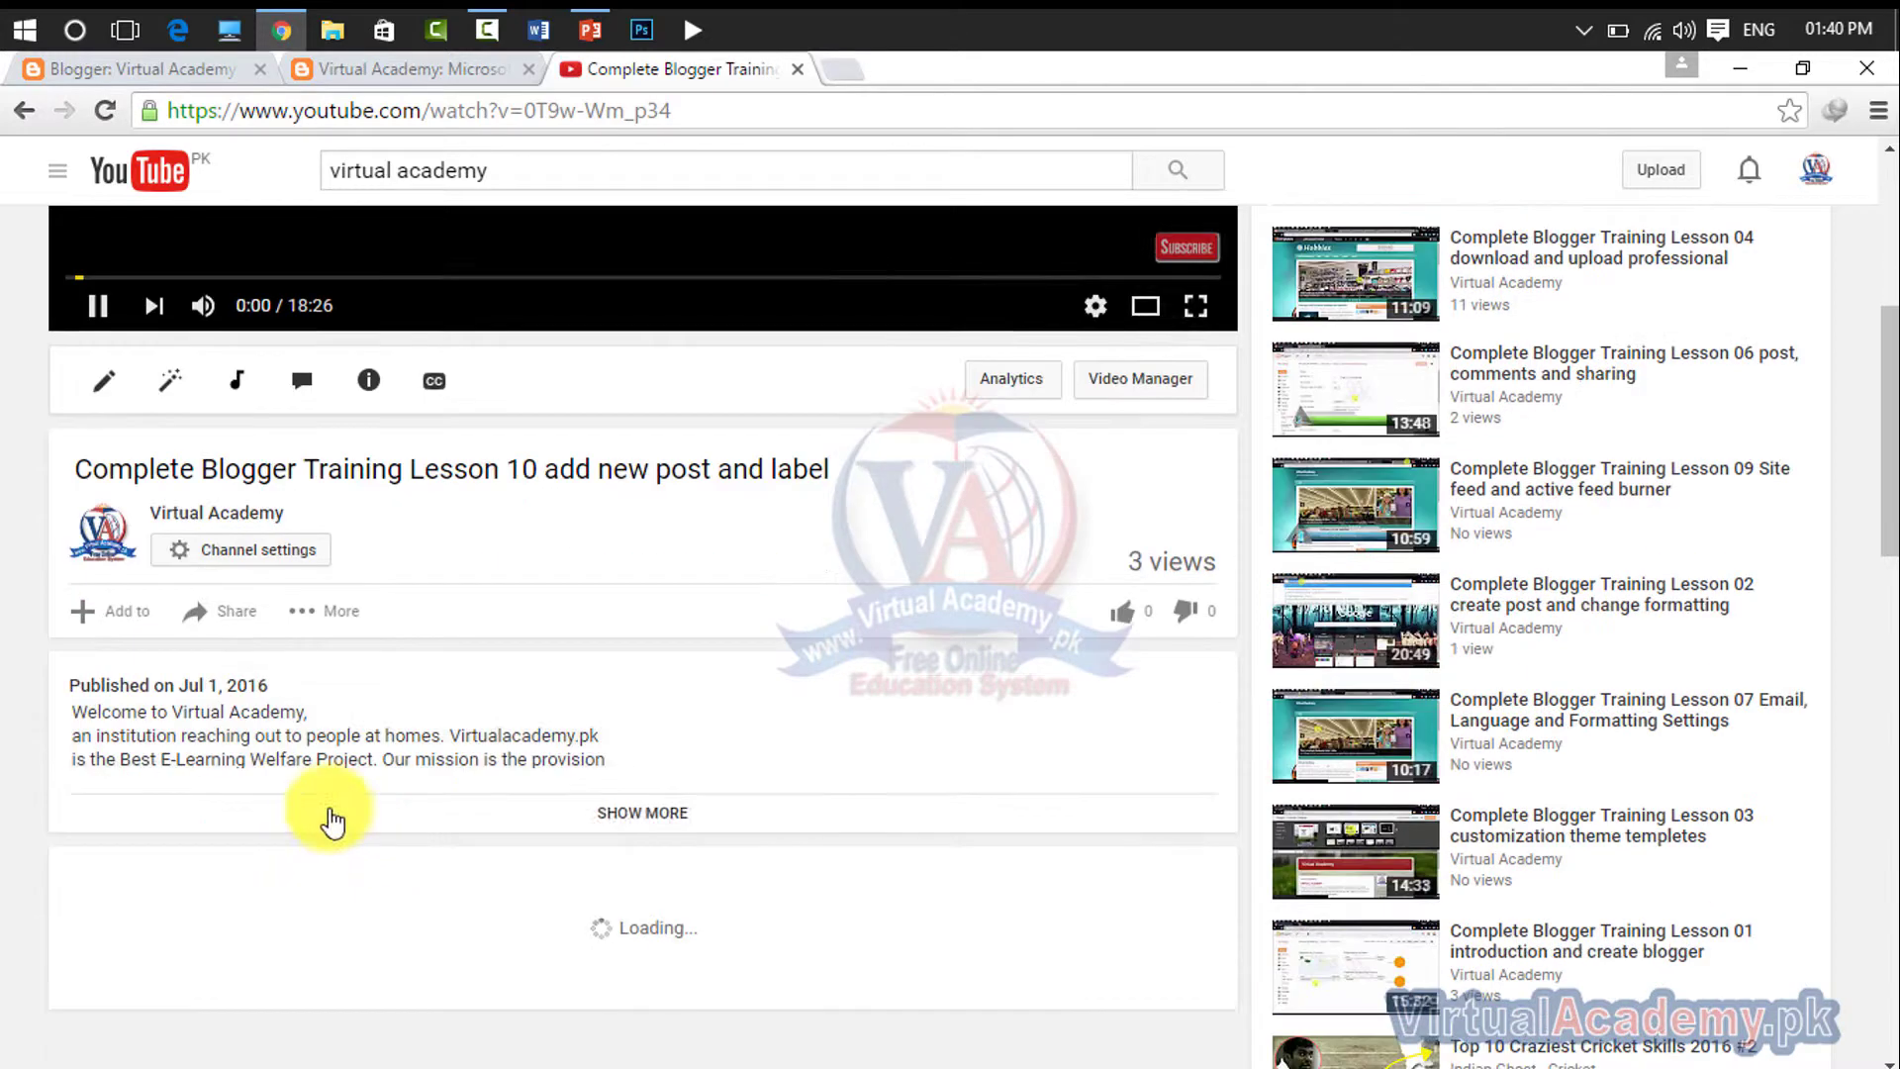
{"action": "left_click", "coordinate": [219, 610]}
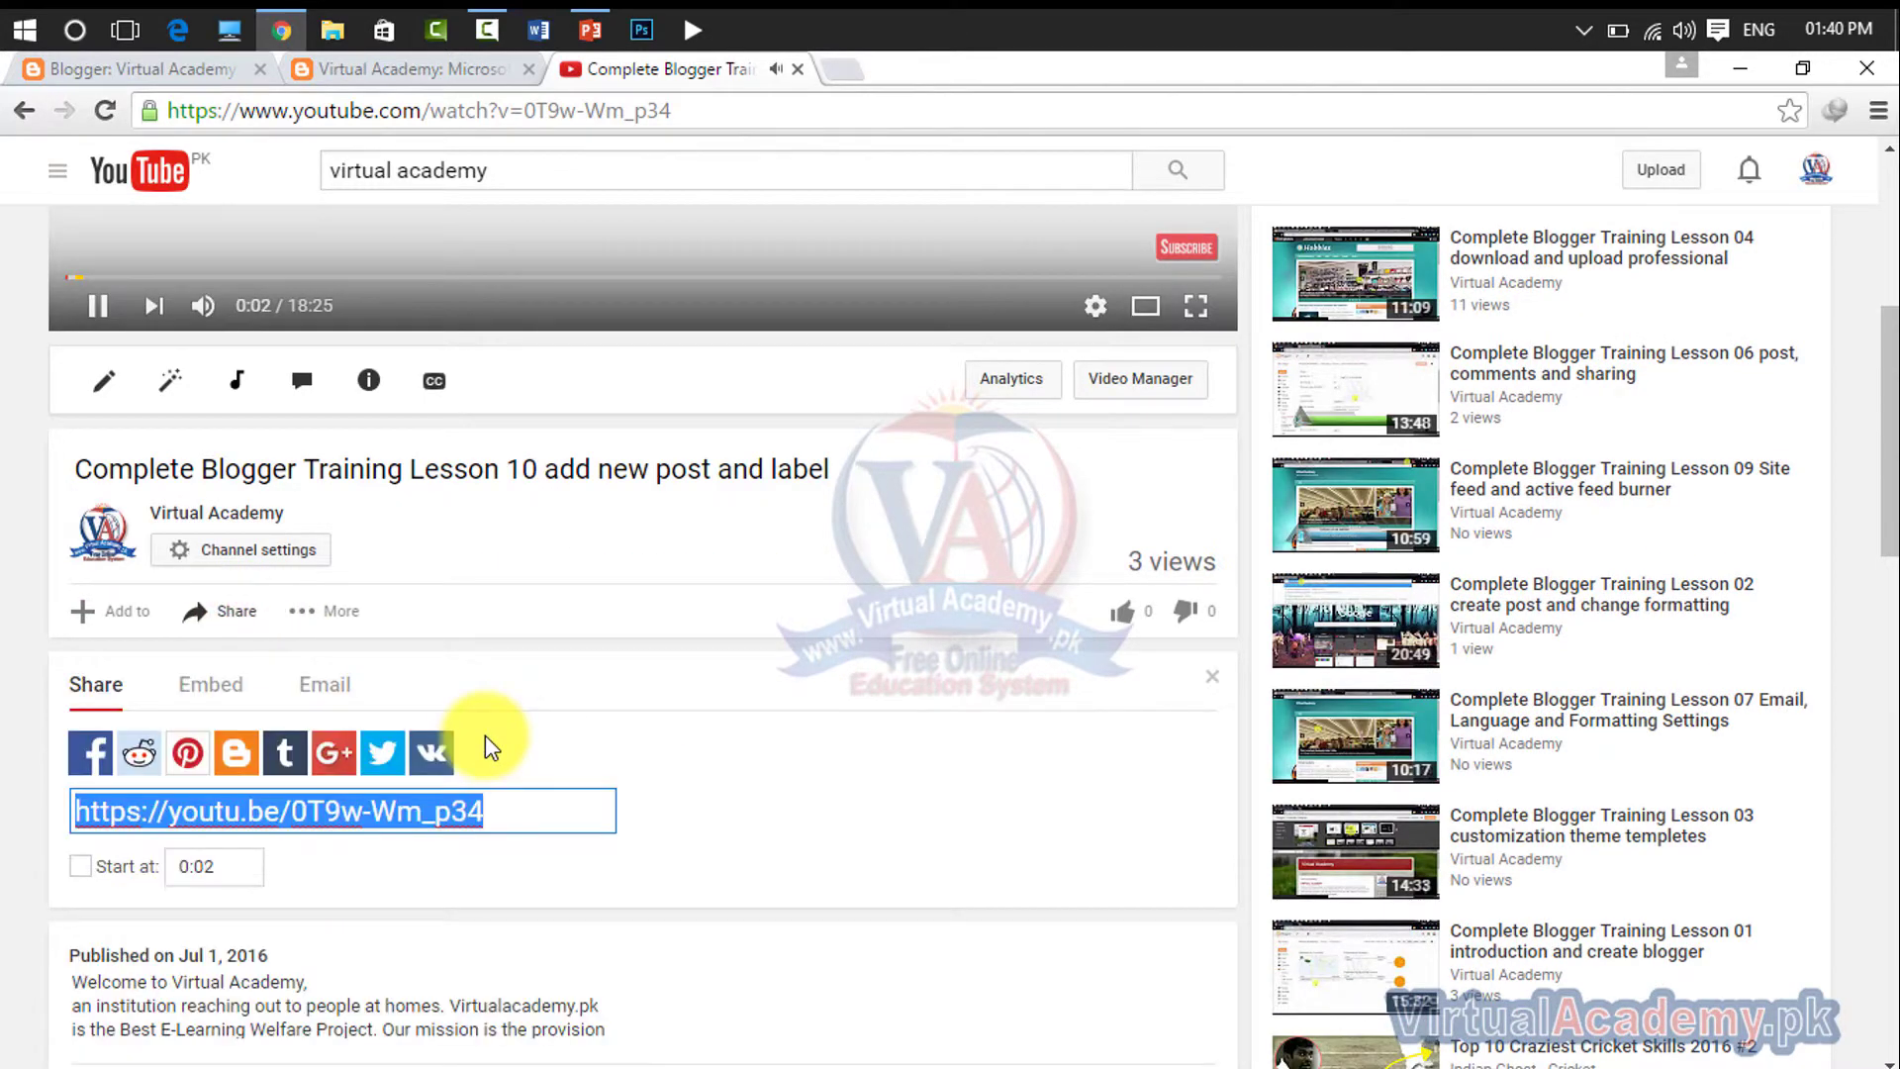
{"action": "left_click", "coordinate": [209, 684]}
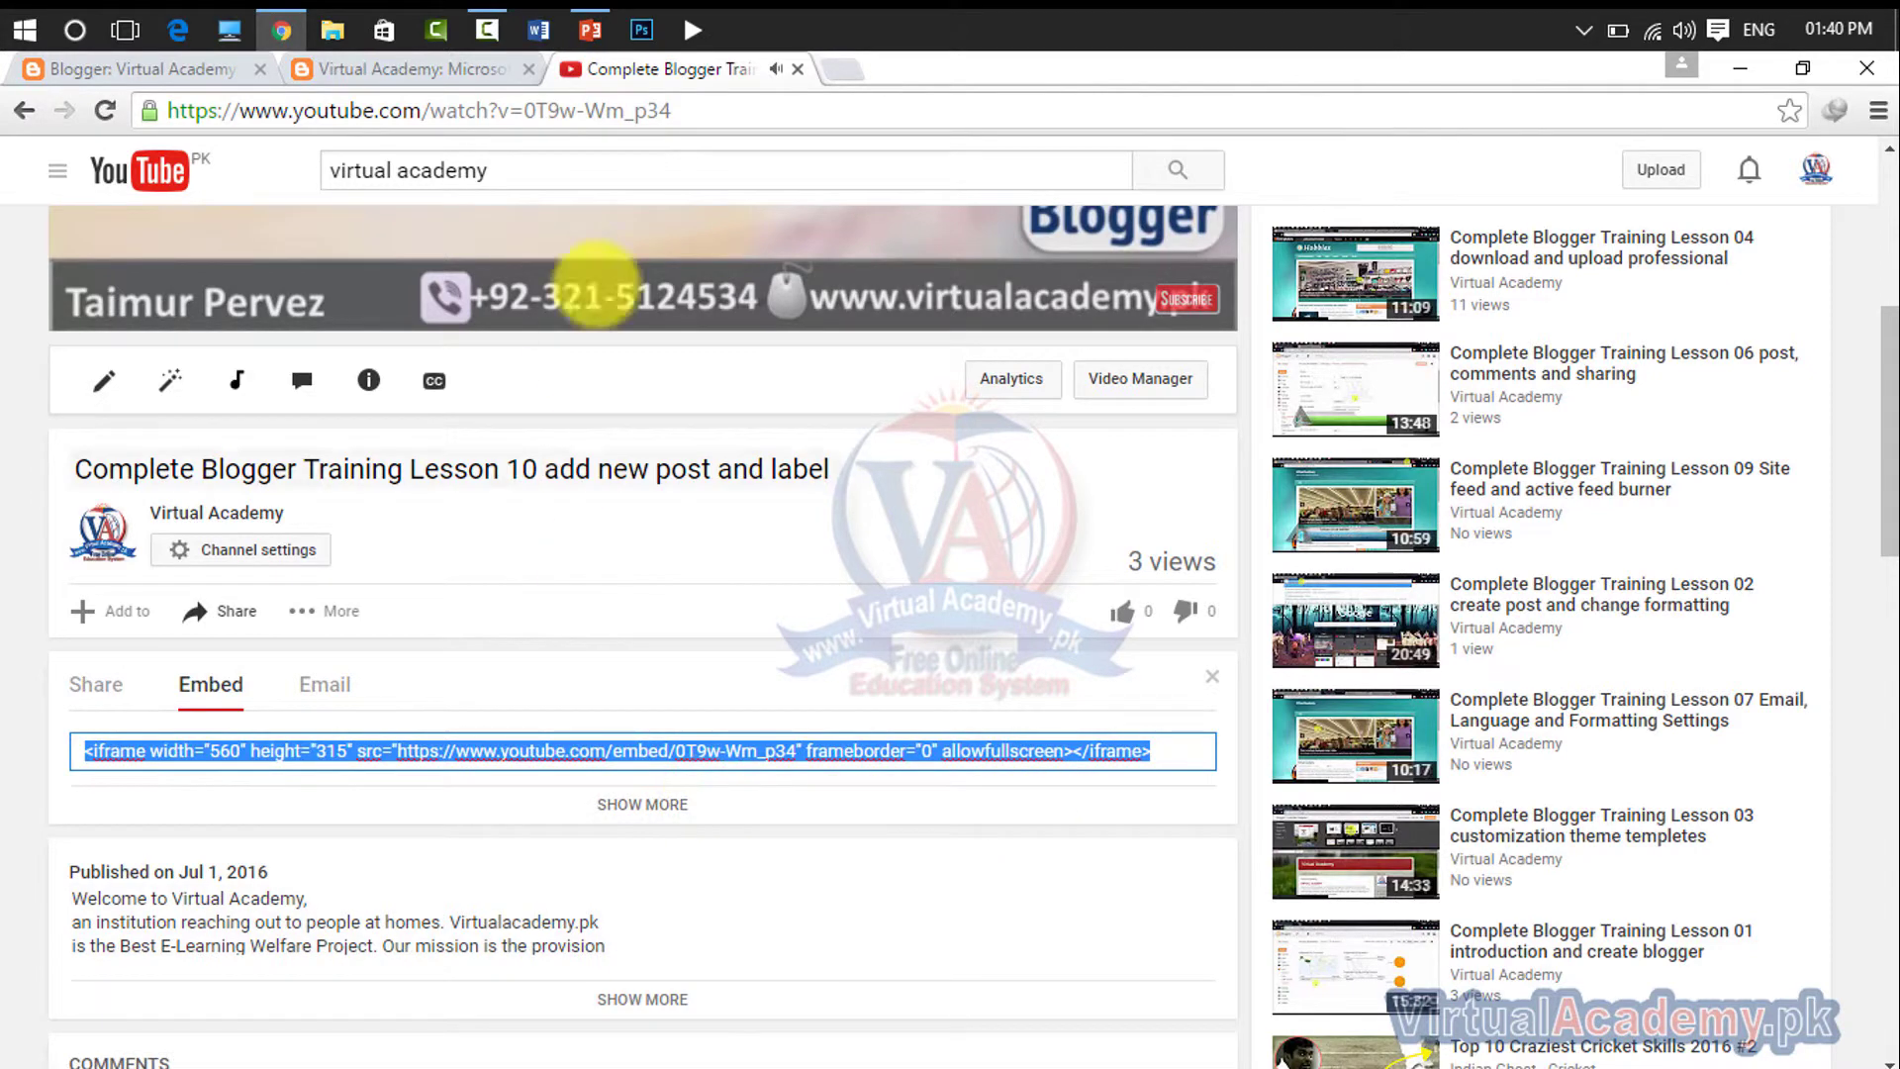
{"action": "left_click", "coordinate": [492, 77]}
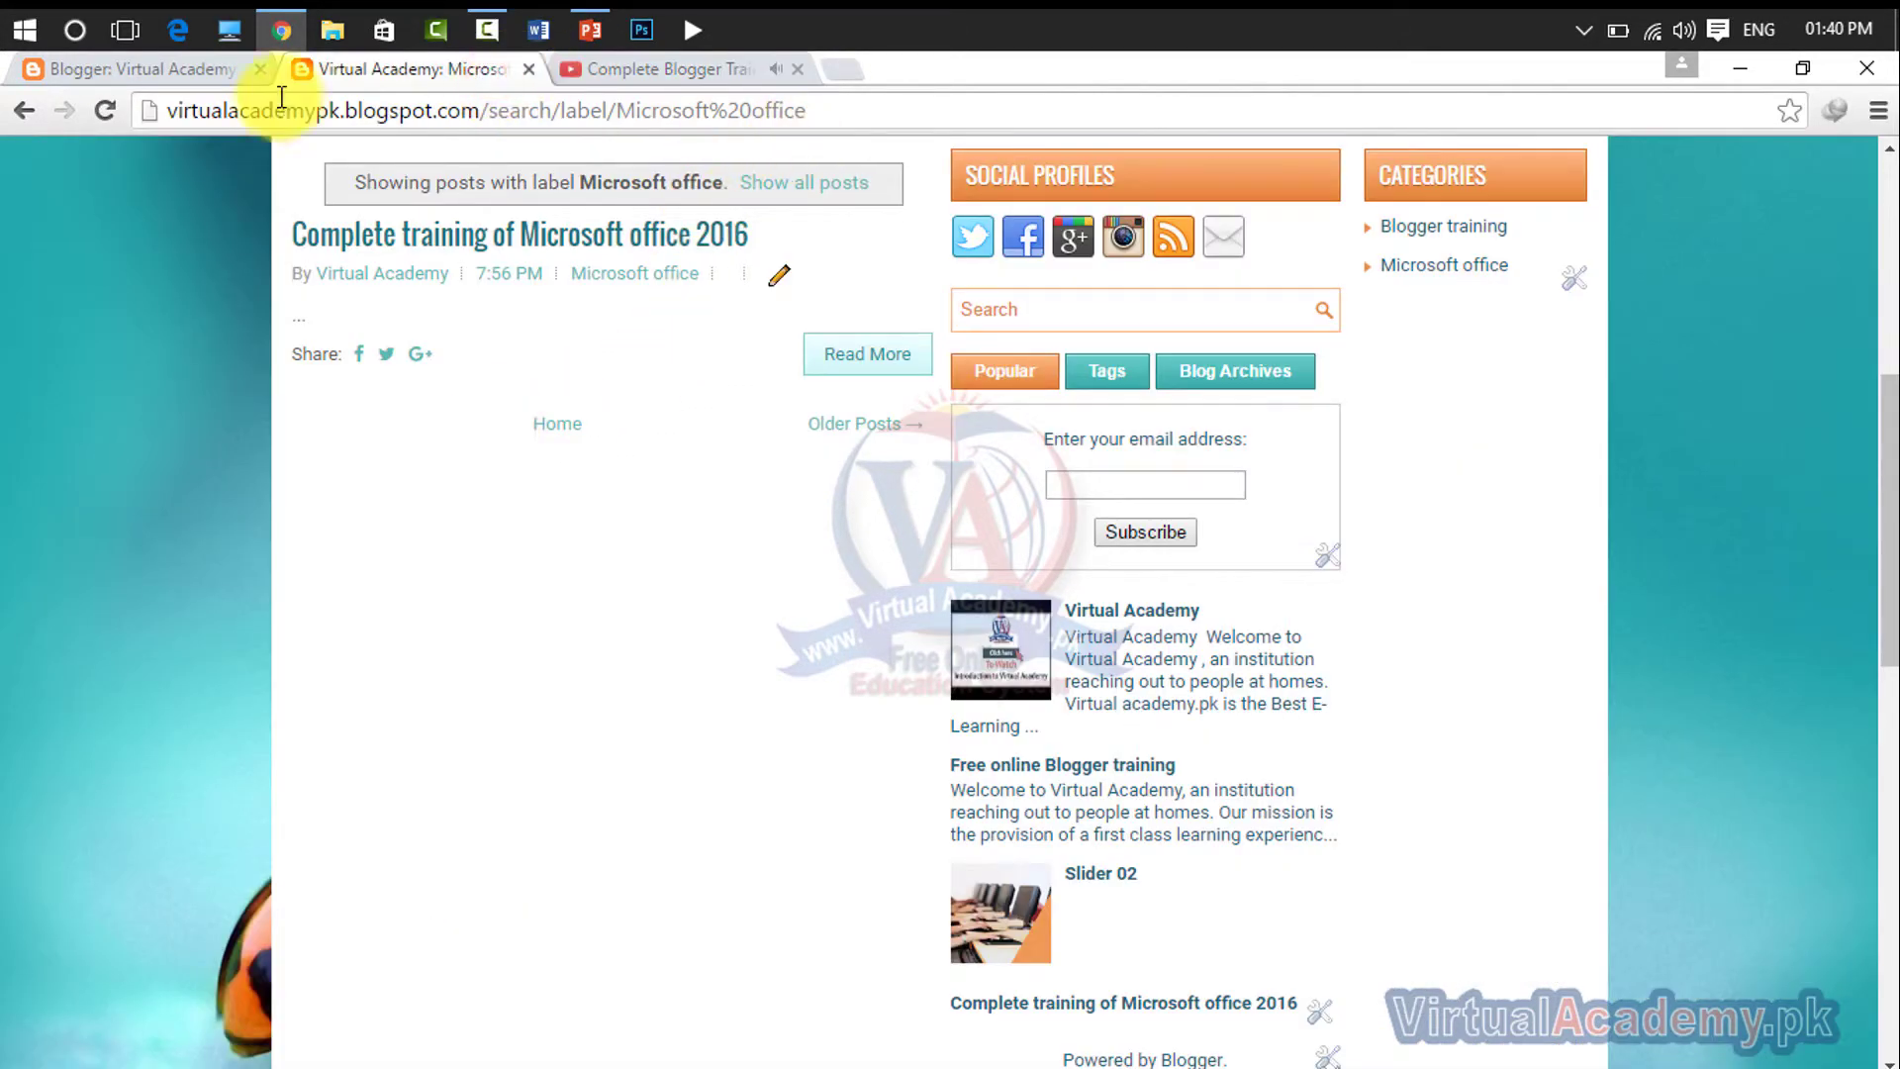
{"action": "left_click", "coordinate": [212, 69]}
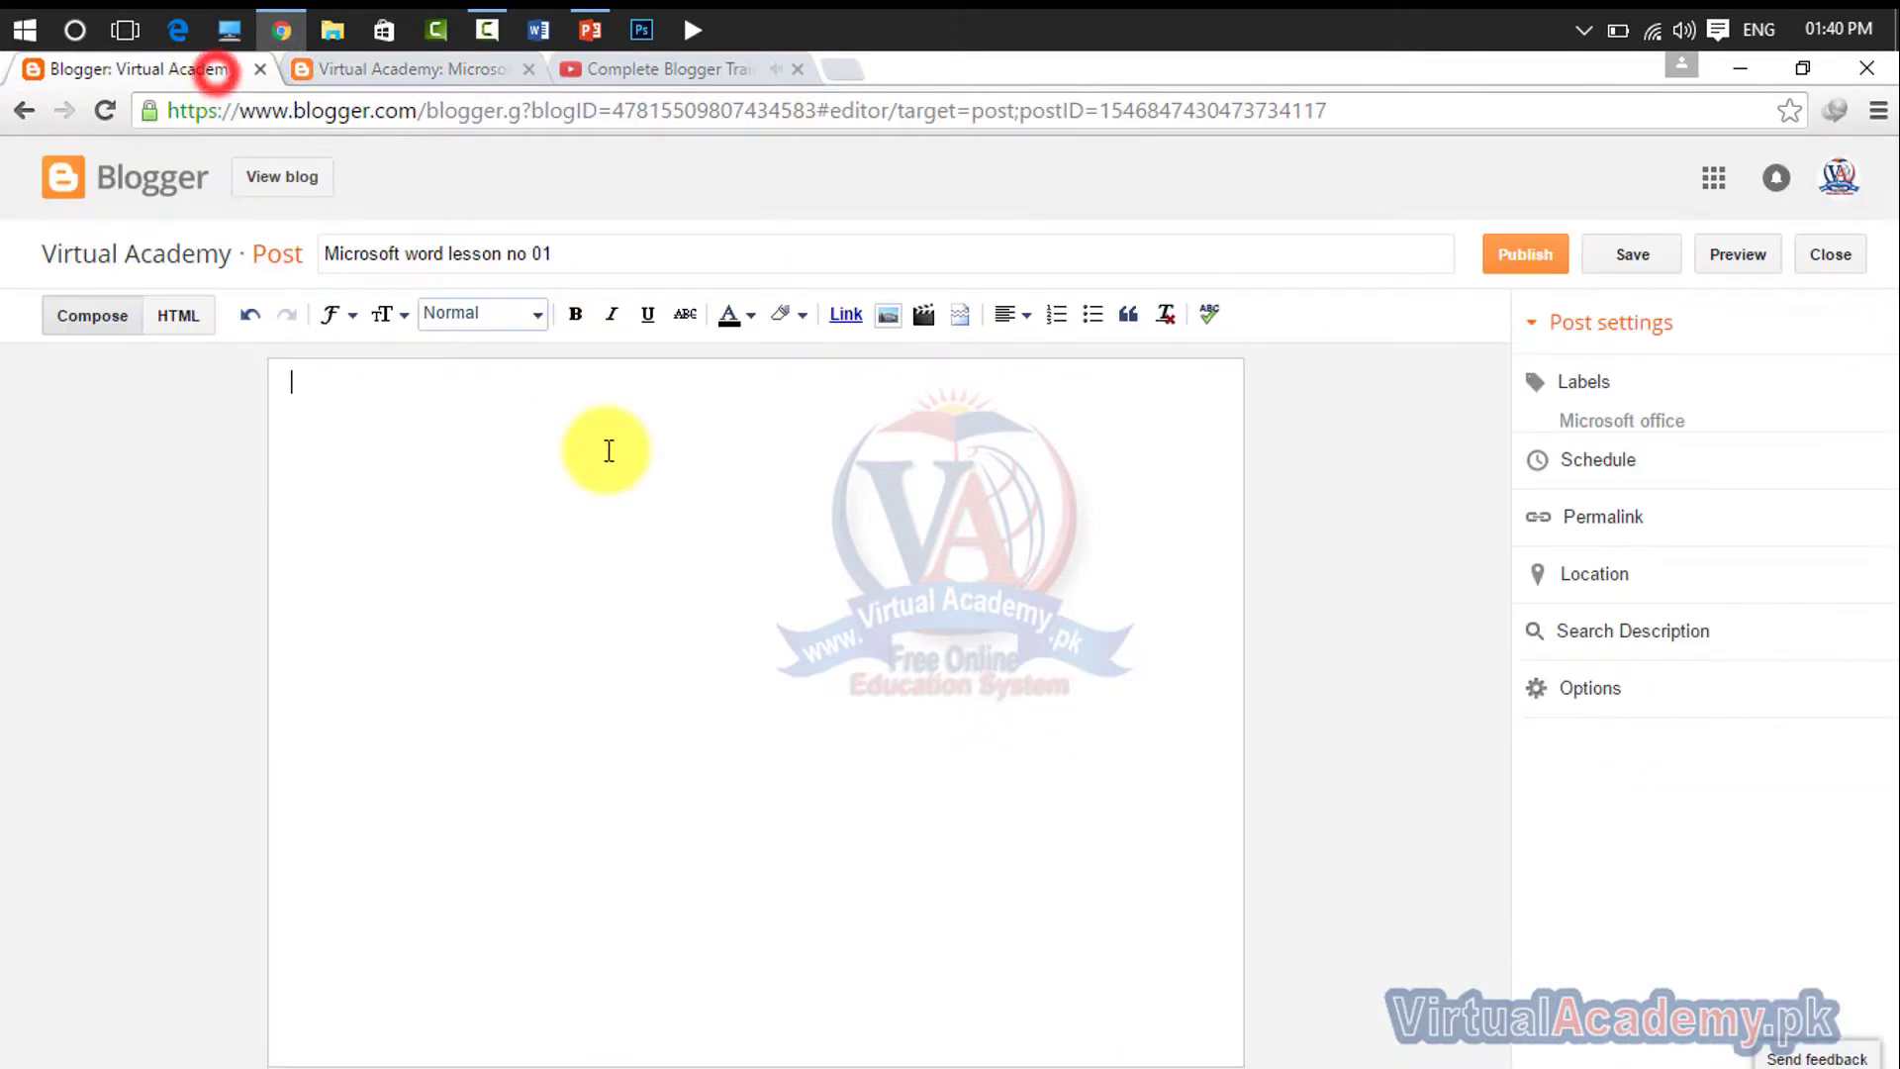
{"action": "left_click", "coordinate": [847, 314]}
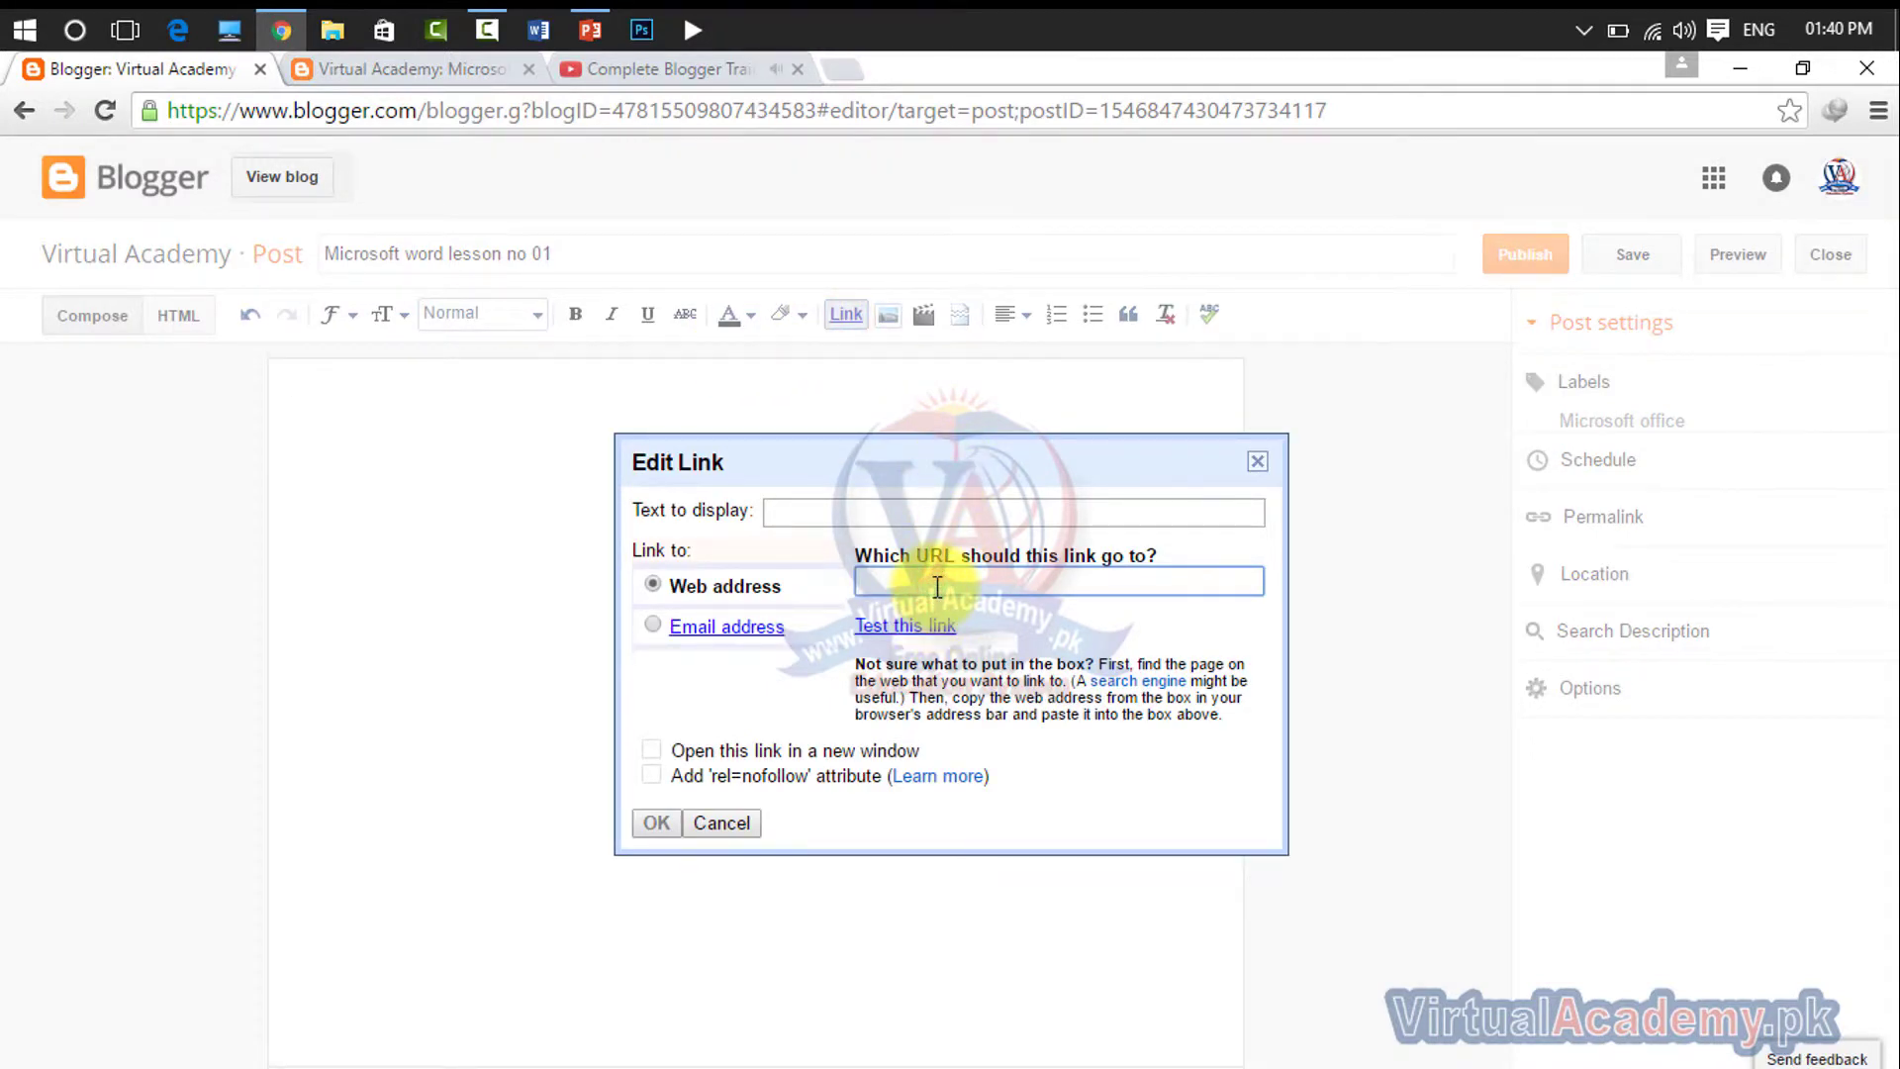
{"action": "key", "text": "ctrl+v"}
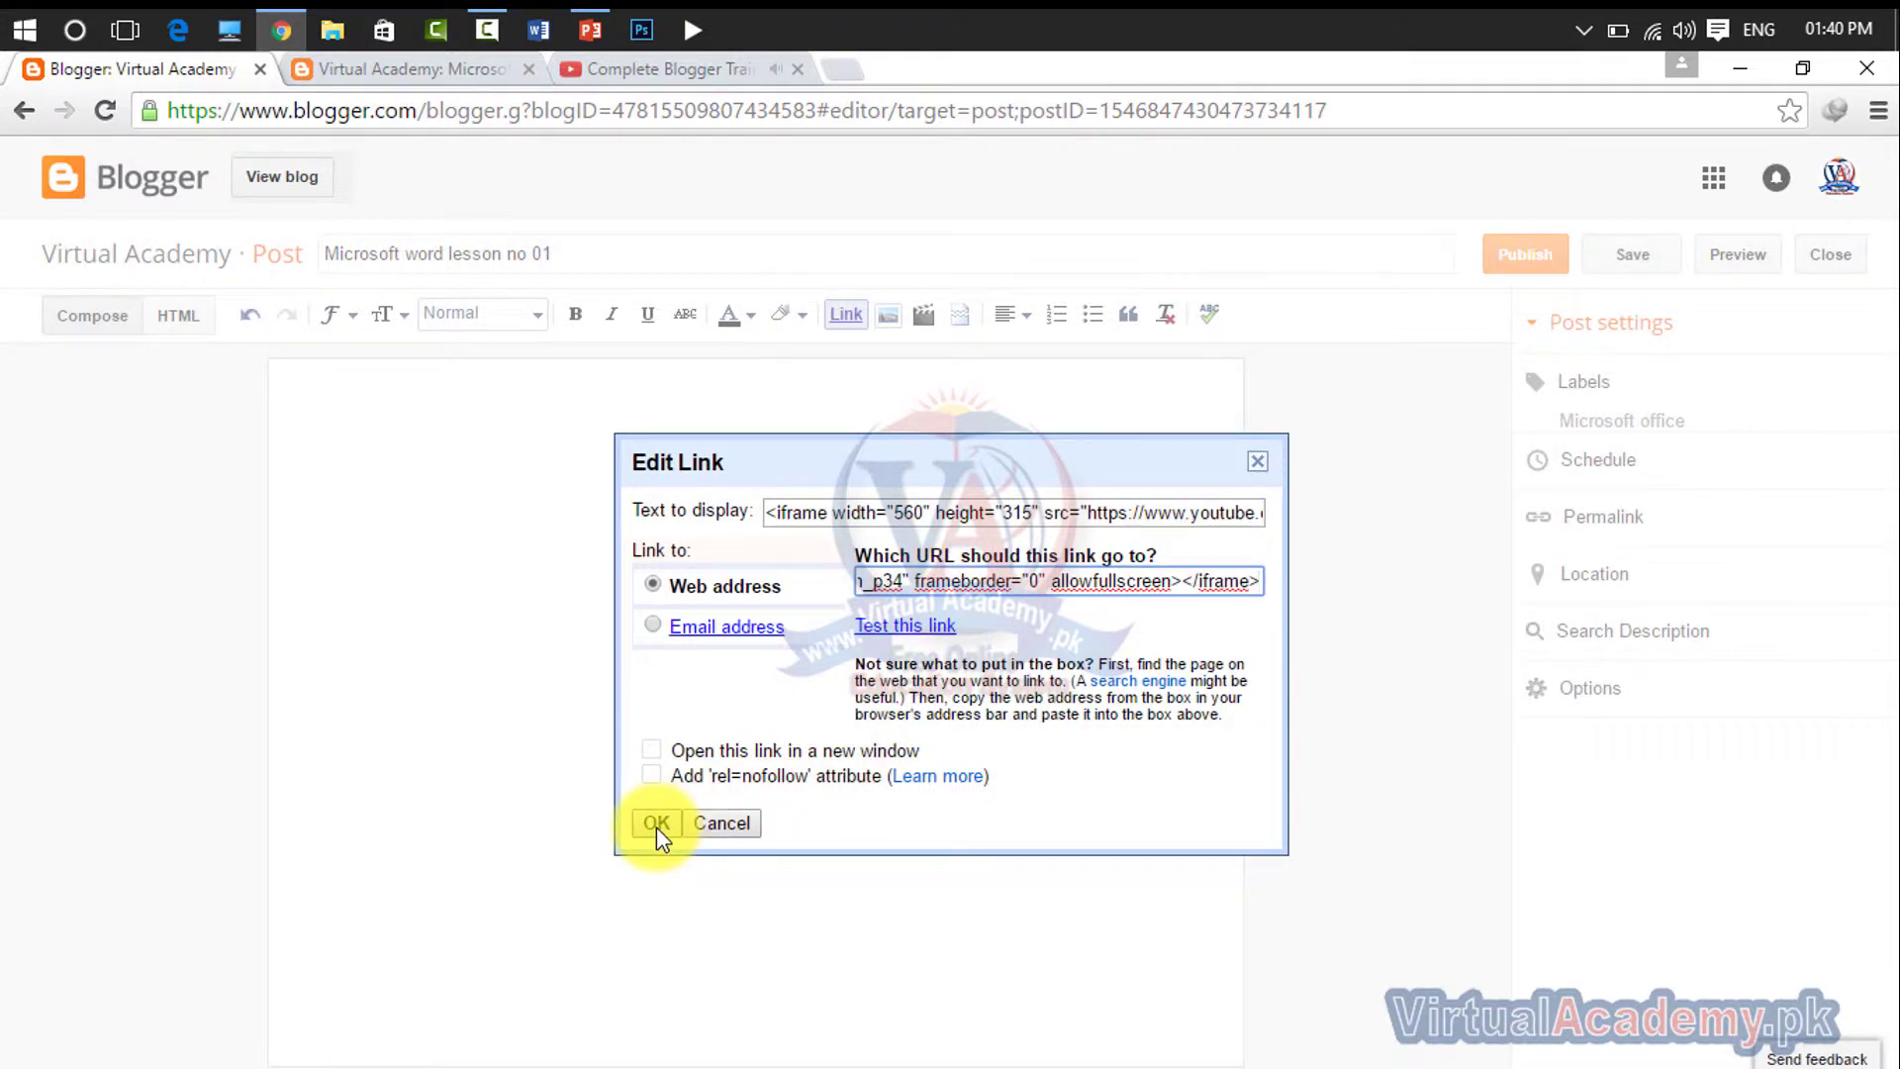
{"action": "left_click", "coordinate": [1258, 462]}
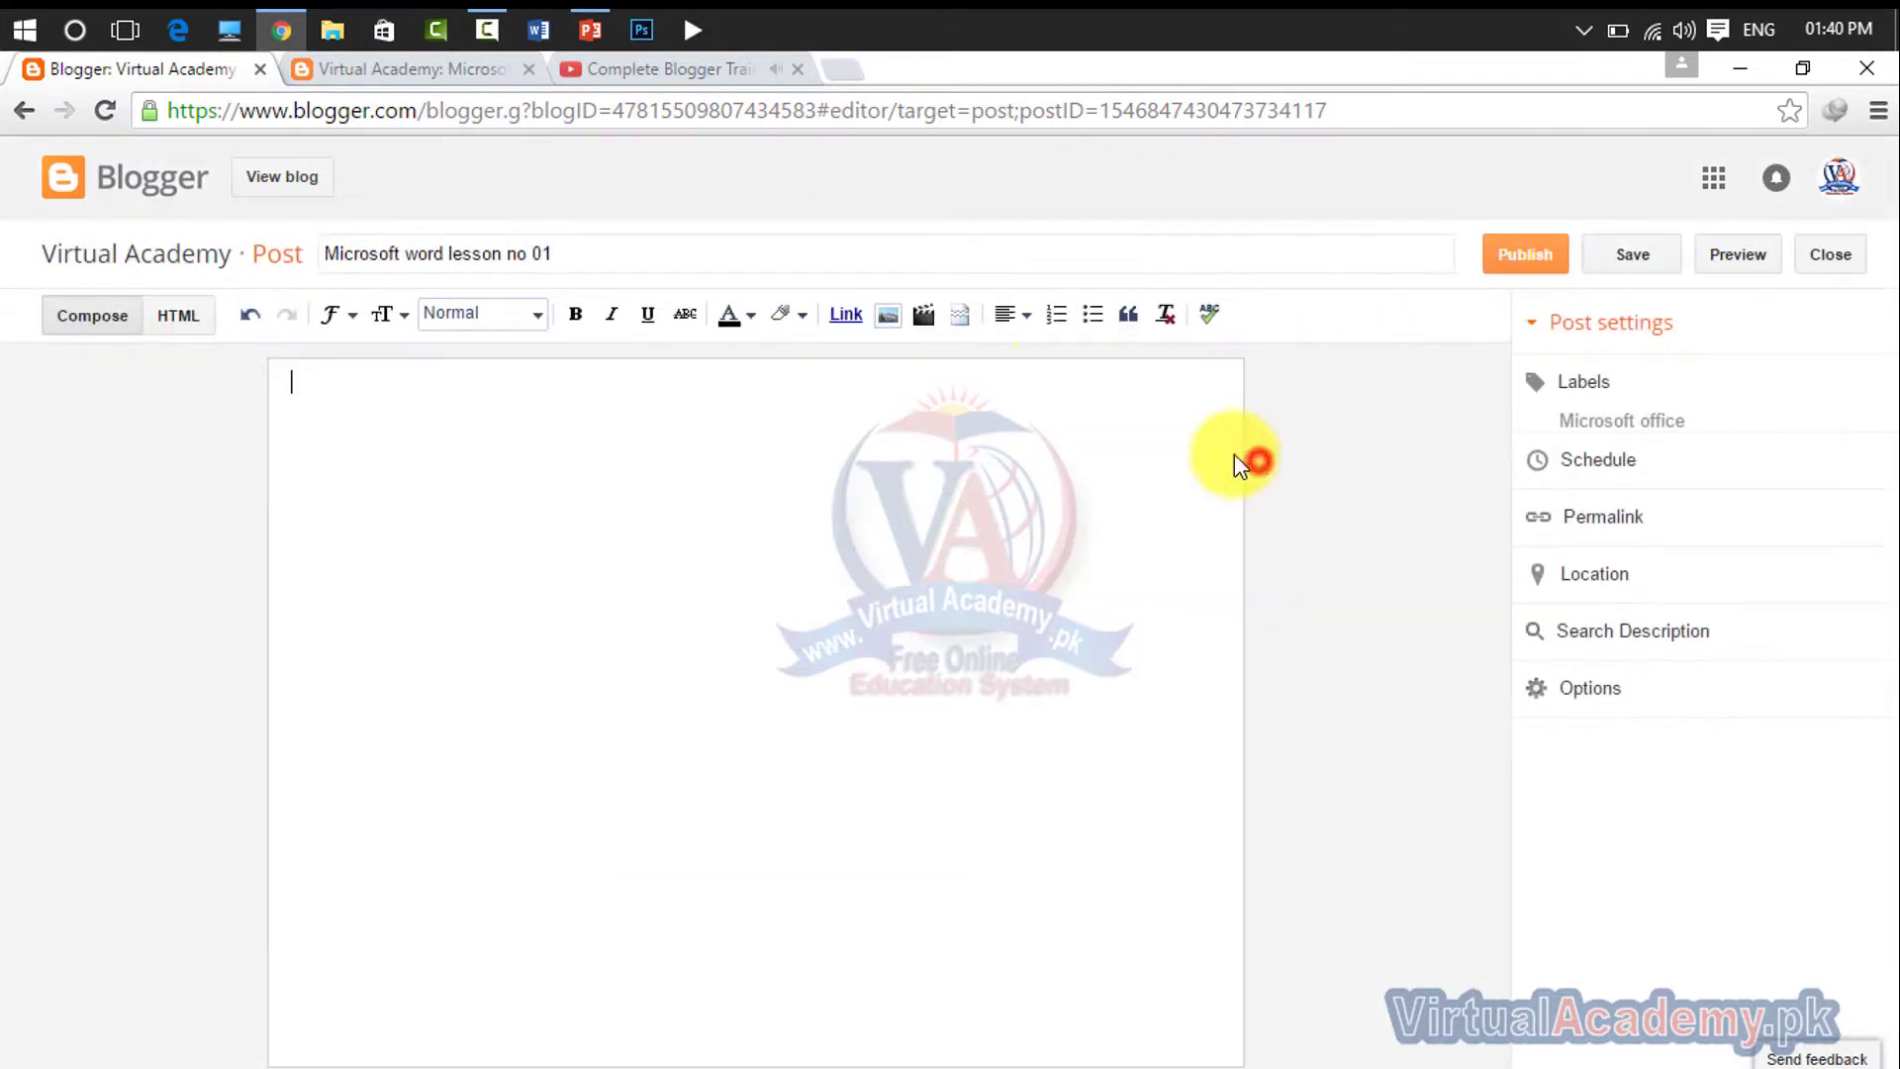
- Start adding a video from YouTube to the post, and pause the lesson video playing on its YouTube page
{"action": "left_click", "coordinate": [920, 315]}
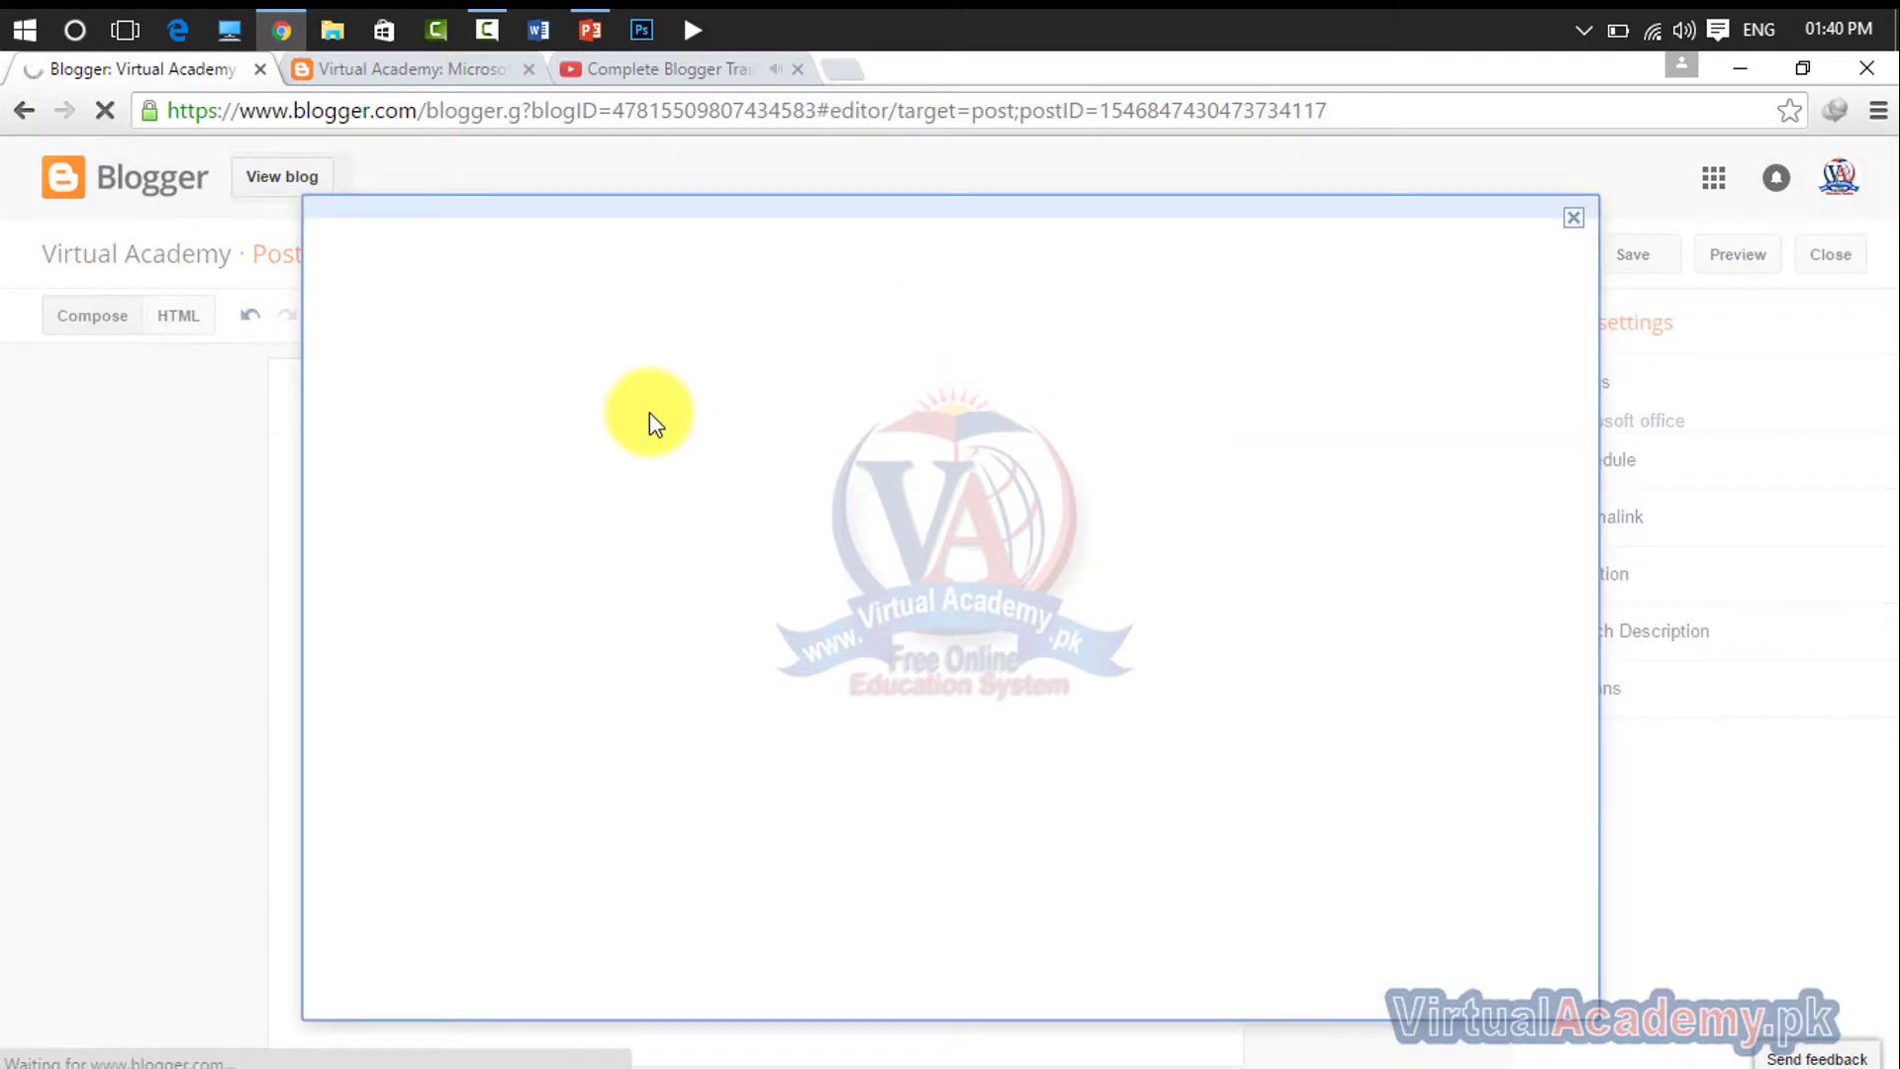
{"action": "left_click", "coordinate": [614, 67]}
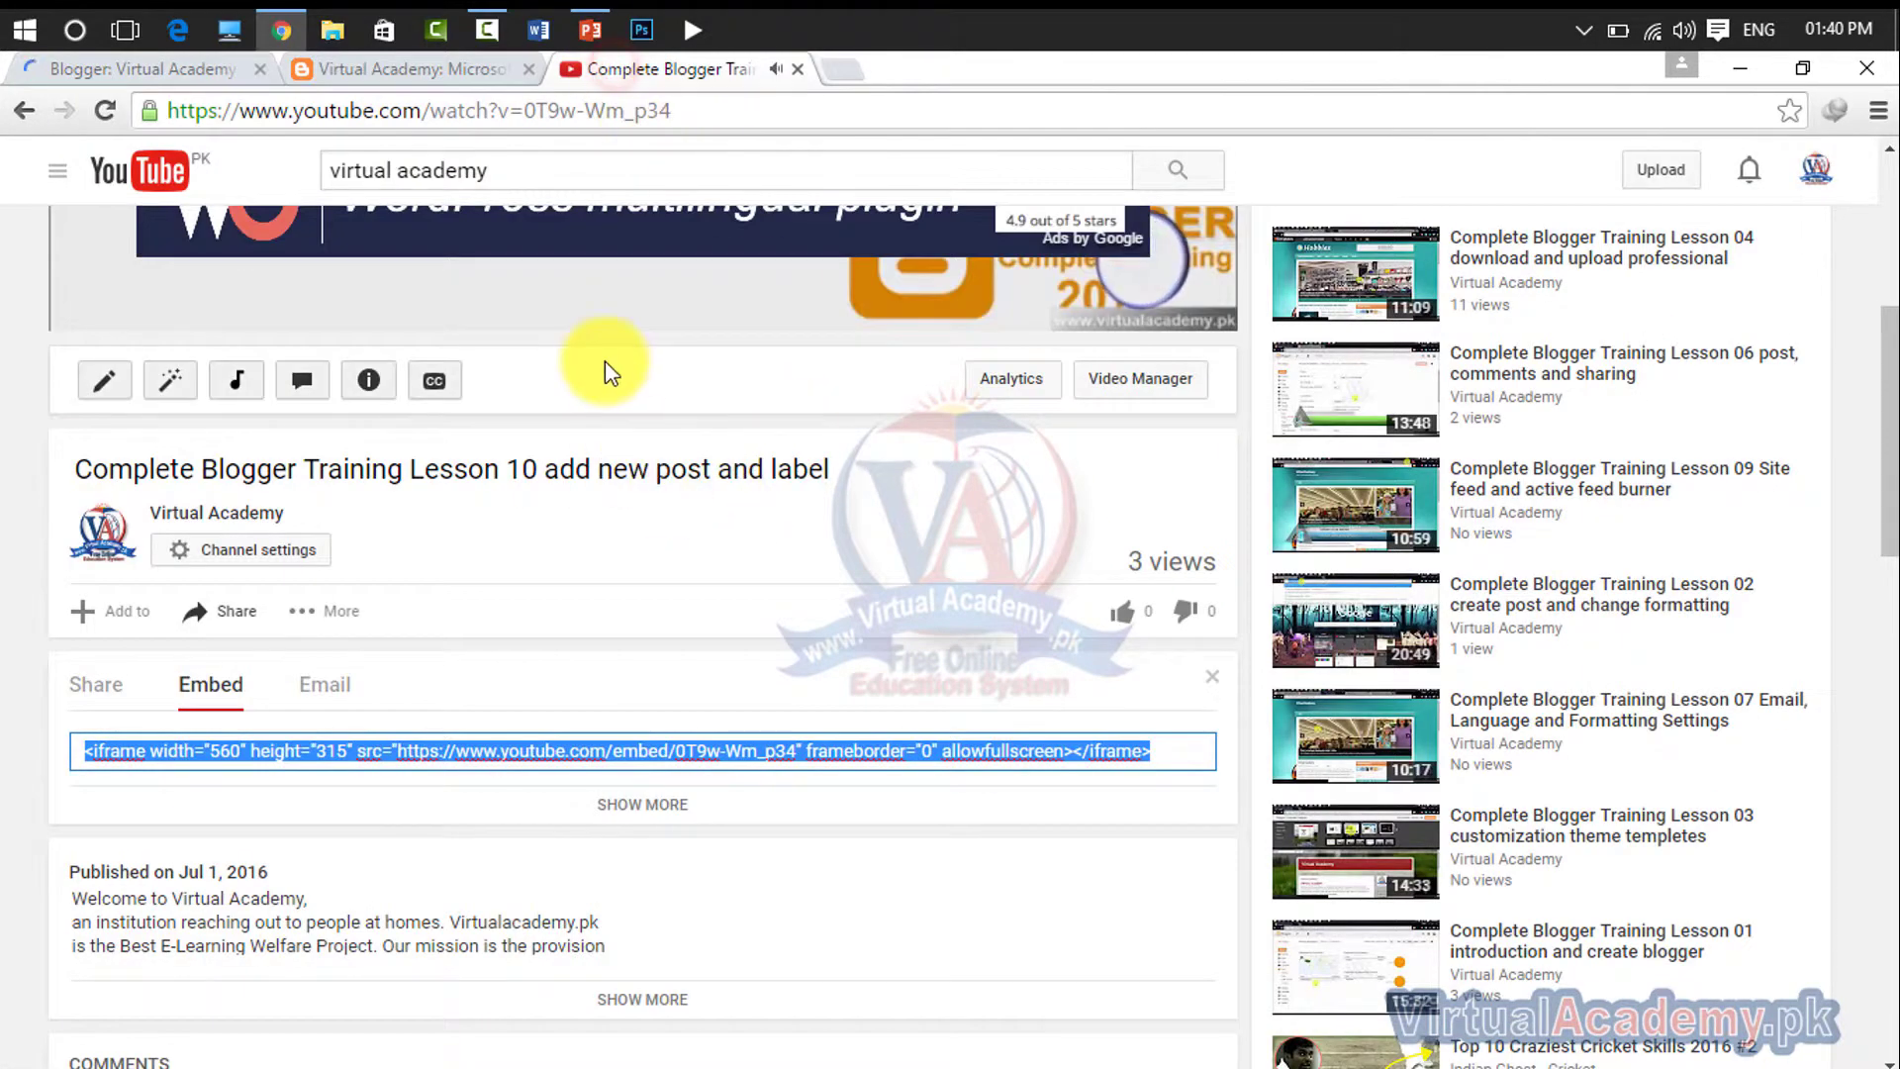
{"action": "scroll", "coordinate": [425, 436], "scroll_direction": "up", "scroll_amount": 3}
{"action": "left_click", "coordinate": [89, 725]}
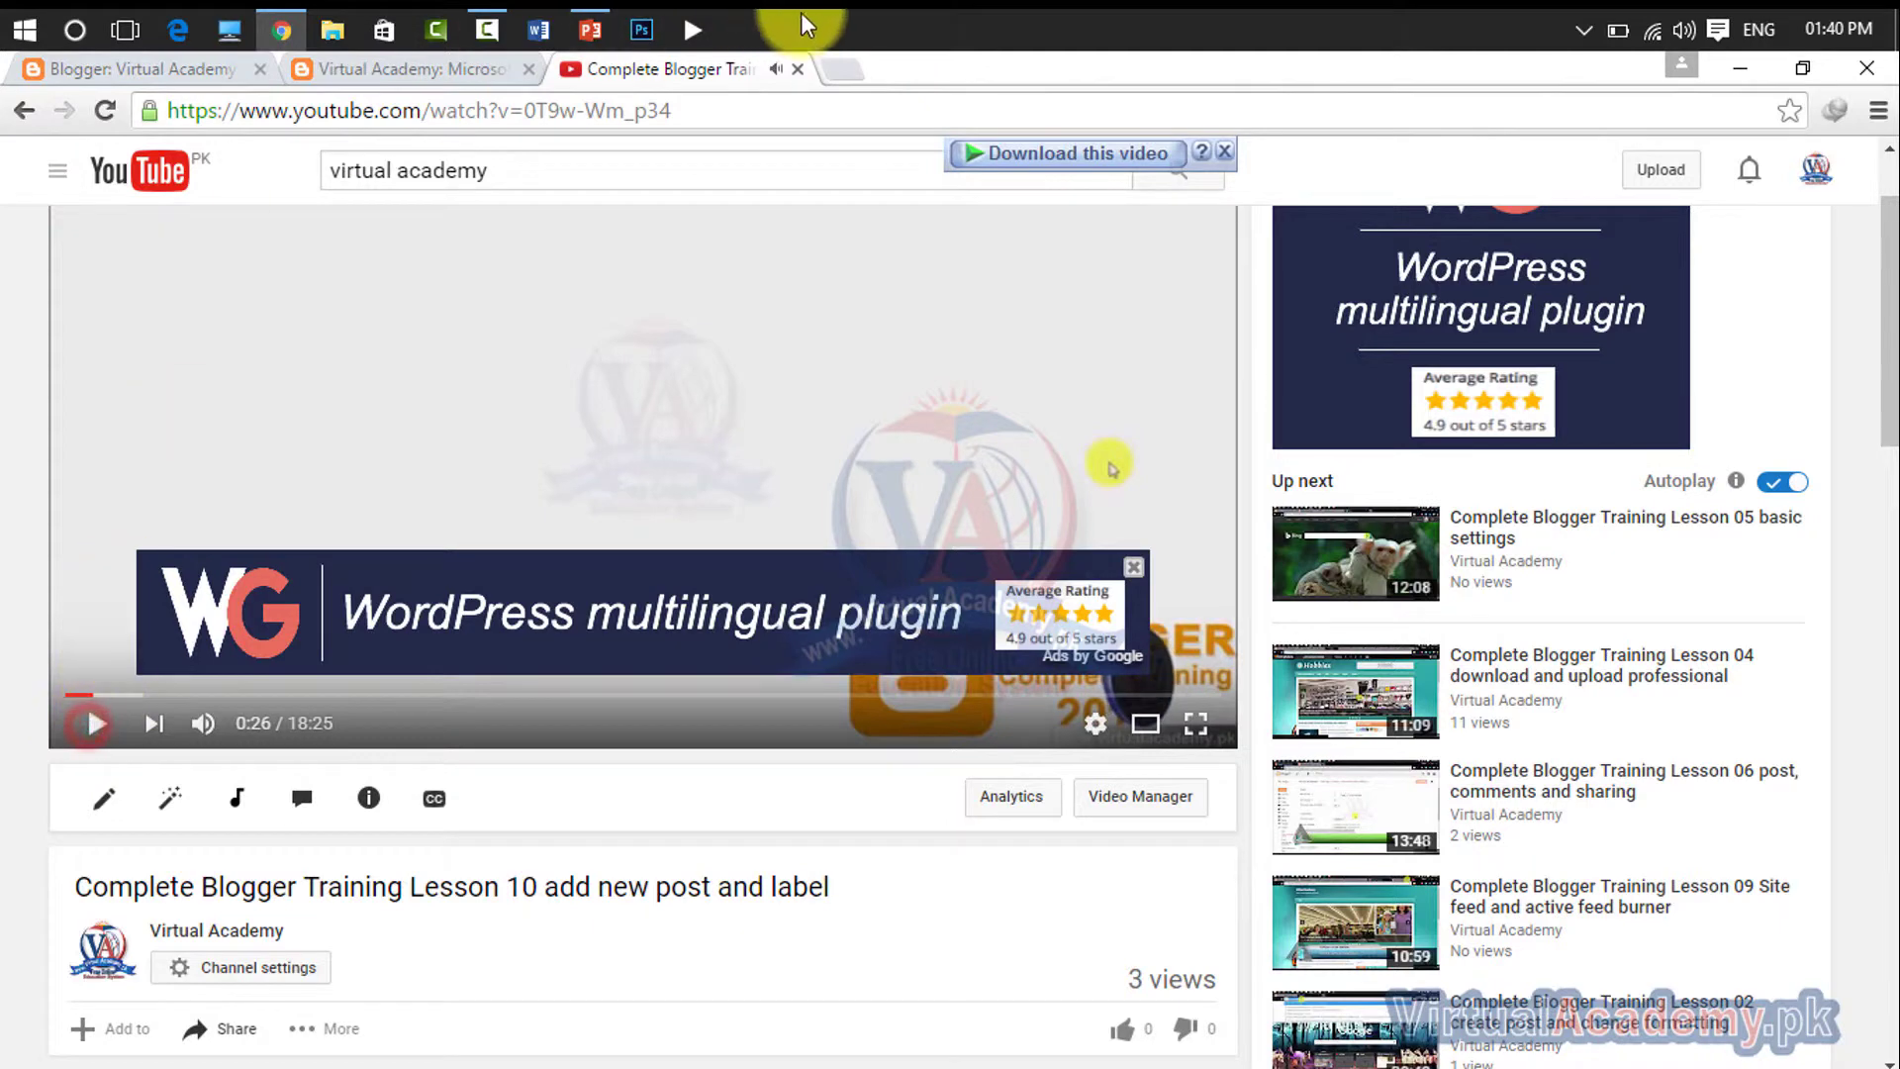
{"action": "left_click", "coordinate": [463, 69]}
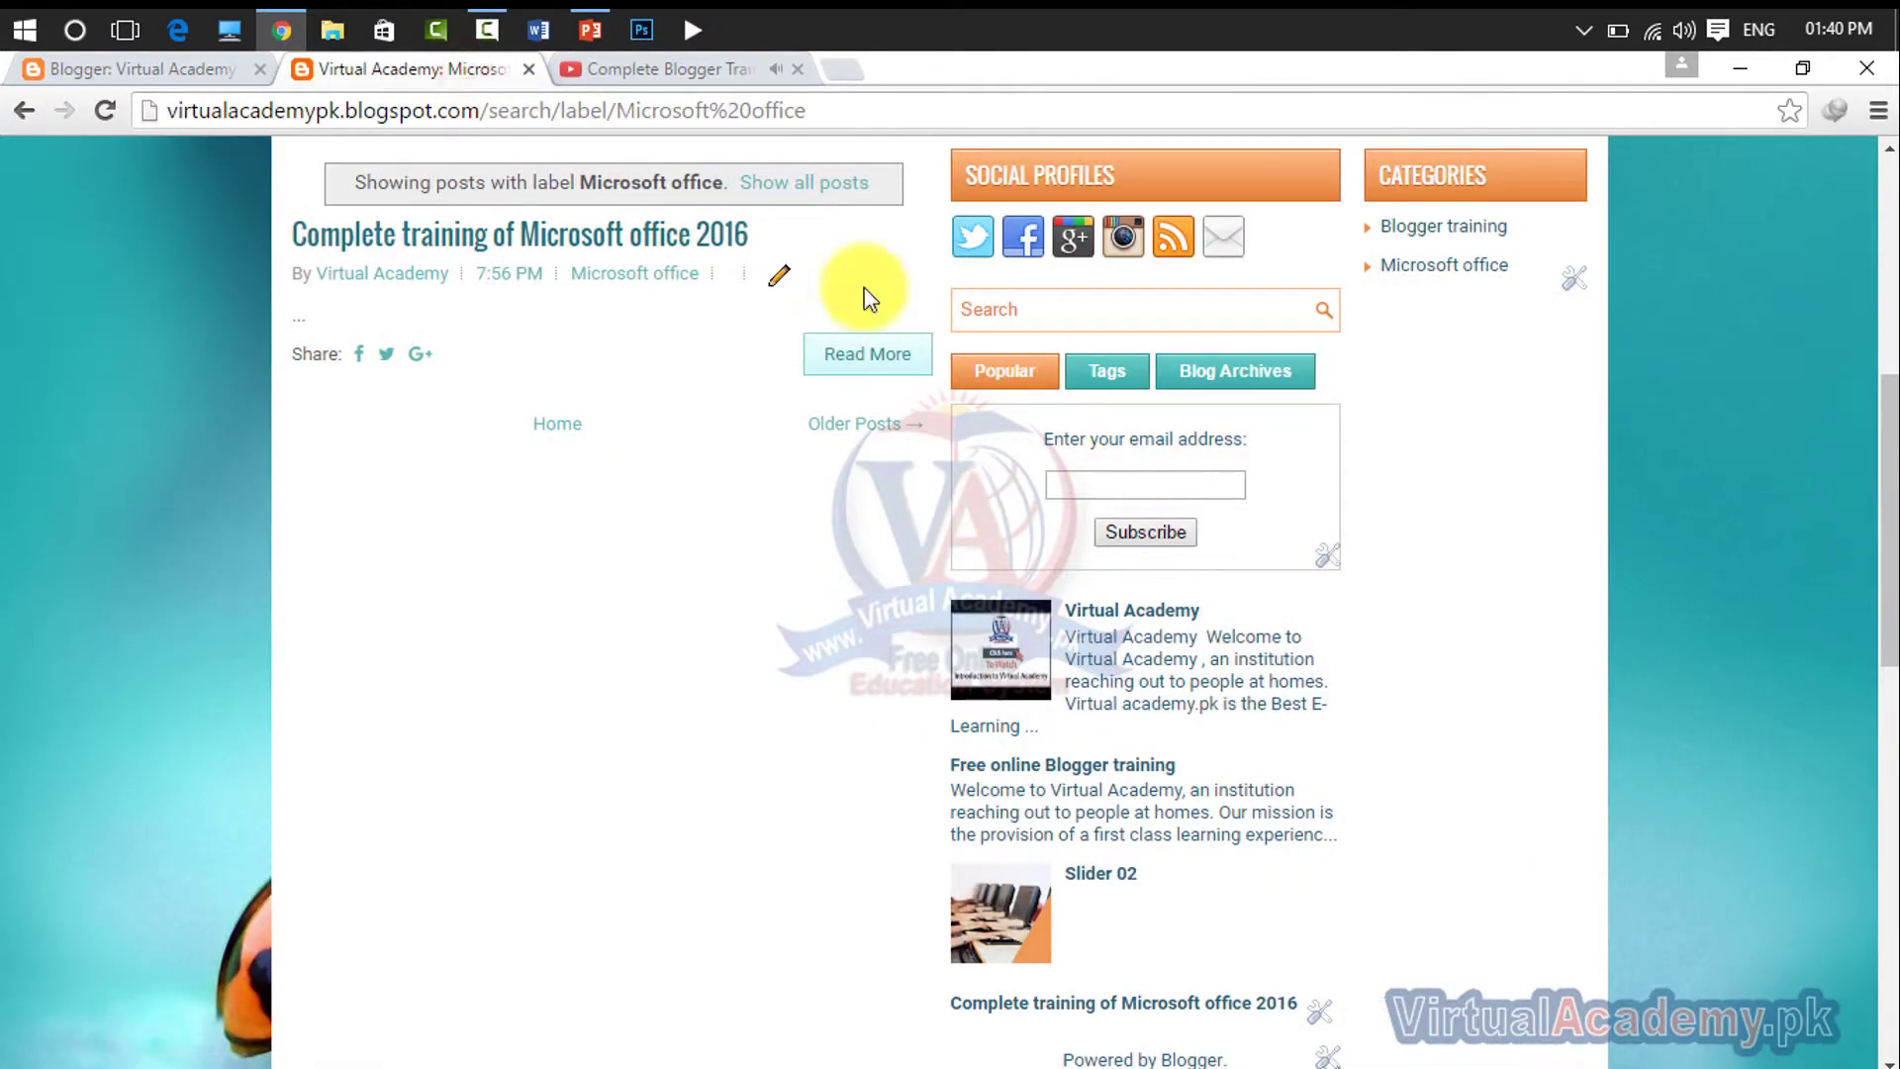
{"action": "left_click", "coordinate": [198, 69]}
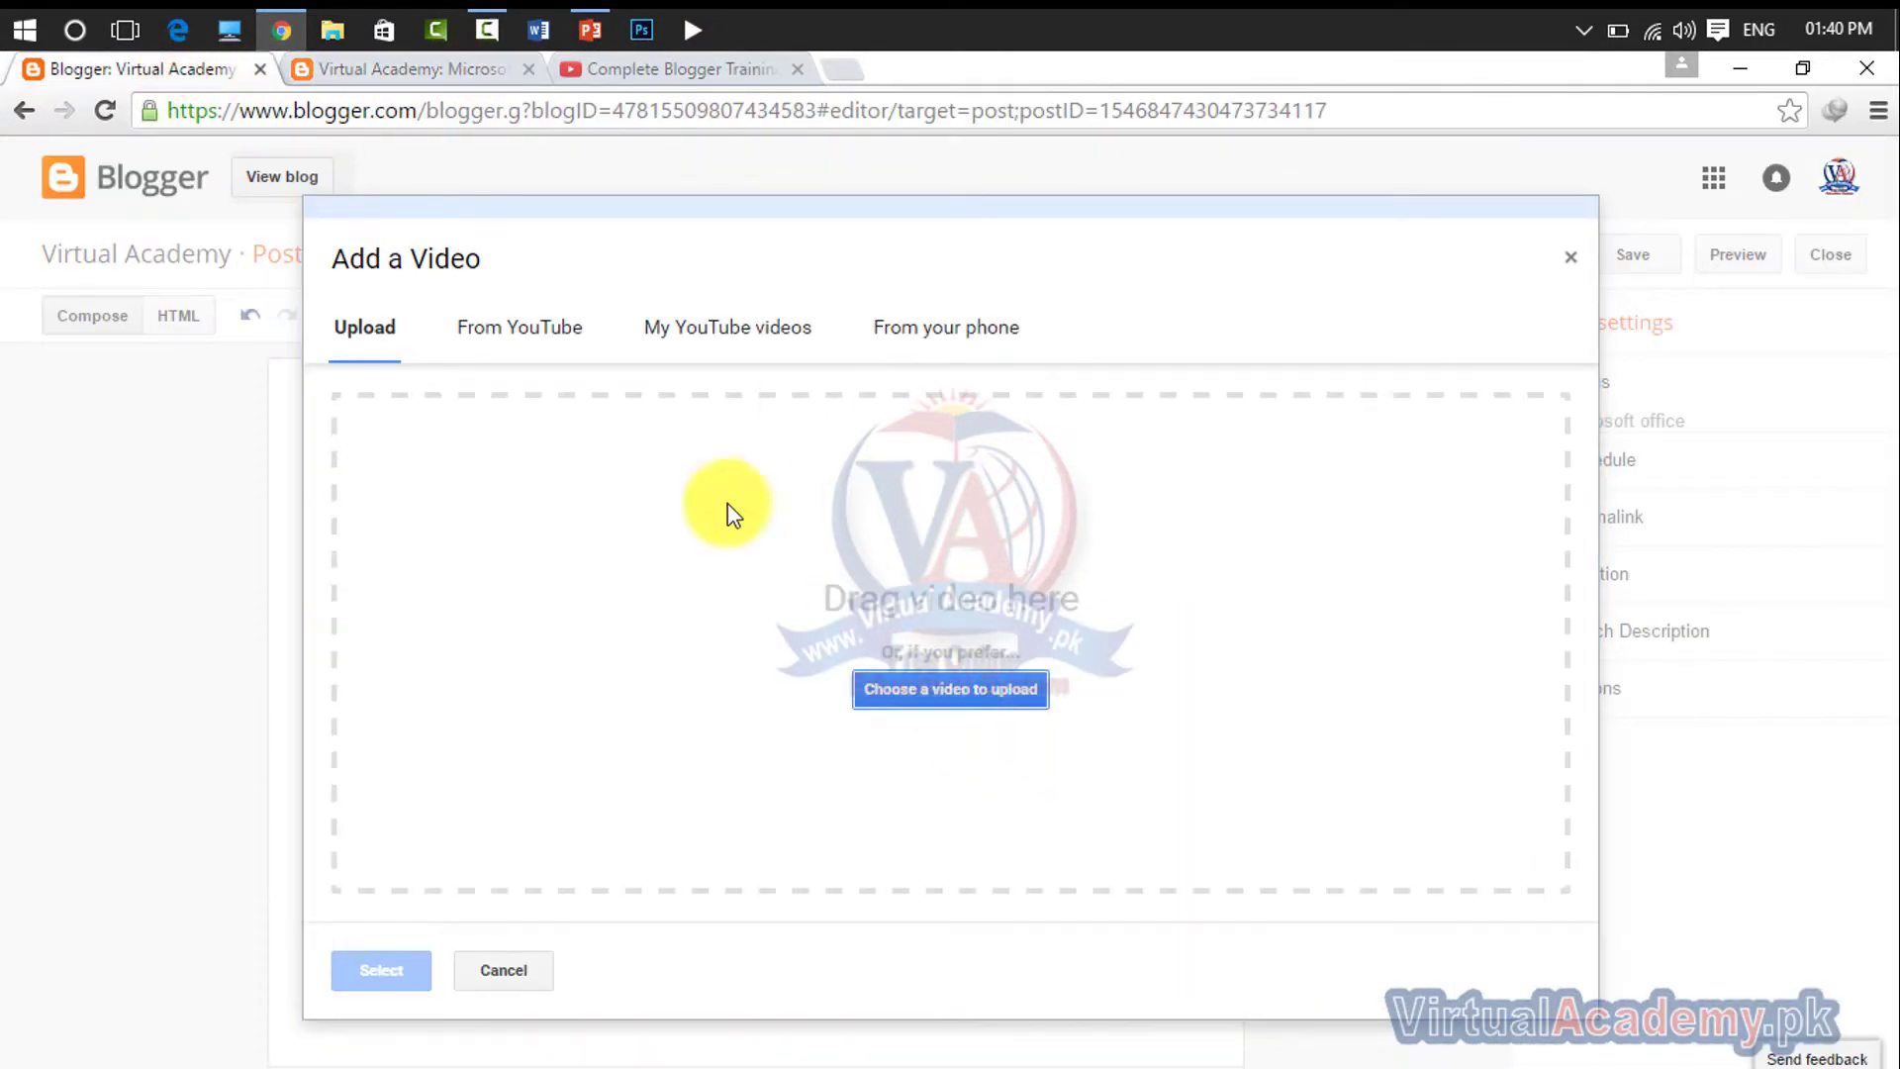
{"action": "left_click", "coordinate": [542, 333]}
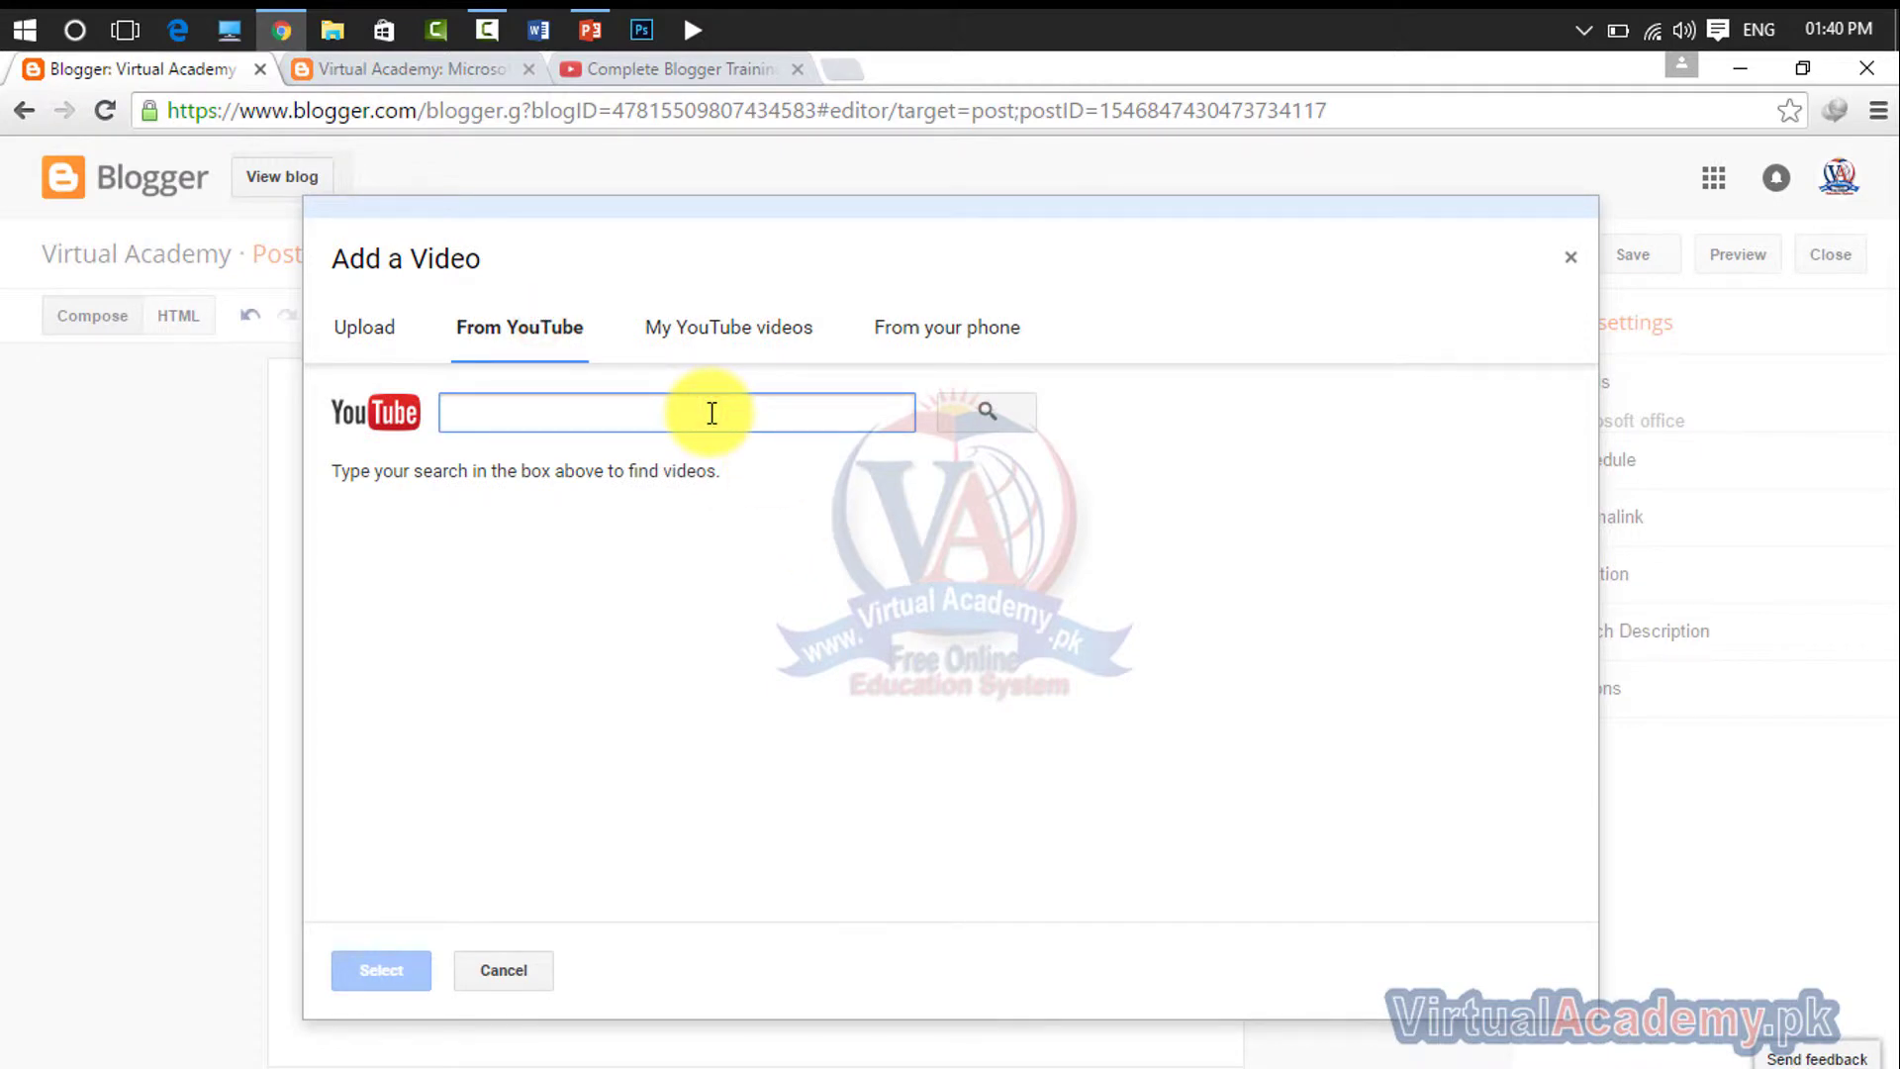
- Try to find the YouTube video by searching with its pasted iframe embed code
{"action": "key", "text": "ctrl+v"}
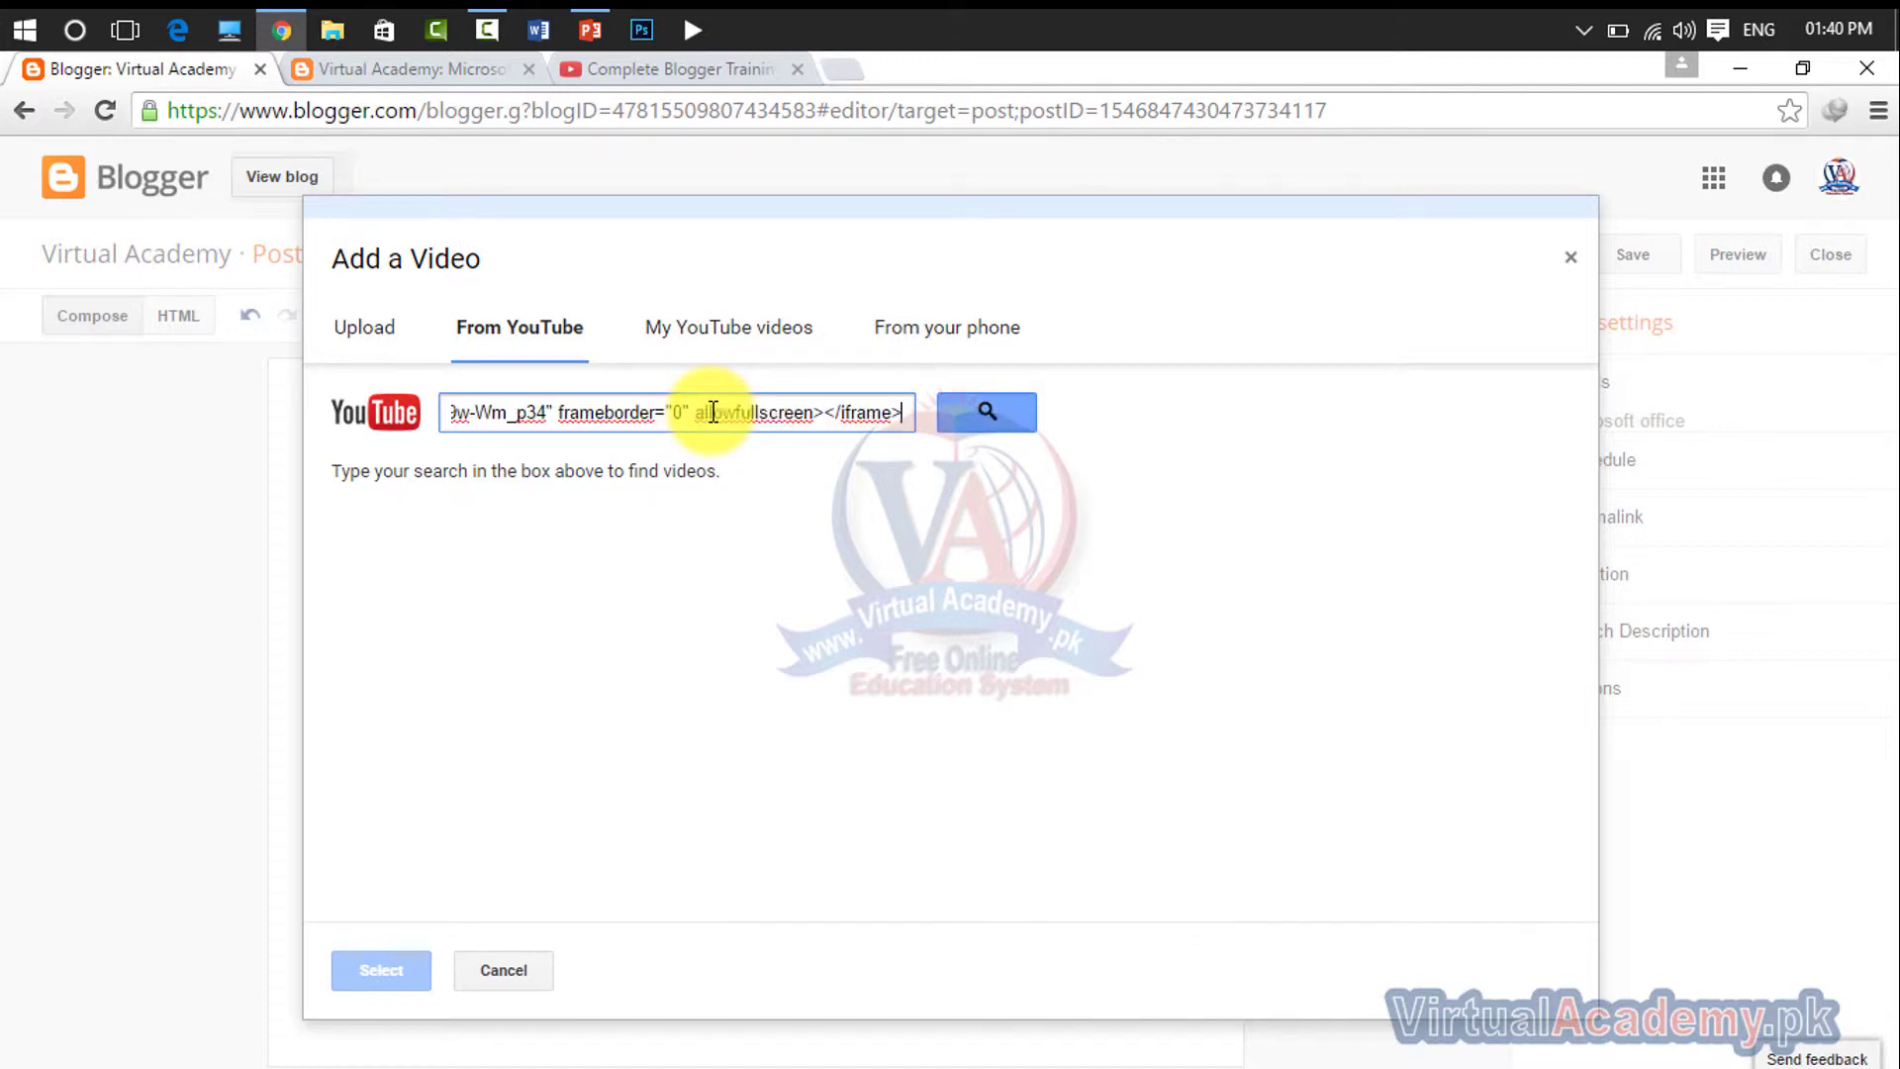
{"action": "left_click", "coordinate": [986, 411]}
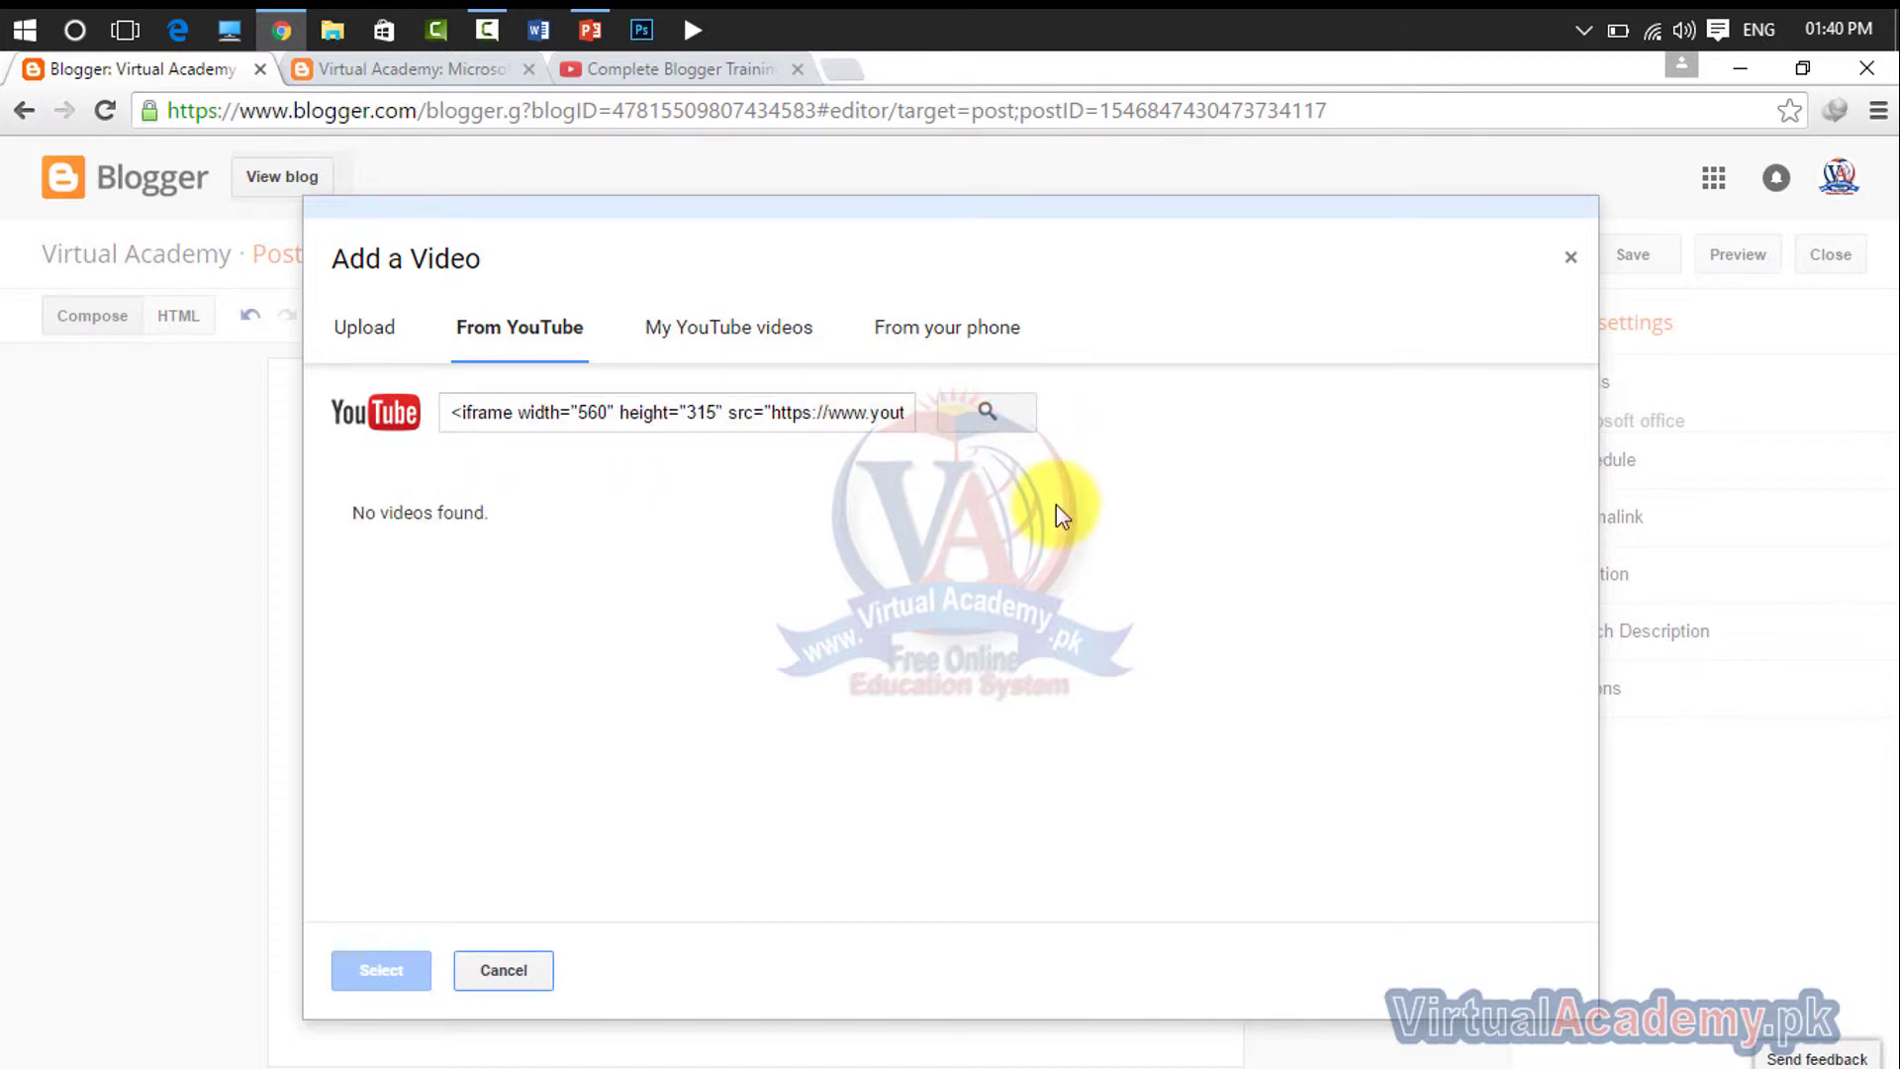
{"action": "left_click", "coordinate": [872, 409]}
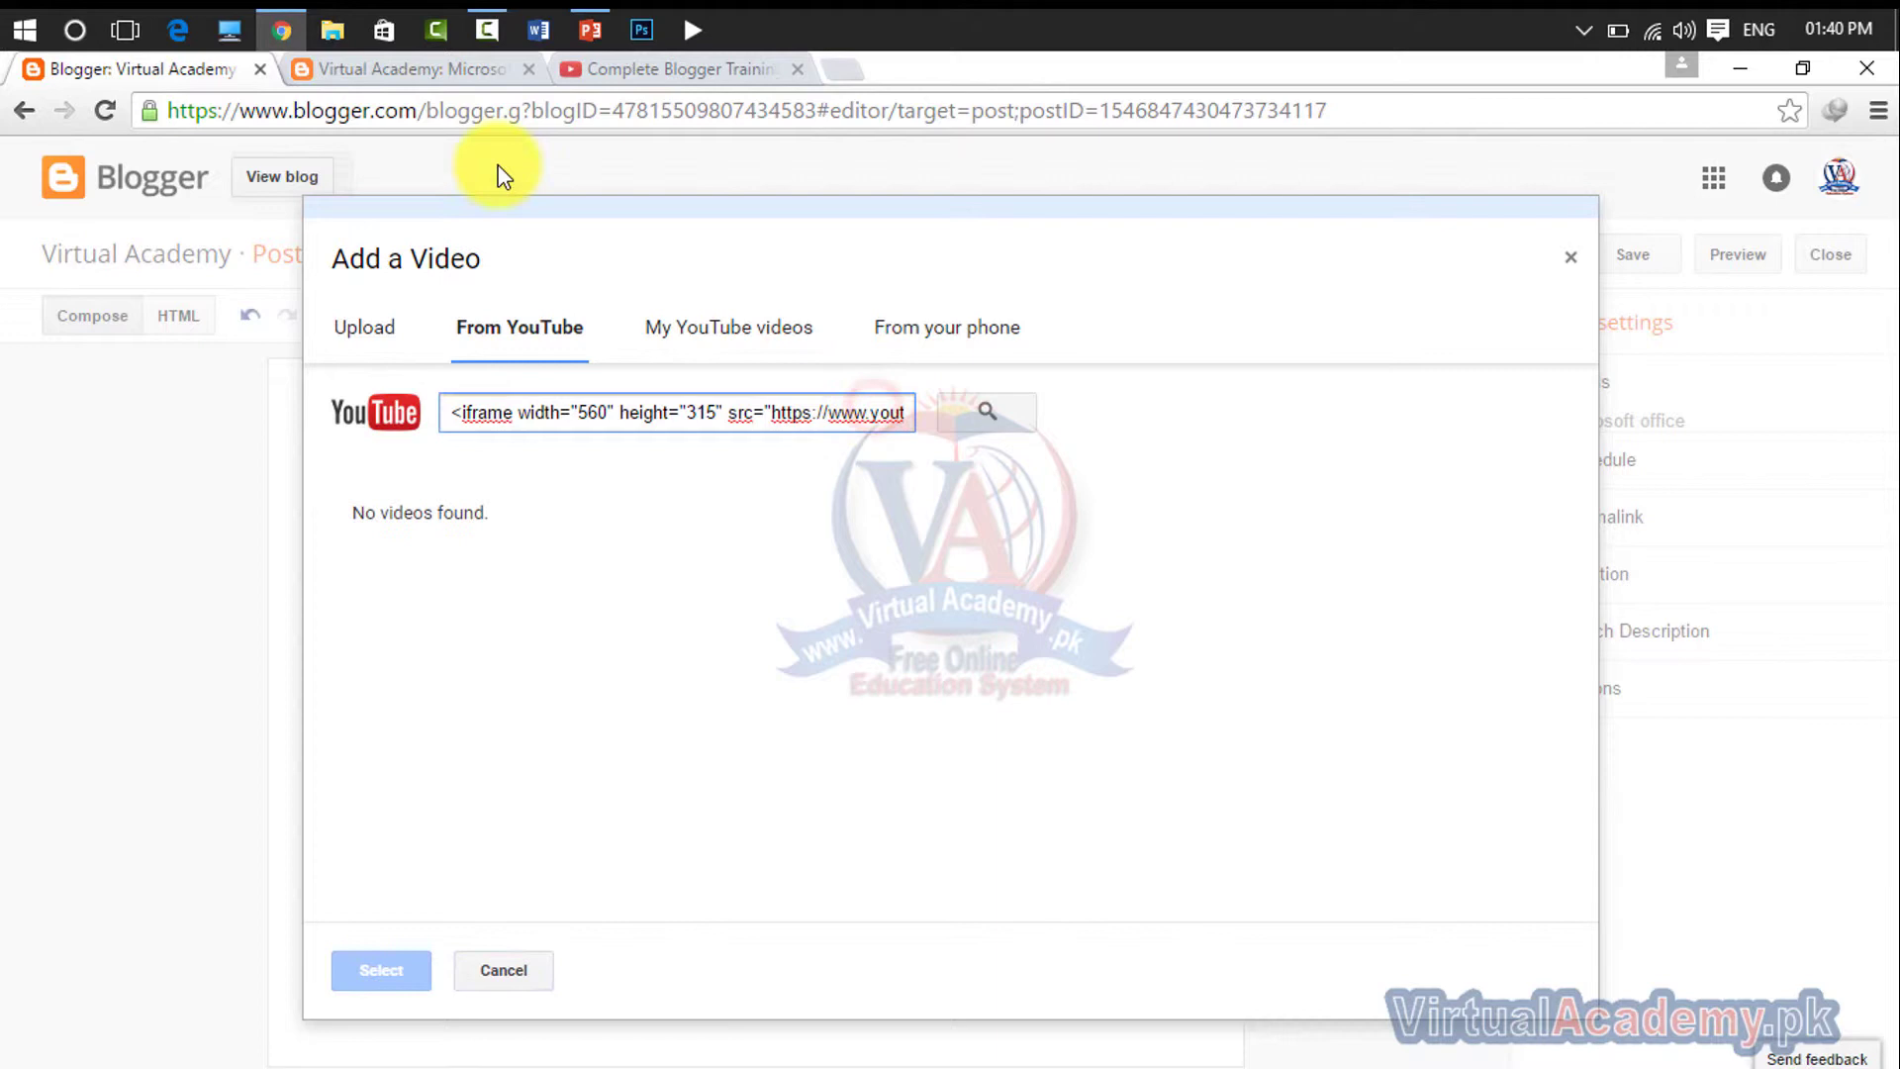
- Copy the video's web address from its YouTube page and return to the post's Add a Video dialog
{"action": "left_click", "coordinate": [667, 71]}
{"action": "left_click", "coordinate": [655, 109]}
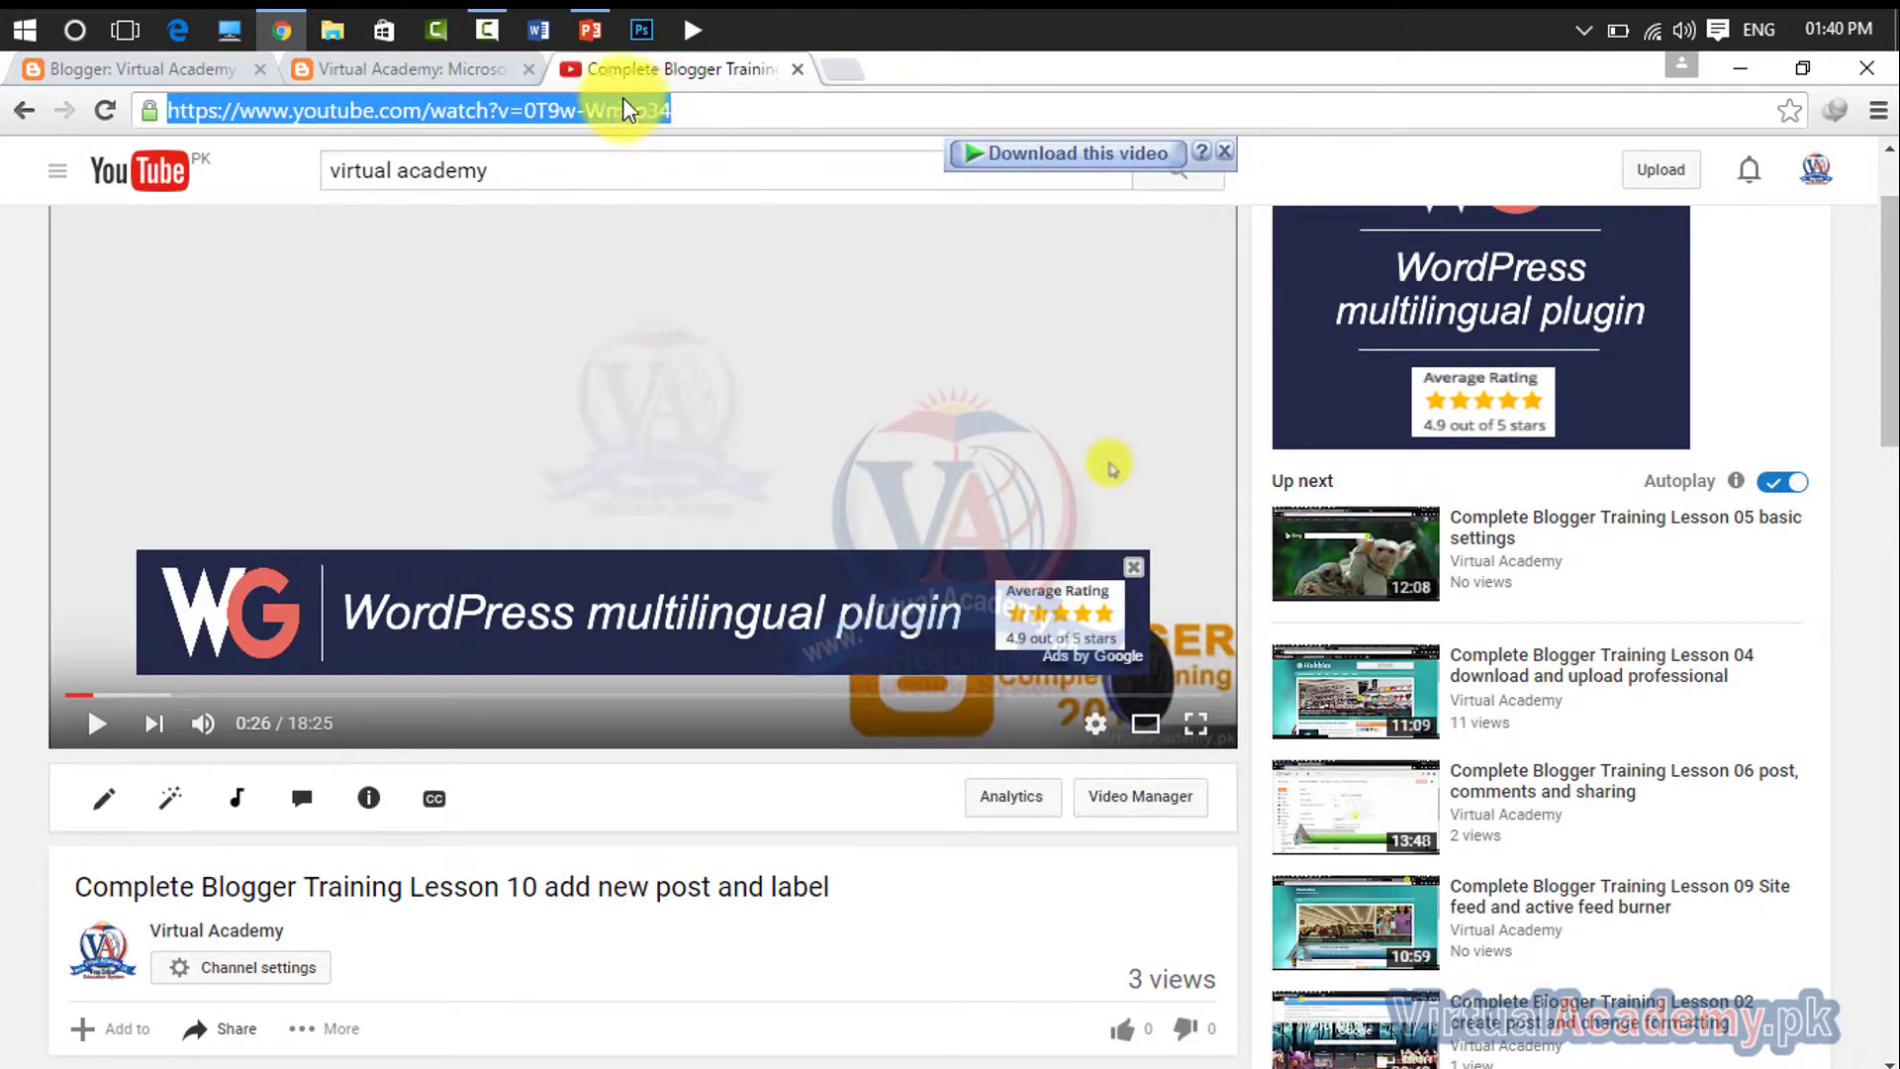
{"action": "left_click", "coordinate": [436, 65]}
{"action": "left_click", "coordinate": [181, 71]}
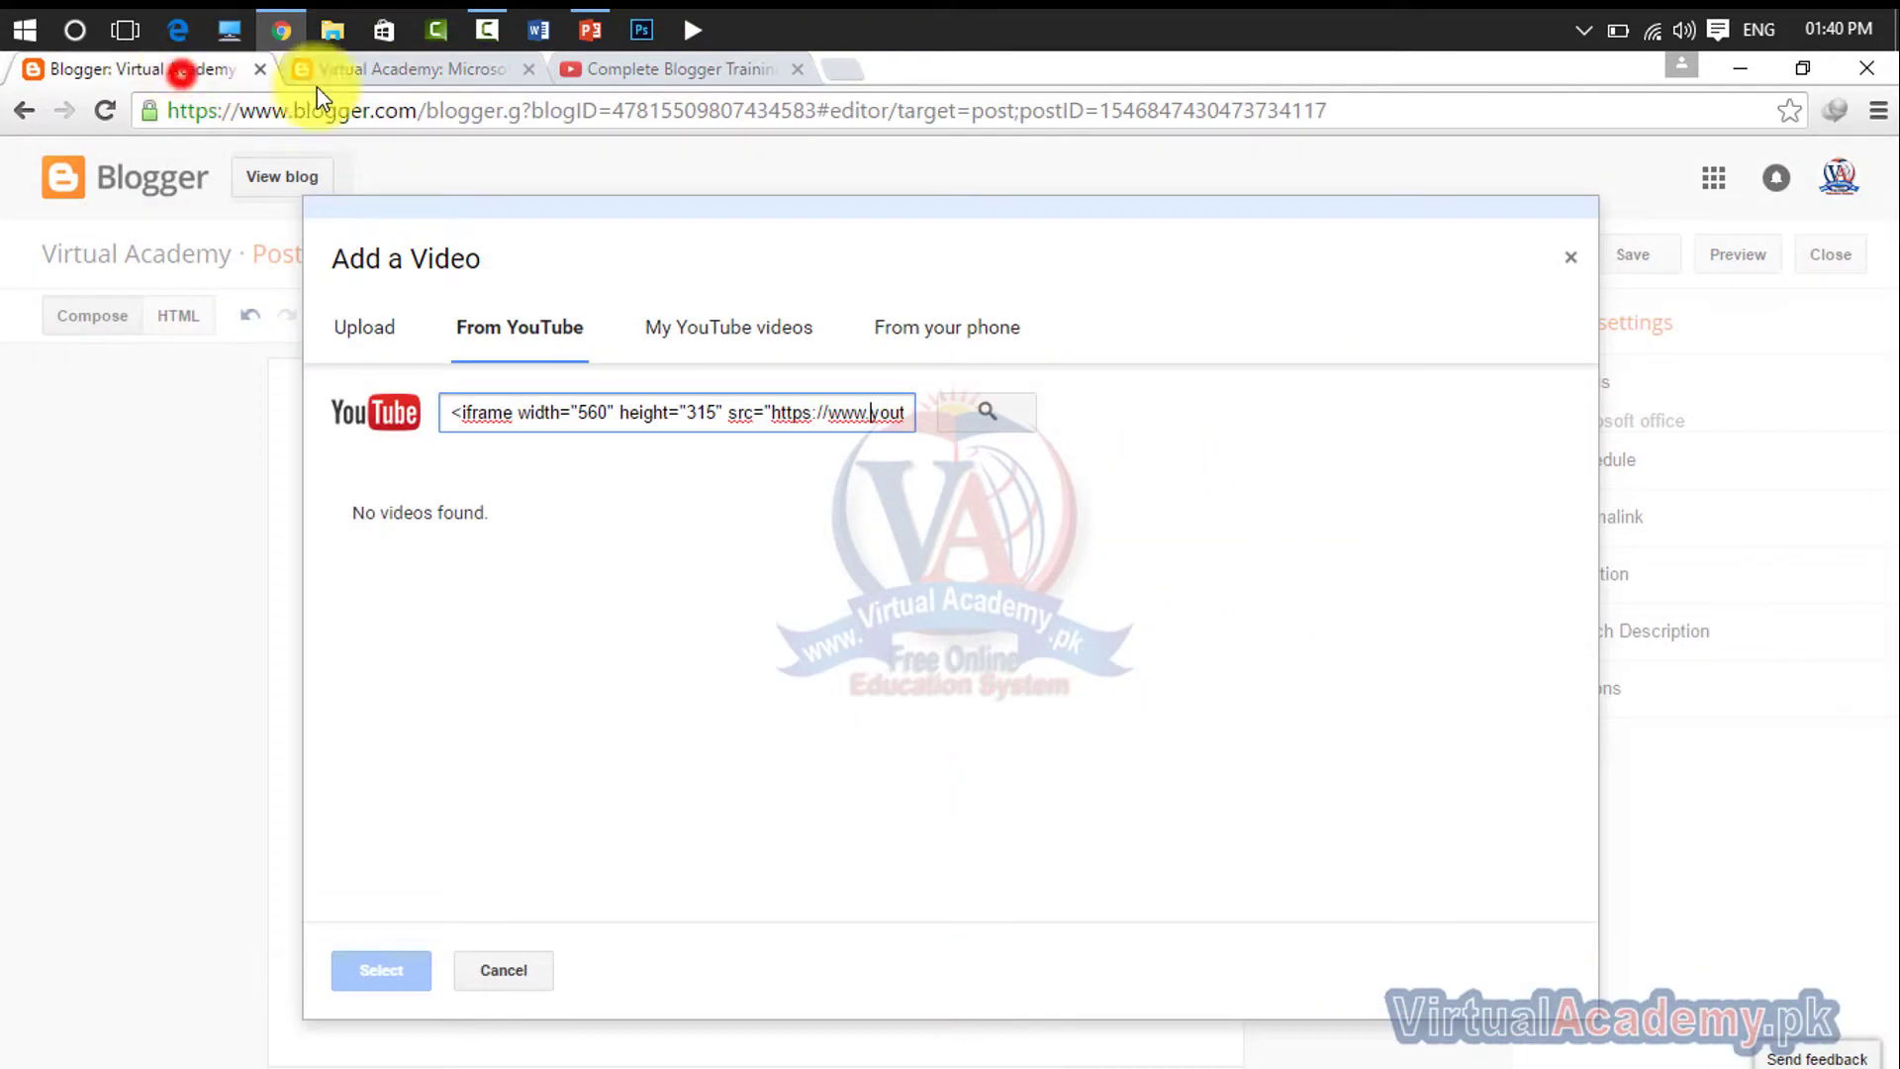
{"action": "triple_click", "coordinate": [789, 415]}
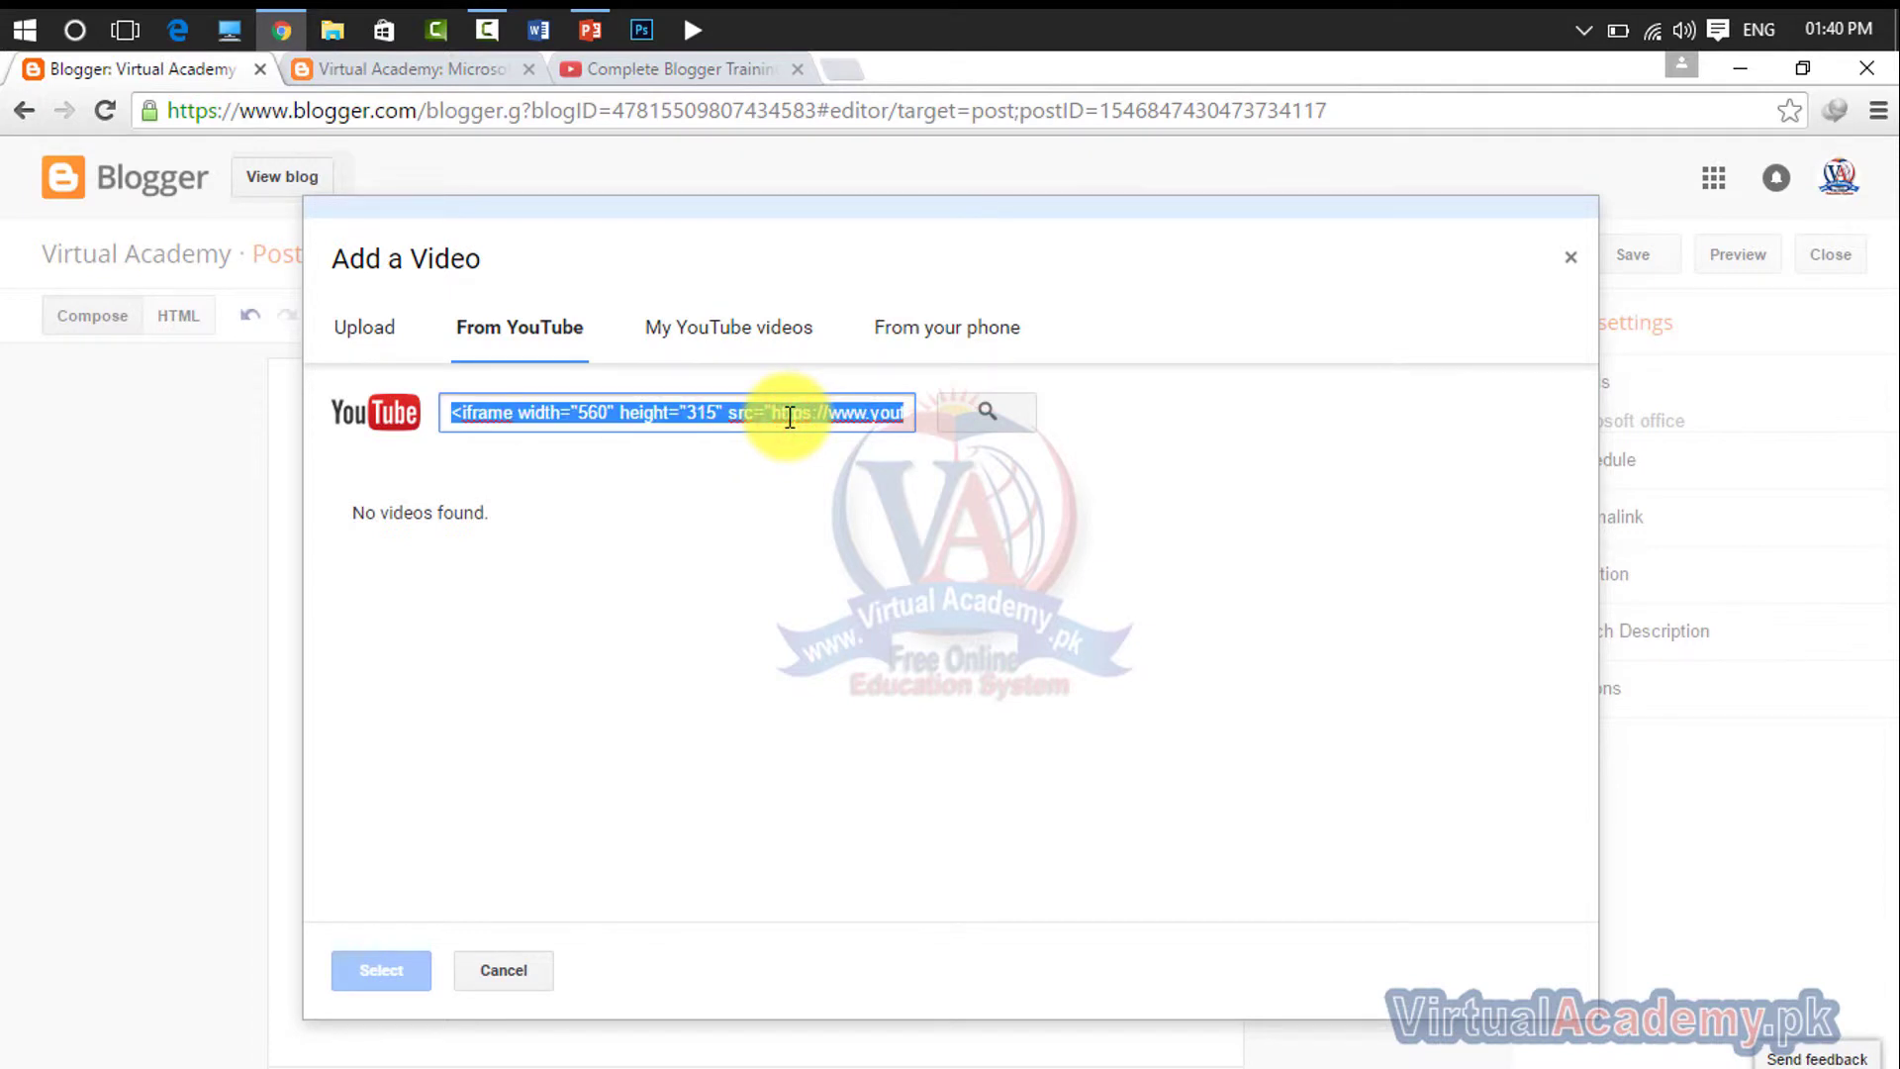
{"action": "type", "text": "https://www.youtube.com/watch?v=0T9w-Wm_p34"}
{"action": "left_click", "coordinate": [983, 411]}
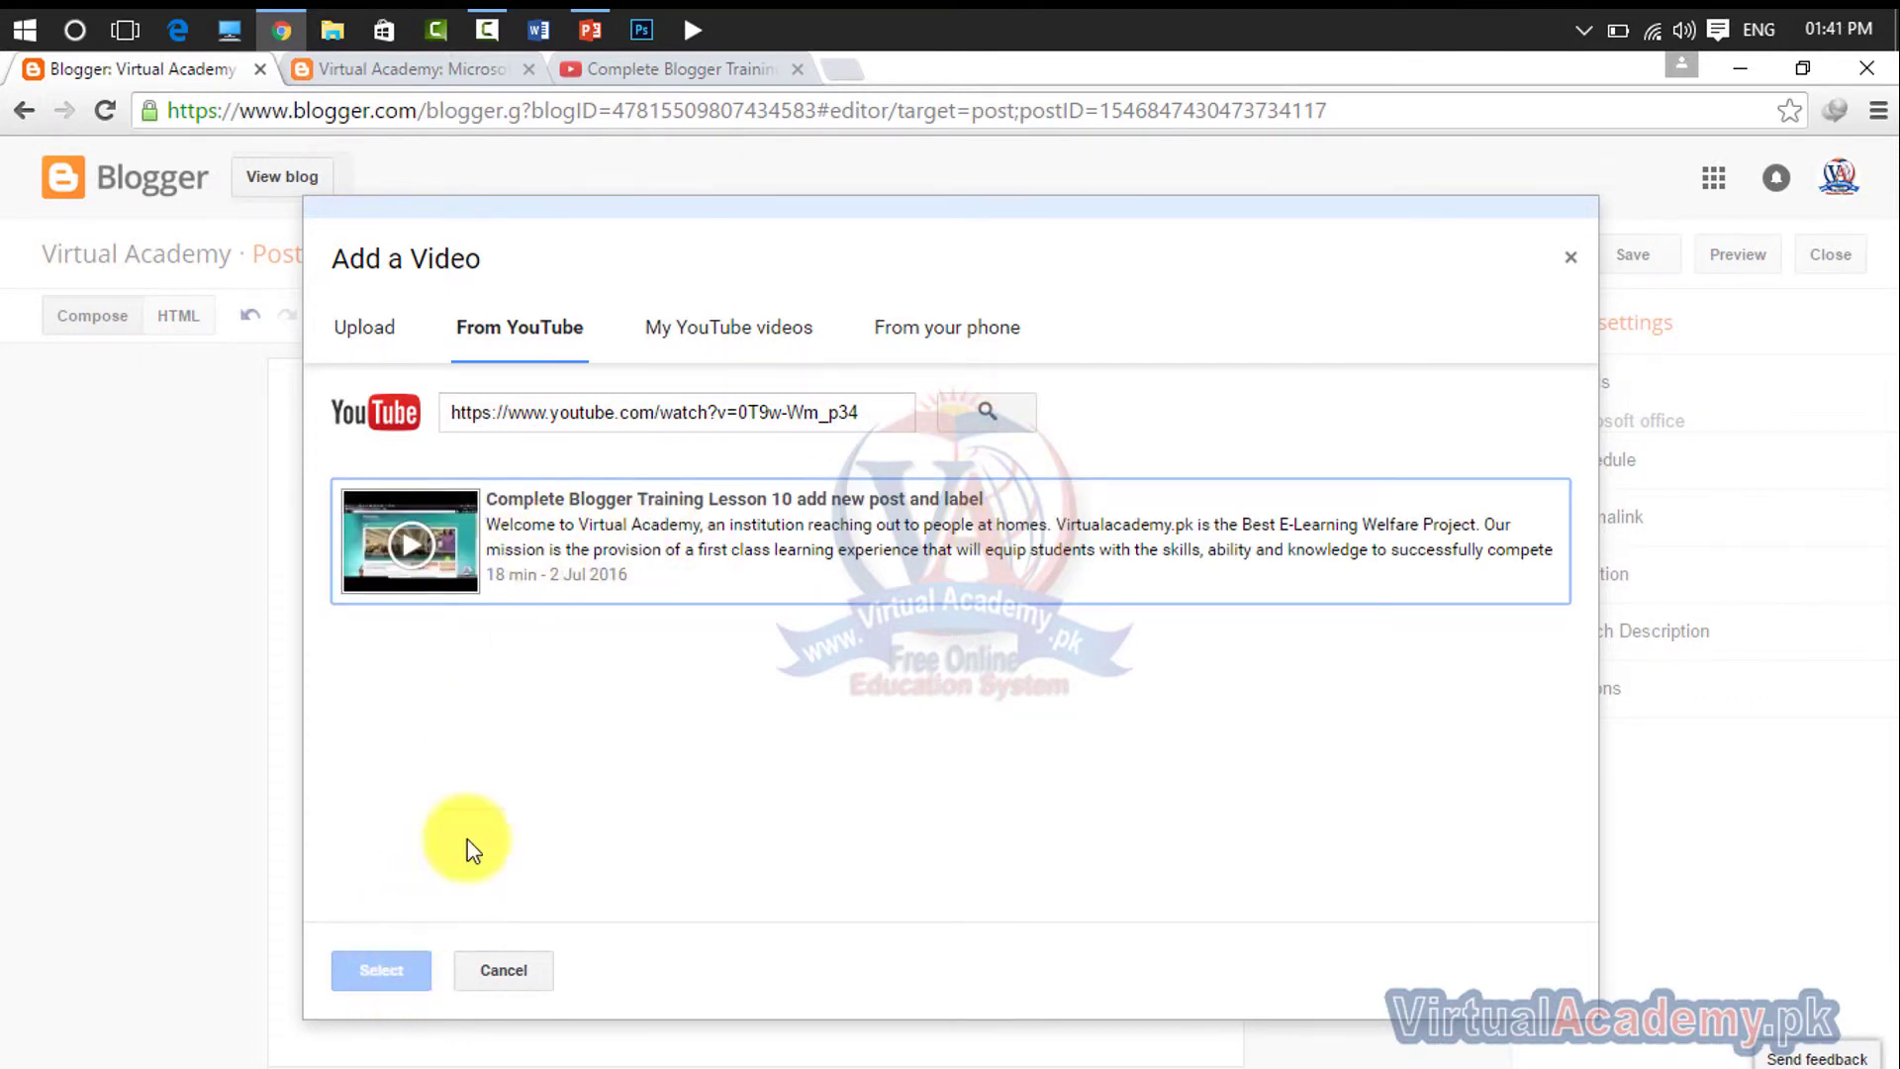
{"action": "left_click", "coordinate": [584, 580]}
{"action": "left_click", "coordinate": [396, 973]}
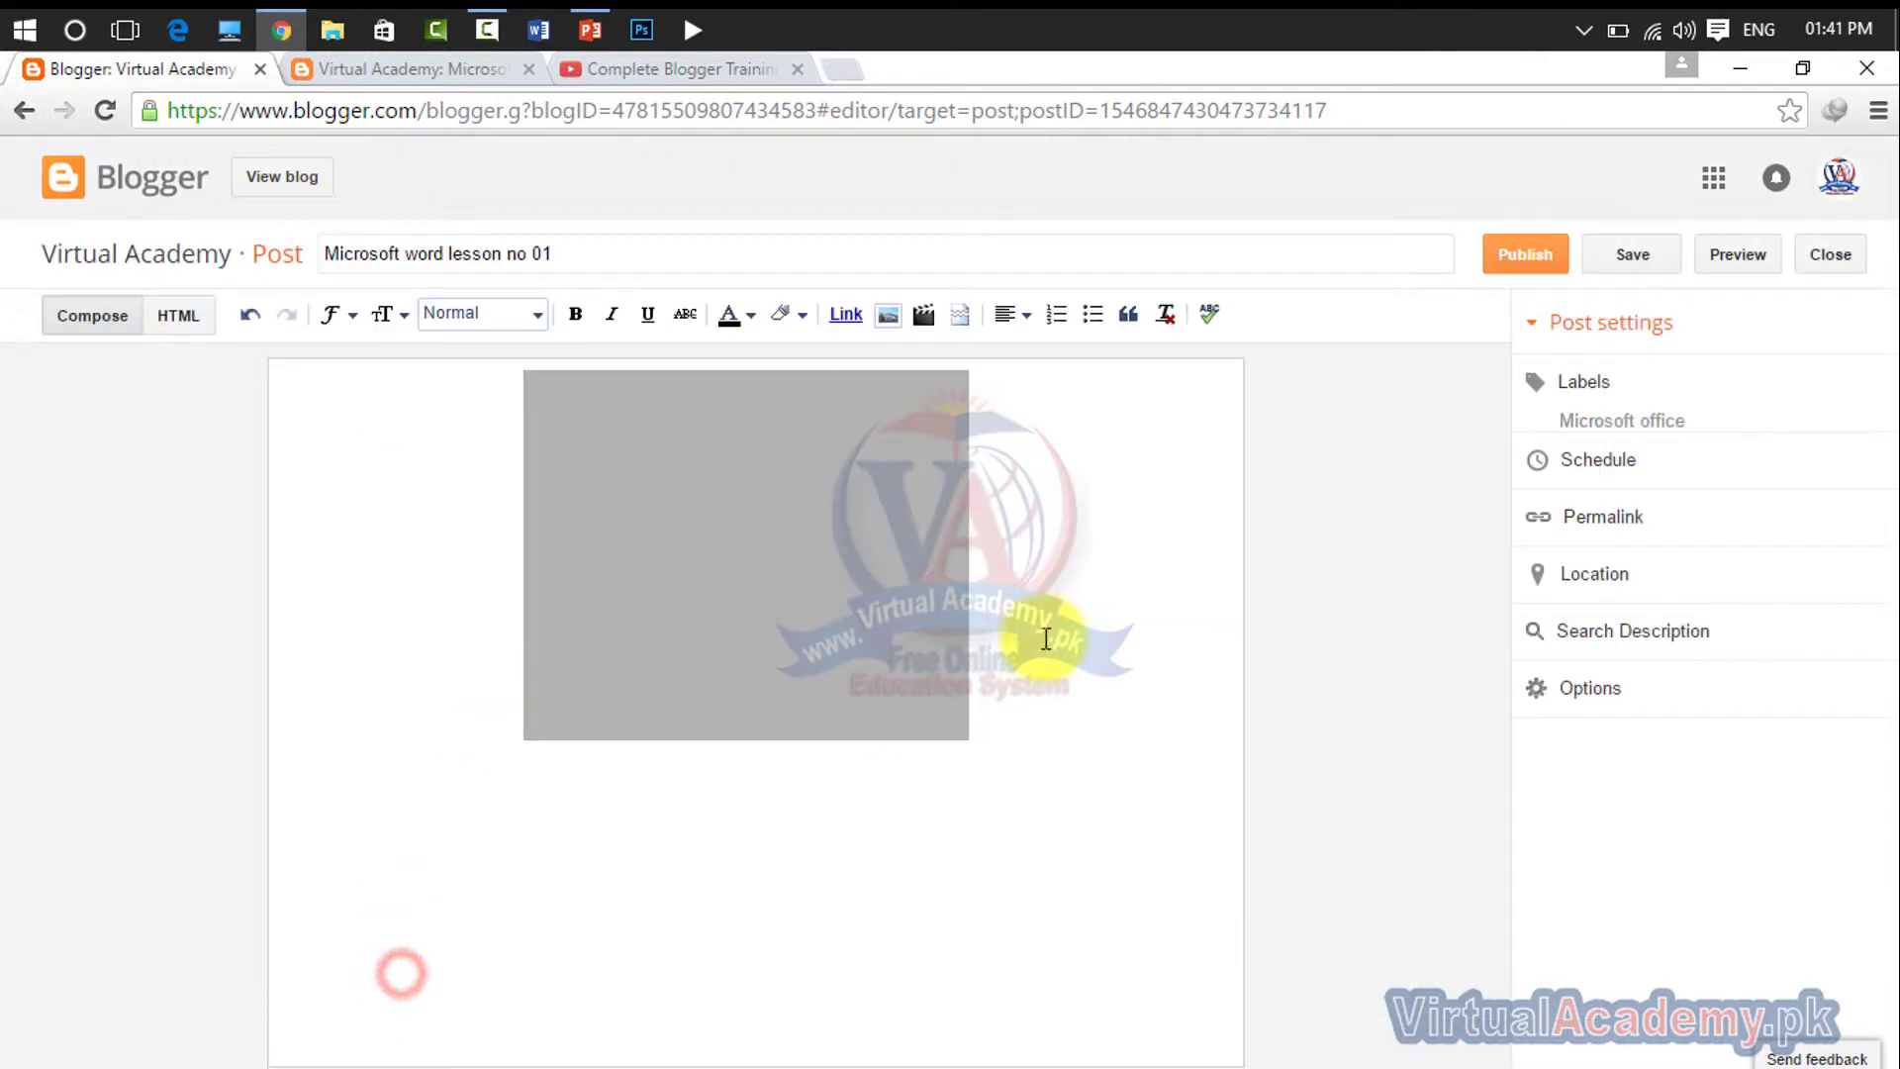
{"action": "left_click", "coordinate": [886, 509]}
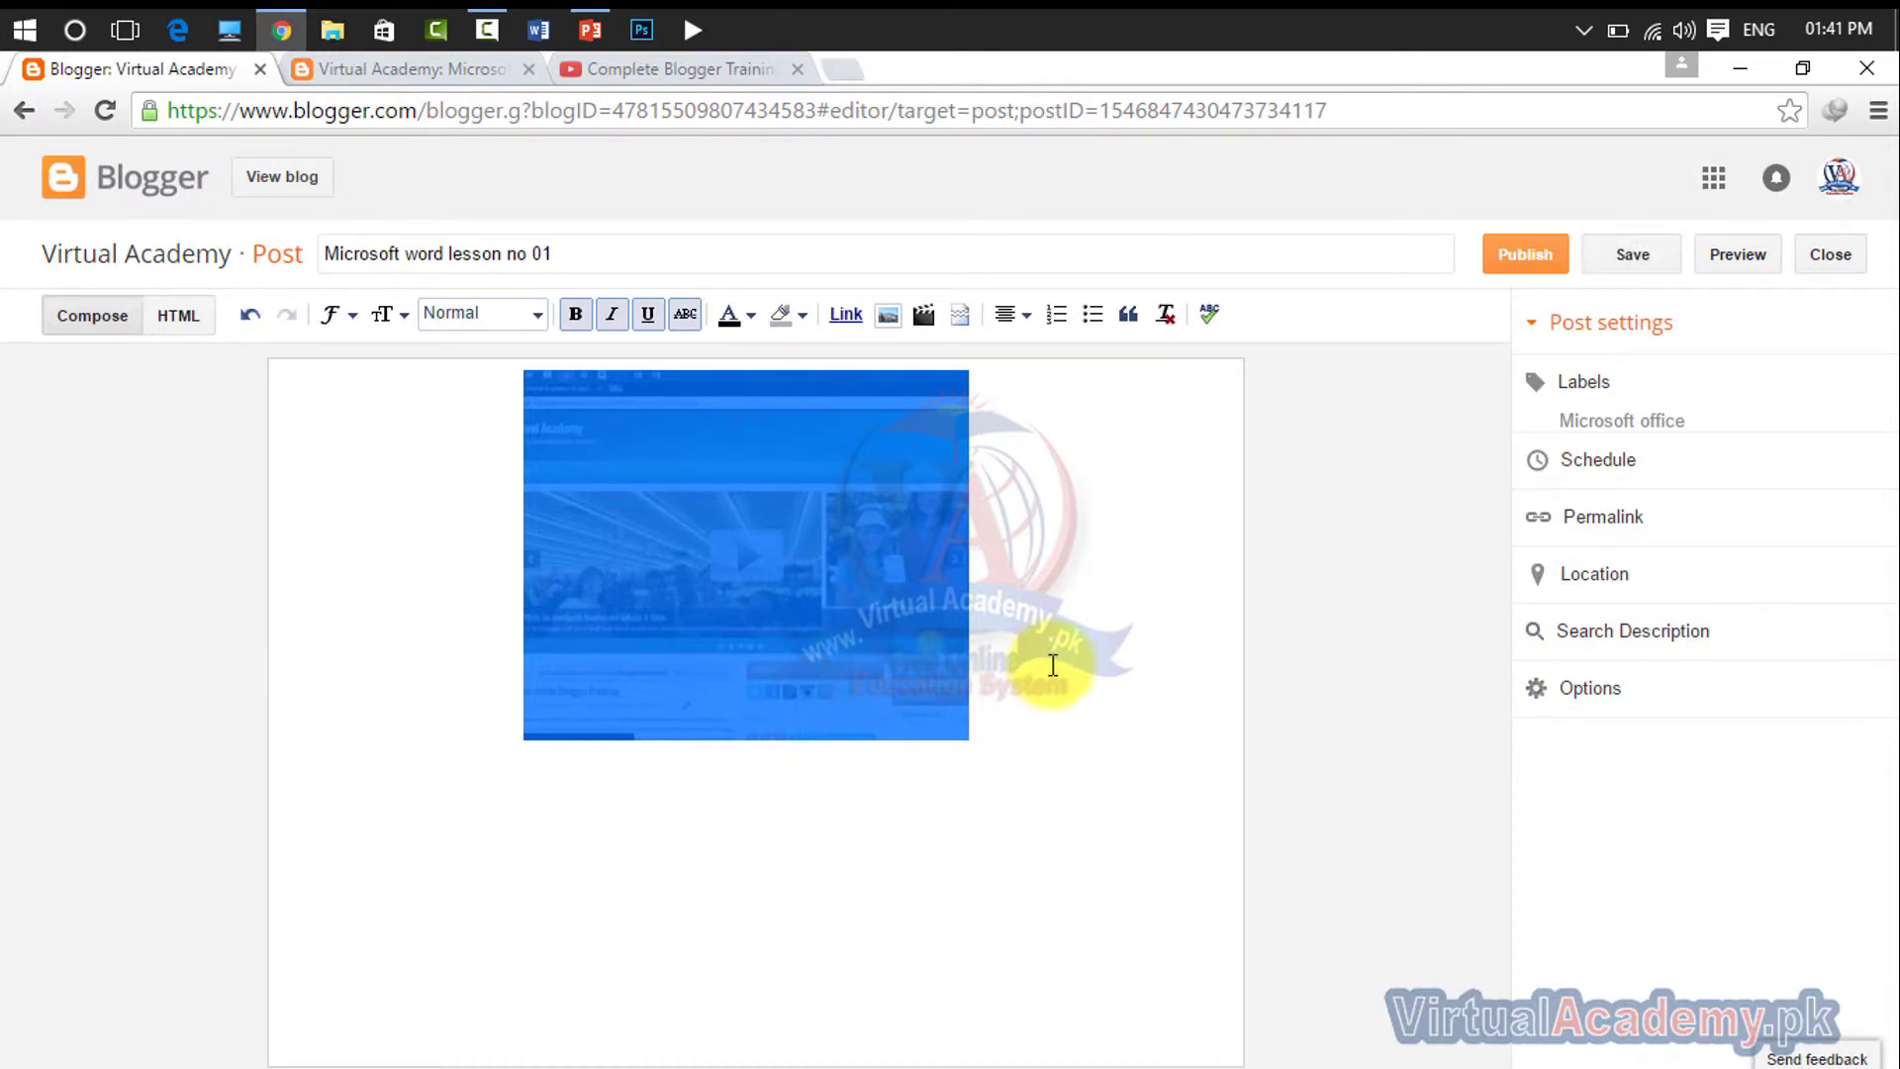
- Publish the post and reload the live blog's "Microsoft office" label page
{"action": "left_click", "coordinate": [1525, 259]}
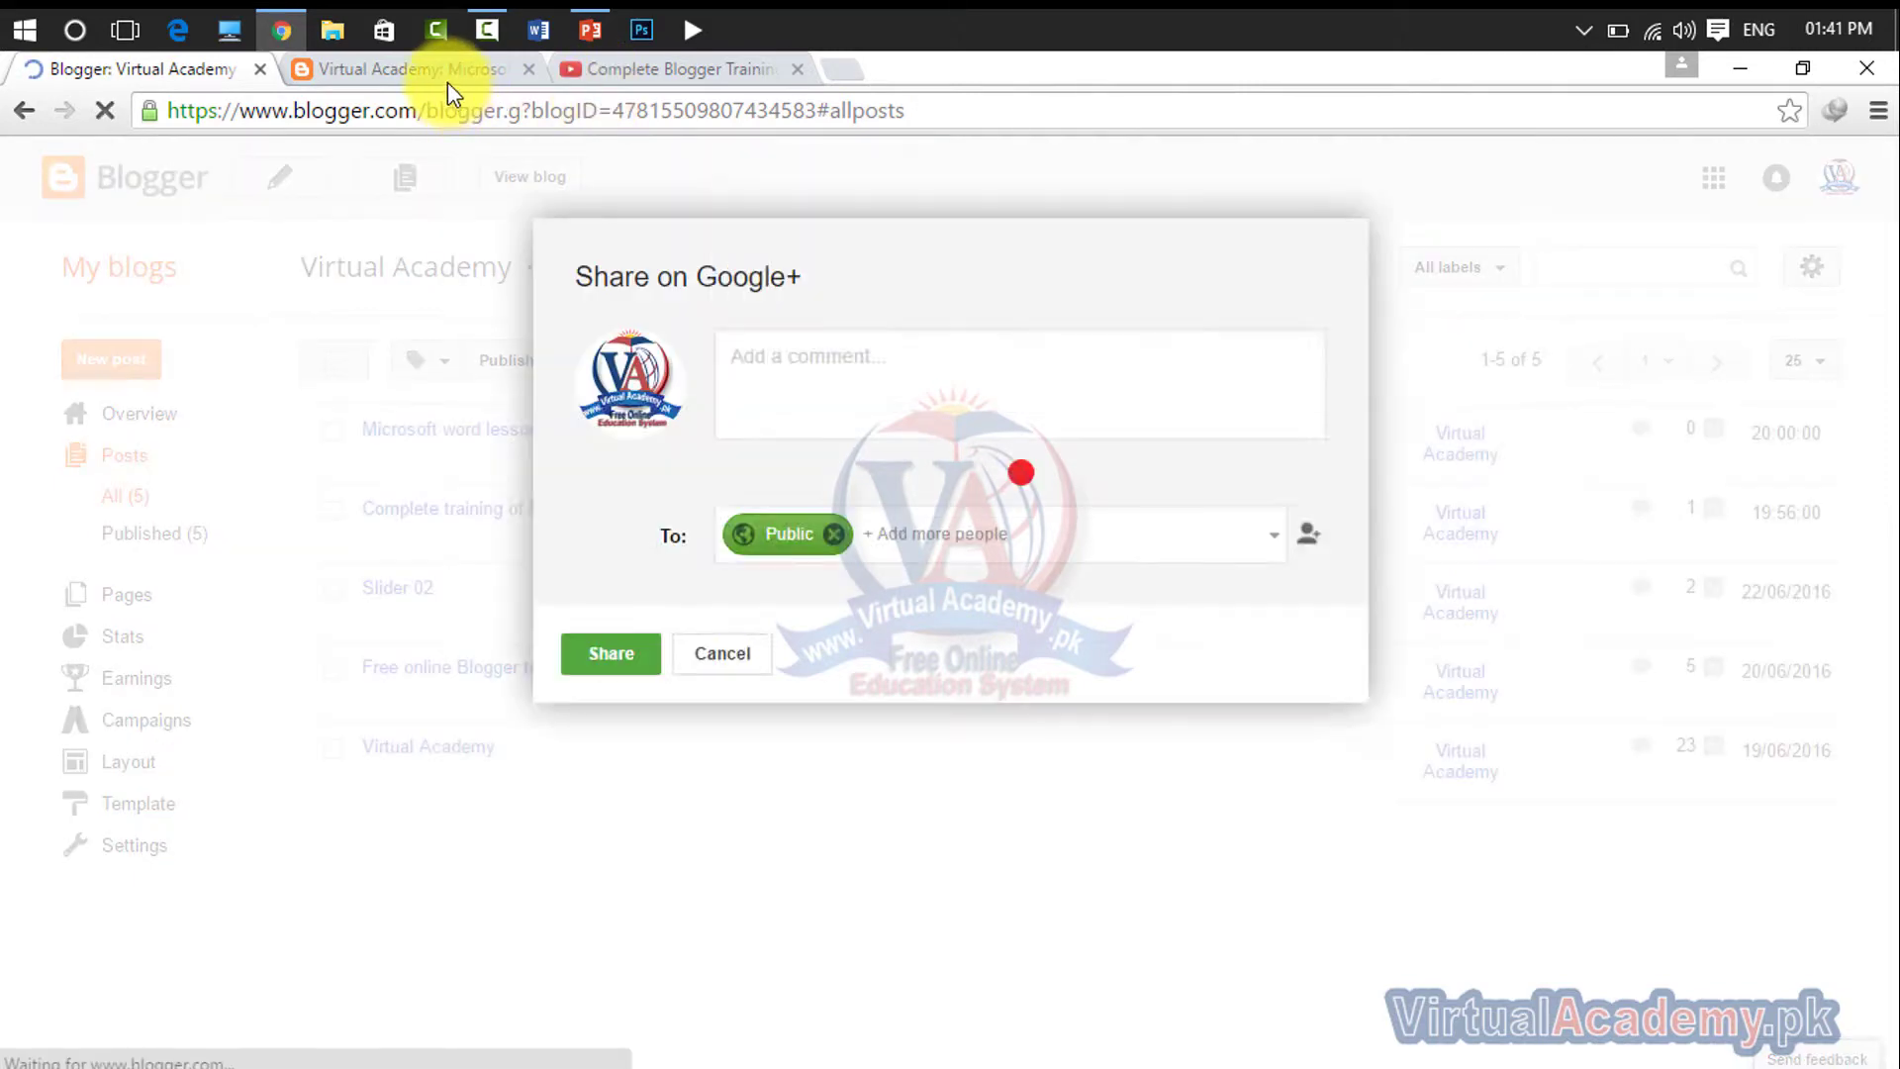
{"action": "left_click", "coordinate": [447, 80]}
{"action": "scroll", "coordinate": [881, 517], "scroll_direction": "up", "scroll_amount": 5}
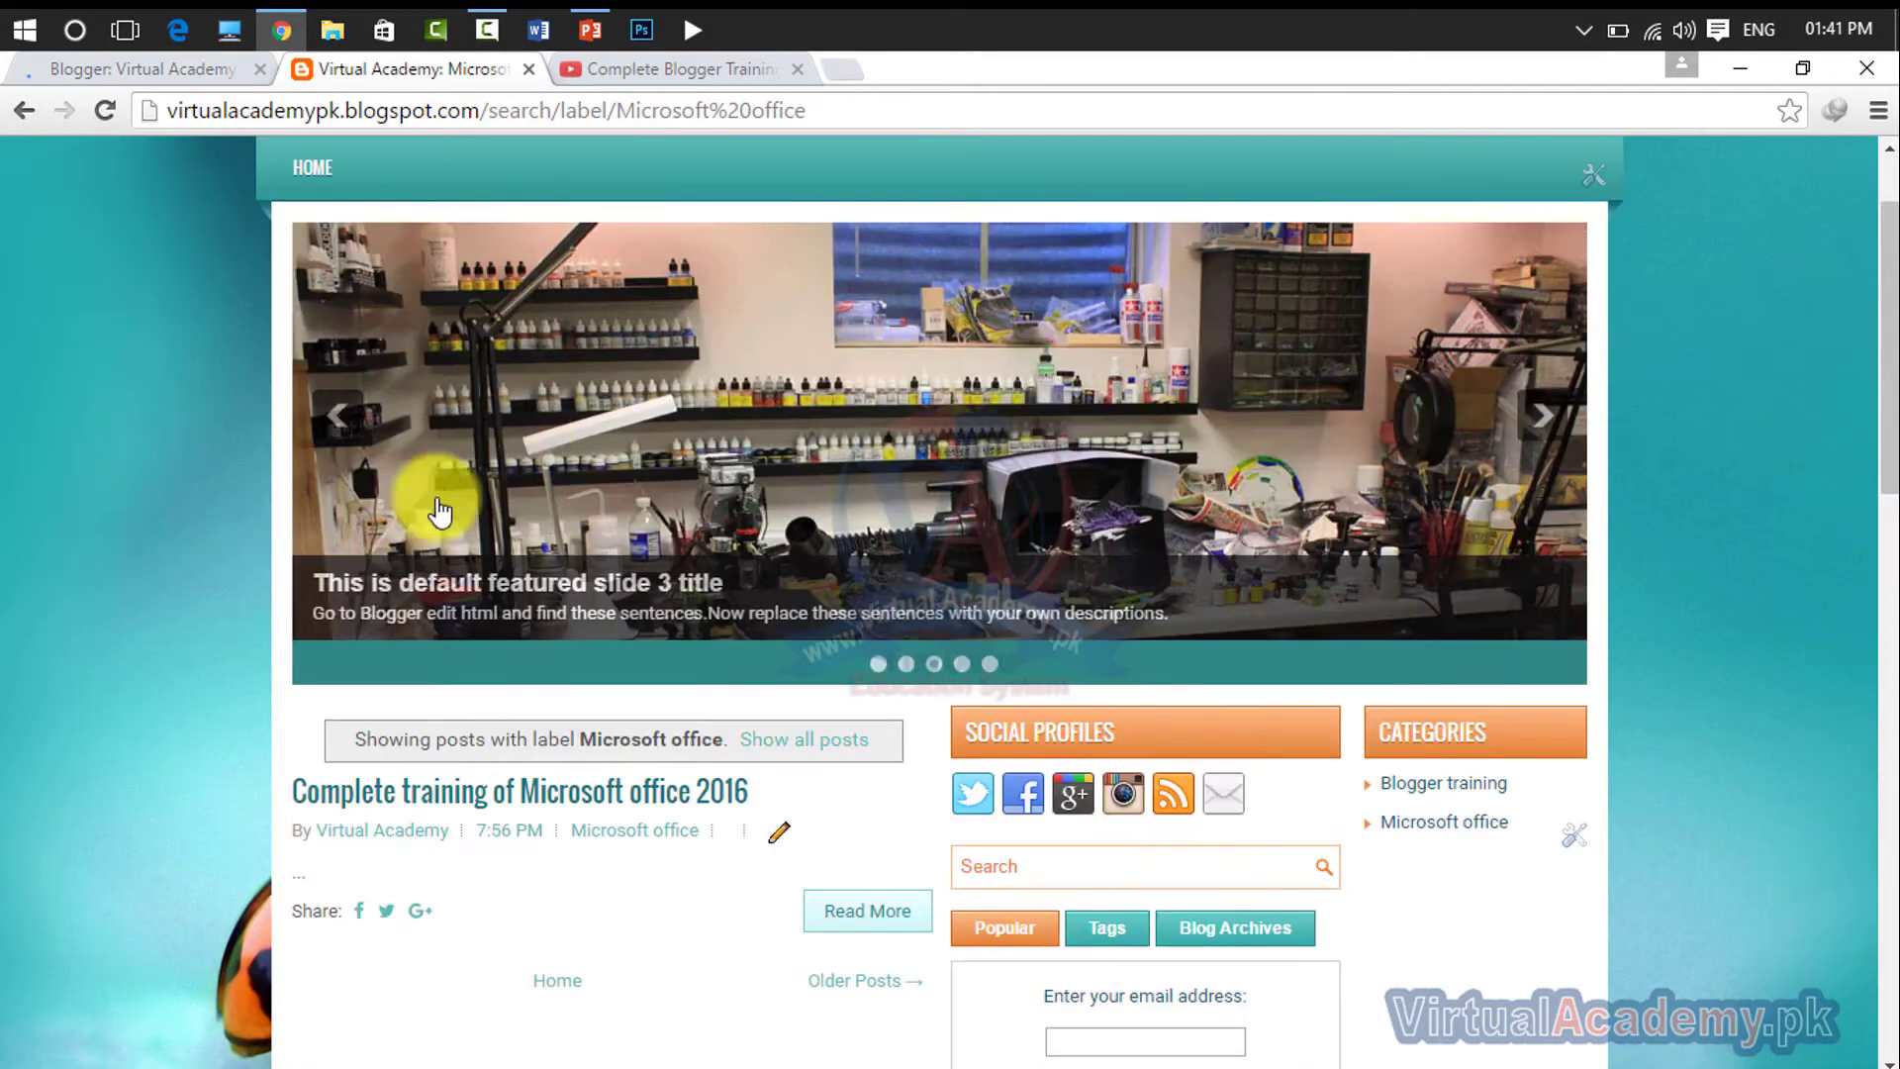
{"action": "left_click", "coordinate": [104, 109]}
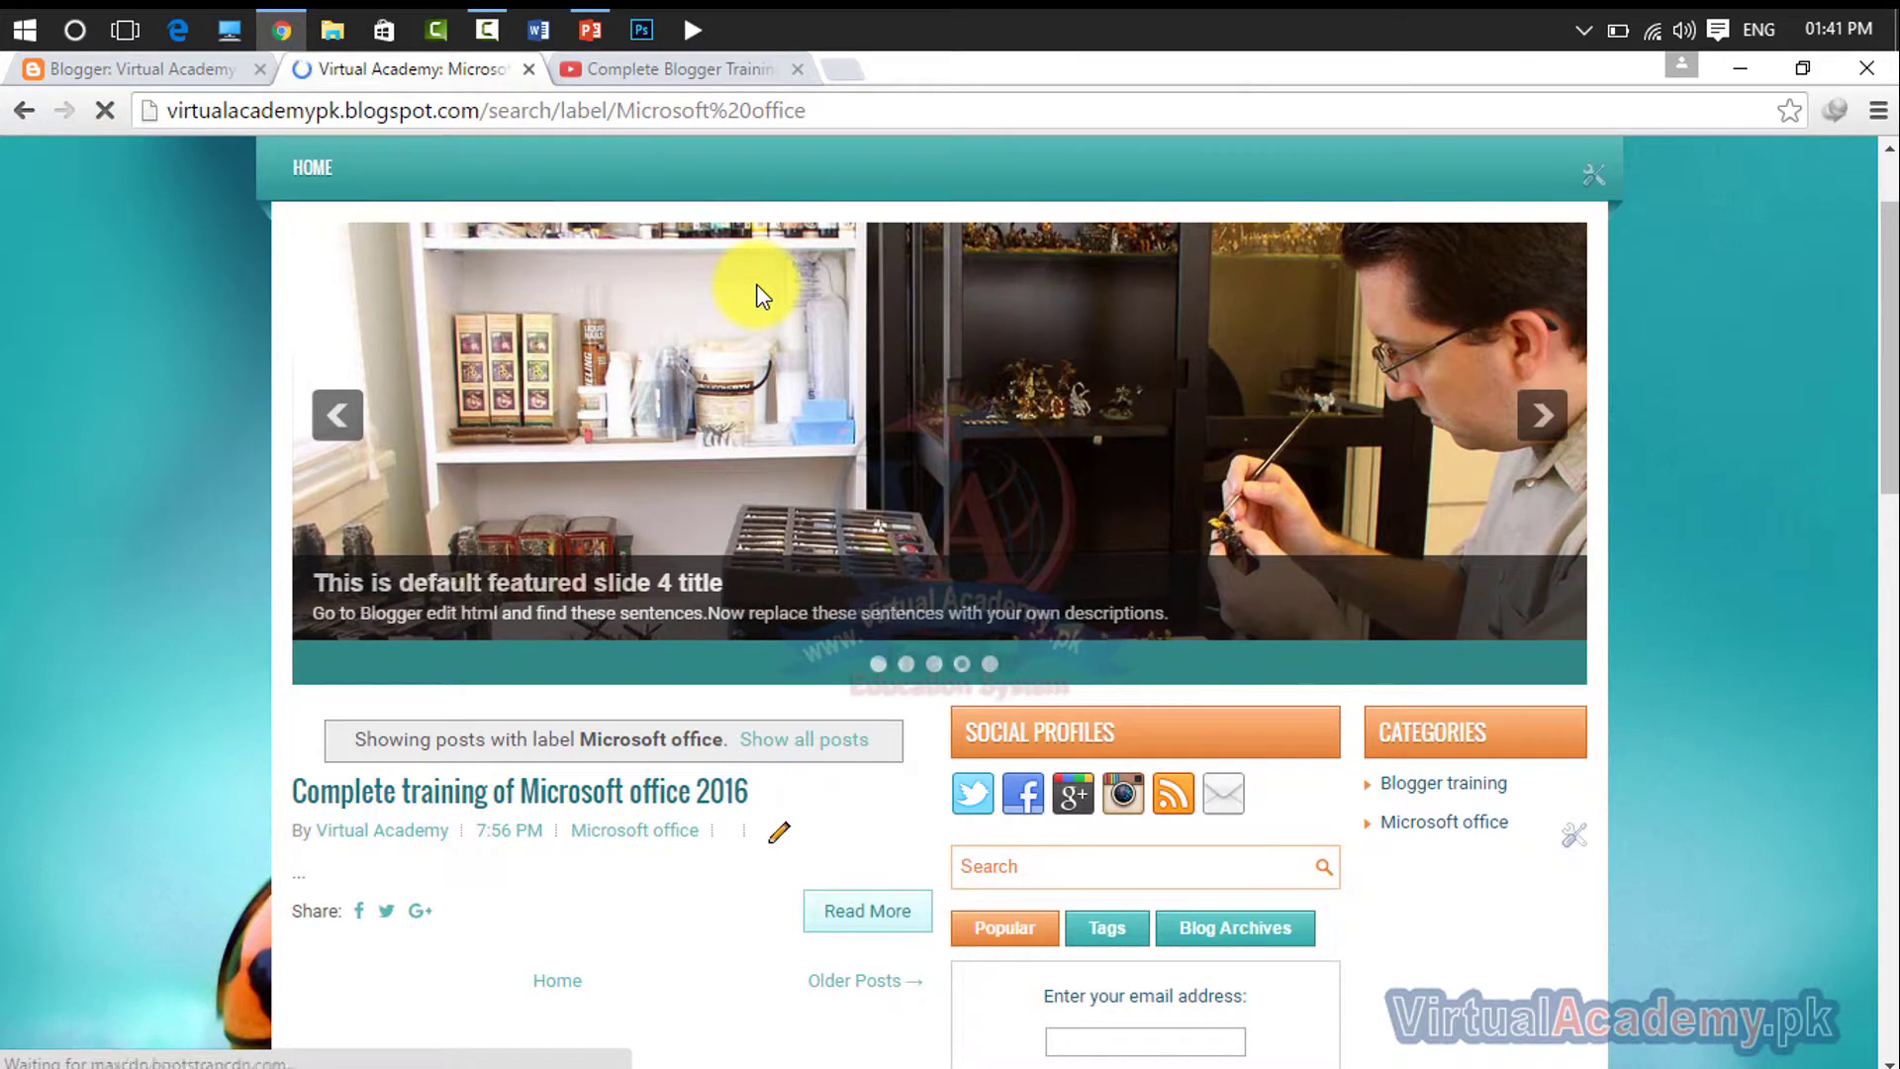
{"action": "scroll", "coordinate": [1078, 791], "scroll_direction": "down", "scroll_amount": 4}
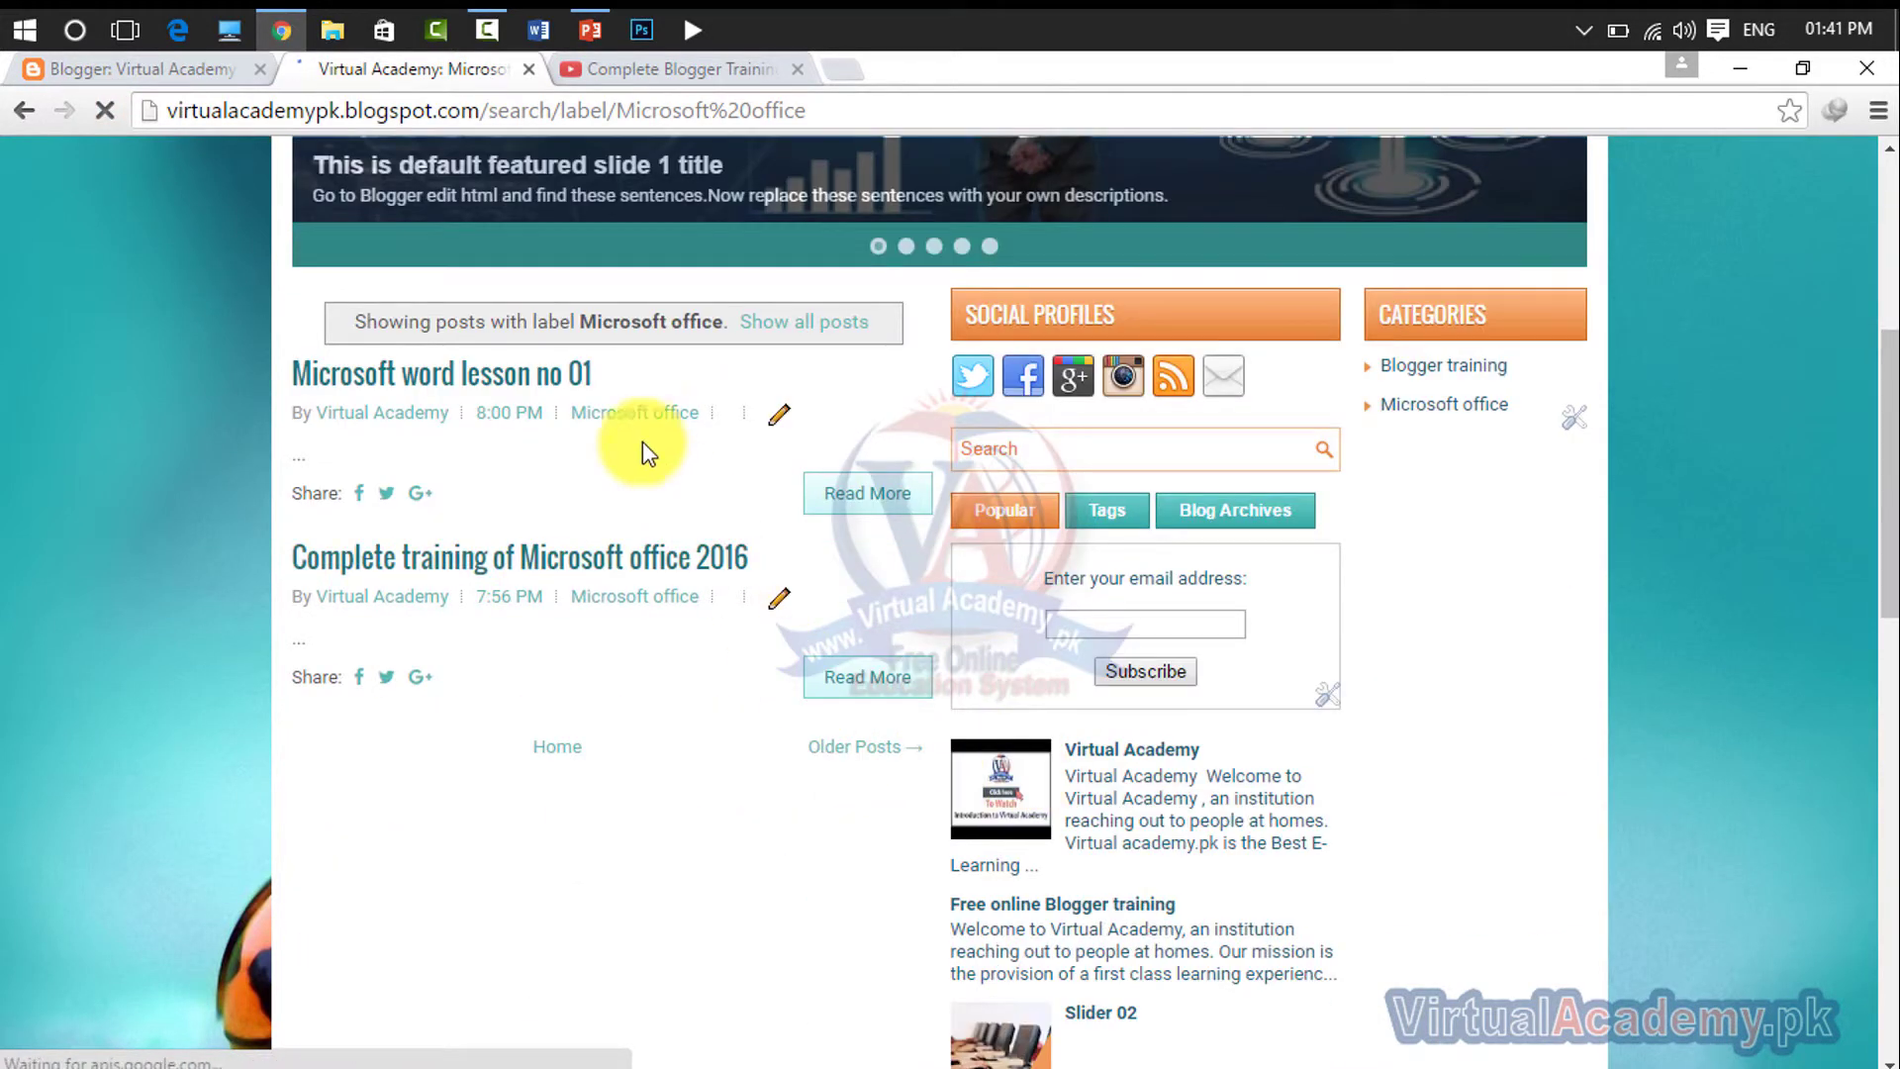
- Open the post "Microsoft word lesson no 01" on the live blog, play its embedded video and dismiss the download overlay
{"action": "left_click", "coordinate": [504, 385]}
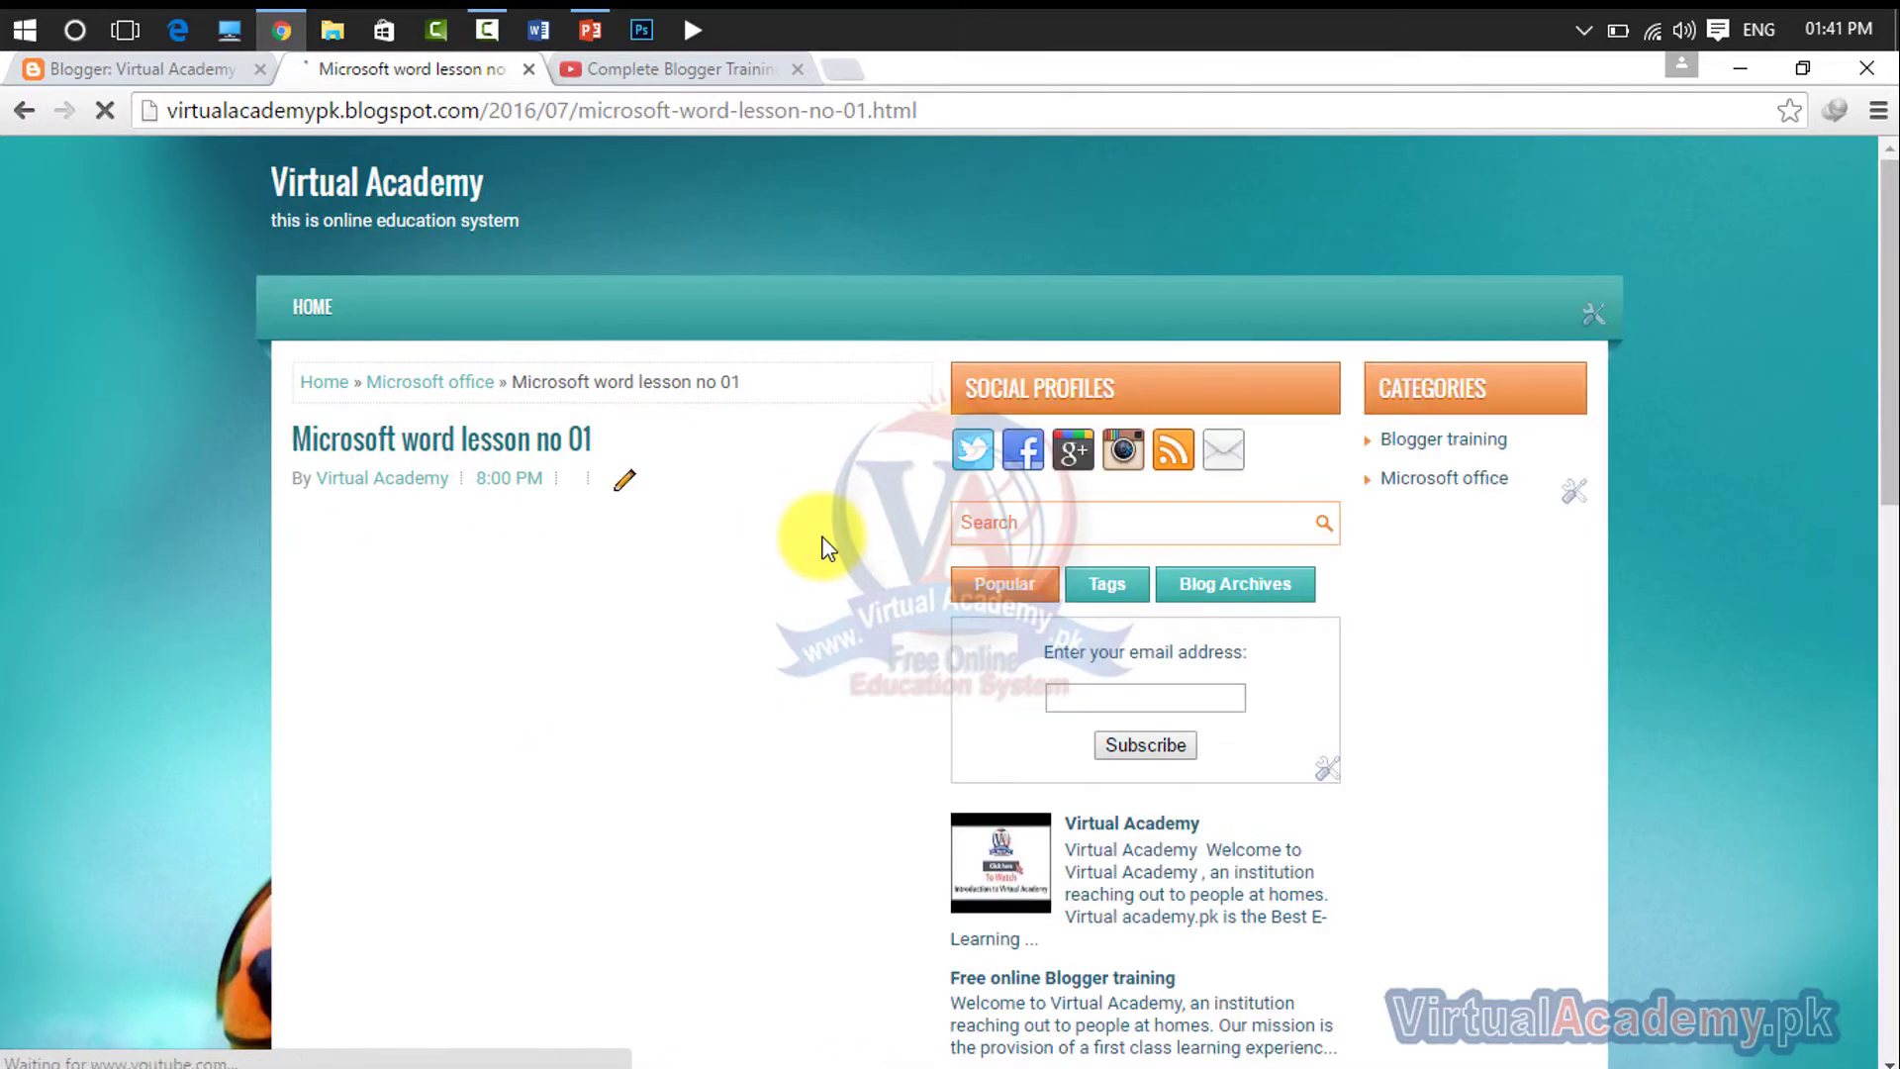
{"action": "scroll", "coordinate": [543, 579], "scroll_direction": "down", "scroll_amount": 3}
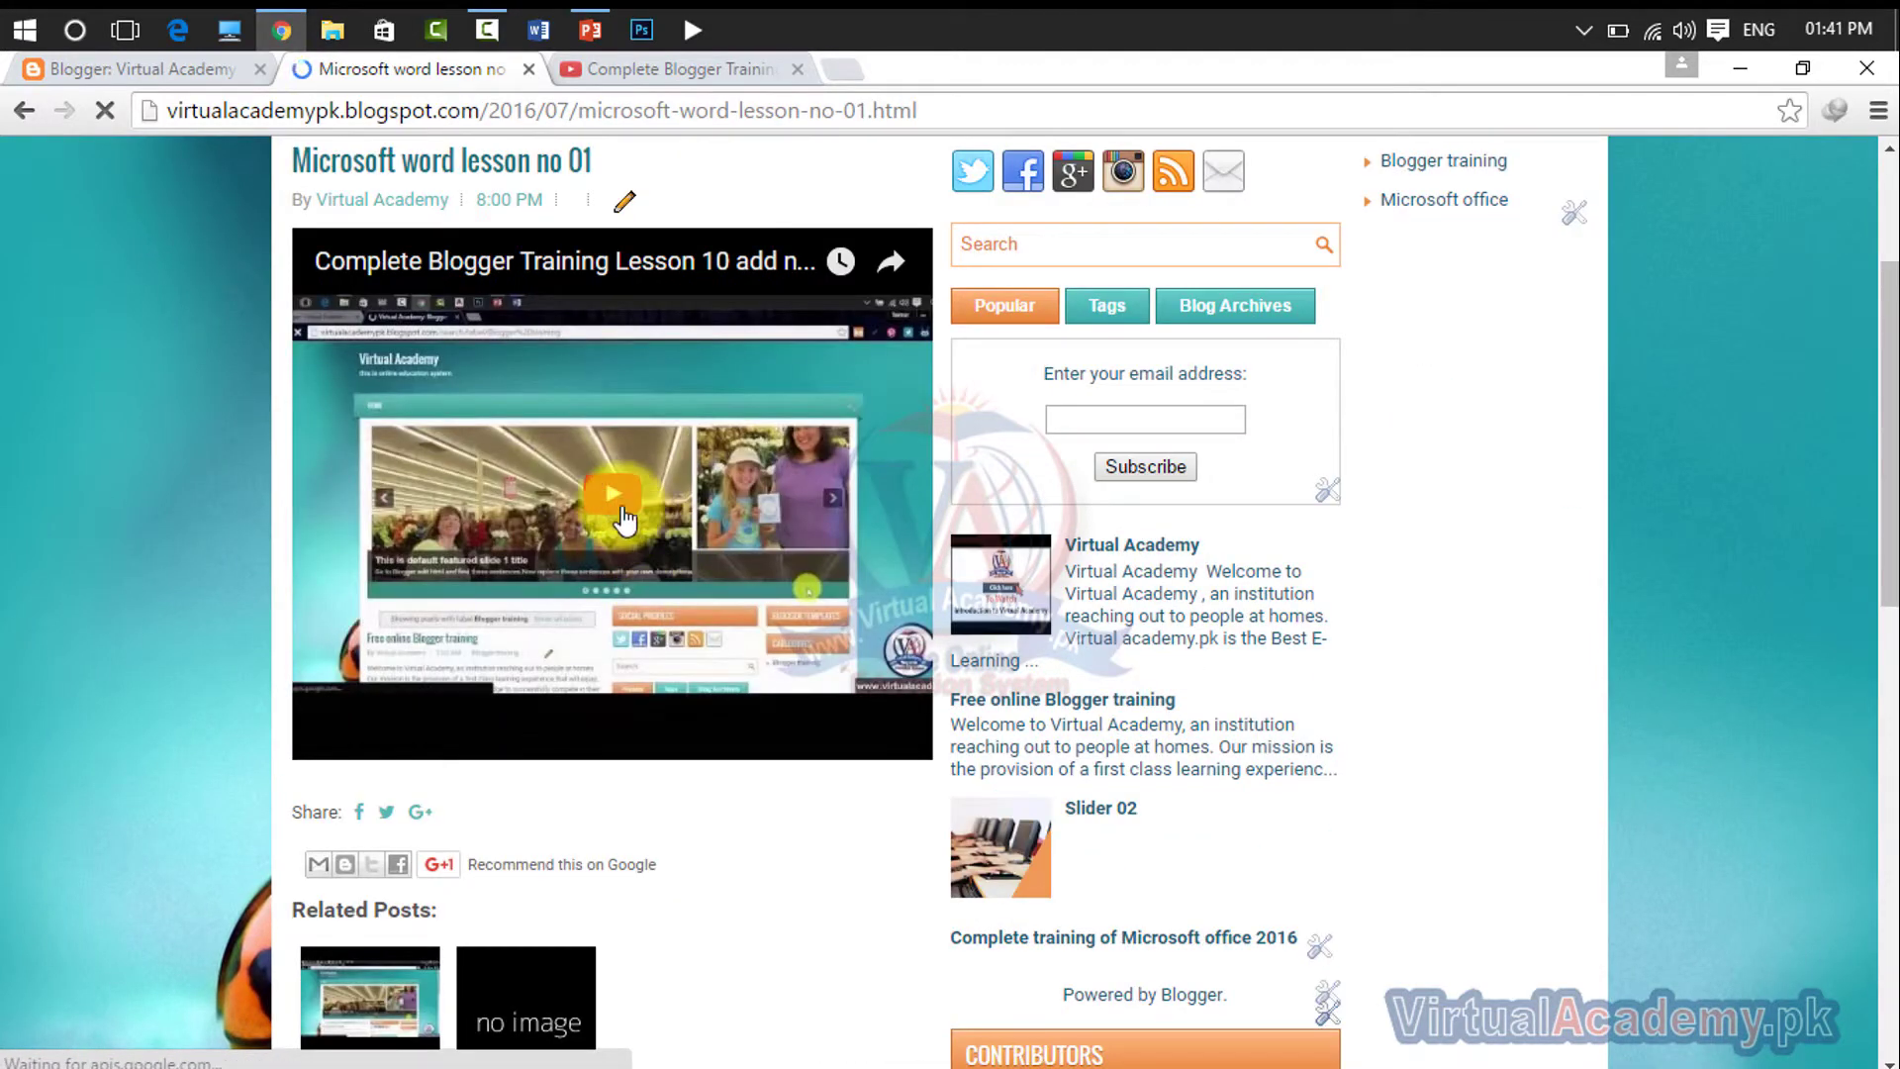
{"action": "left_click", "coordinate": [613, 493]}
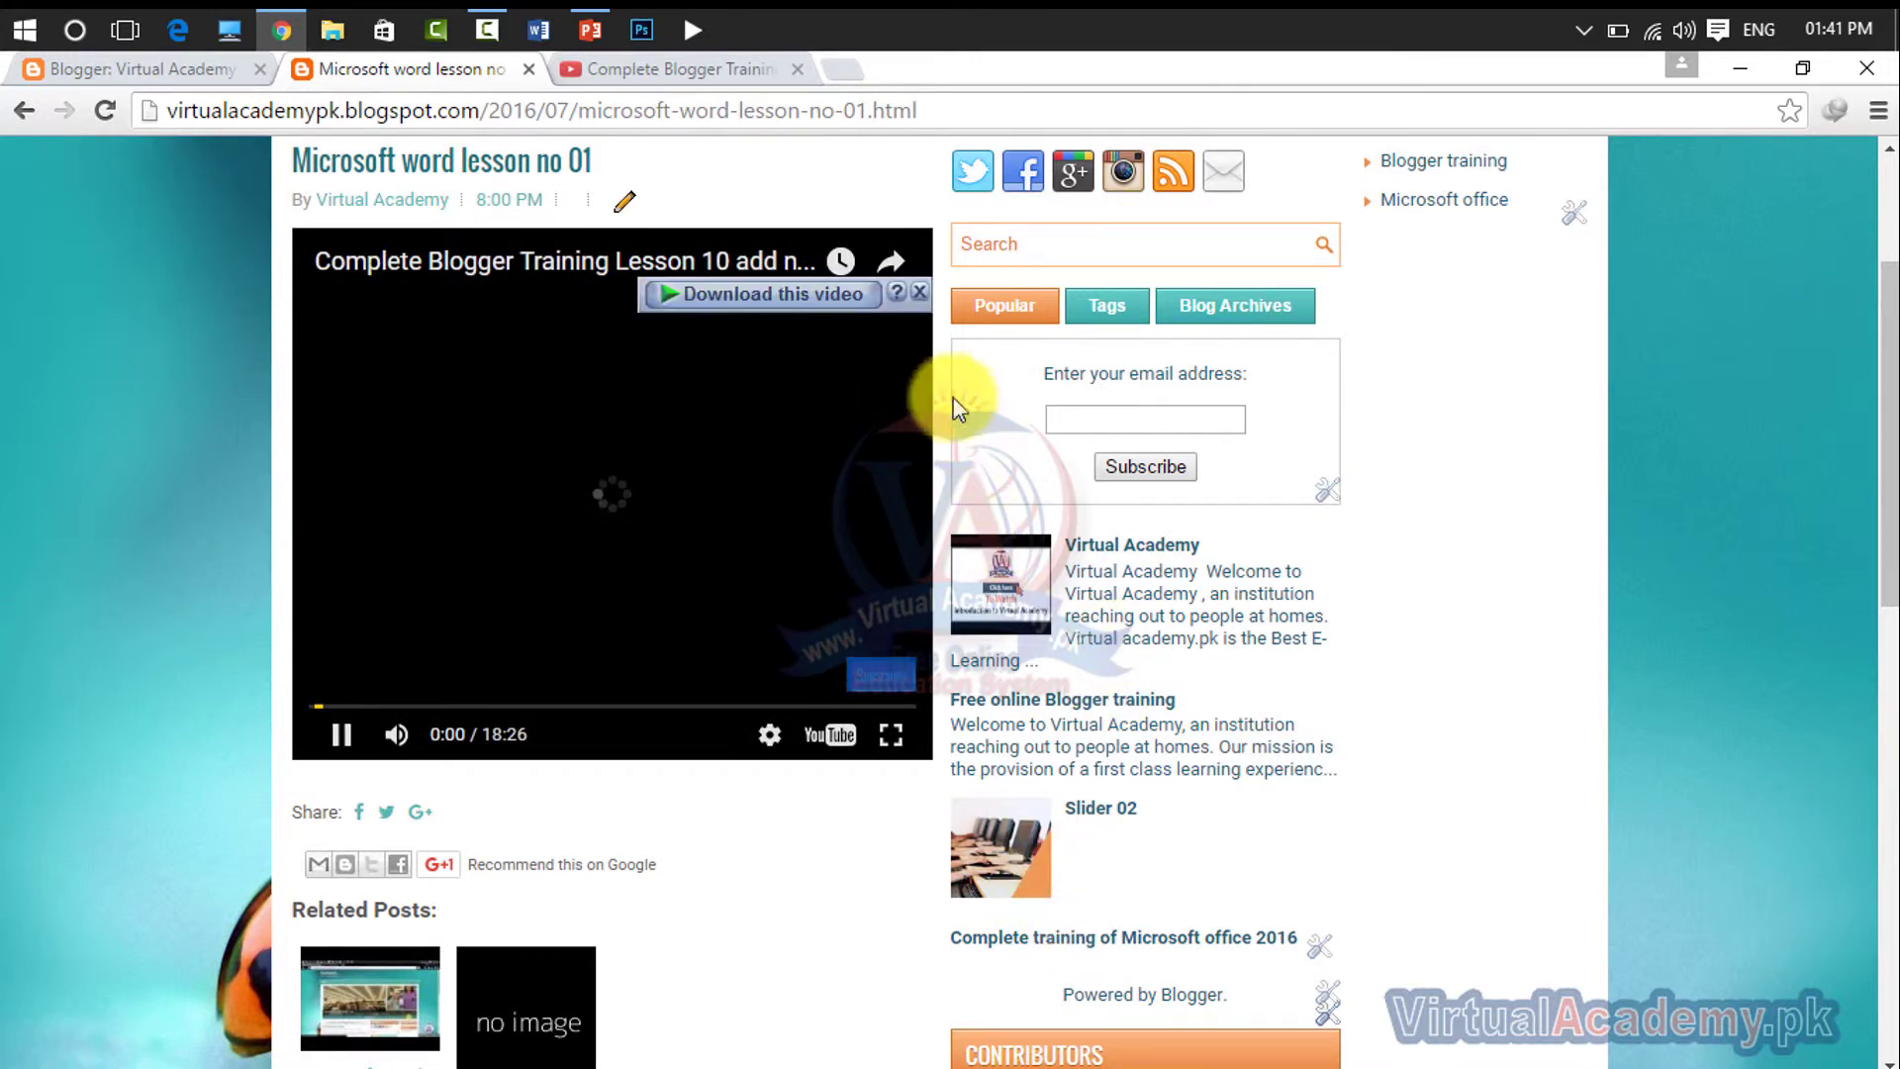
{"action": "left_click", "coordinate": [920, 293]}
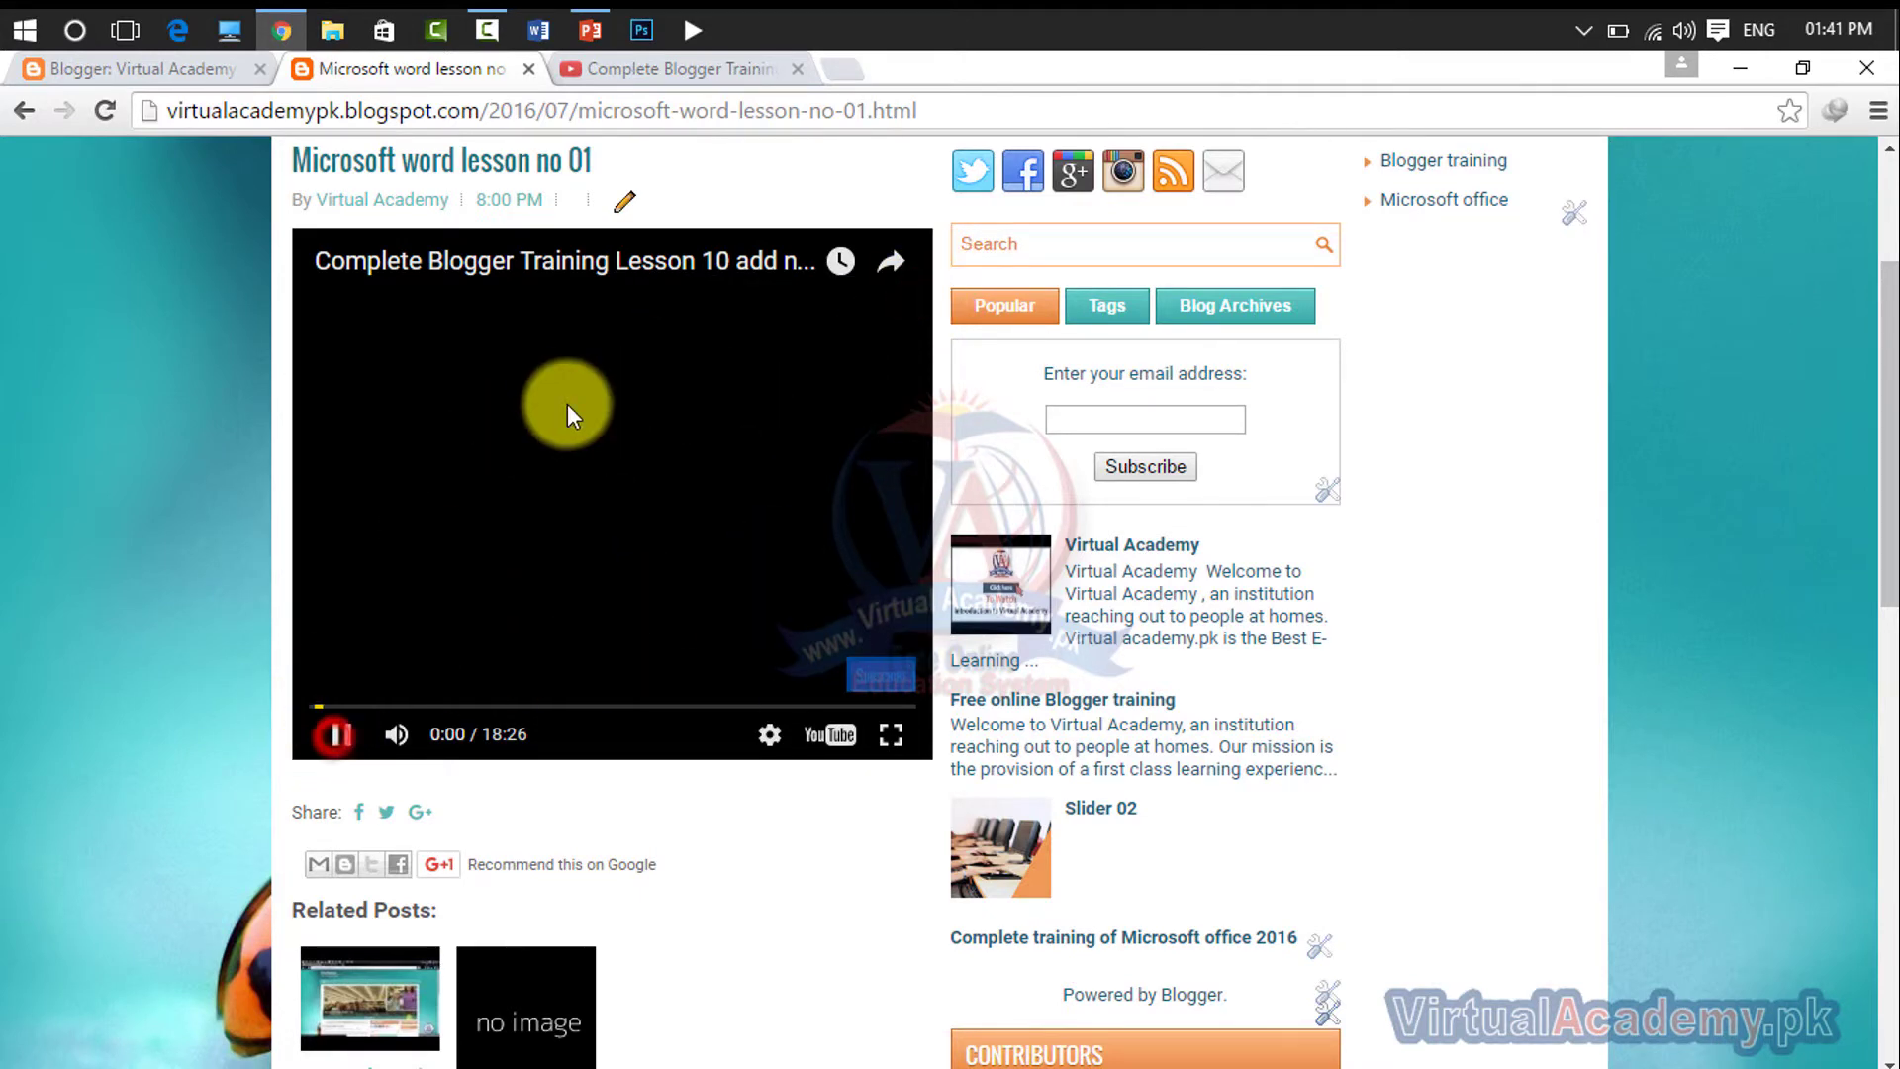
- Review the published post page from header to blog archive, then pause the embedded video
{"action": "scroll", "coordinate": [573, 604], "scroll_direction": "up", "scroll_amount": 3}
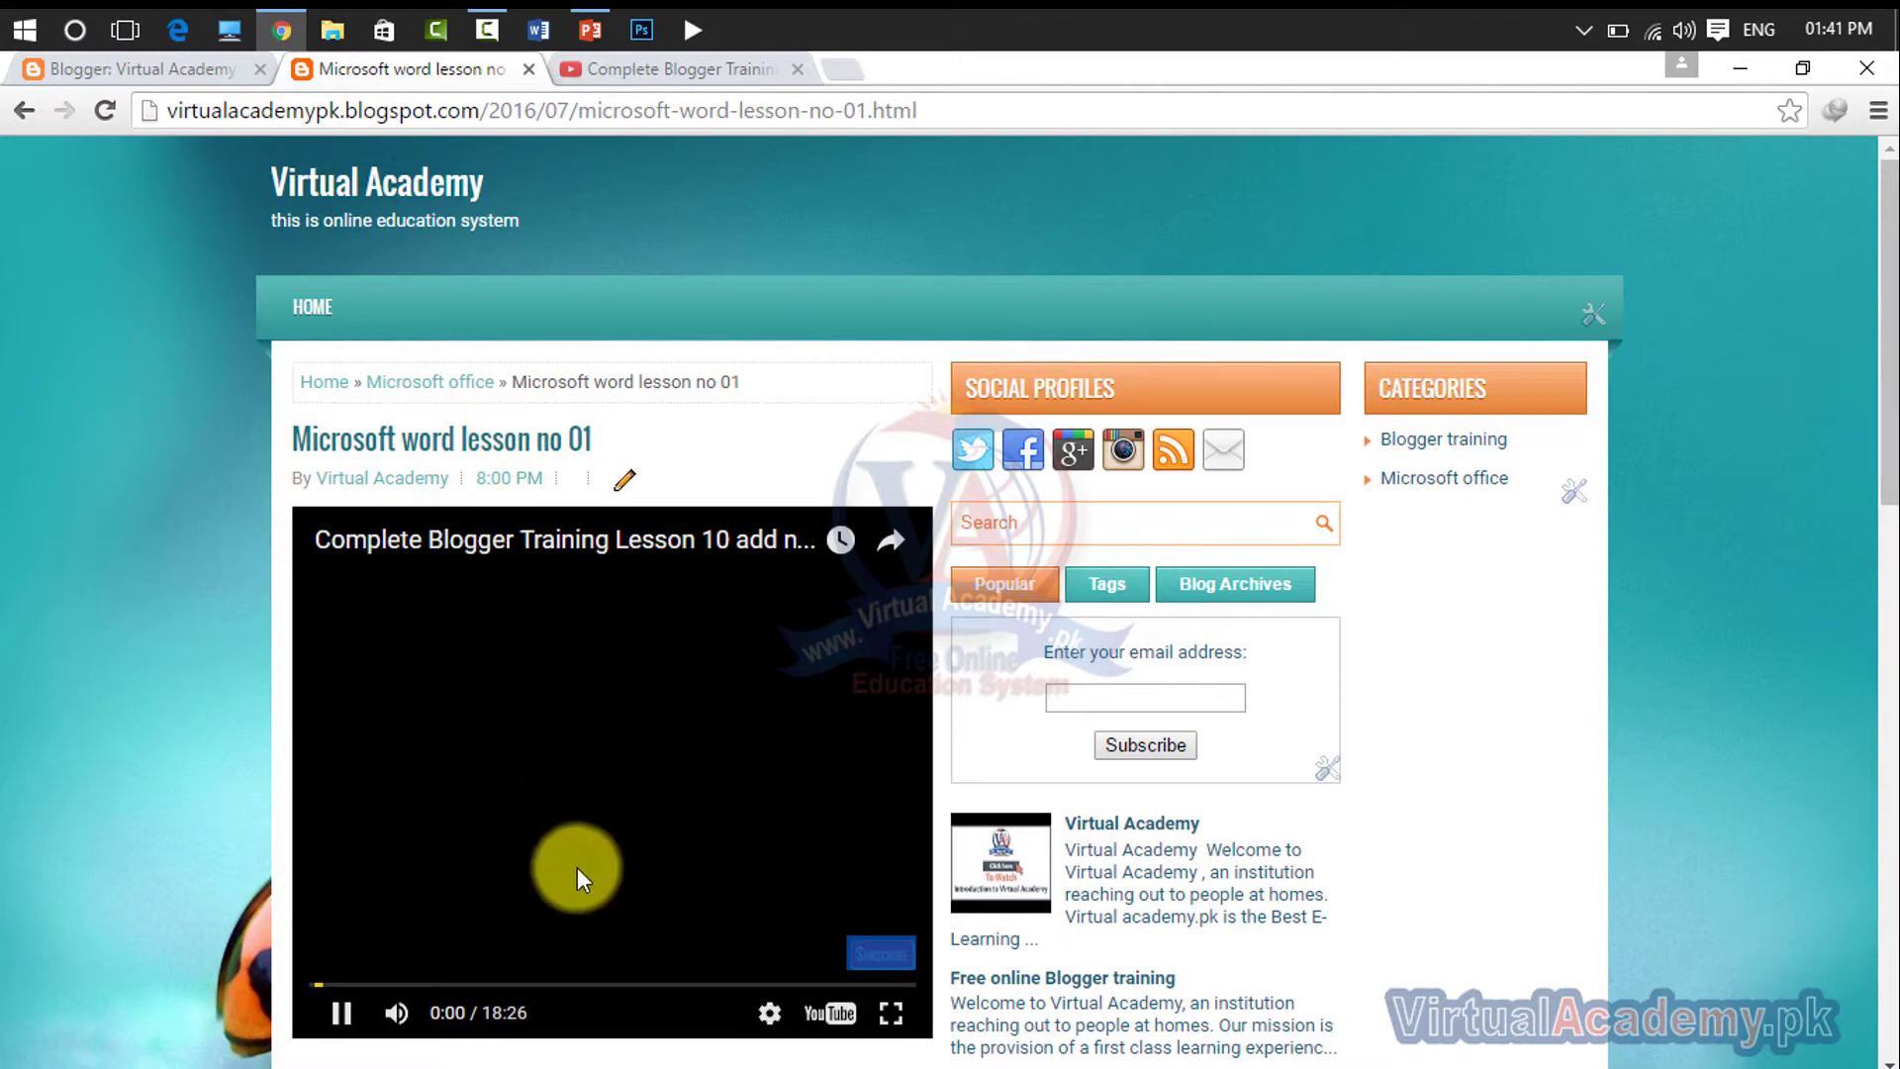
{"action": "scroll", "coordinate": [578, 866], "scroll_direction": "down", "scroll_amount": 6}
{"action": "scroll", "coordinate": [643, 835], "scroll_direction": "up", "scroll_amount": 7}
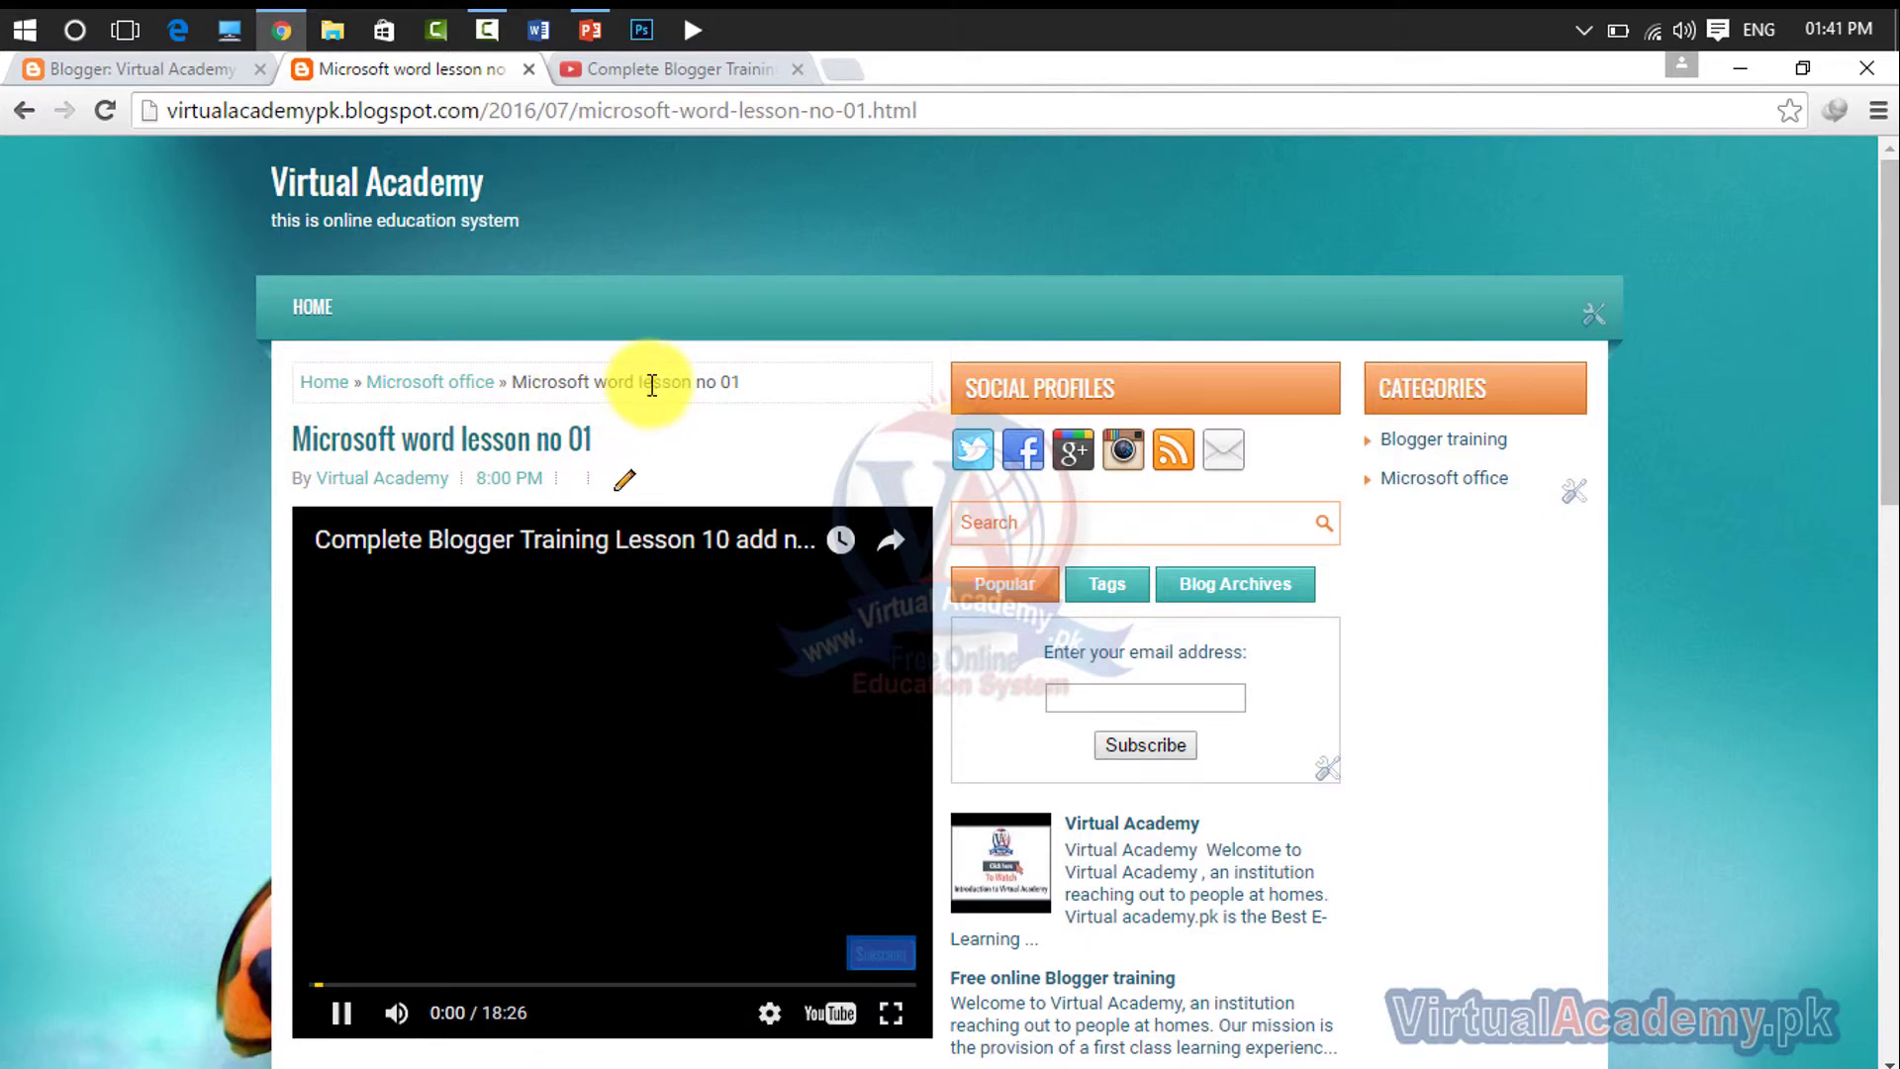
{"action": "scroll", "coordinate": [670, 829], "scroll_direction": "down", "scroll_amount": 5}
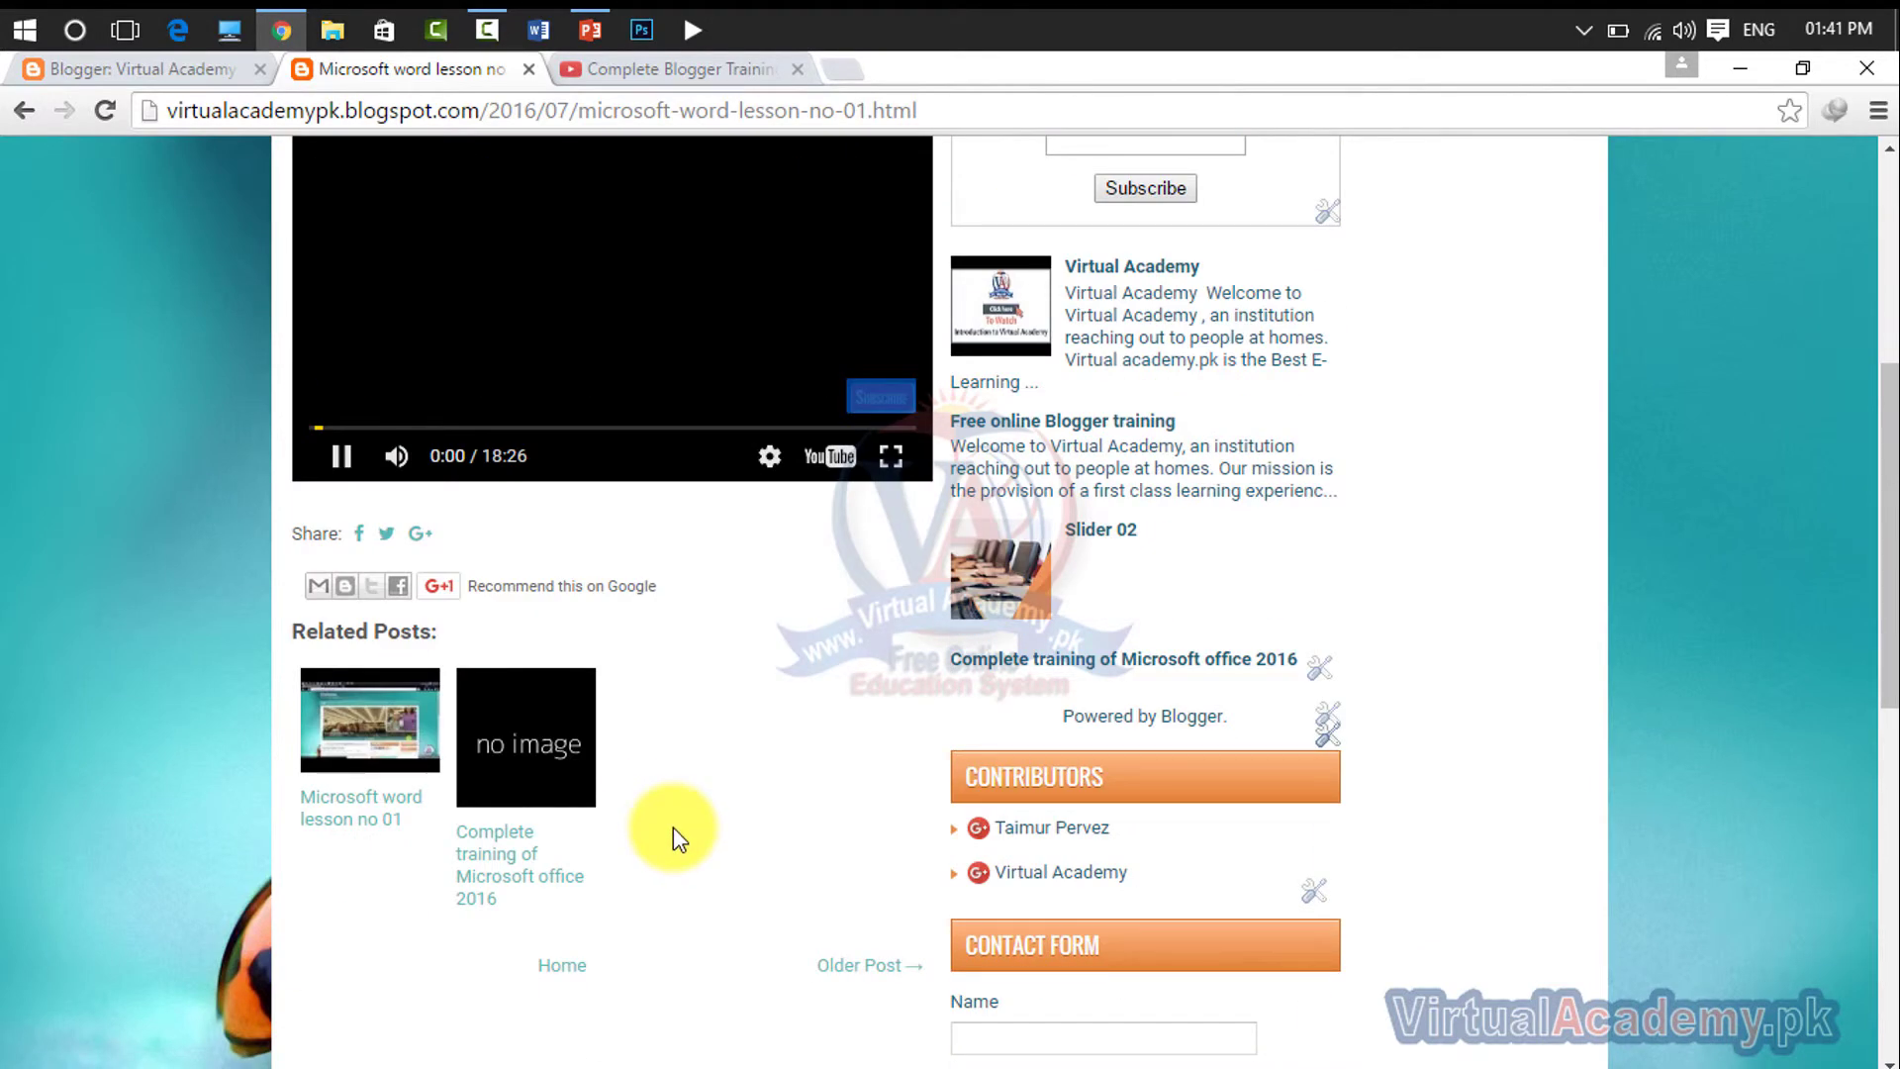
{"action": "scroll", "coordinate": [672, 827], "scroll_direction": "down", "scroll_amount": 7}
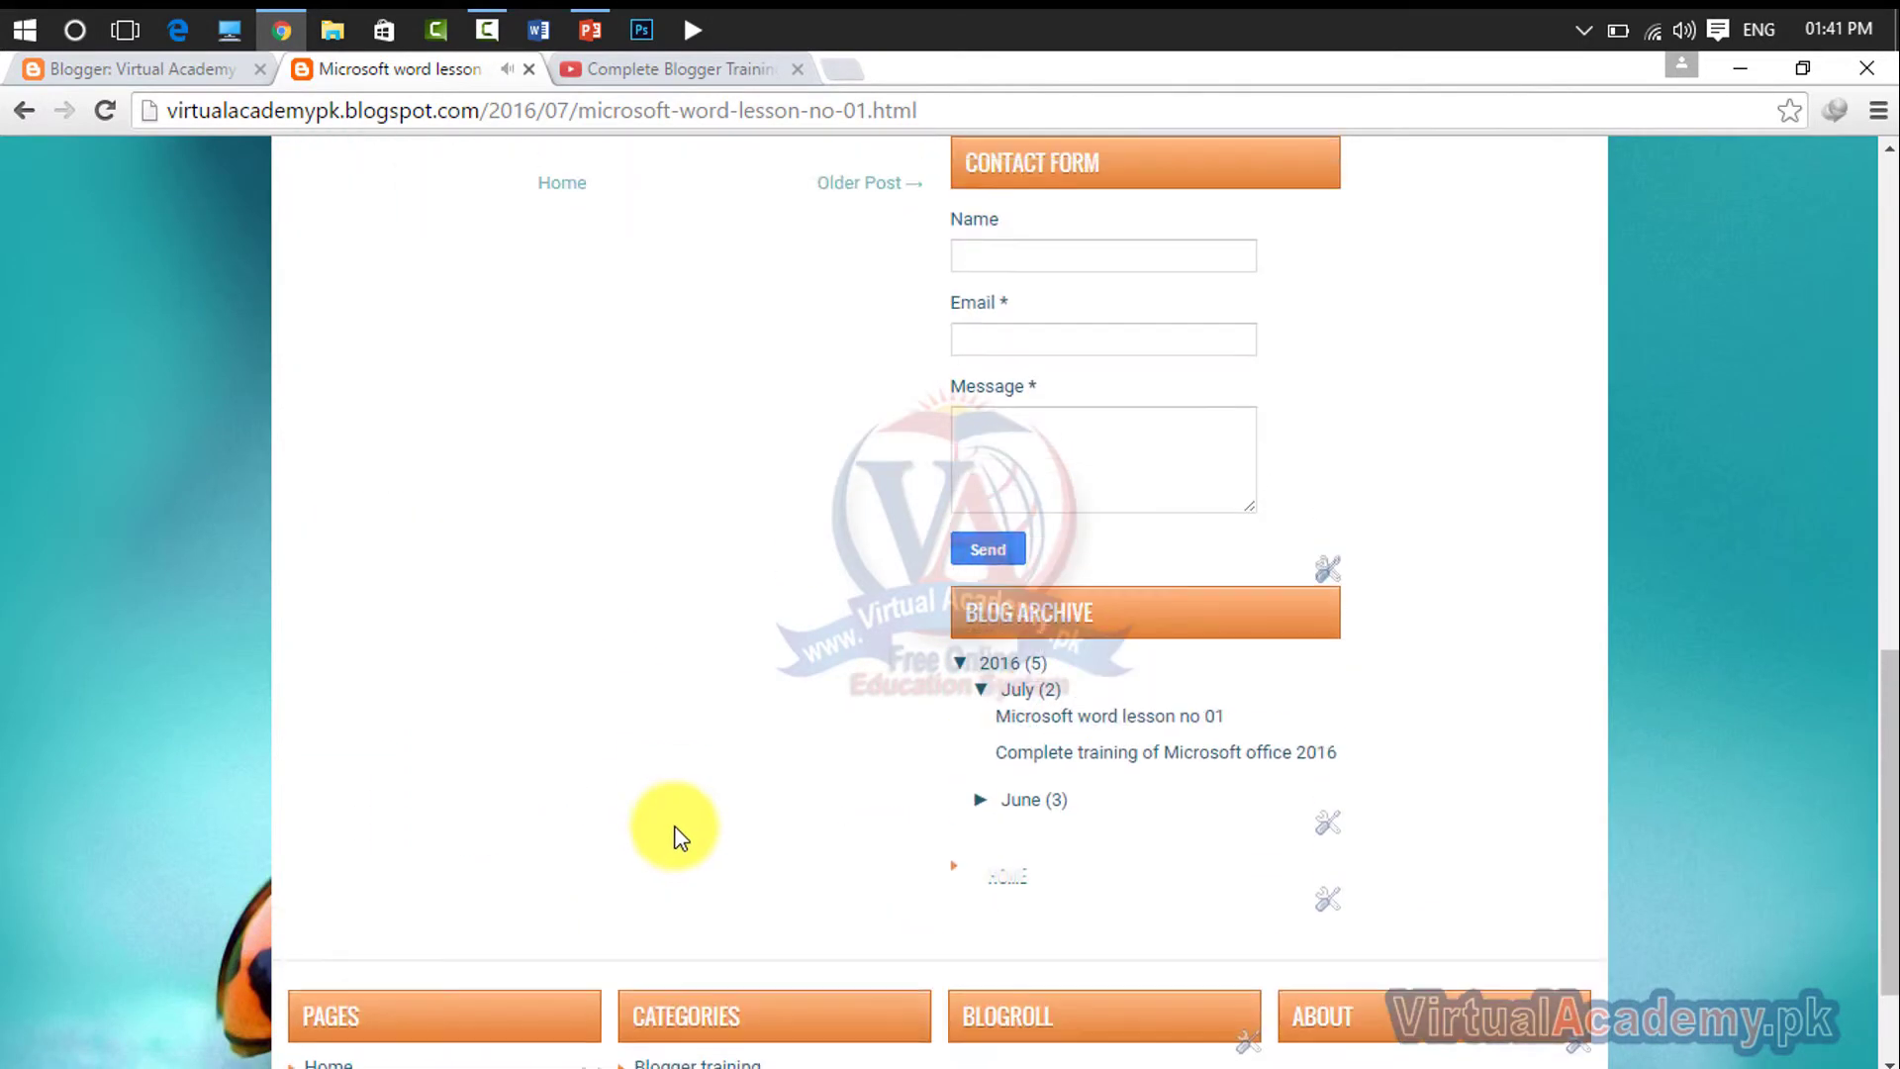
{"action": "scroll", "coordinate": [677, 826], "scroll_direction": "up", "scroll_amount": 13}
{"action": "left_click", "coordinate": [329, 1013]}
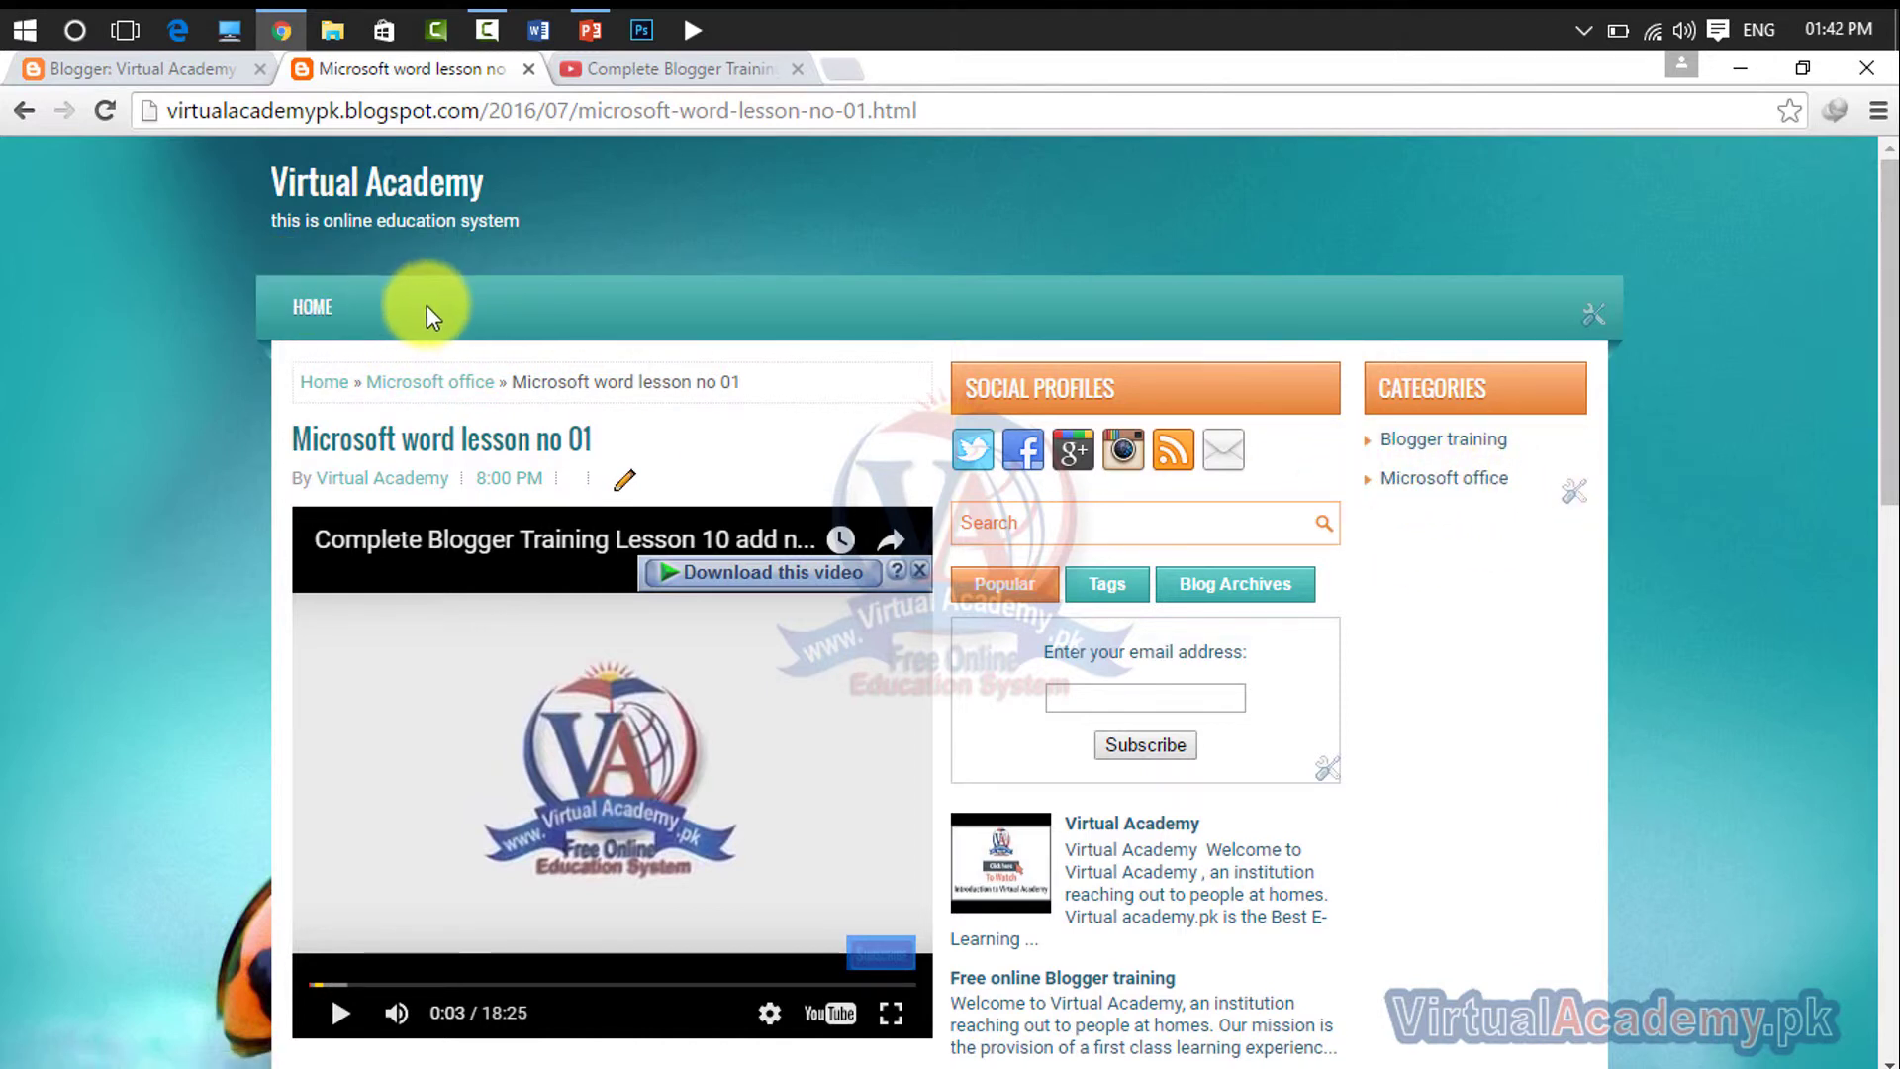
- Cancel sharing the new post on Google+ in Blogger and open the blog's Layout page
{"action": "left_click", "coordinate": [192, 67]}
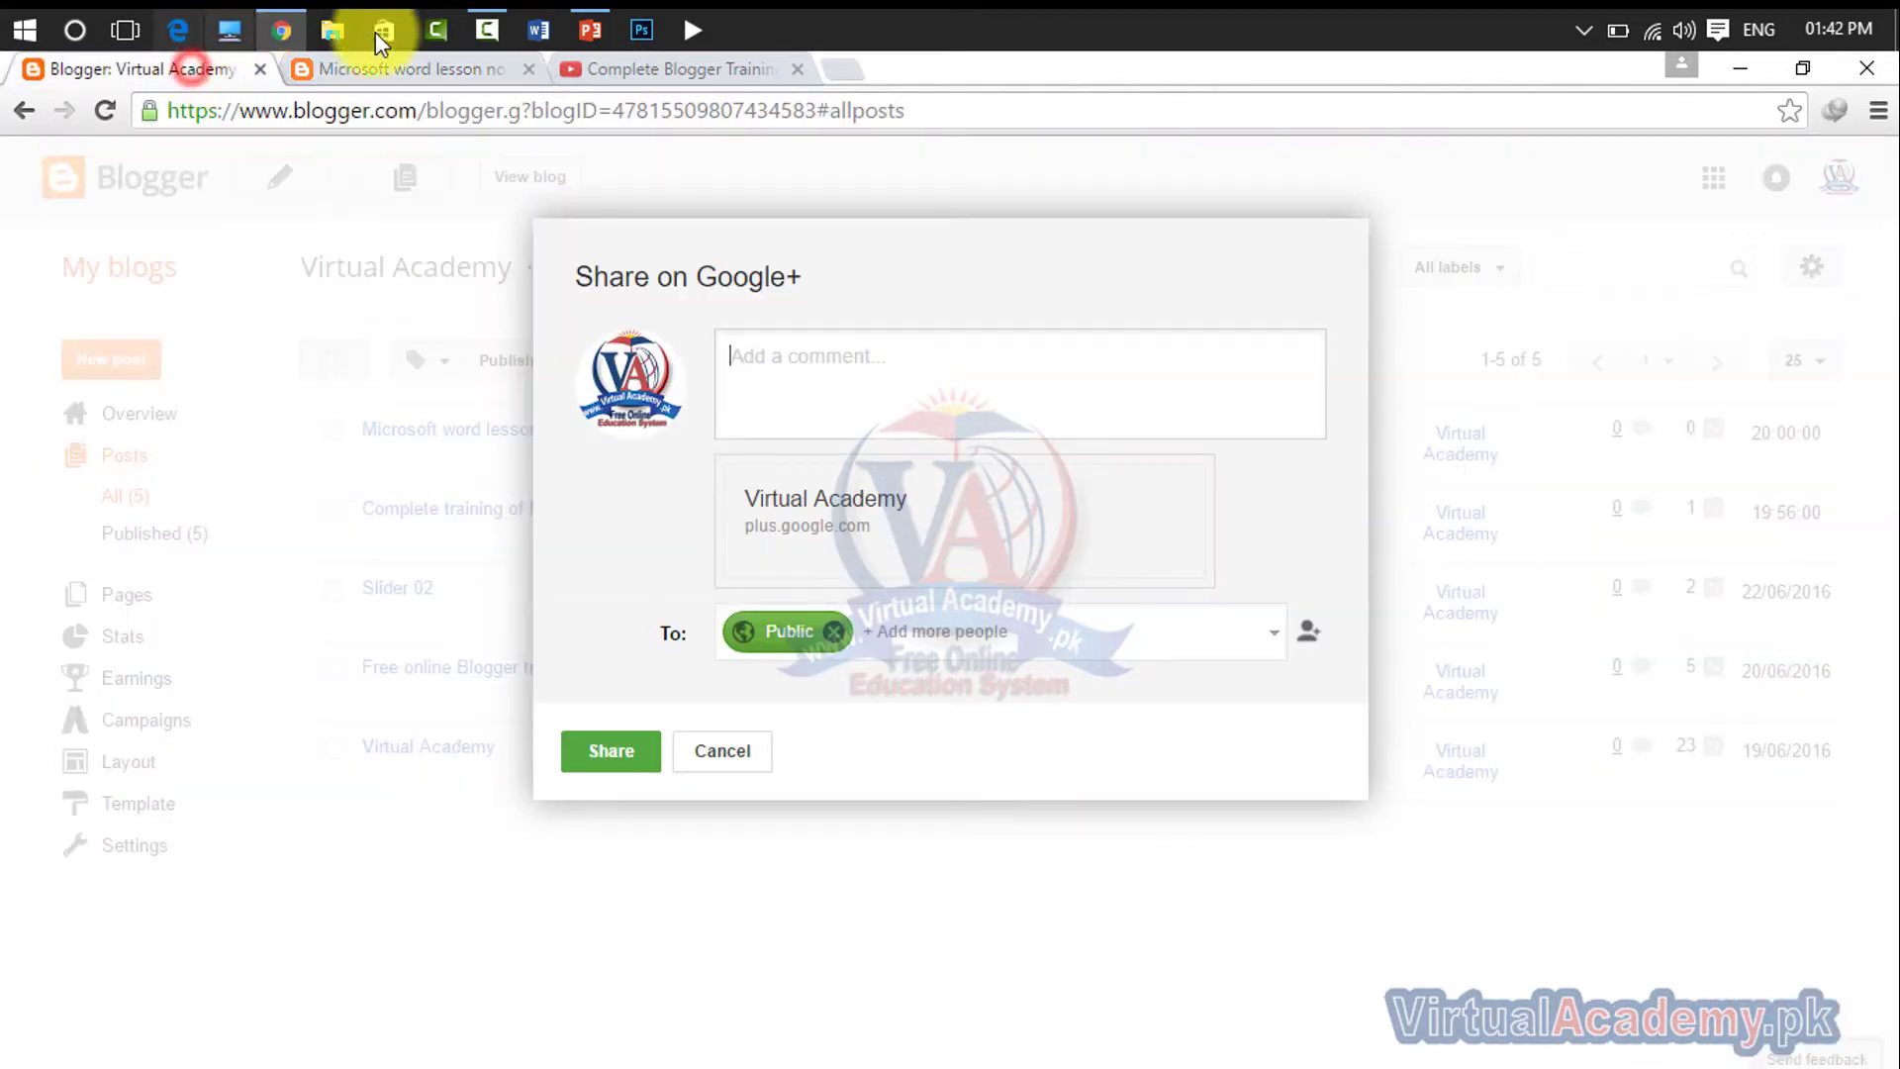
{"action": "left_click", "coordinate": [734, 759]}
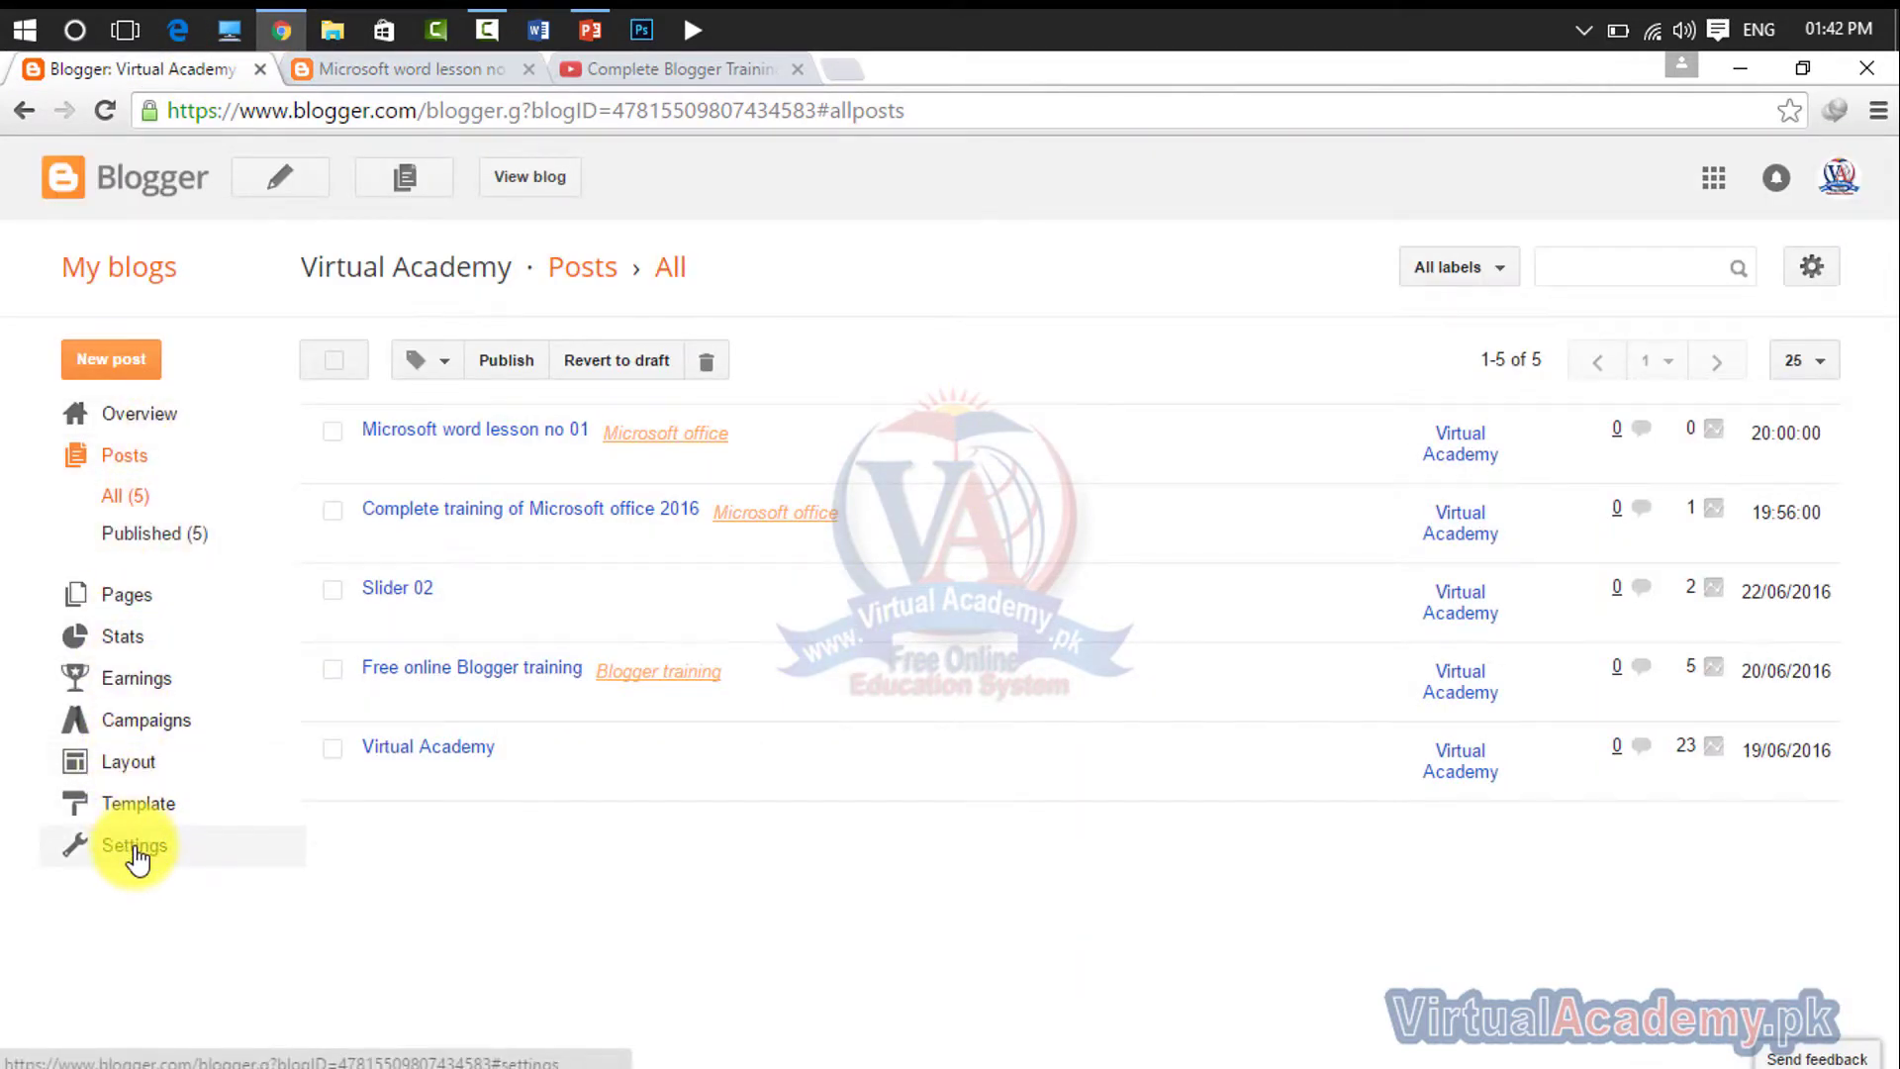
{"action": "left_click", "coordinate": [137, 763]}
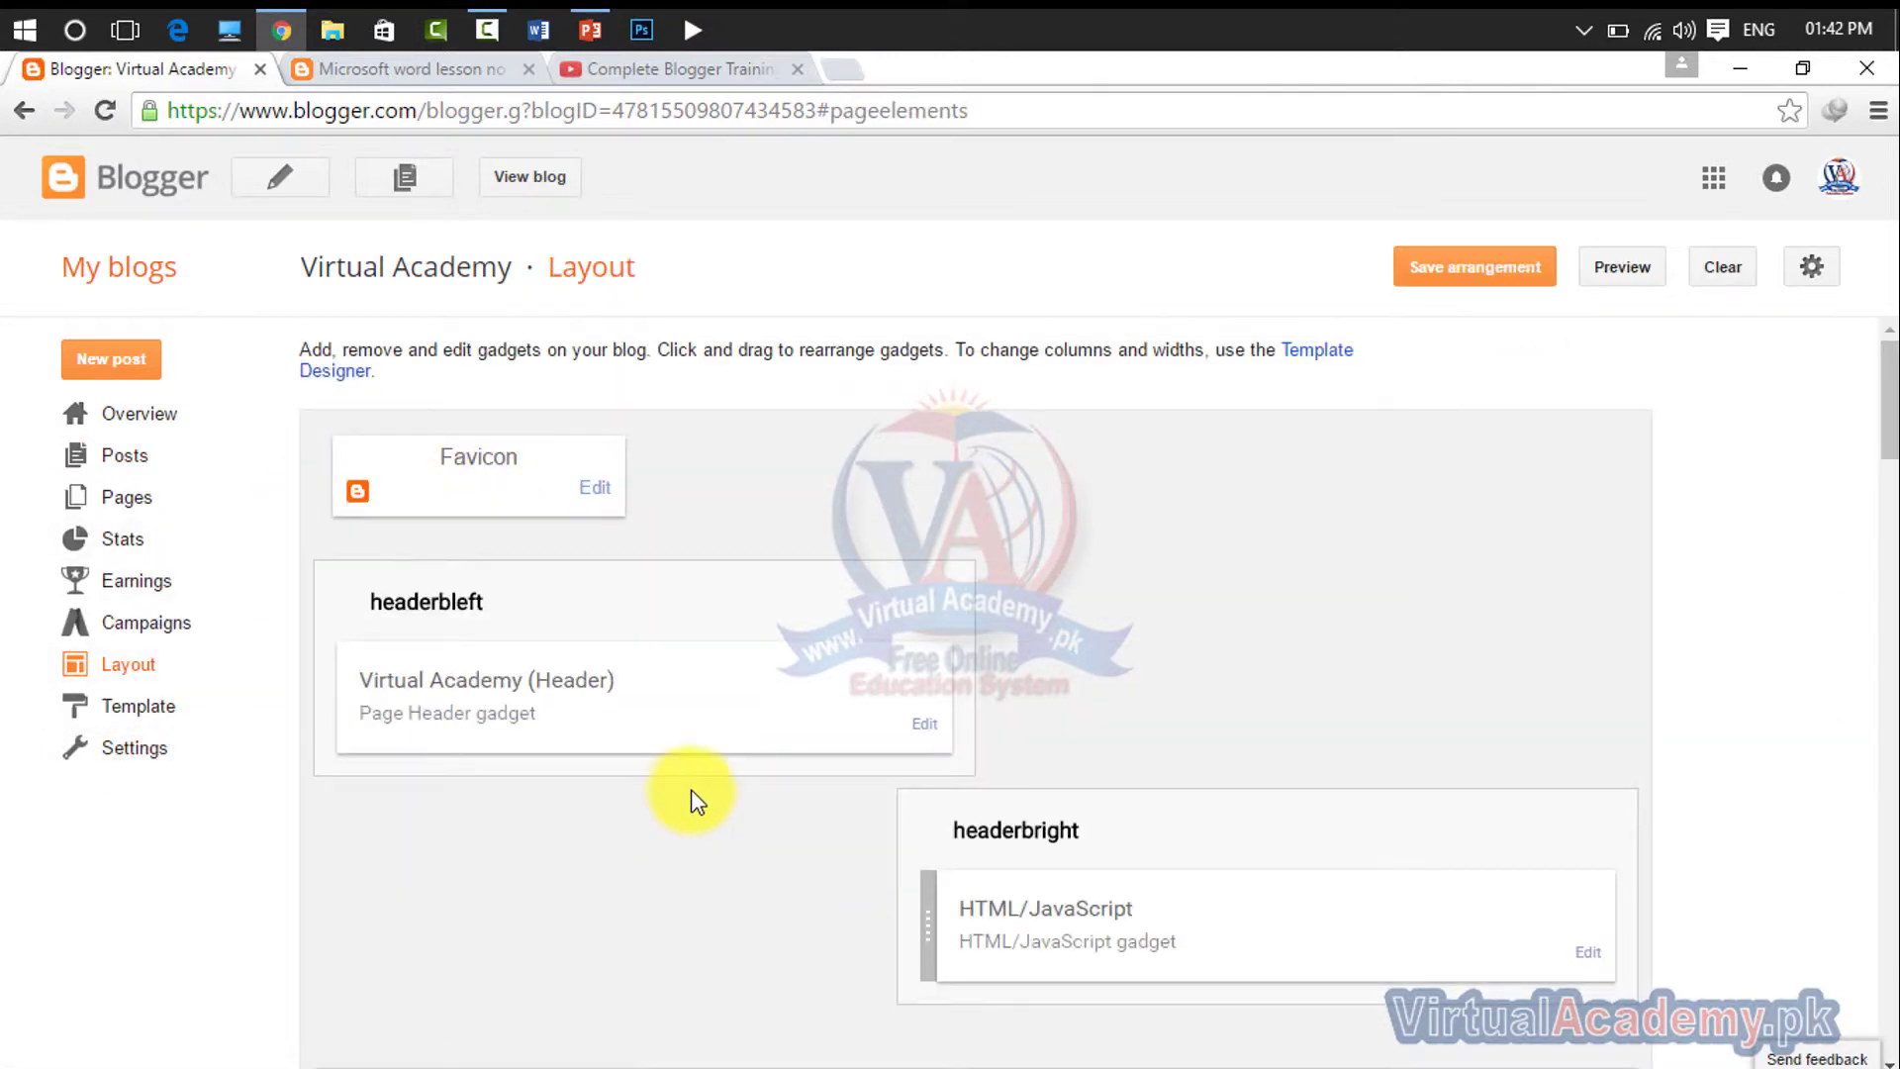
- Locate the Pages - Menu gadget in the blog layout and open its page list configuration
{"action": "scroll", "coordinate": [690, 788], "scroll_direction": "down", "scroll_amount": 4}
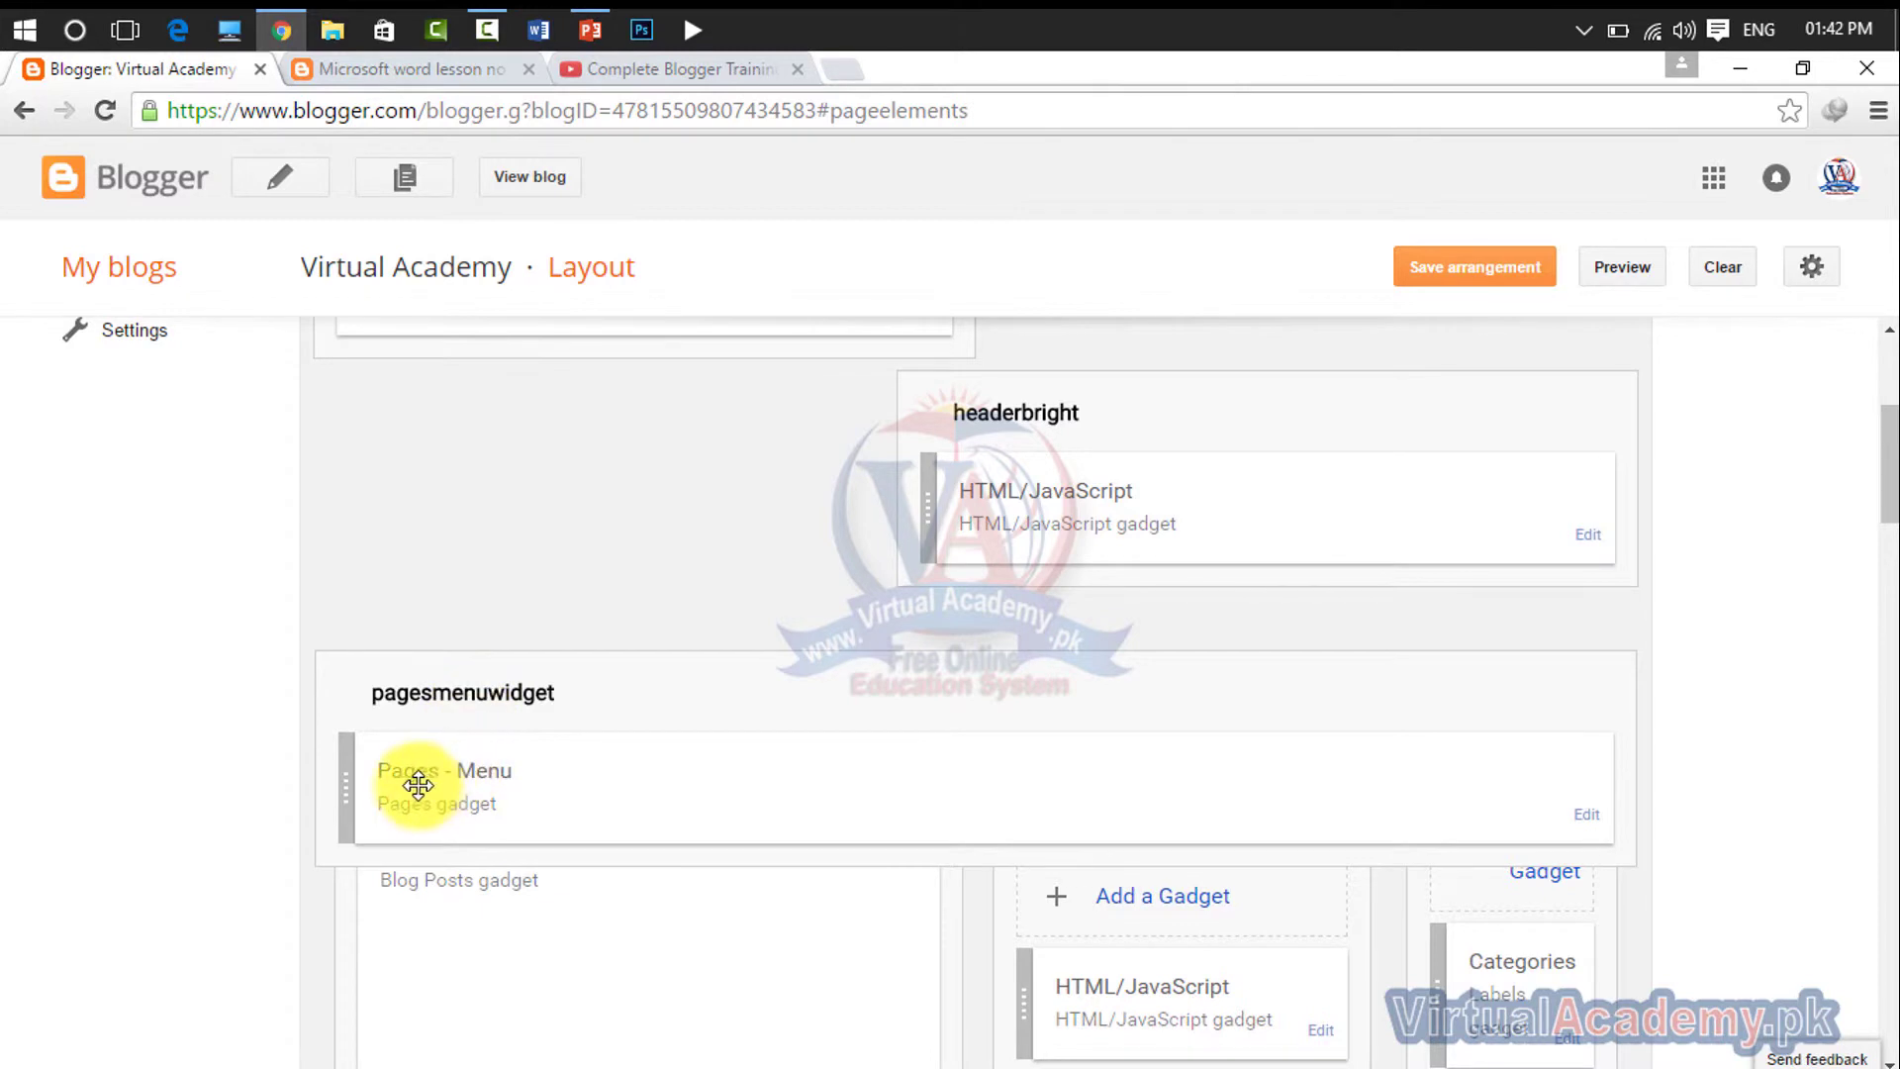
{"action": "left_click", "coordinate": [1583, 820]}
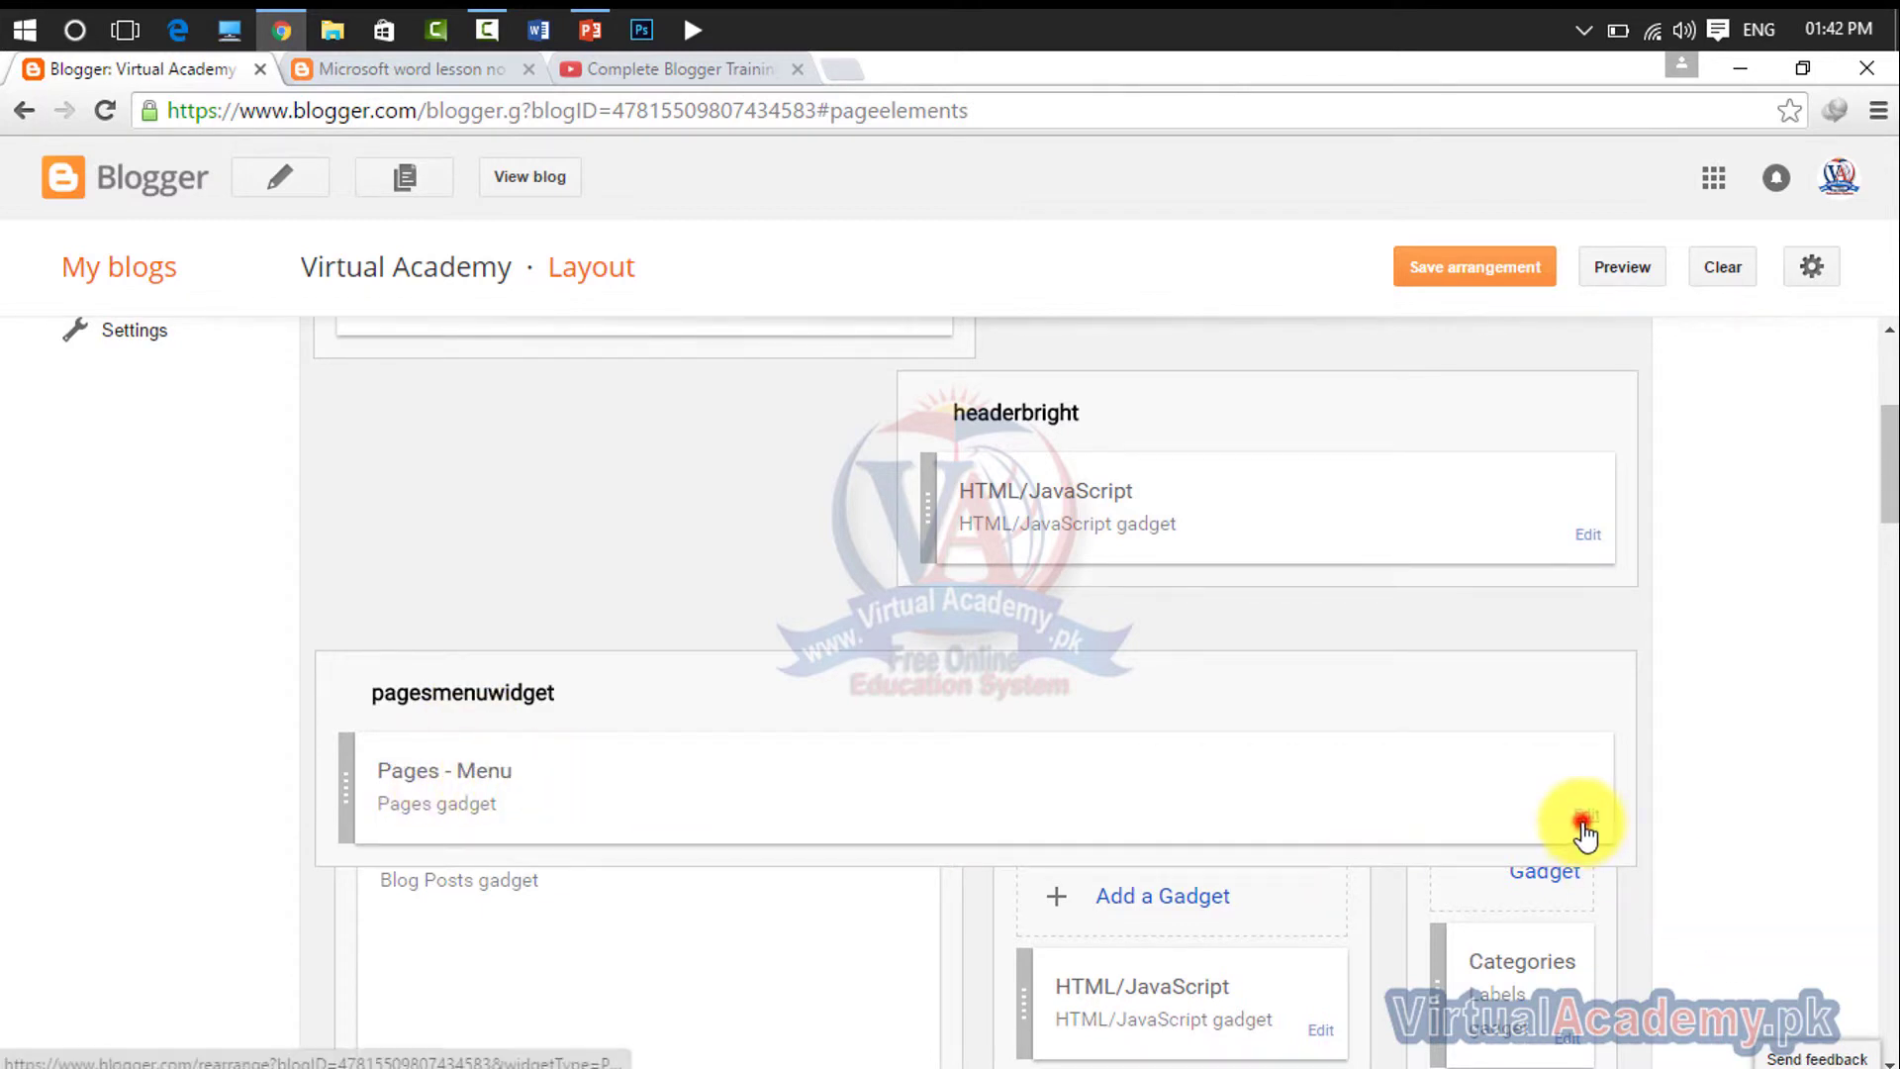
{"action": "scroll", "coordinate": [700, 867], "scroll_direction": "down", "scroll_amount": 4}
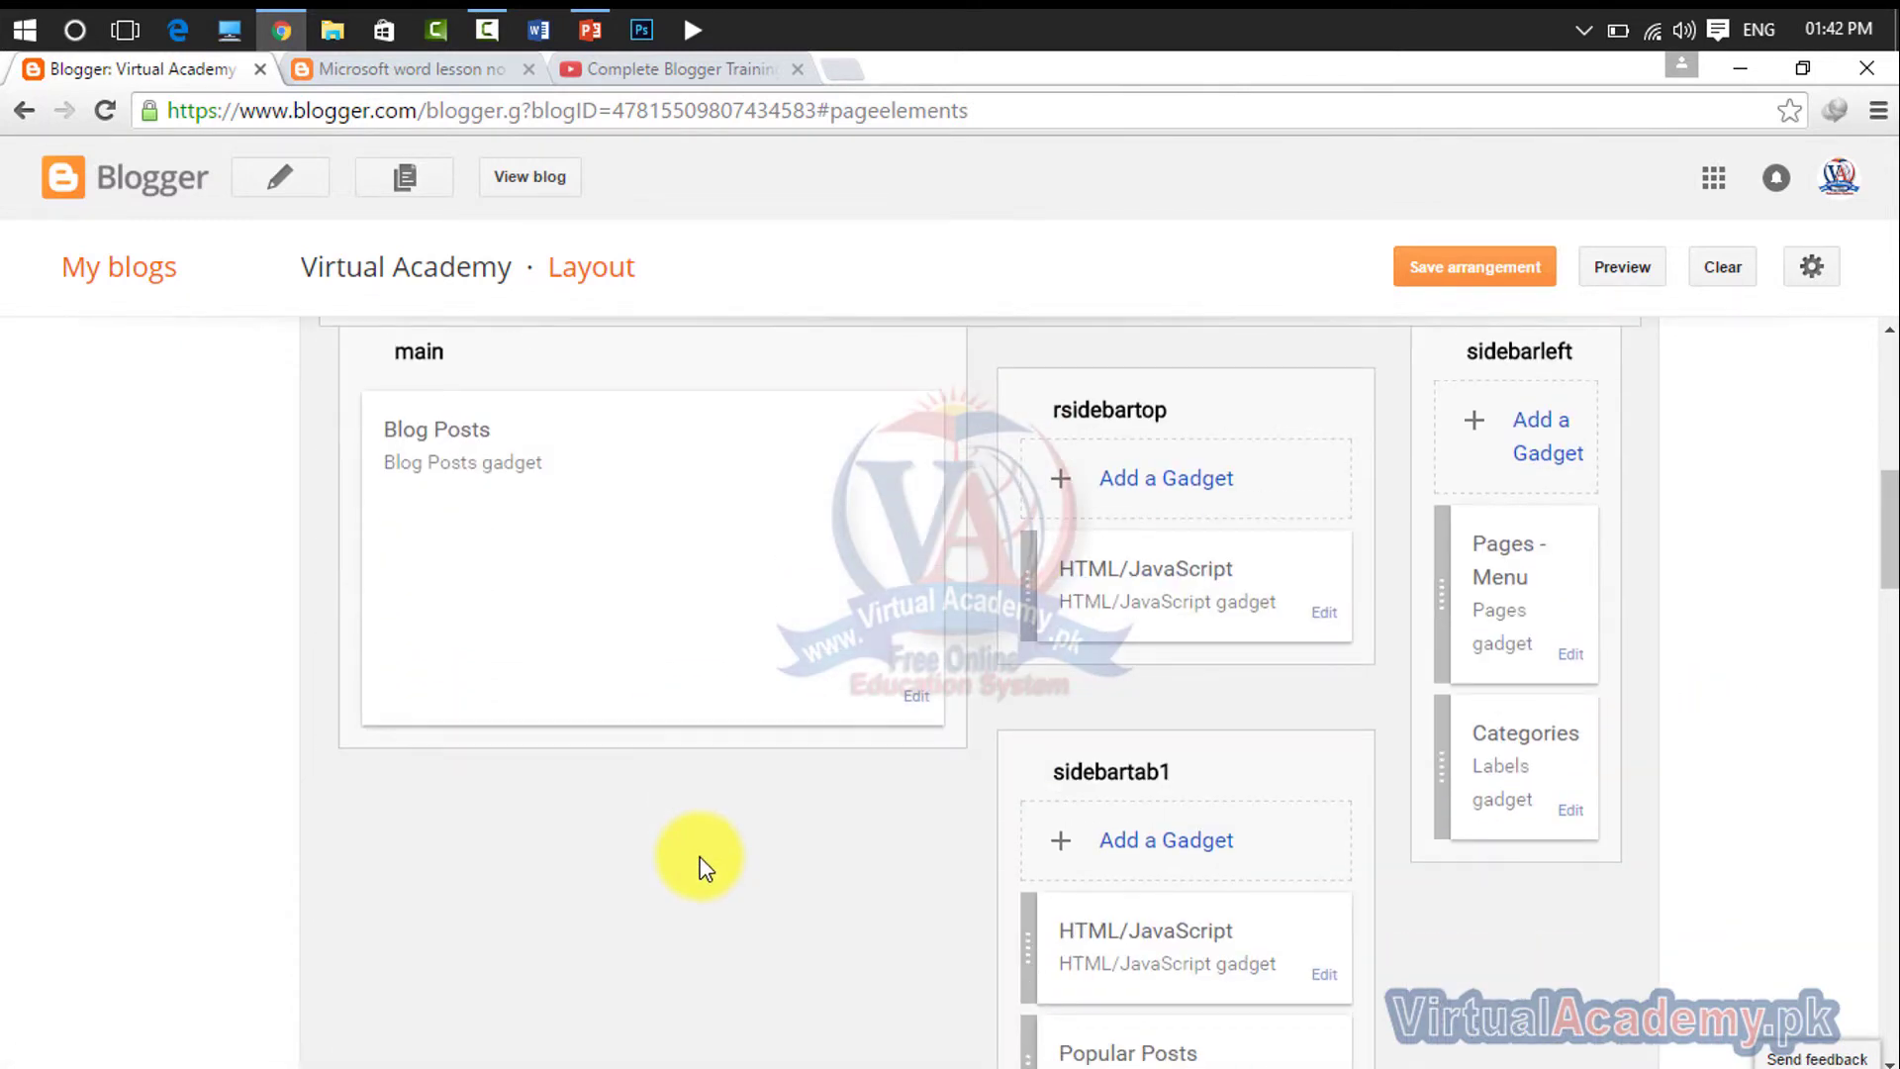
{"action": "scroll", "coordinate": [732, 841], "scroll_direction": "up", "scroll_amount": 3}
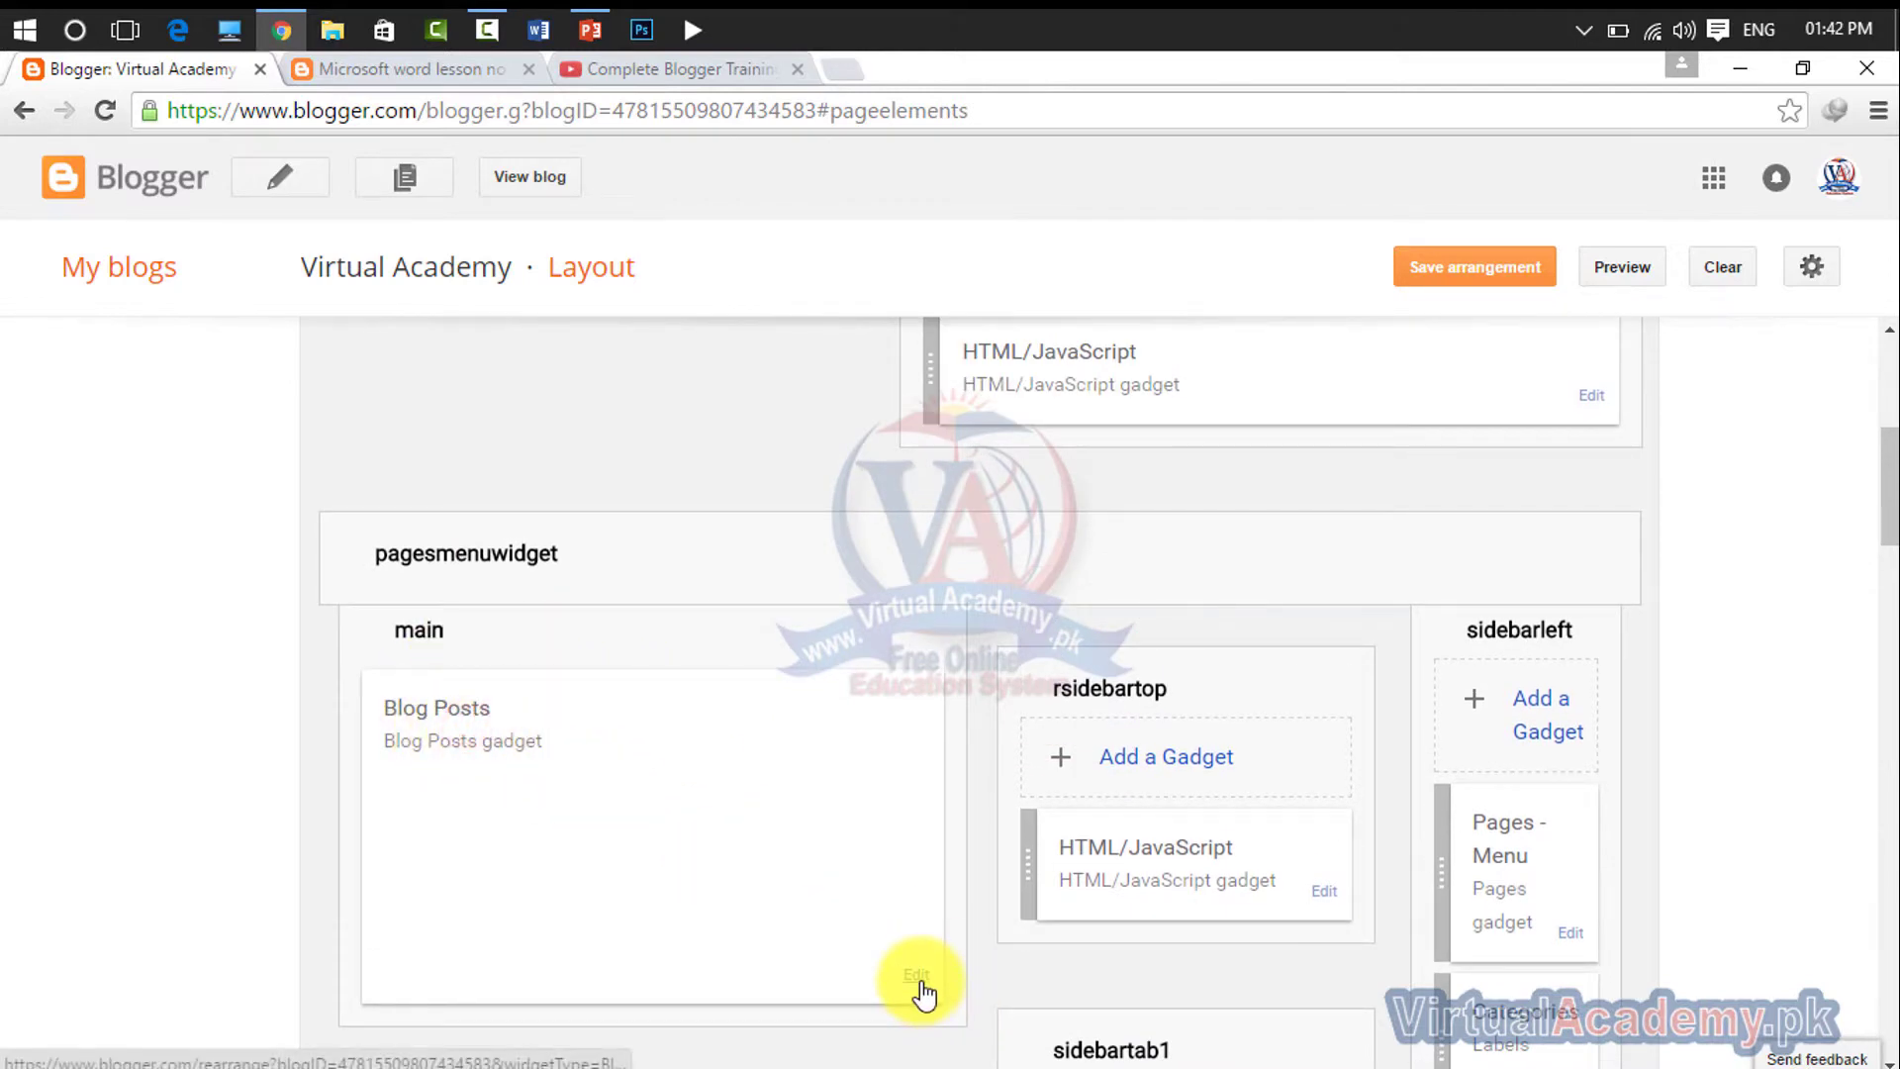
{"action": "scroll", "coordinate": [1060, 847], "scroll_direction": "up", "scroll_amount": 6}
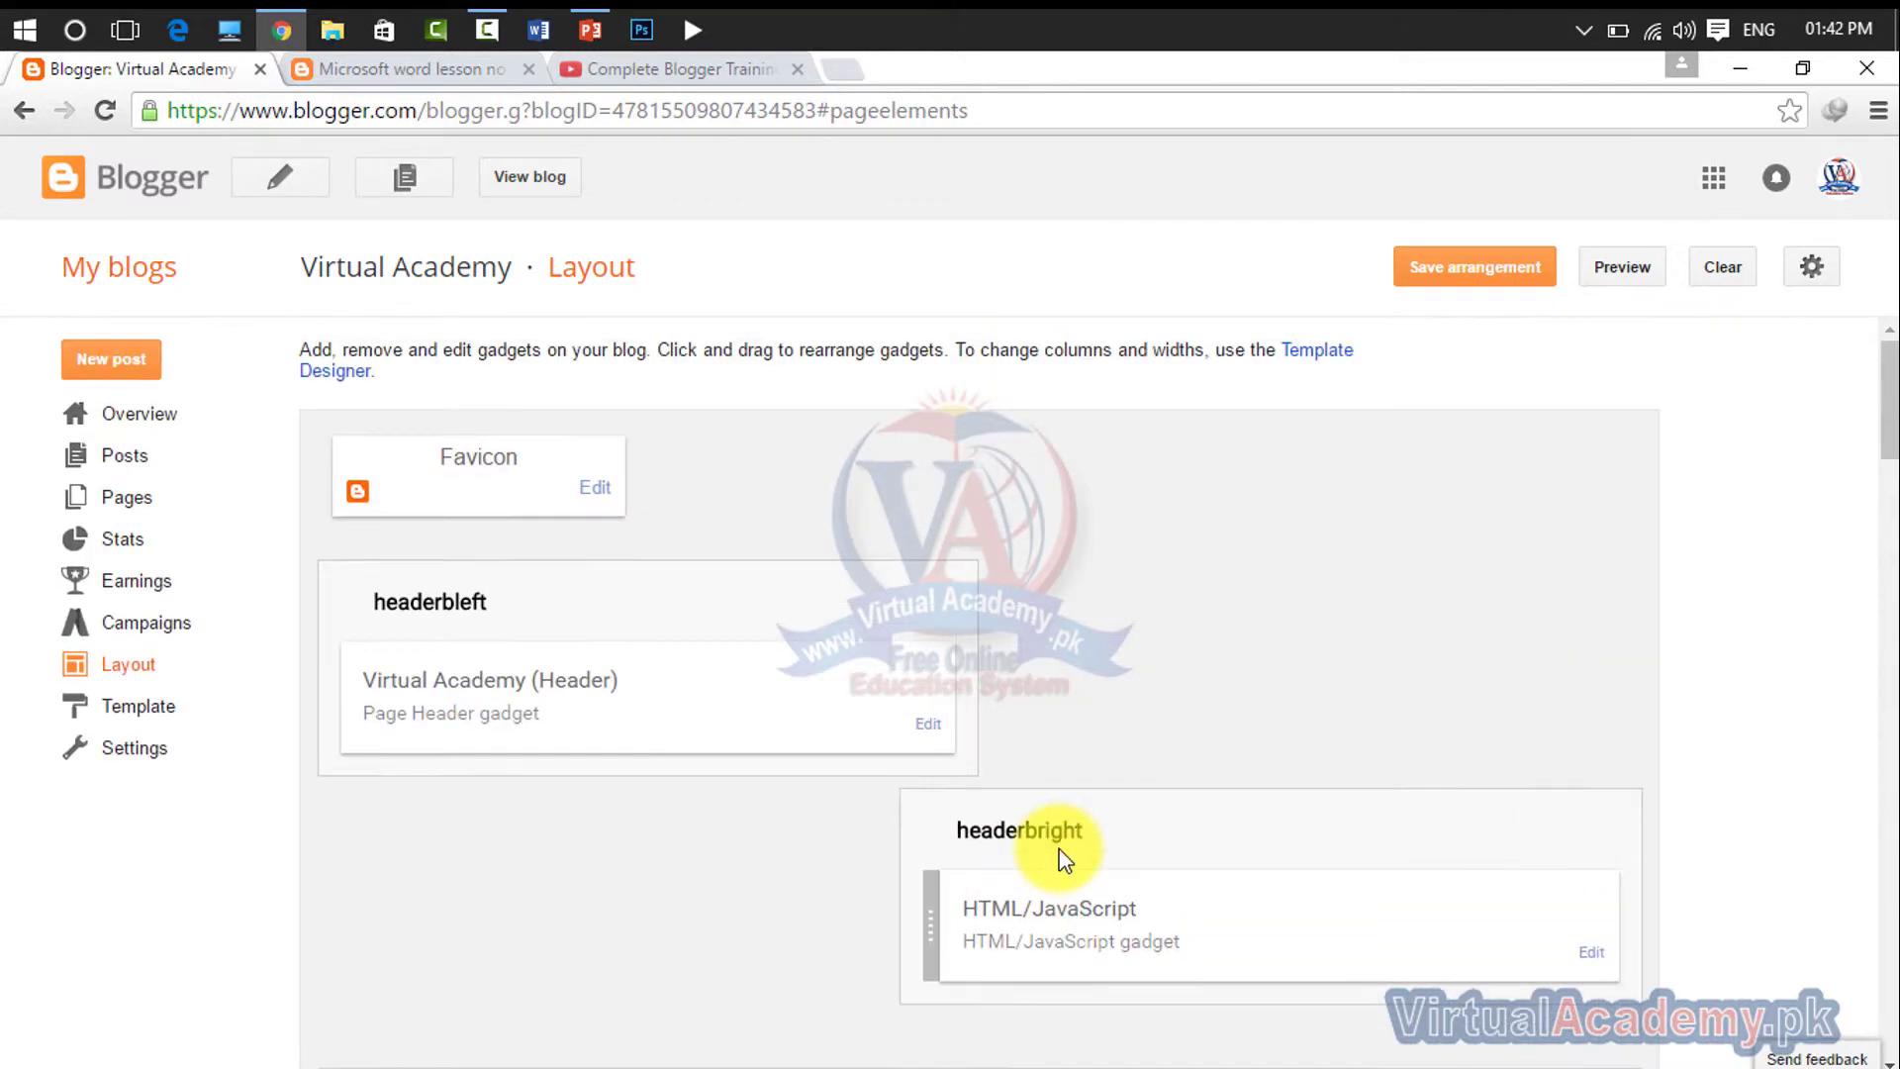
{"action": "scroll", "coordinate": [1208, 911], "scroll_direction": "down", "scroll_amount": 5}
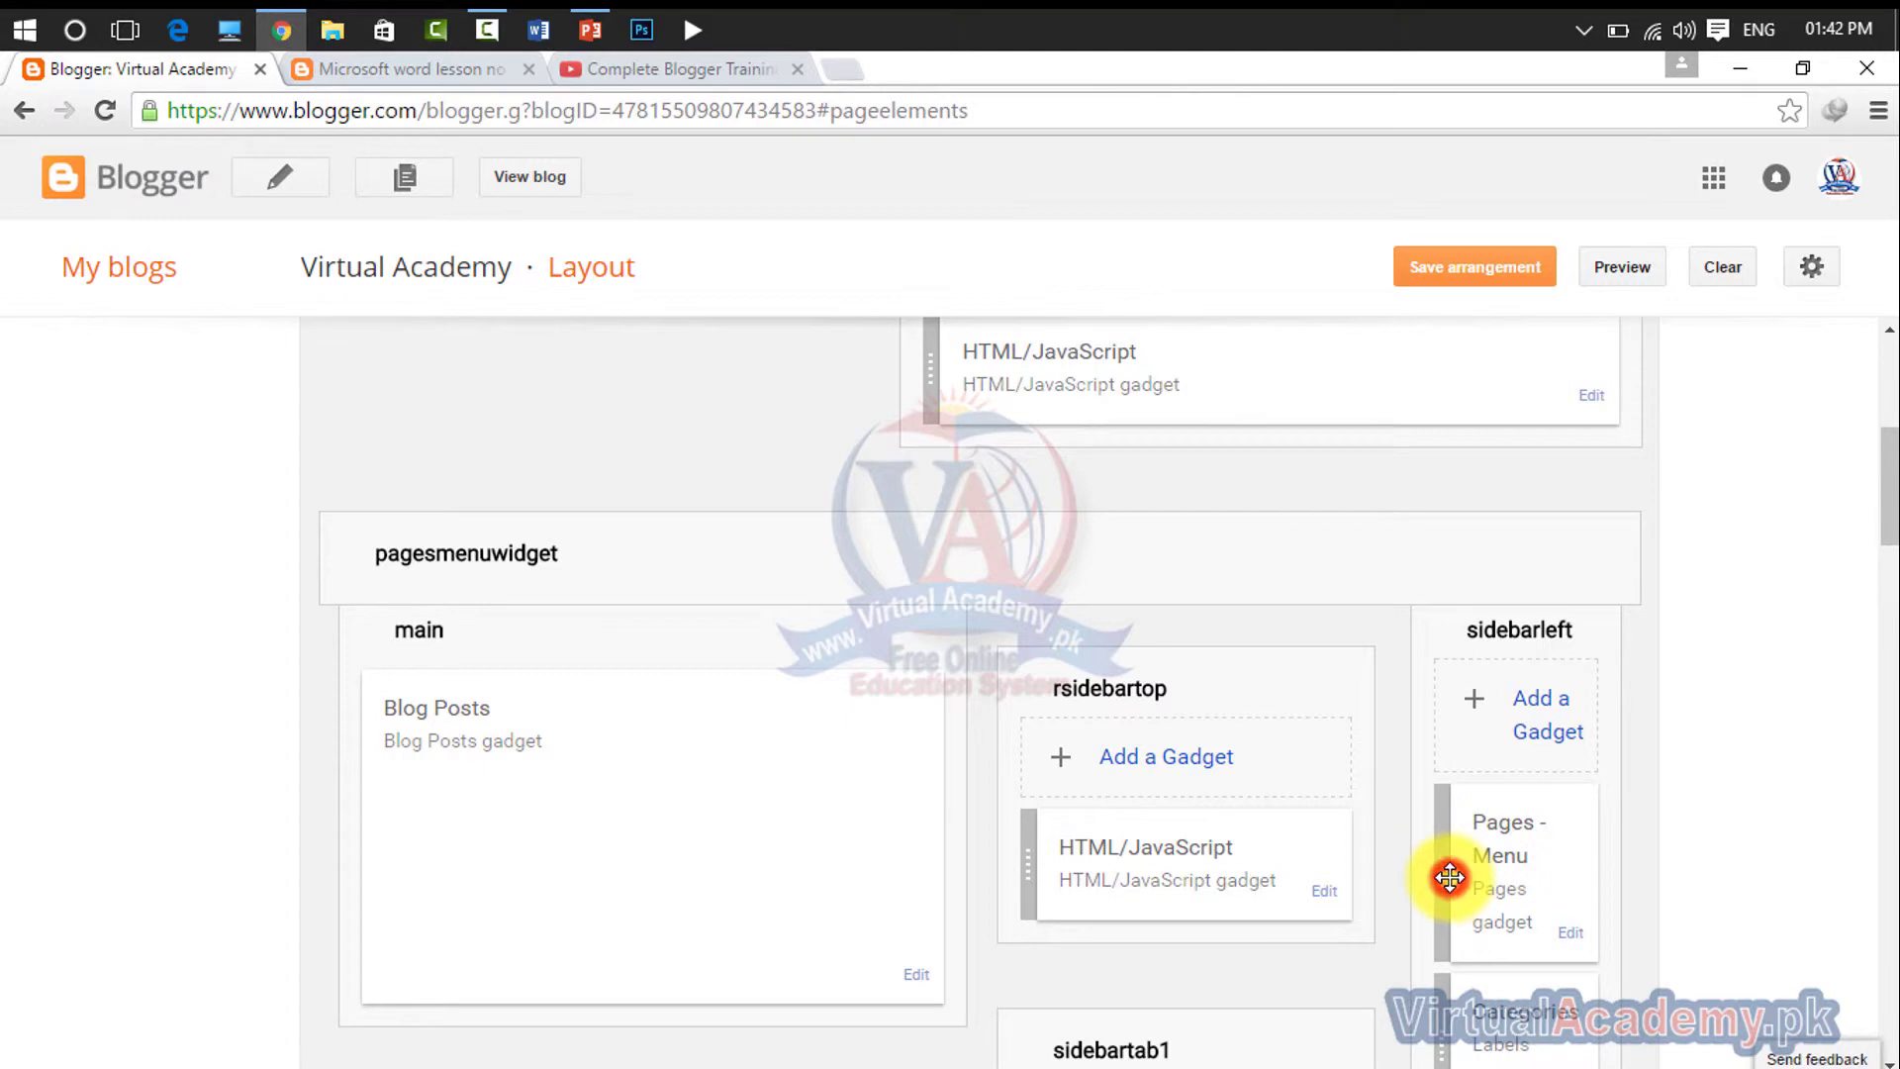
{"action": "left_click", "coordinate": [1569, 933]}
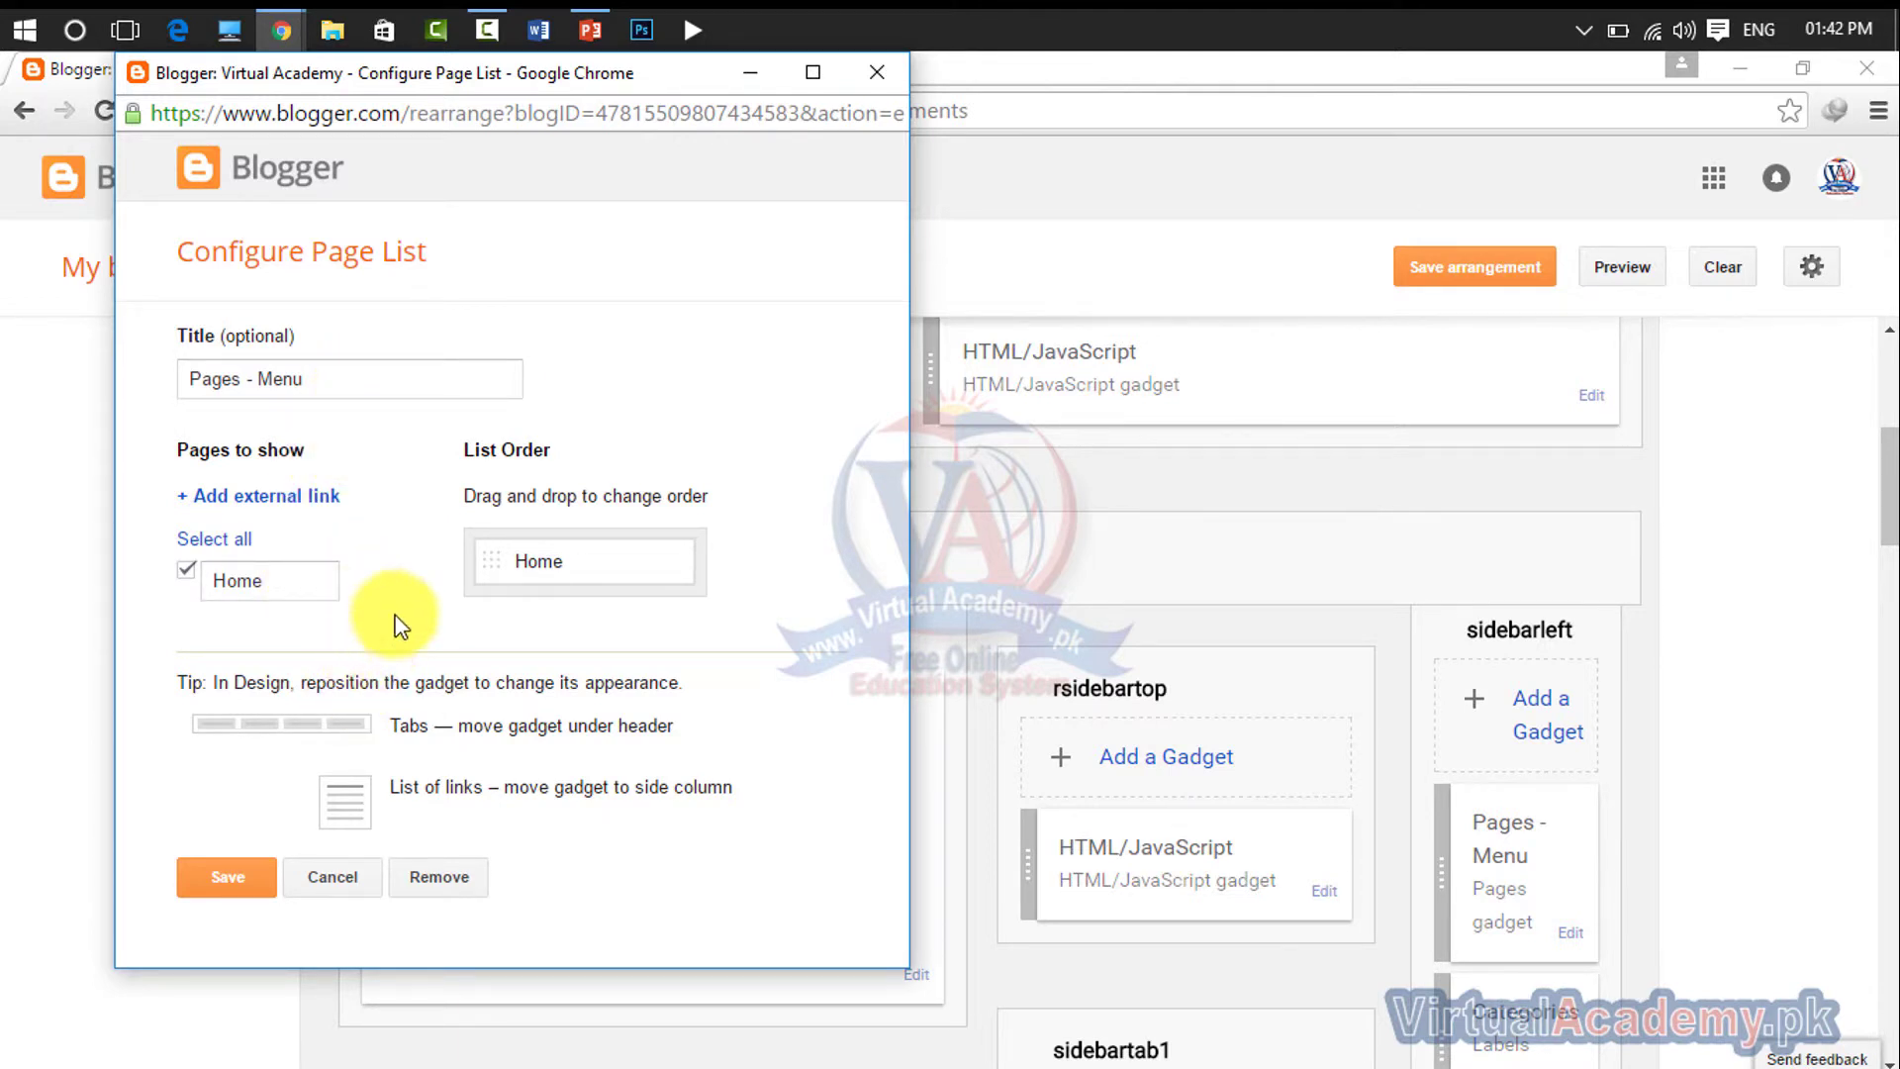
{"action": "left_click", "coordinate": [454, 388]}
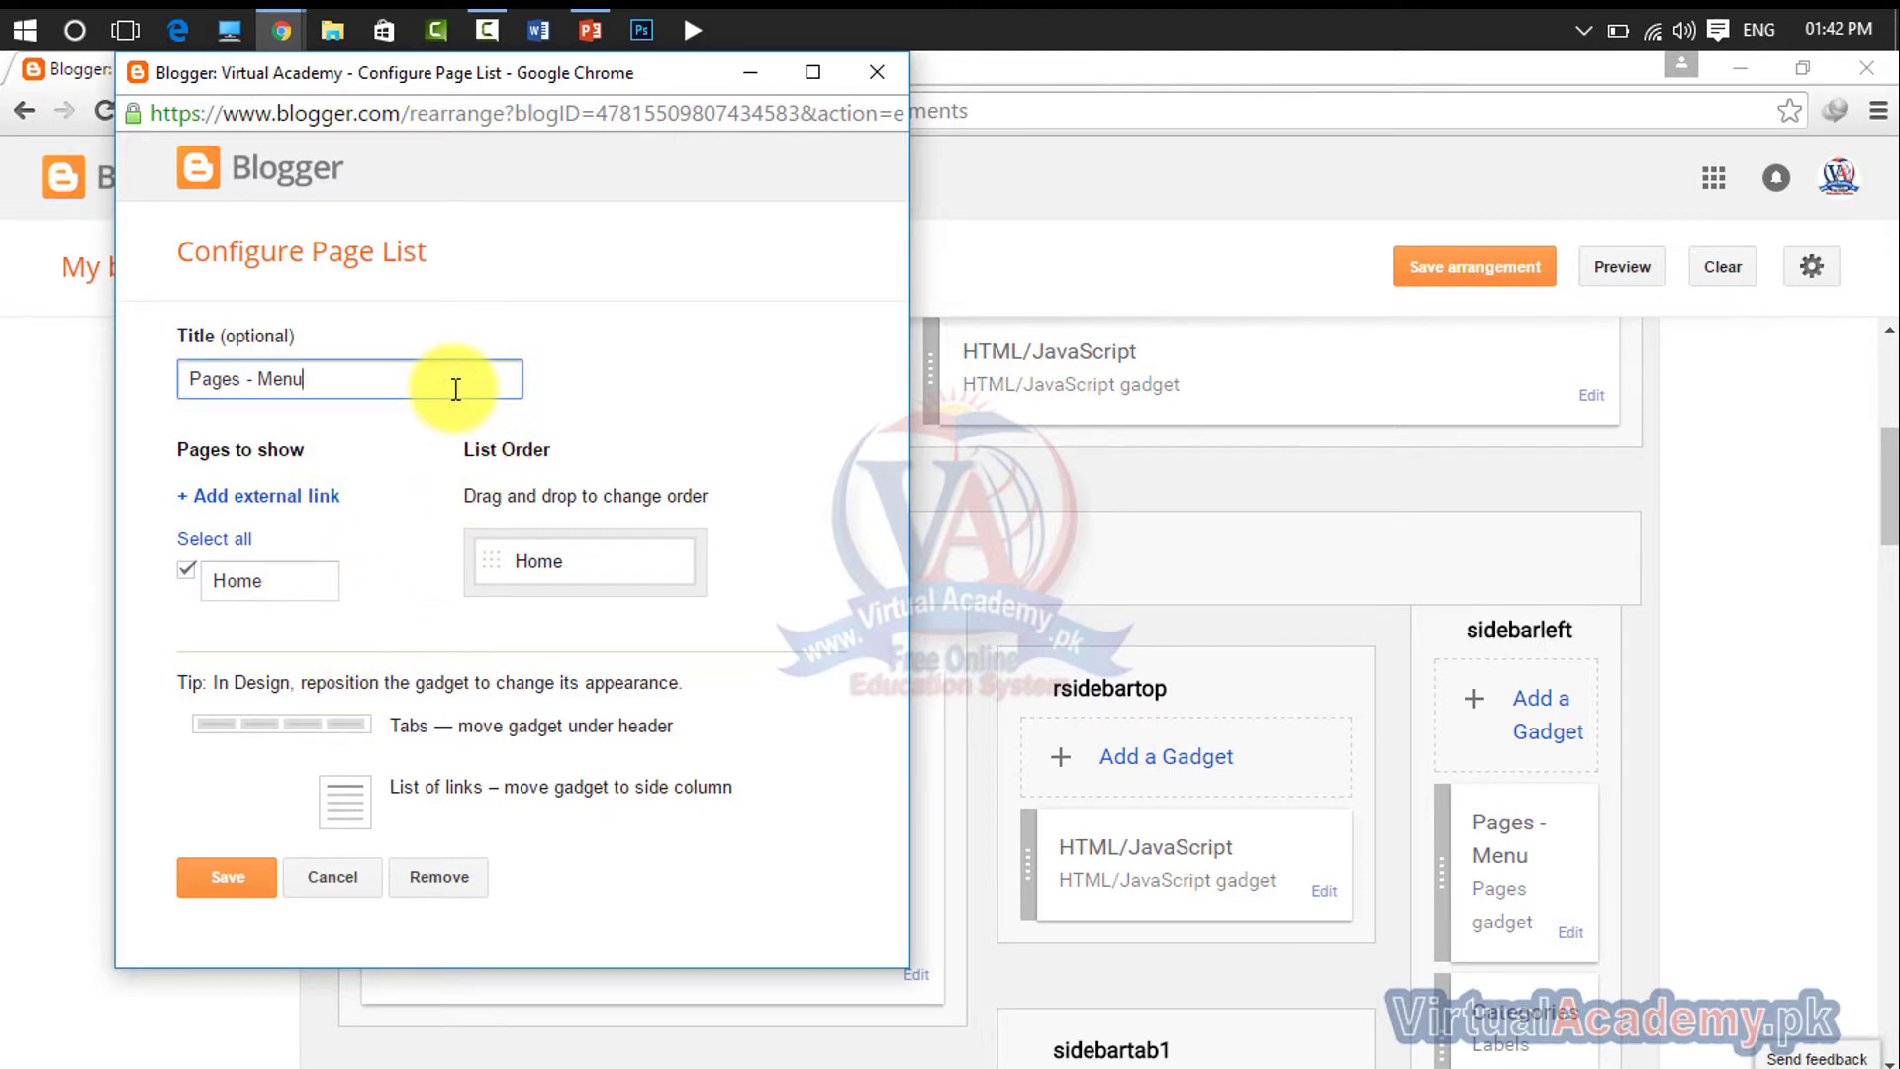
{"action": "left_click", "coordinate": [278, 503]}
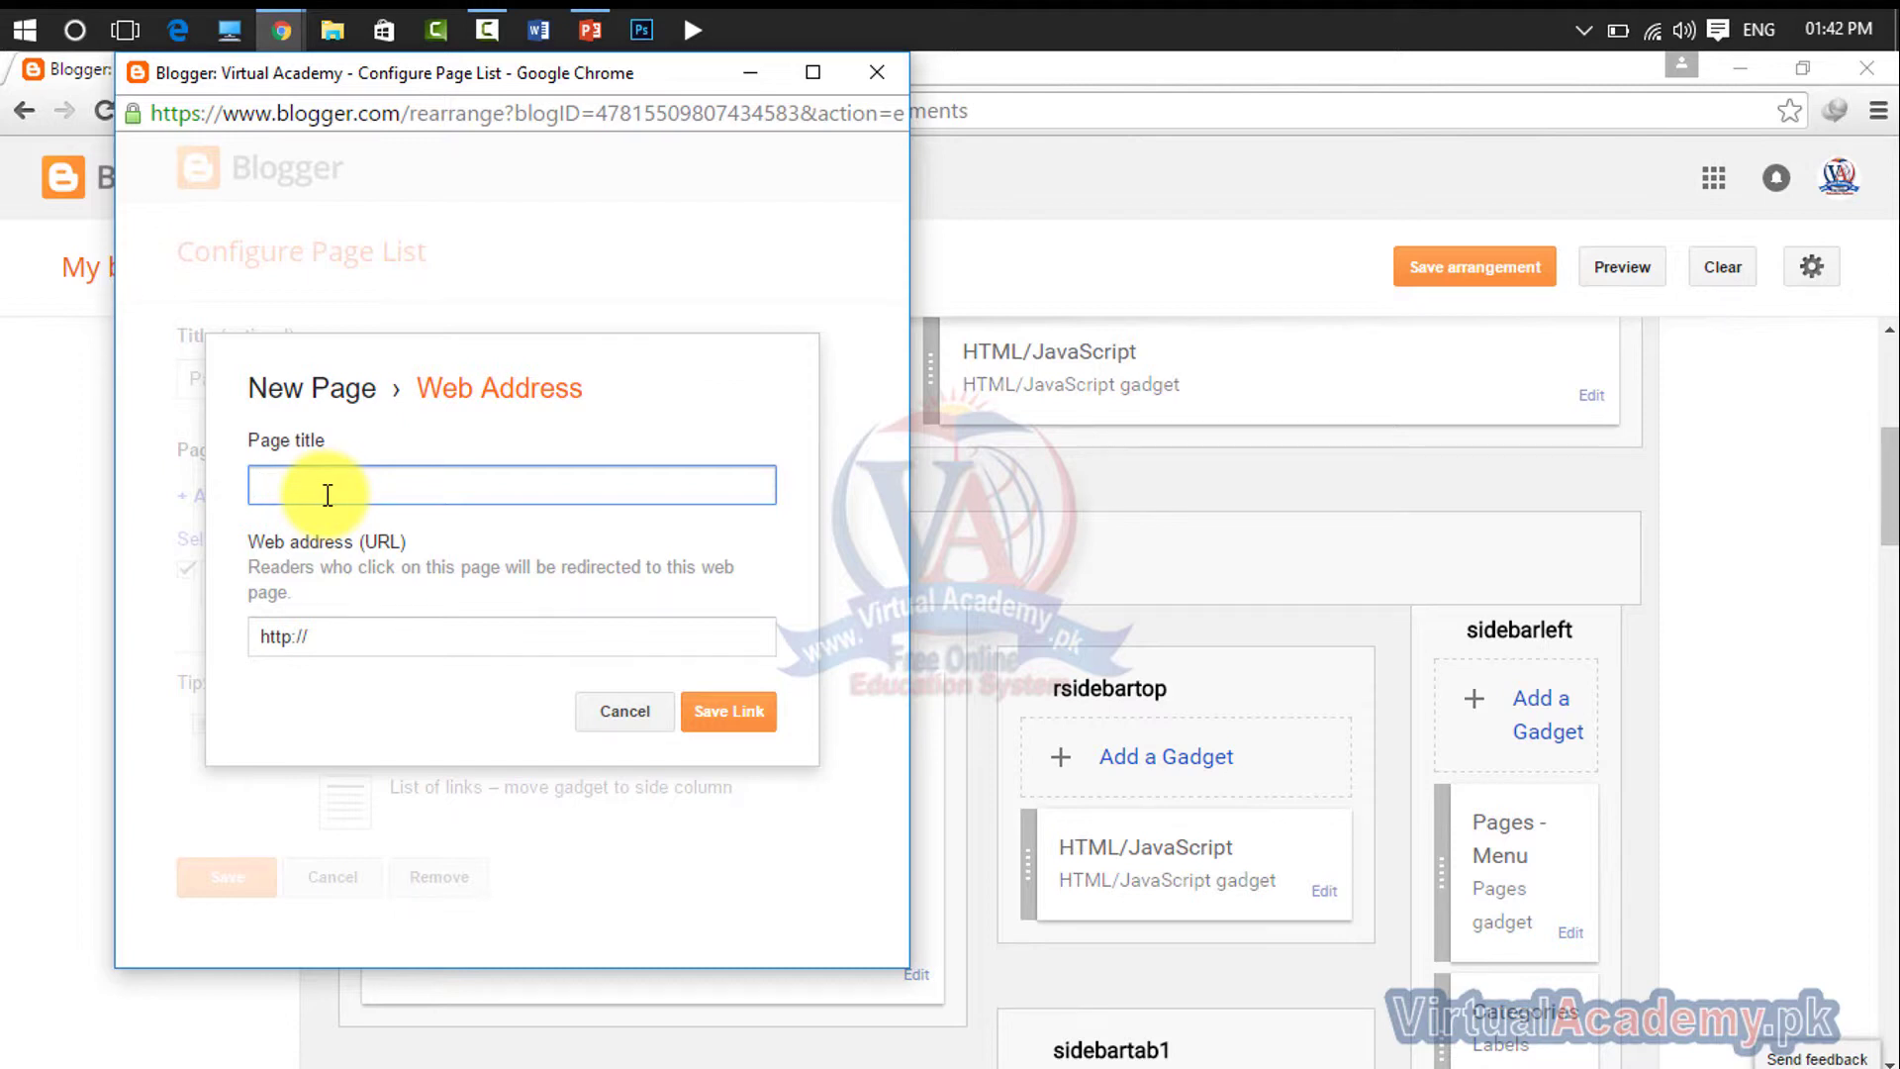
{"action": "left_click", "coordinate": [625, 716]}
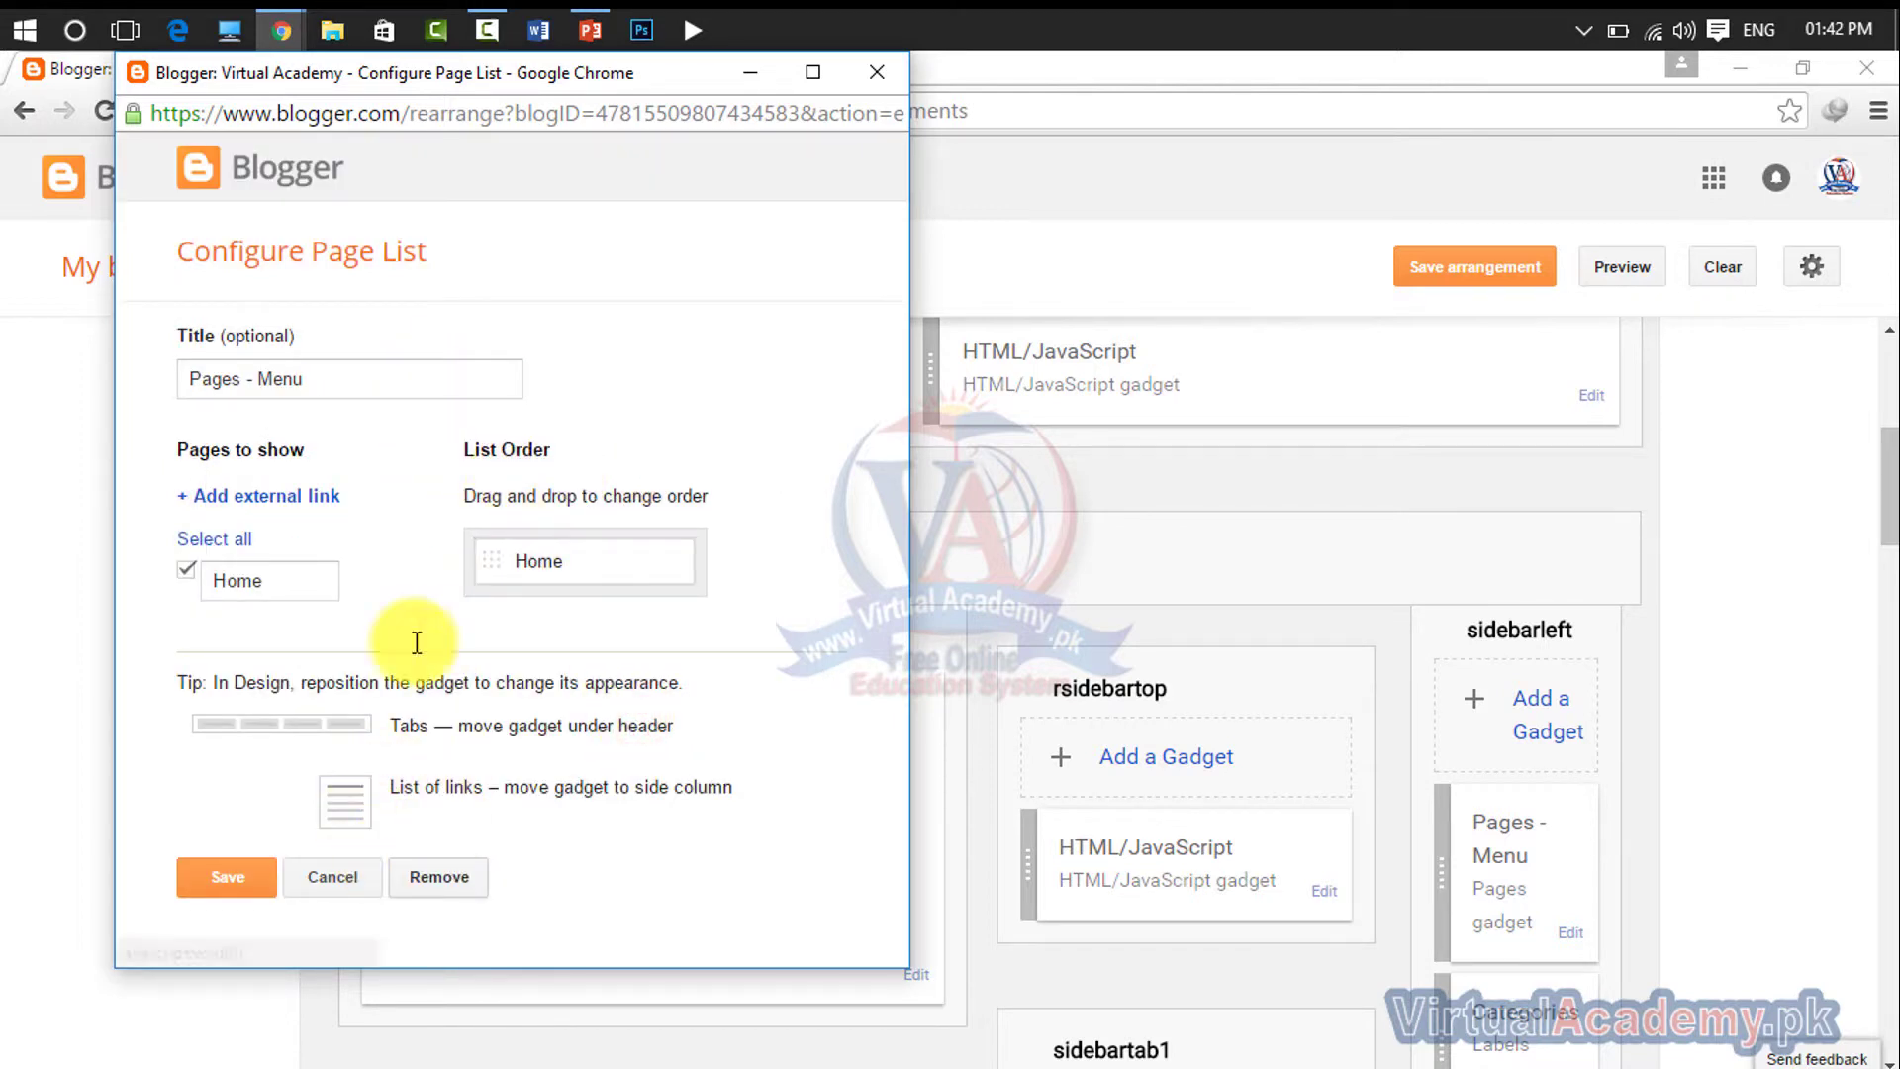
- Start a new external link in the page list and title it "Microsoft office", copied from the live post's breadcrumb
{"action": "left_click", "coordinate": [402, 383]}
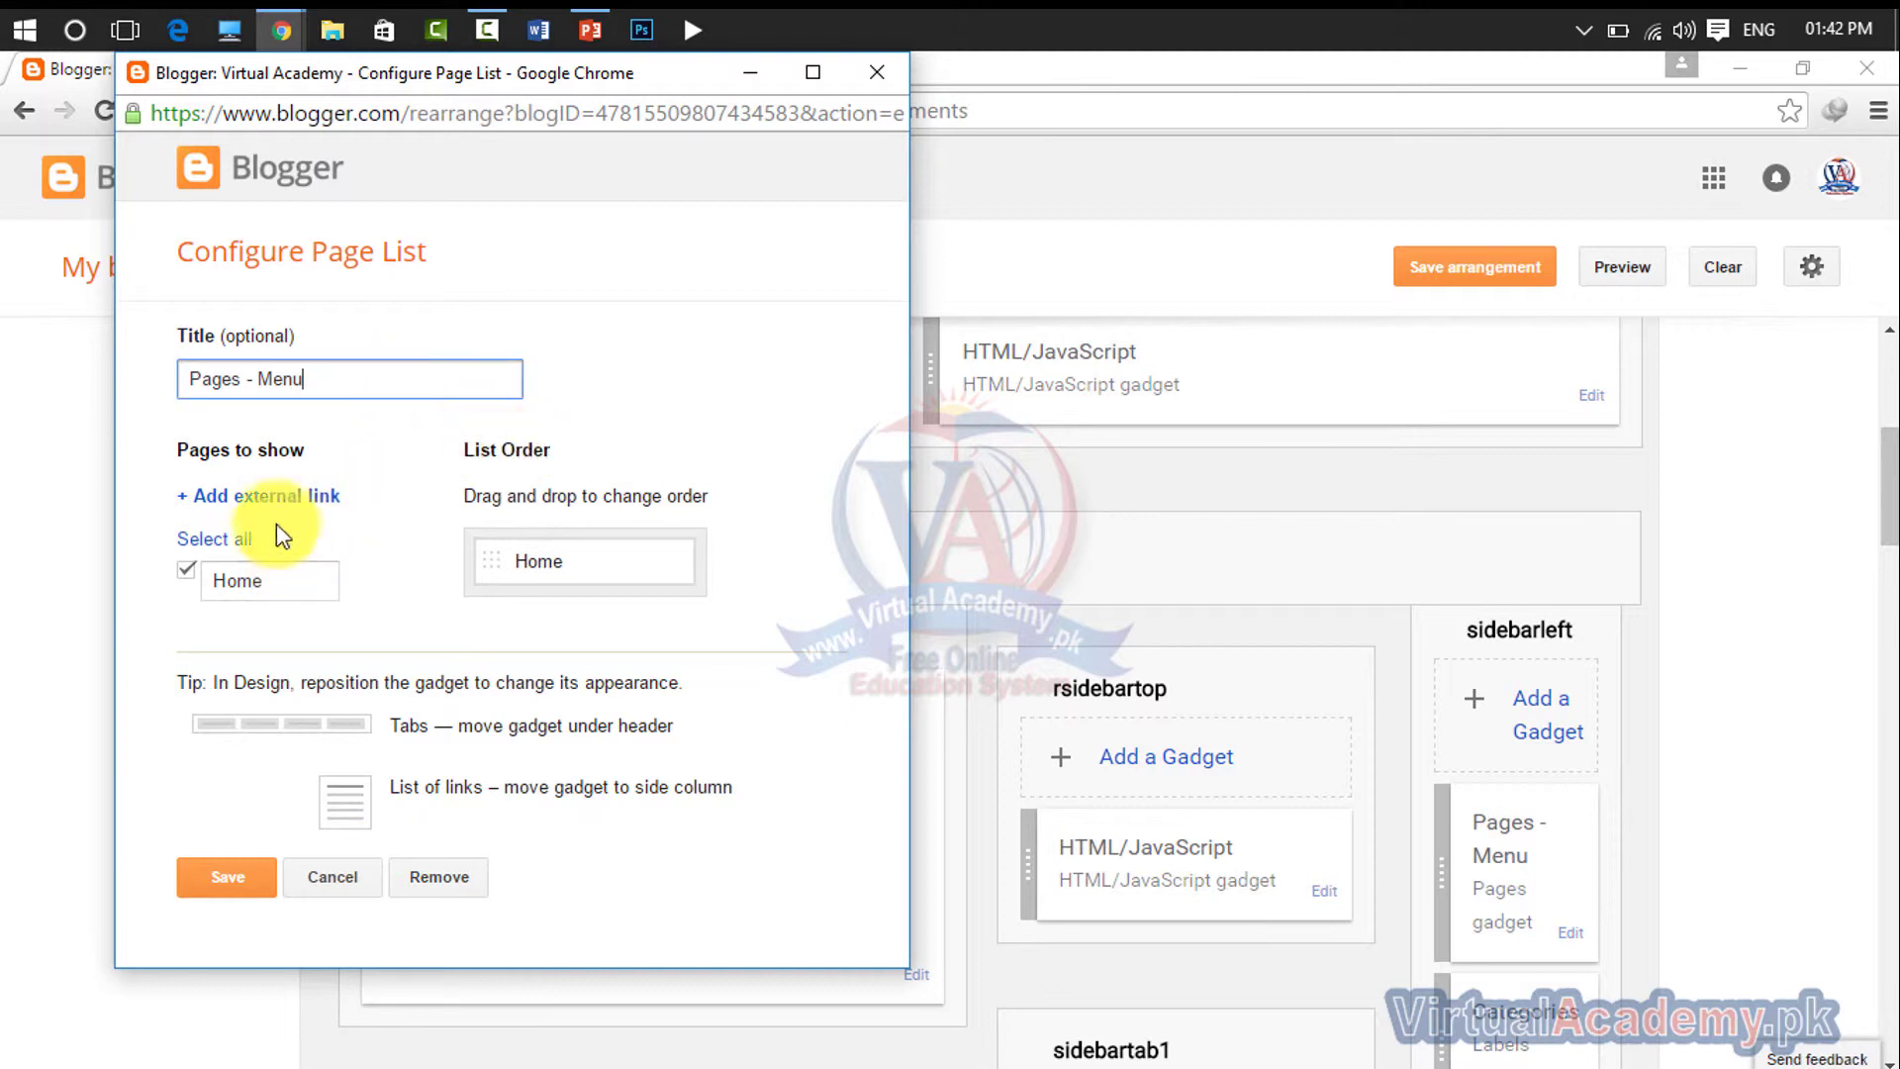
{"action": "left_click", "coordinate": [265, 496]}
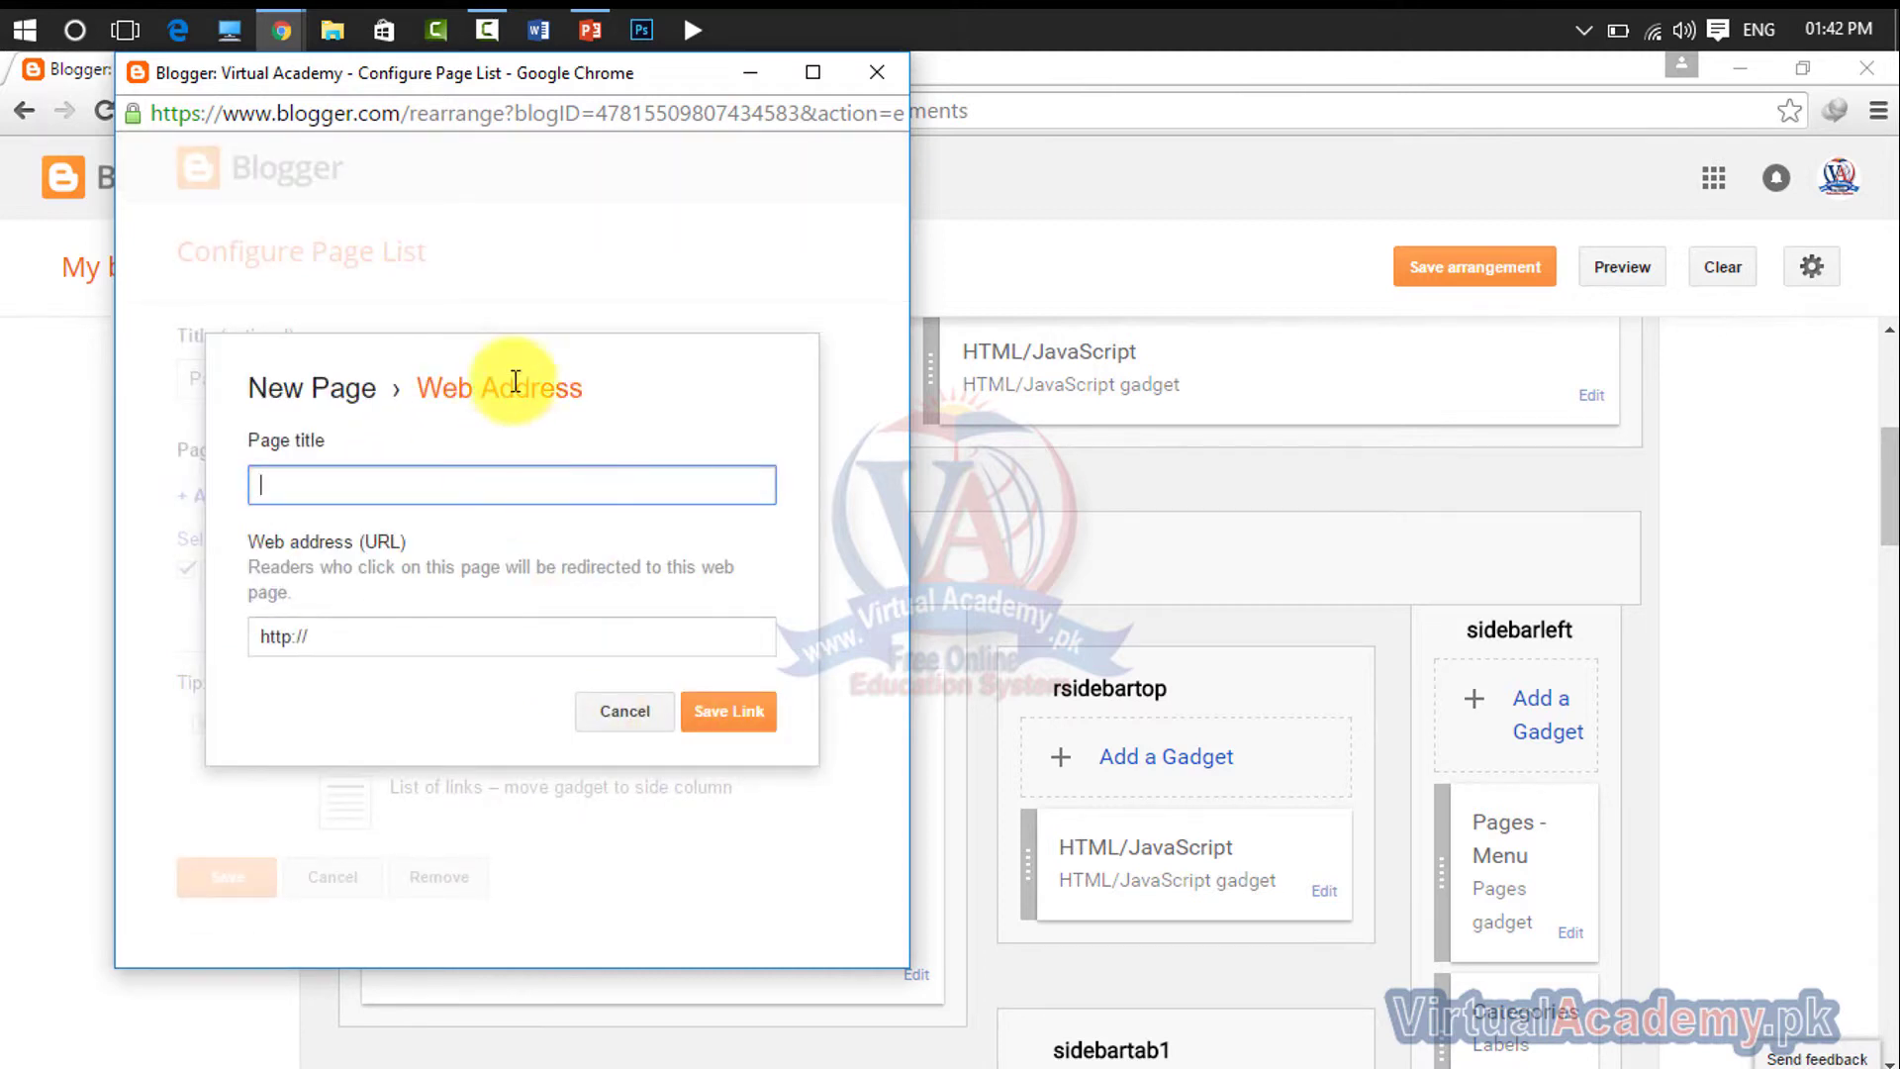
{"action": "left_click_drag", "start_coordinate": [633, 79], "coordinate": [1264, 140]}
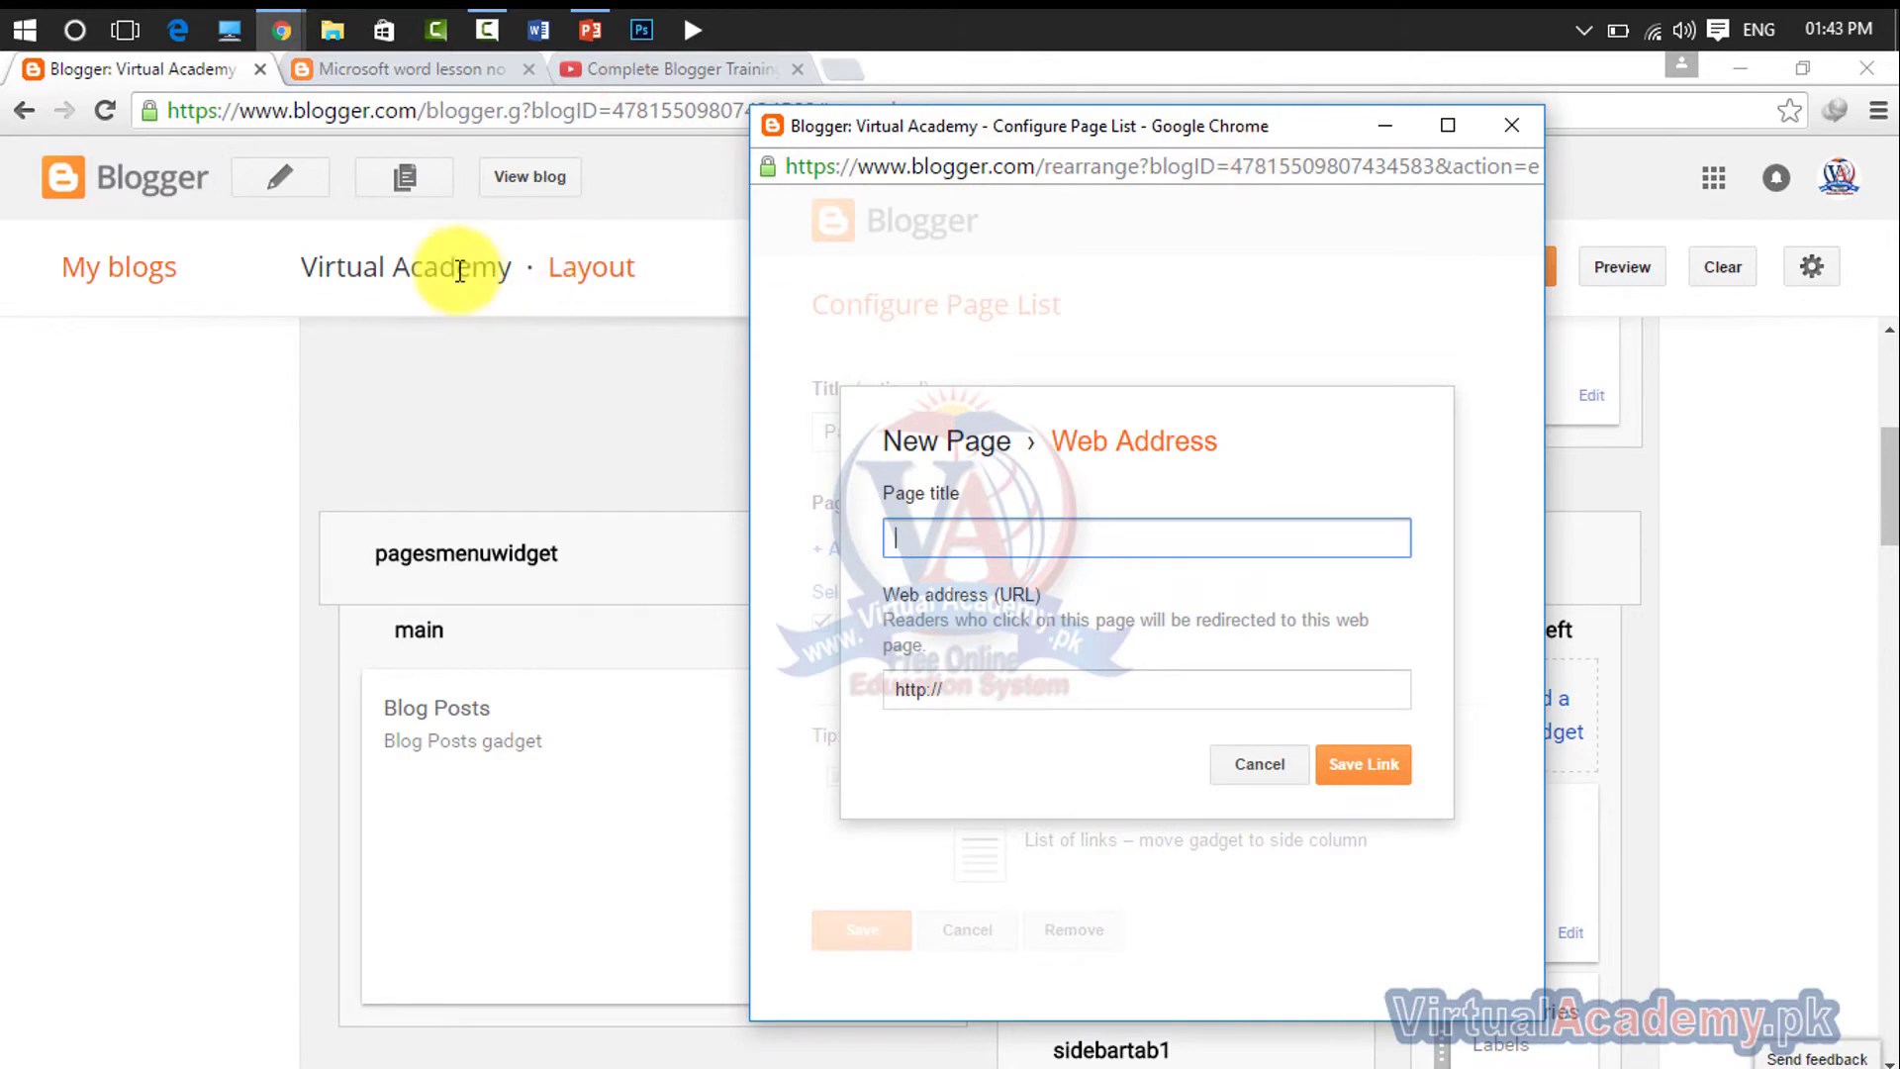
{"action": "left_click", "coordinate": [425, 68]}
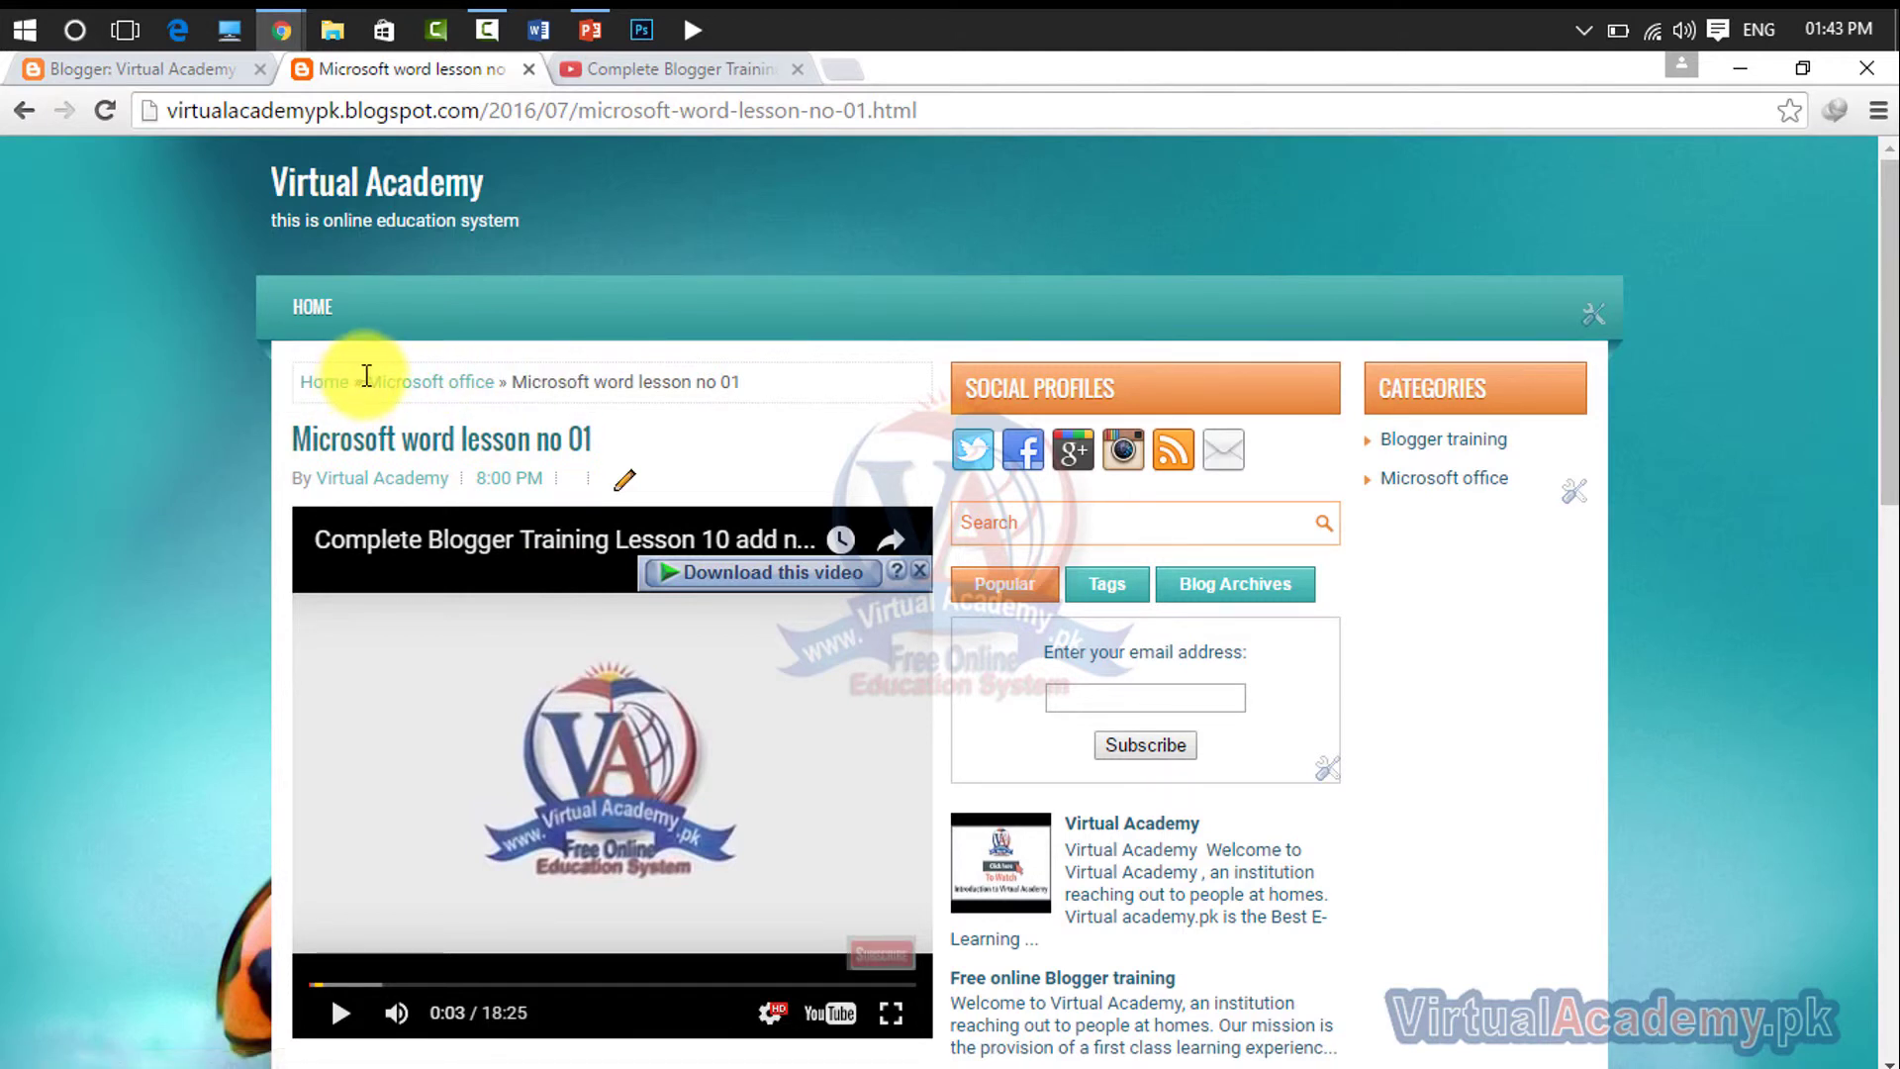
{"action": "left_click_drag", "start_coordinate": [364, 381], "coordinate": [504, 391]}
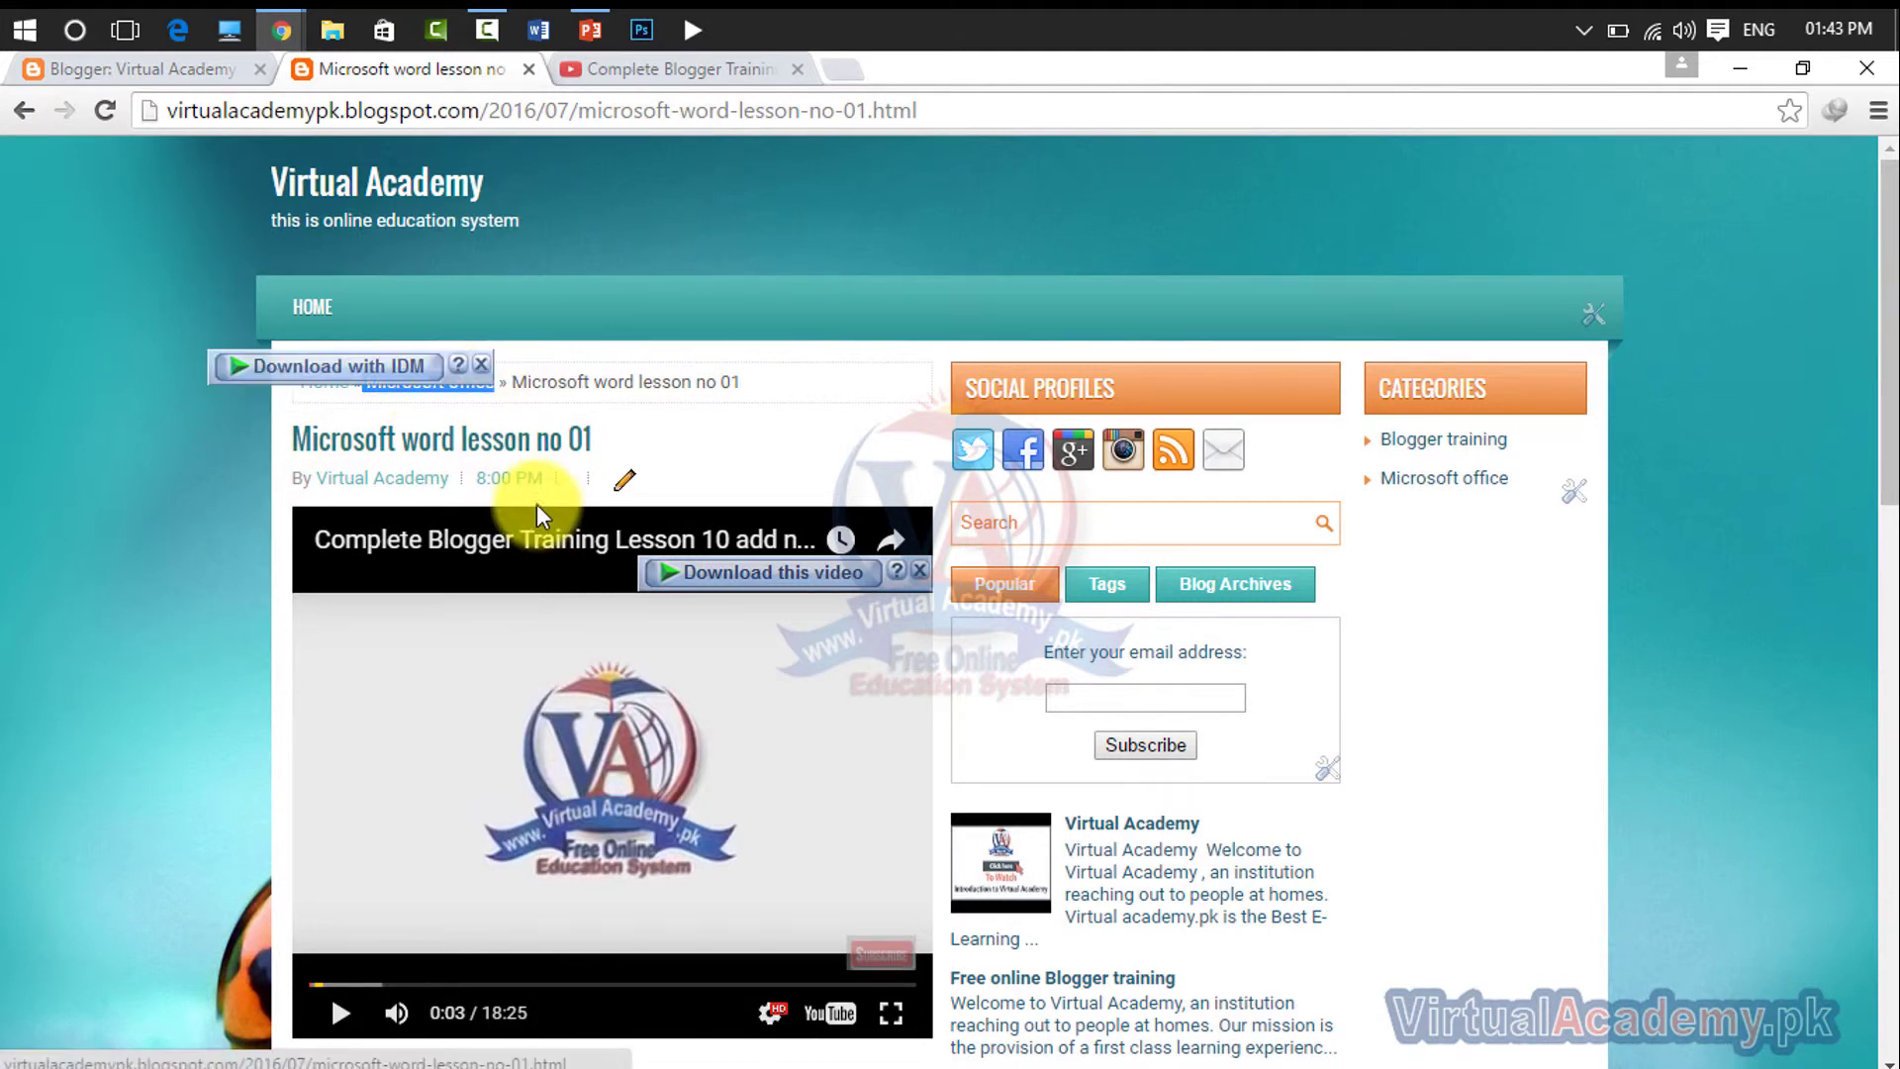
{"action": "left_click", "coordinate": [653, 70]}
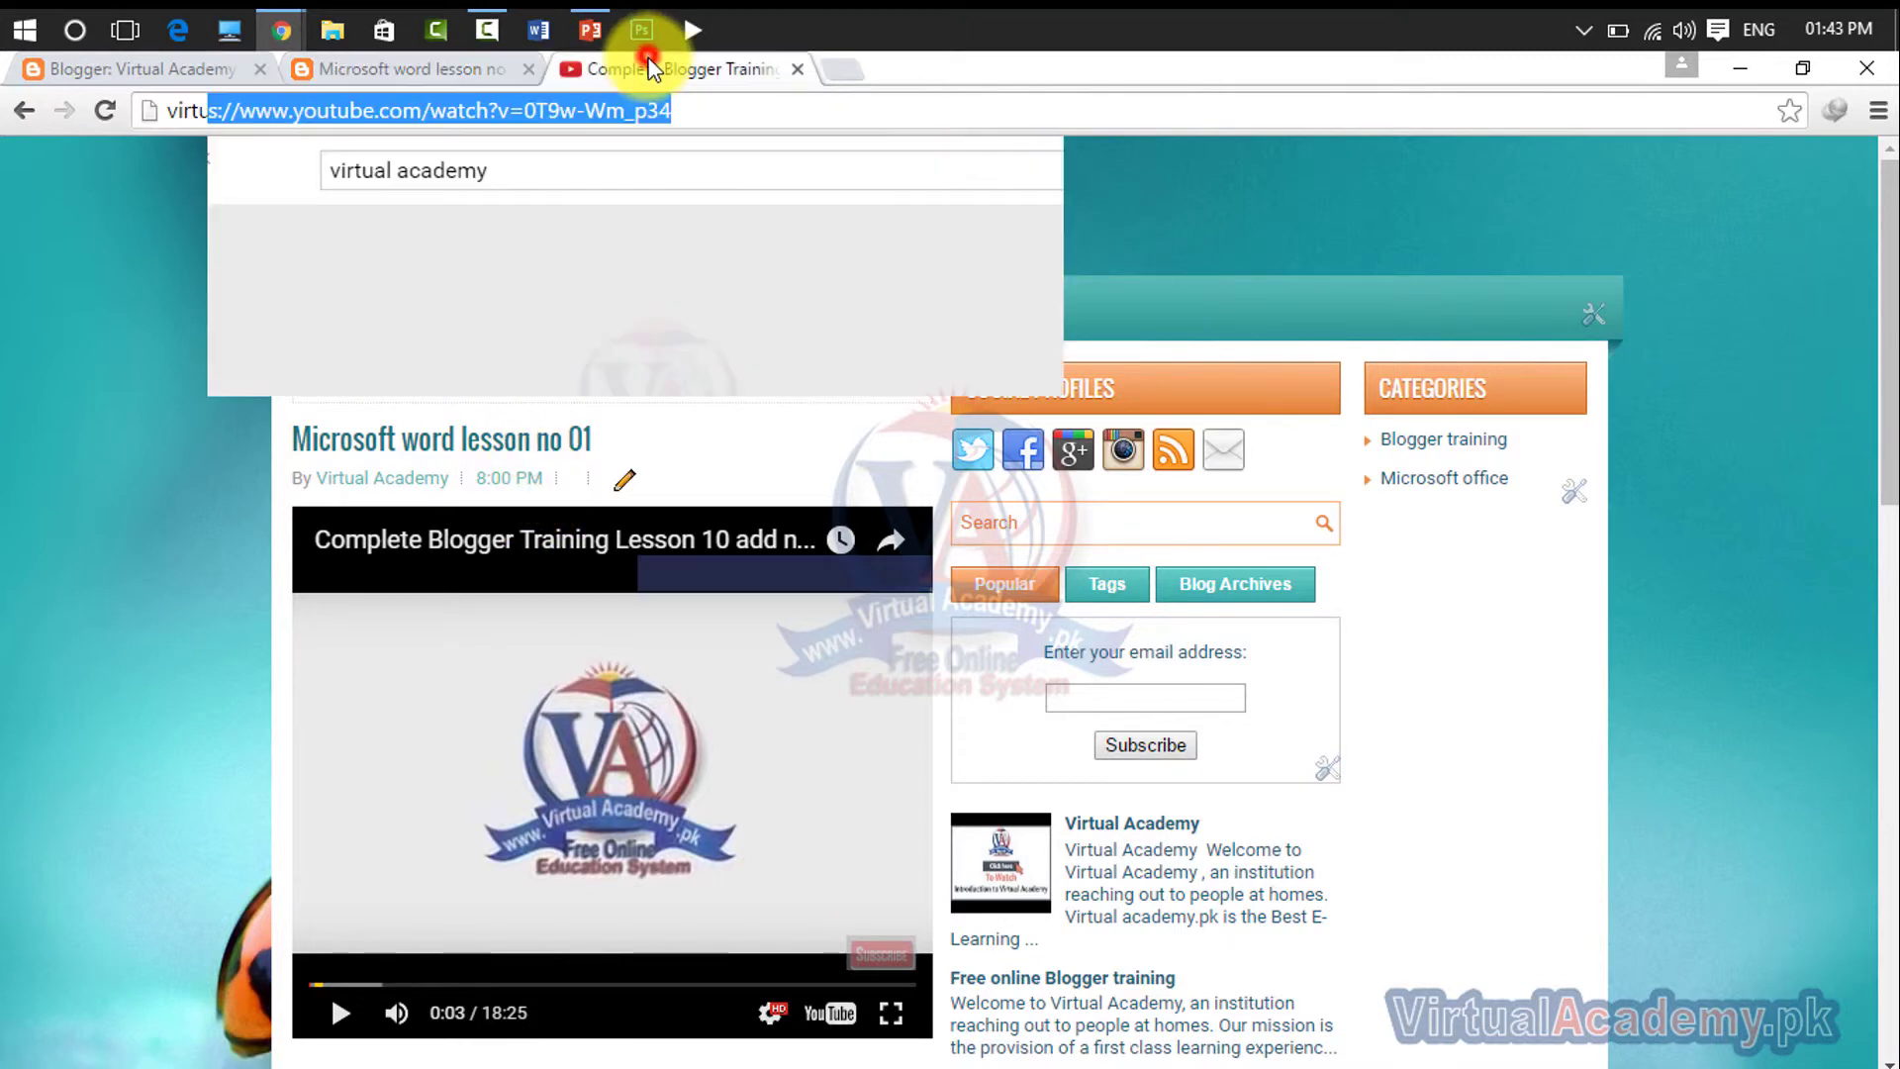
{"action": "left_click", "coordinate": [188, 73]}
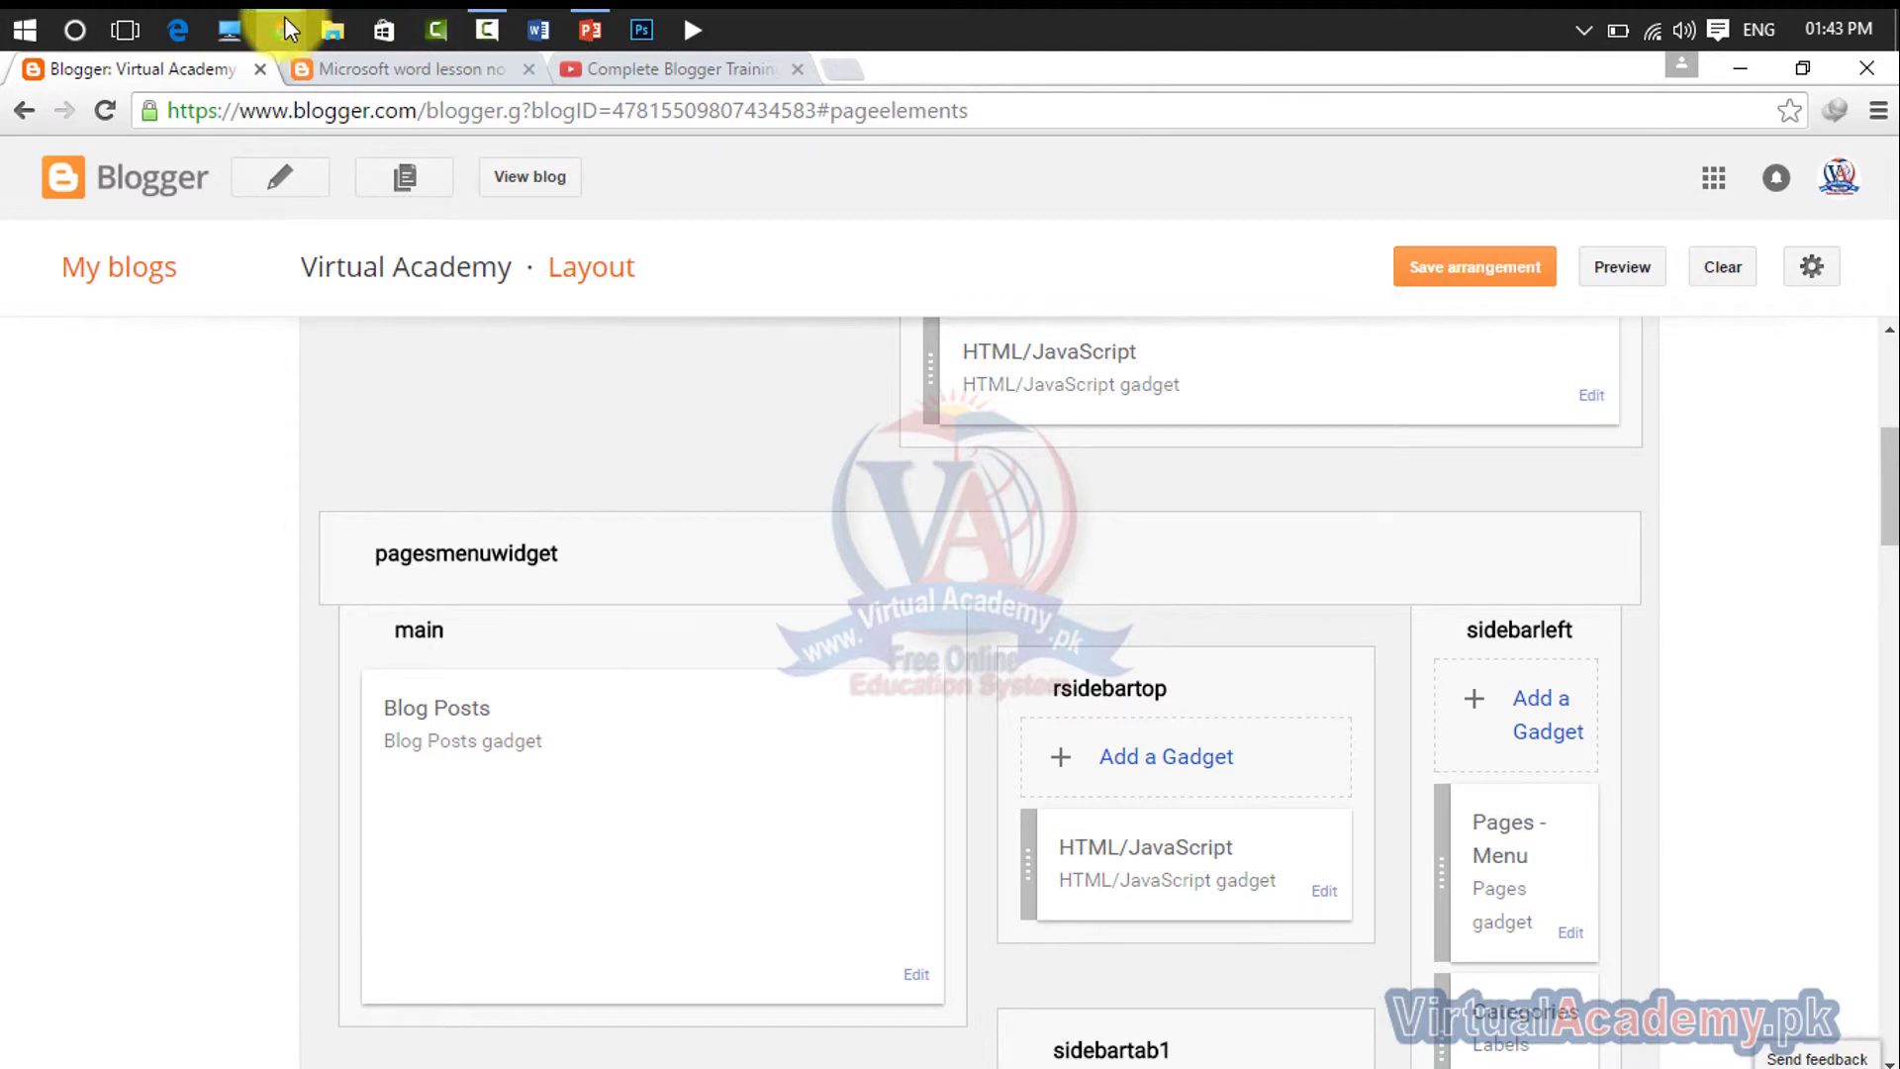
{"action": "mouse_move", "coordinate": [283, 16]}
{"action": "left_click", "coordinate": [376, 108]}
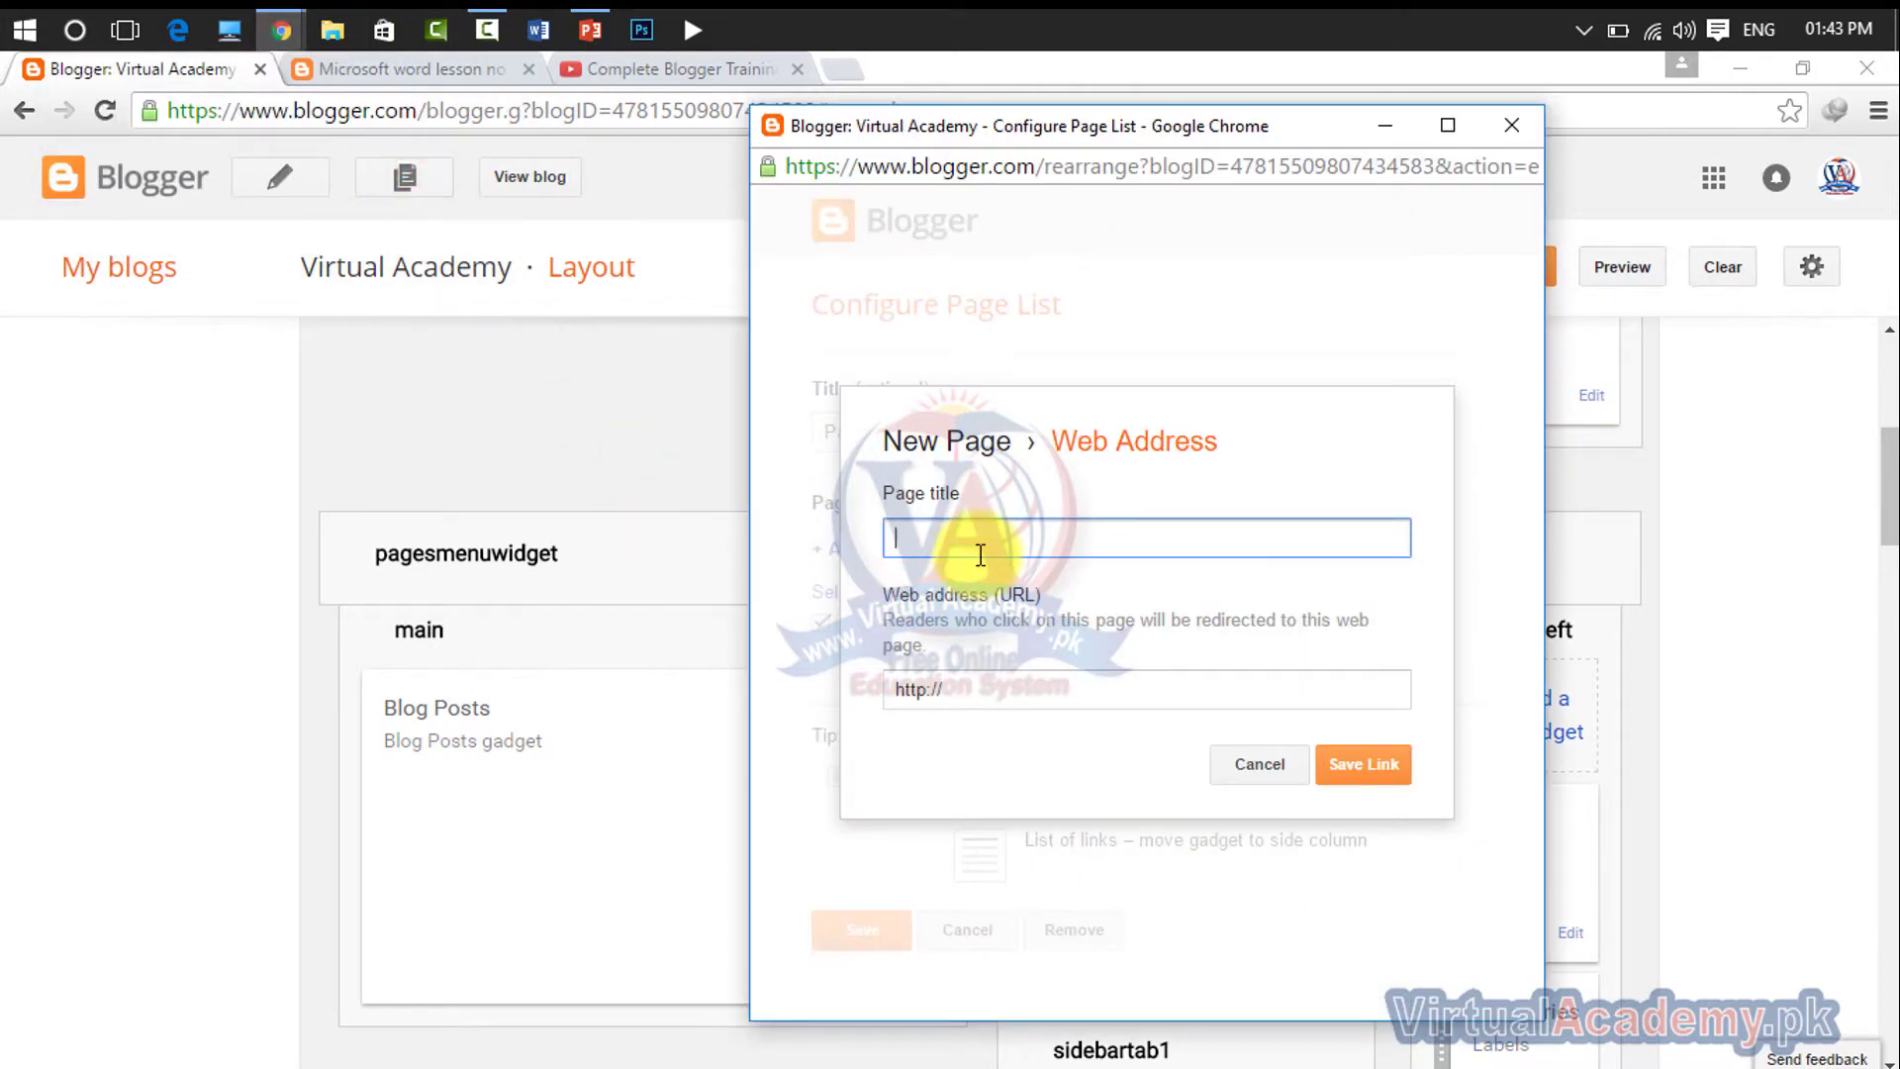
{"action": "left_click", "coordinate": [980, 691]}
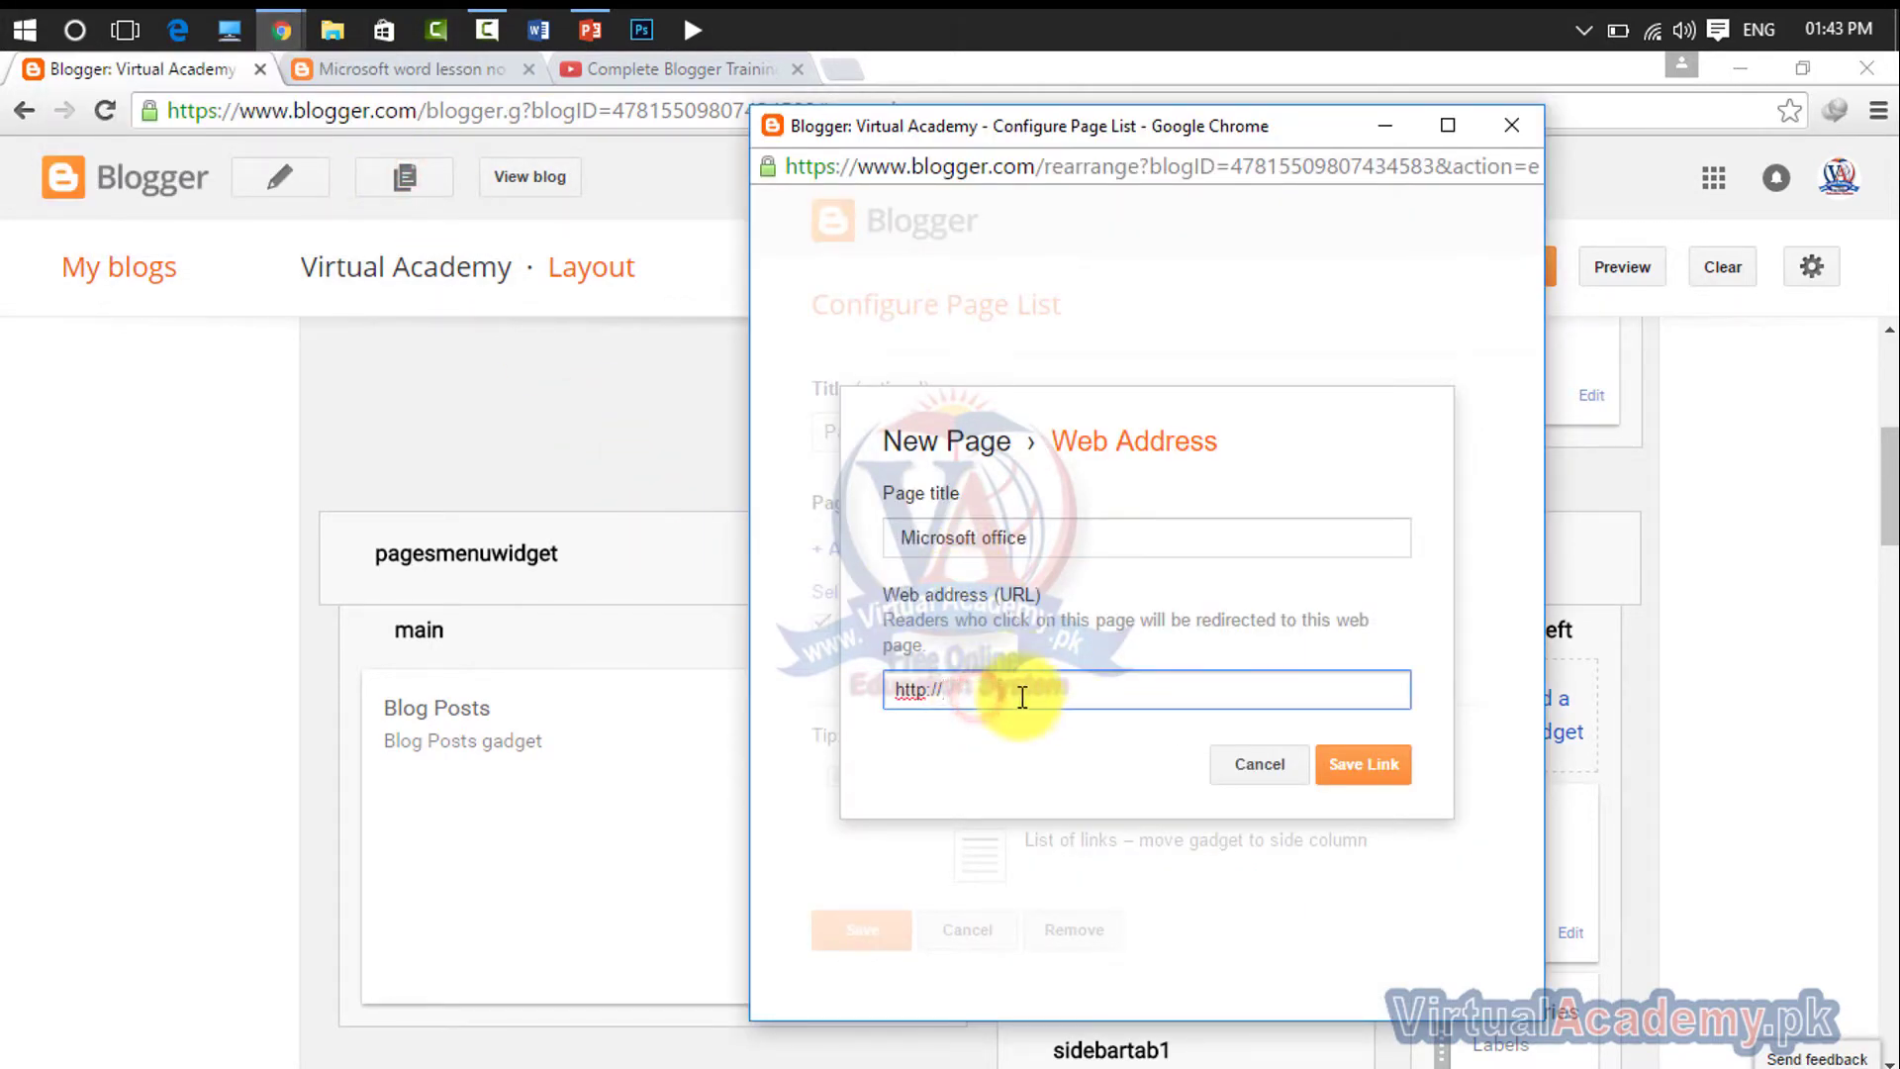
- Open the "Microsoft office" category on the live blog and copy the label page's full address
{"action": "double_click", "coordinate": [1456, 80]}
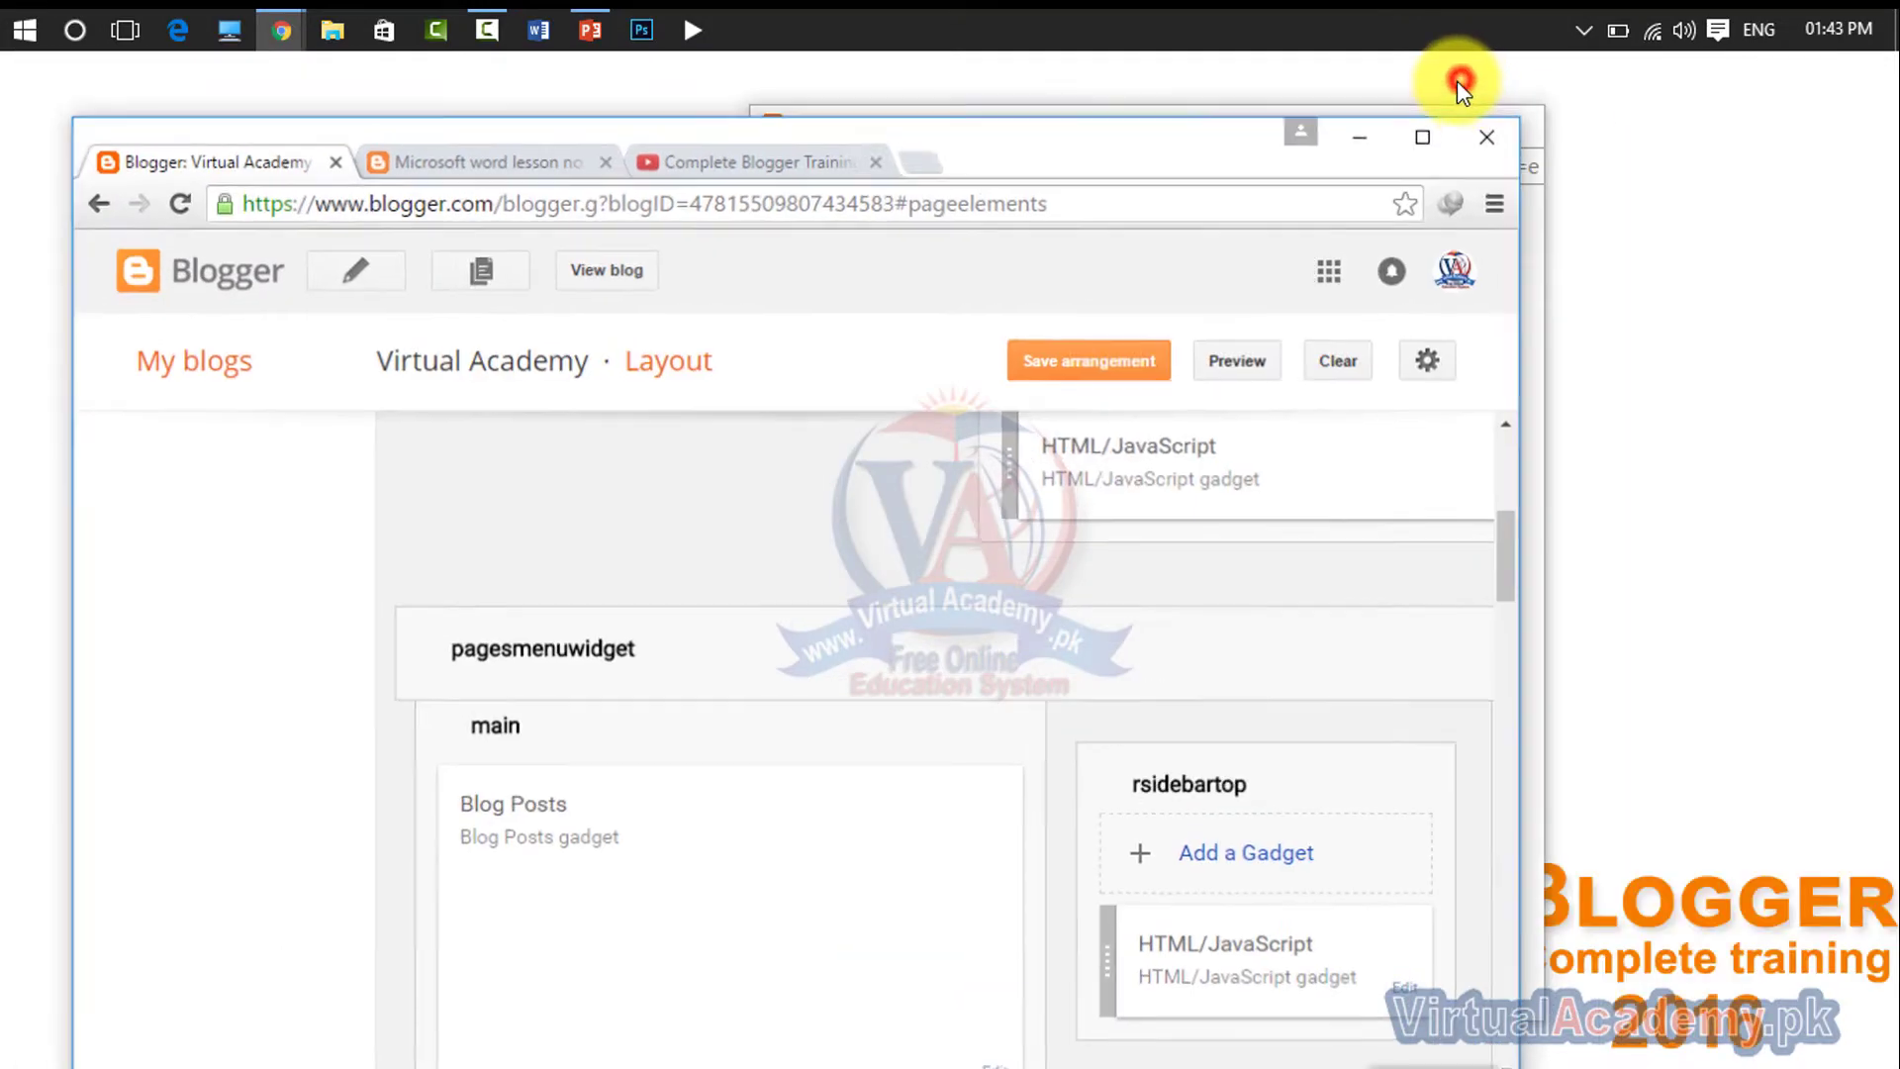
{"action": "double_click", "coordinate": [1140, 142]}
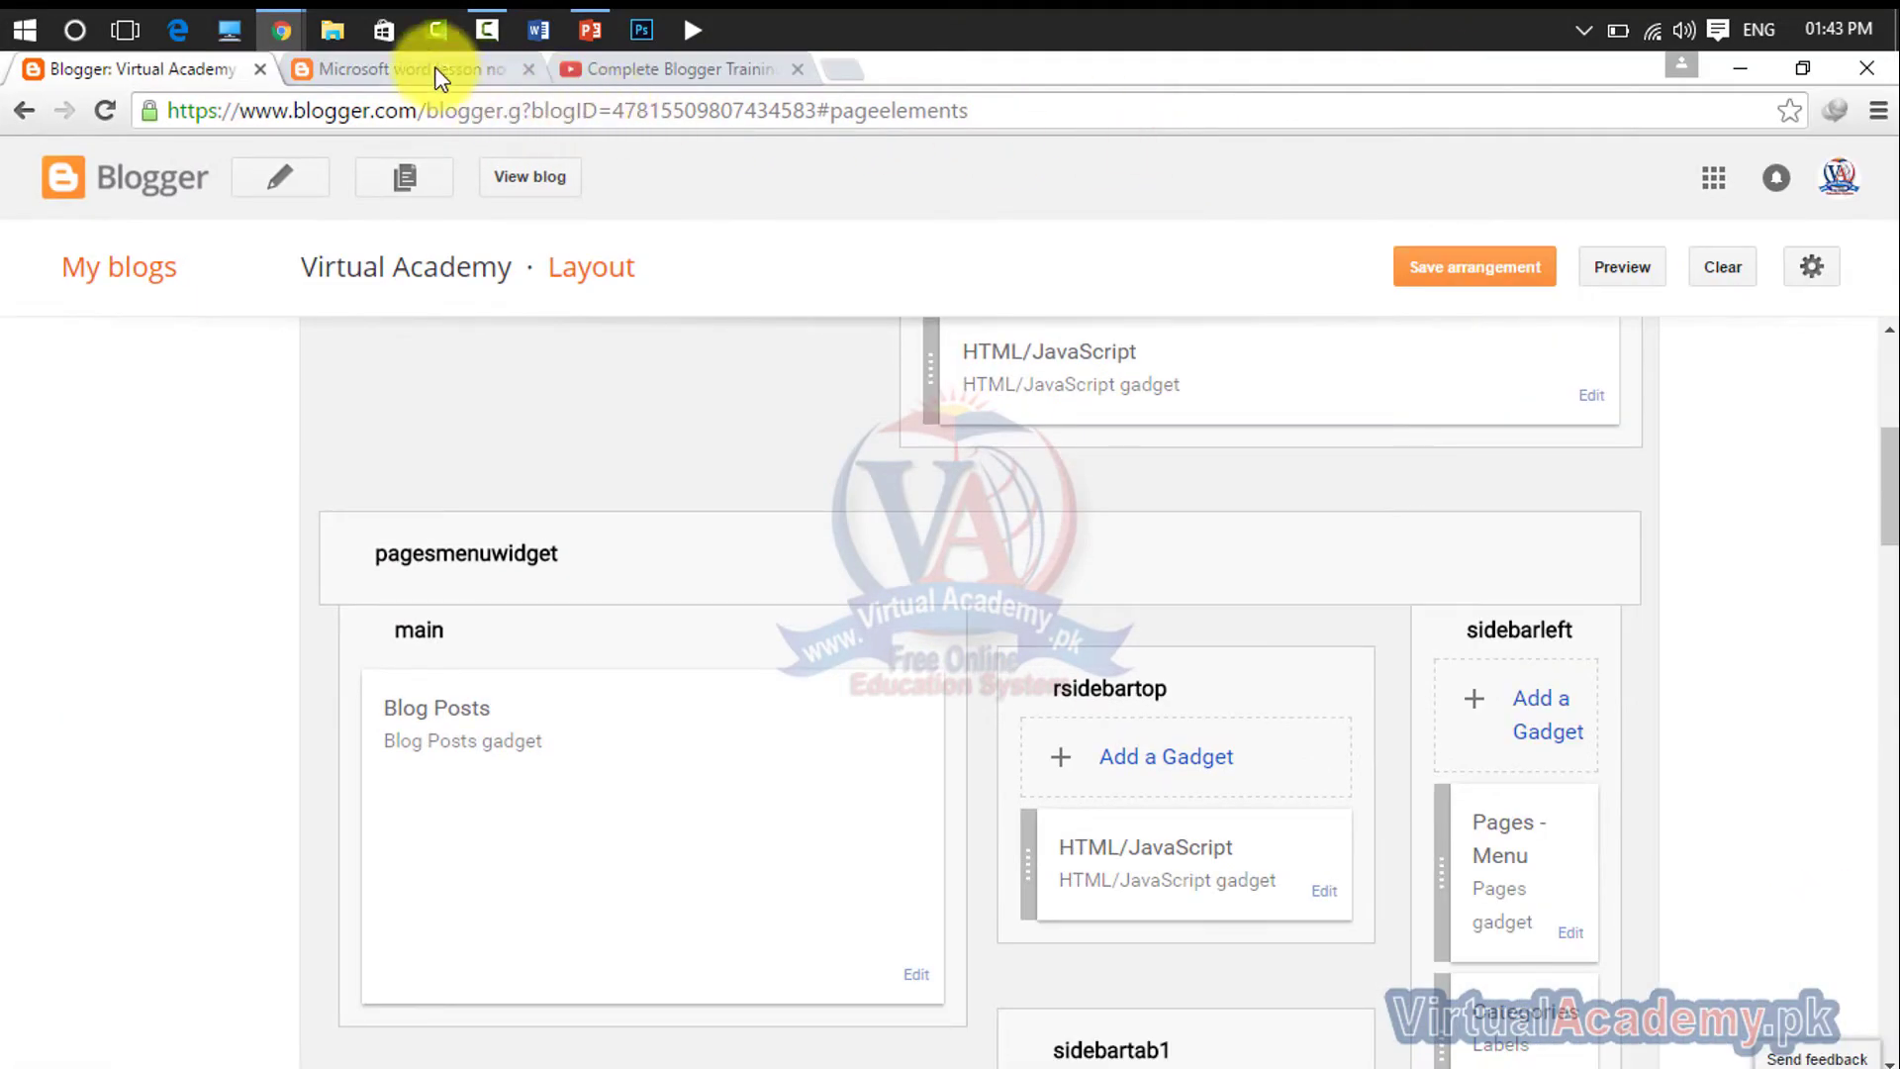
{"action": "left_click", "coordinate": [435, 68]}
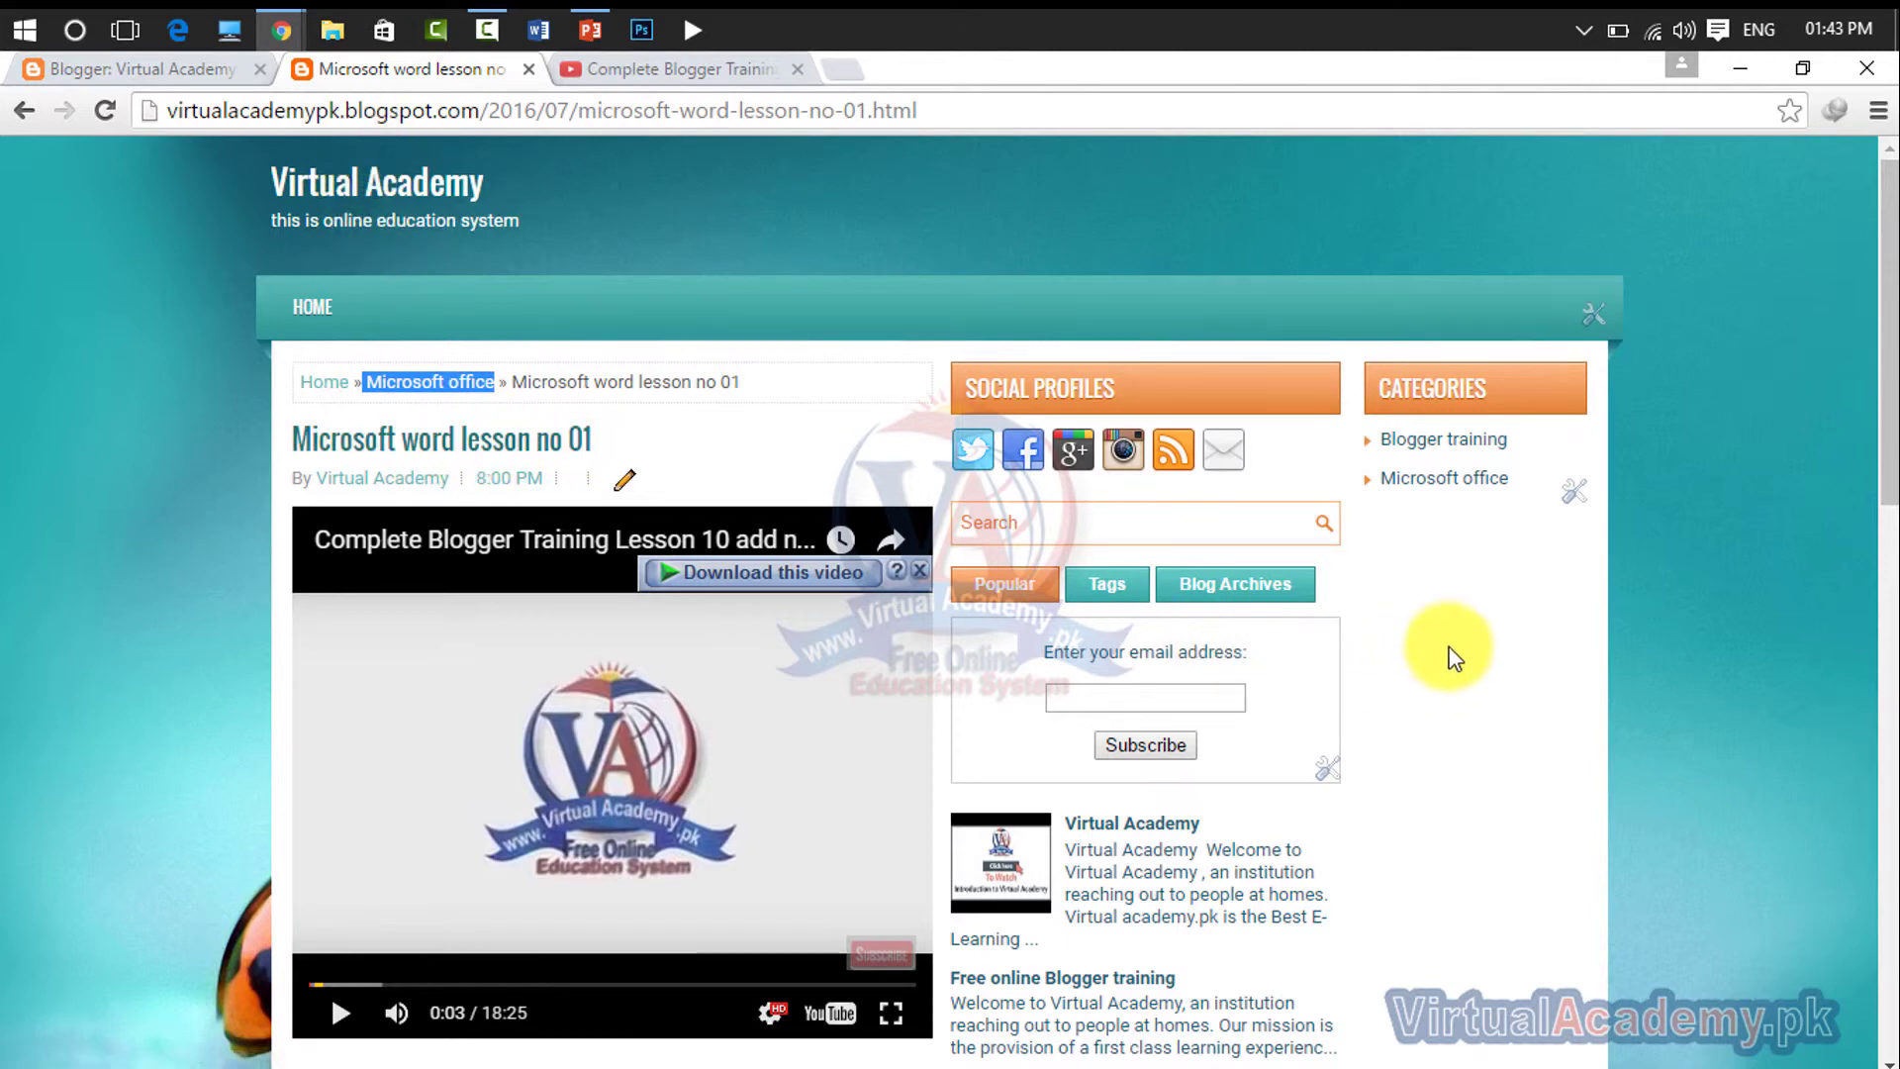
{"action": "left_click", "coordinate": [1437, 479]}
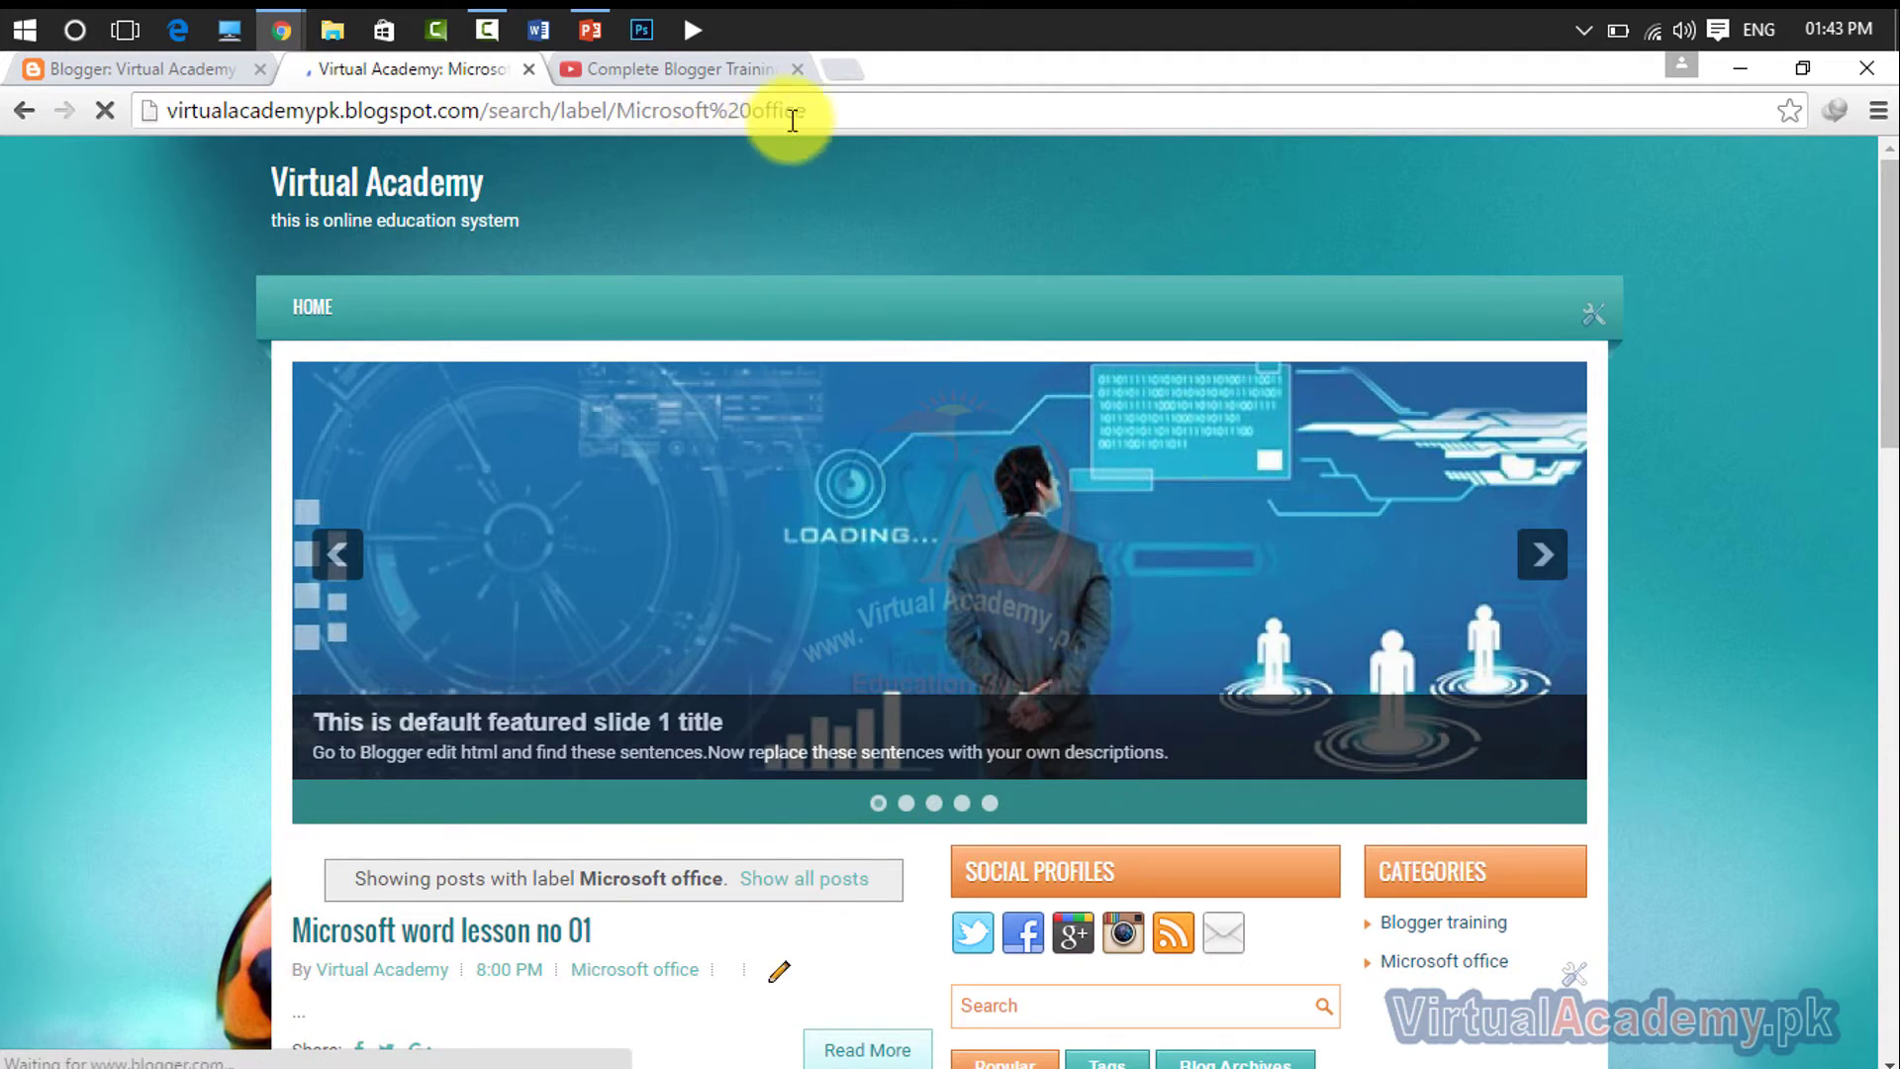
{"action": "left_click", "coordinate": [839, 107]}
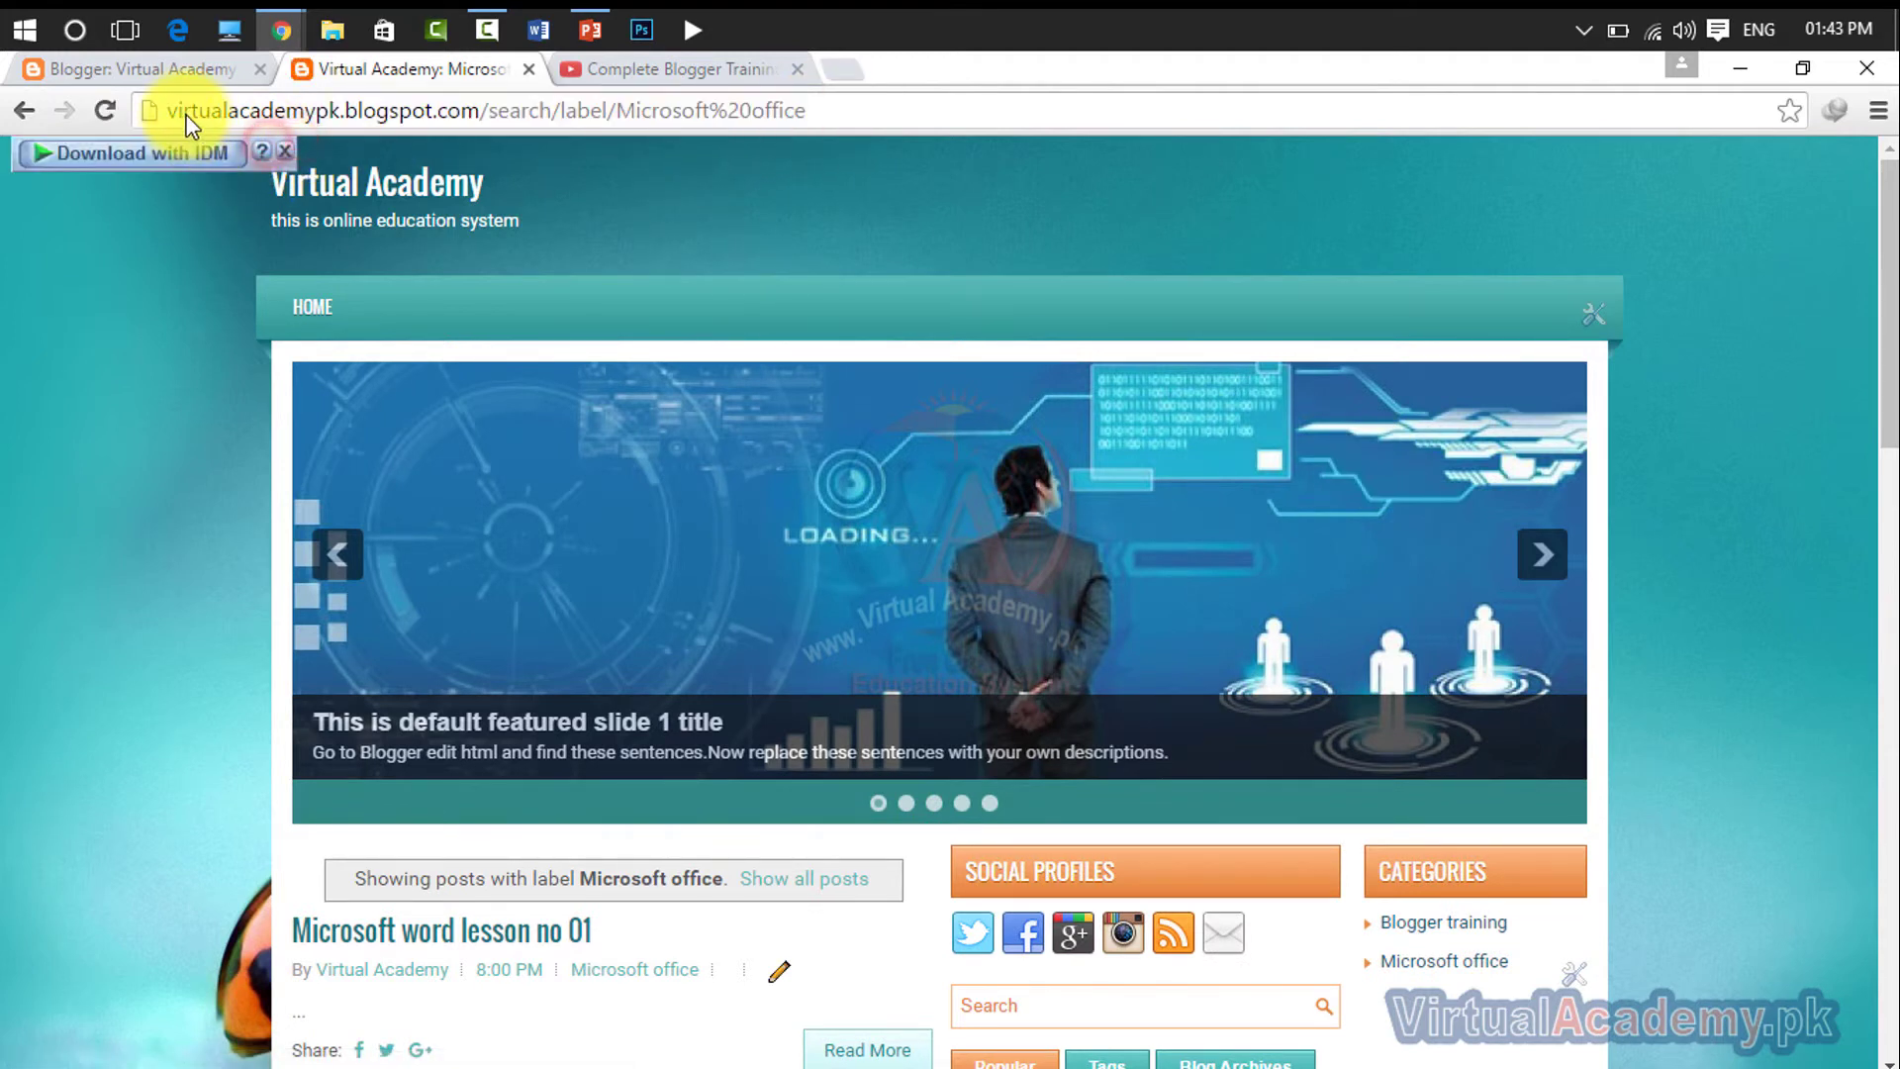
{"action": "key", "text": "ctrl+a"}
{"action": "key", "text": "ctrl+c"}
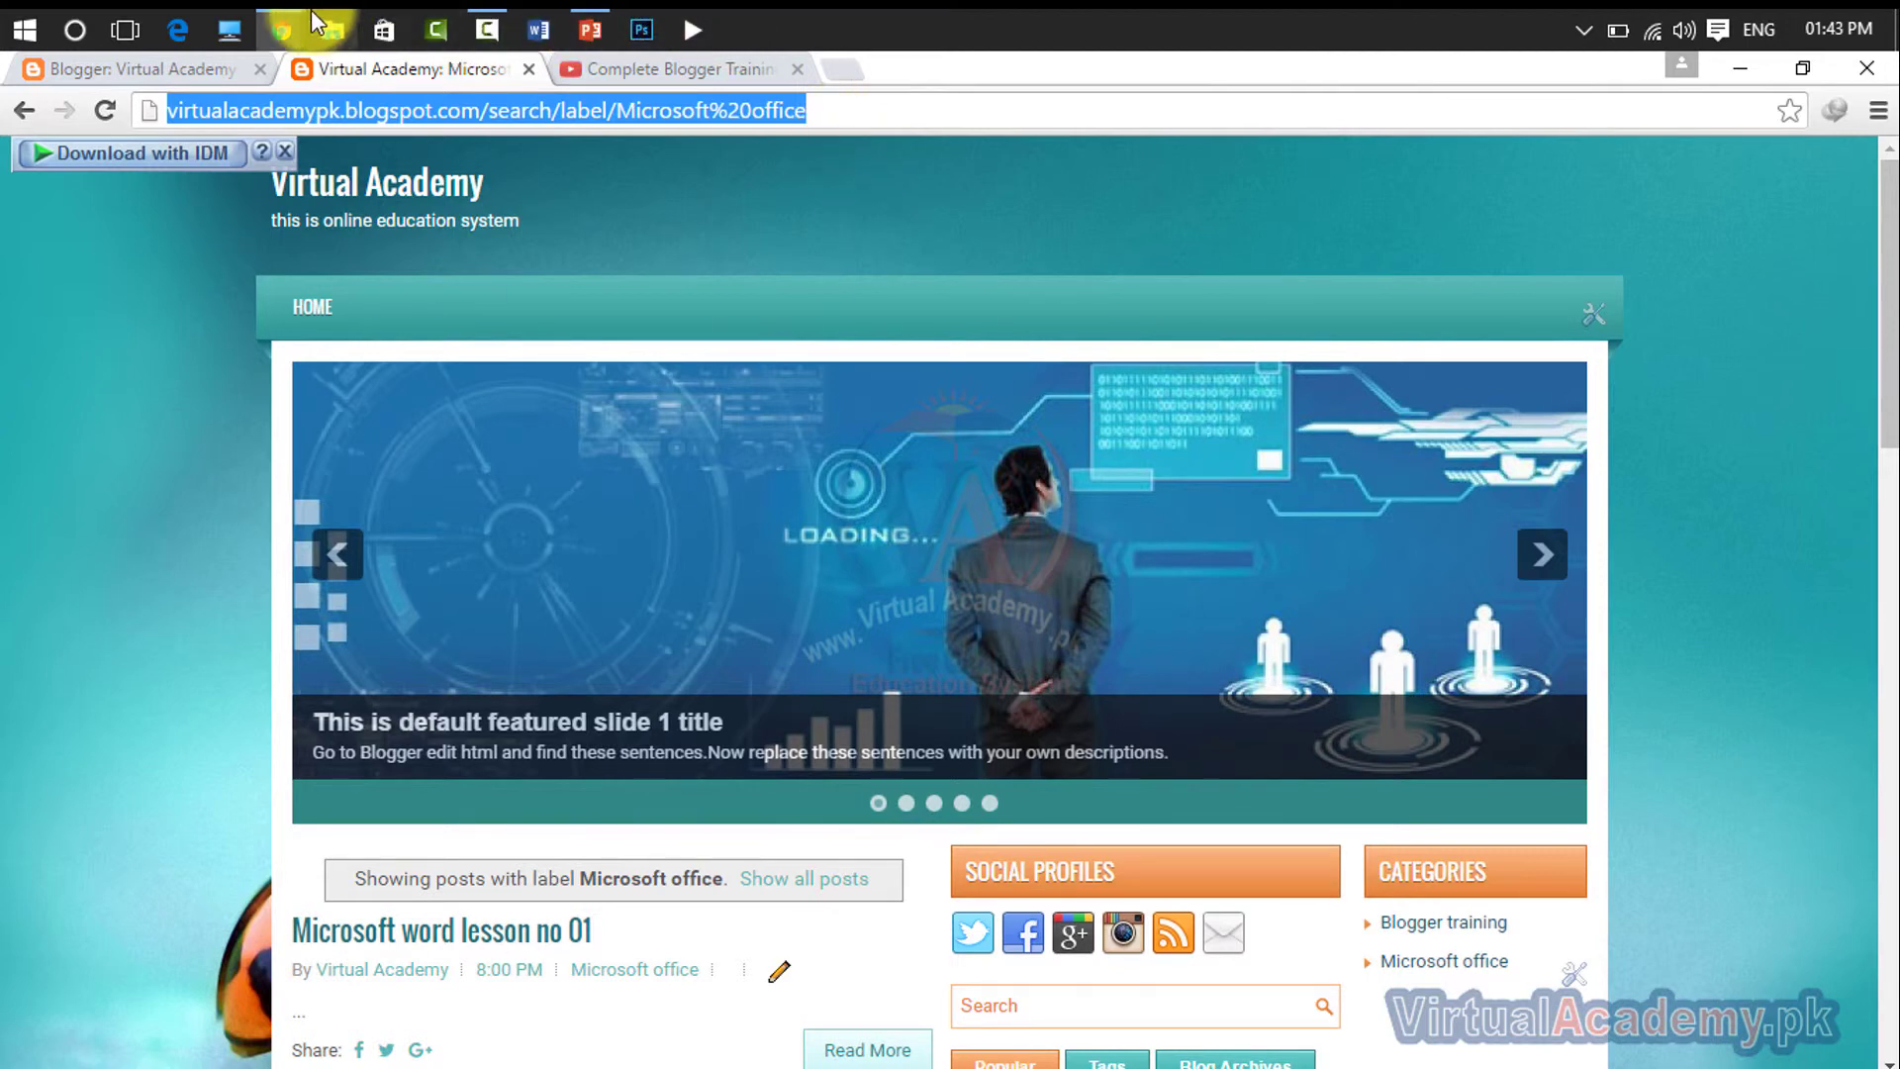
- Replace the new link's web address with the copied "Microsoft office" label page address and save the link
{"action": "mouse_move", "coordinate": [297, 10]}
{"action": "left_click", "coordinate": [390, 136]}
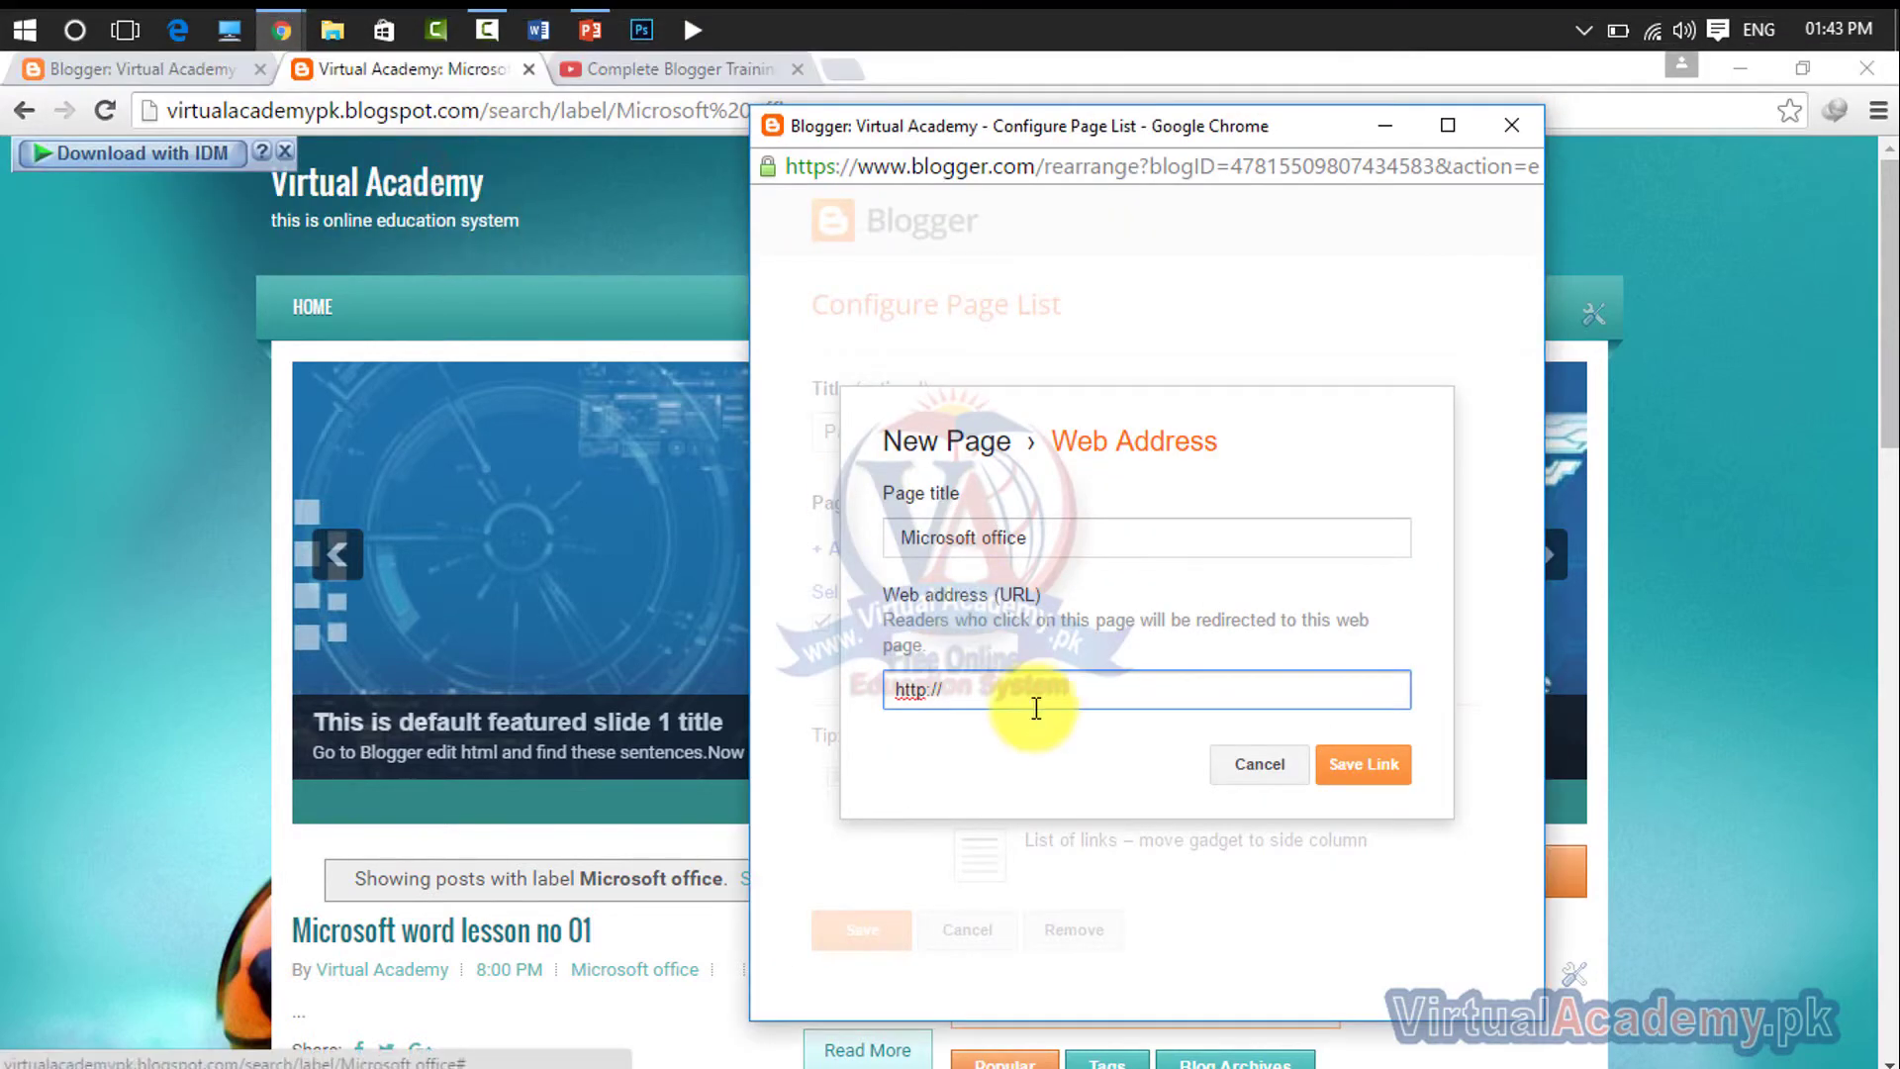
{"action": "left_click_drag", "start_coordinate": [1037, 700], "coordinate": [877, 699]}
{"action": "key", "text": "ctrl+v"}
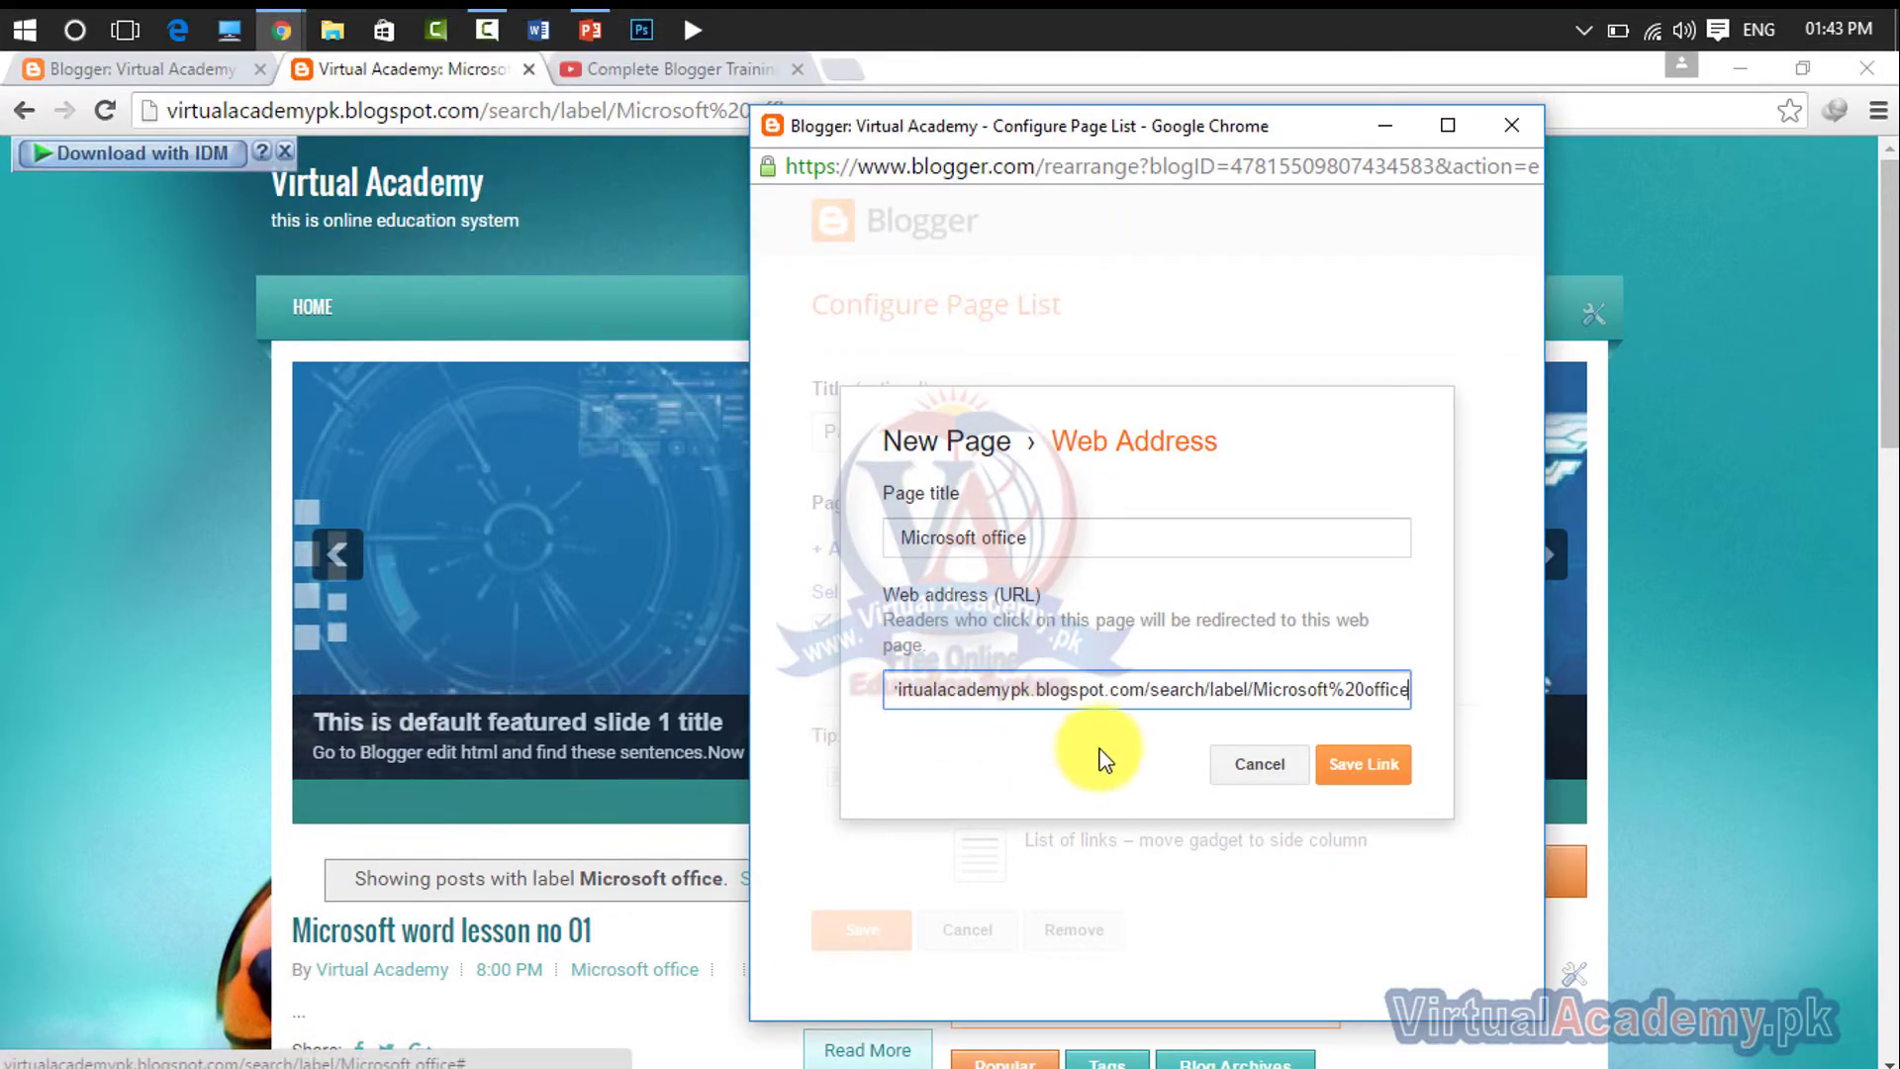
{"action": "left_click", "coordinate": [1363, 764]}
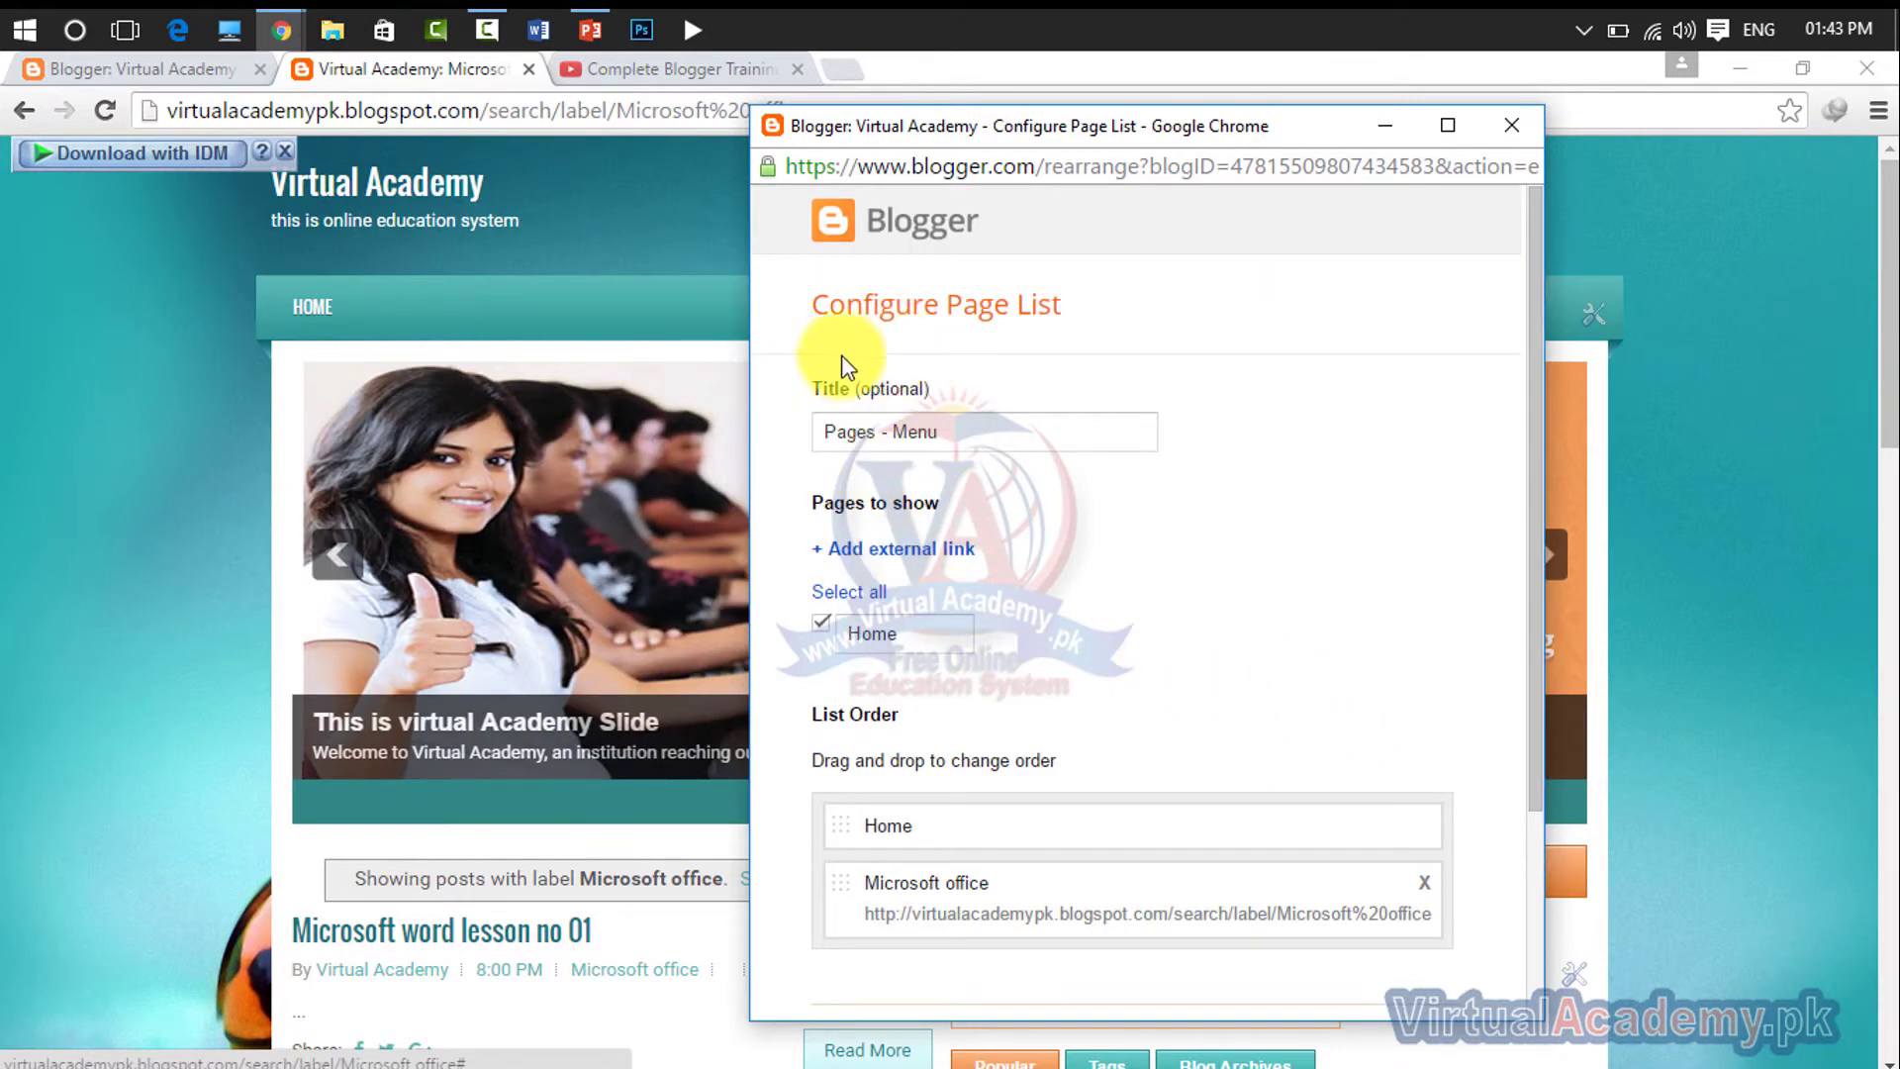
- Start another external link in the page list and title it "Blogger training", copied from the live blog's categories
{"action": "left_click", "coordinate": [975, 427]}
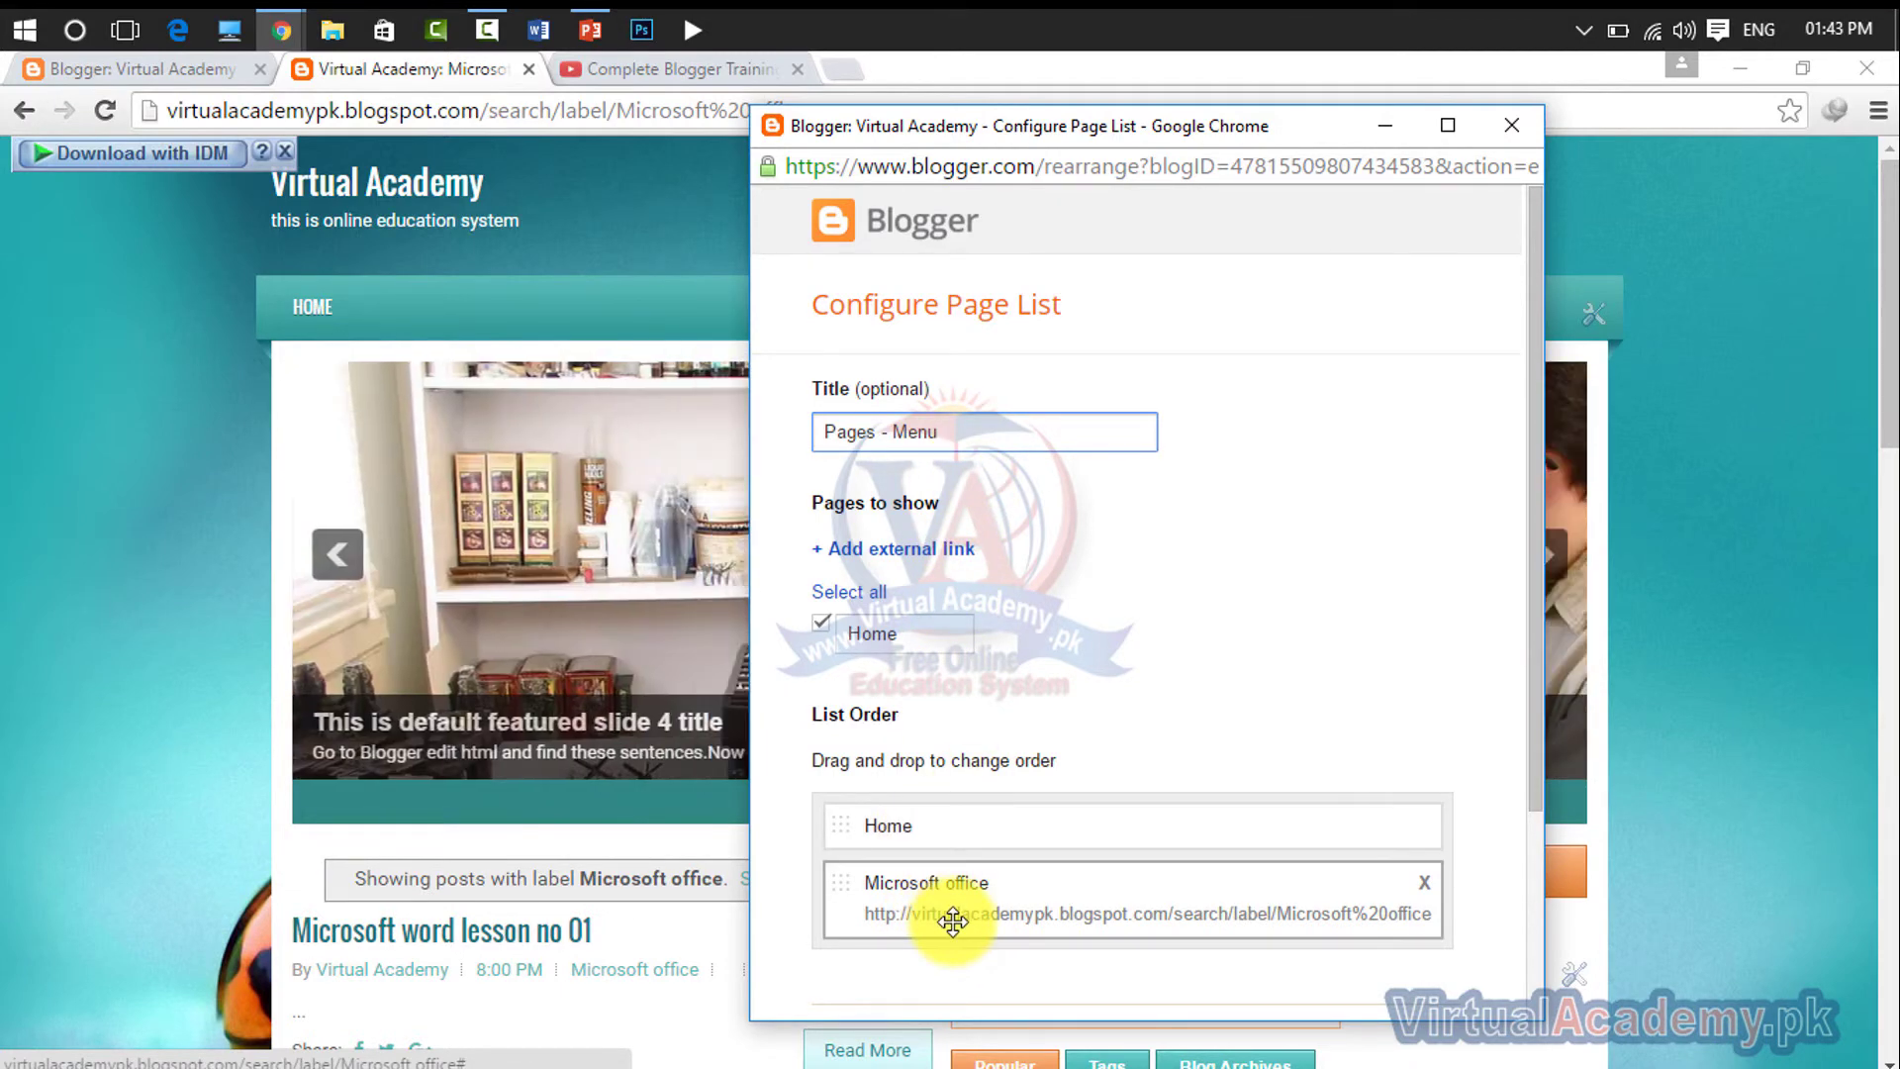
{"action": "left_click", "coordinate": [904, 559]}
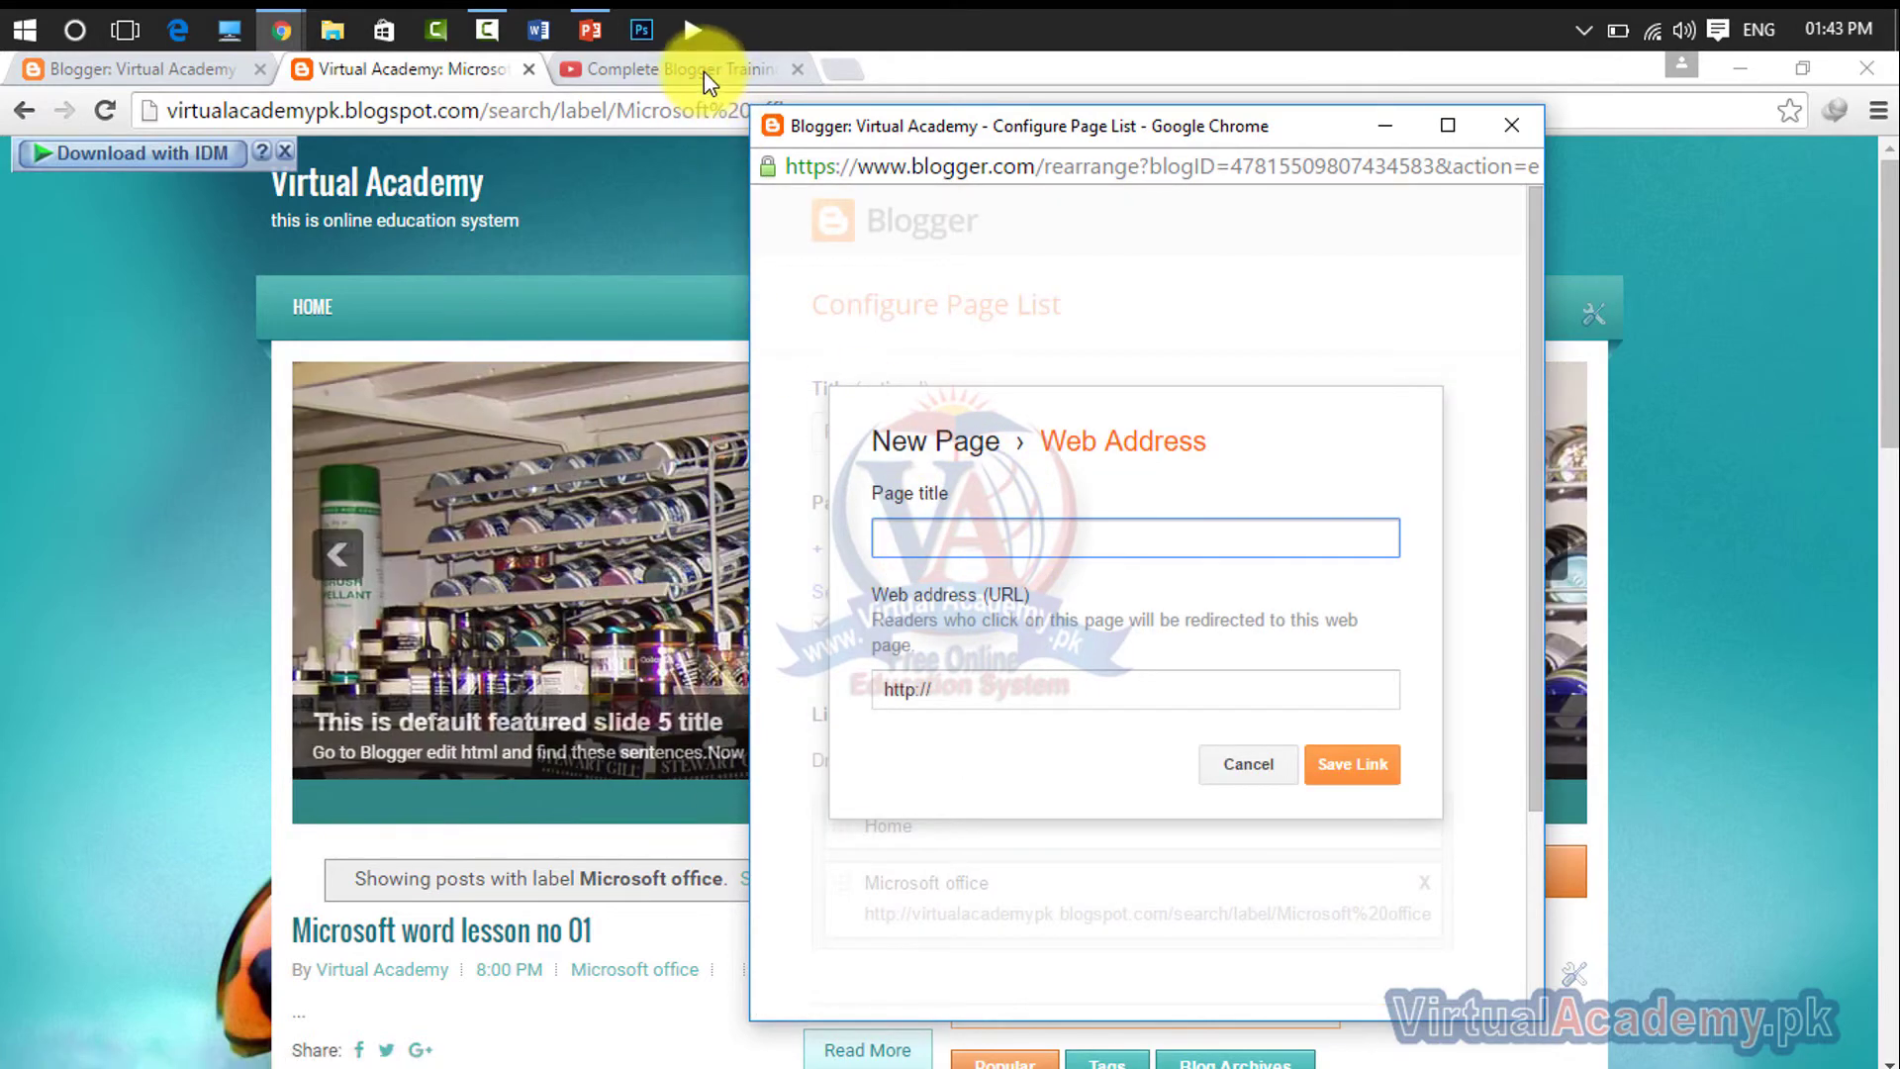
{"action": "left_click", "coordinate": [704, 72]}
{"action": "left_click", "coordinate": [457, 76]}
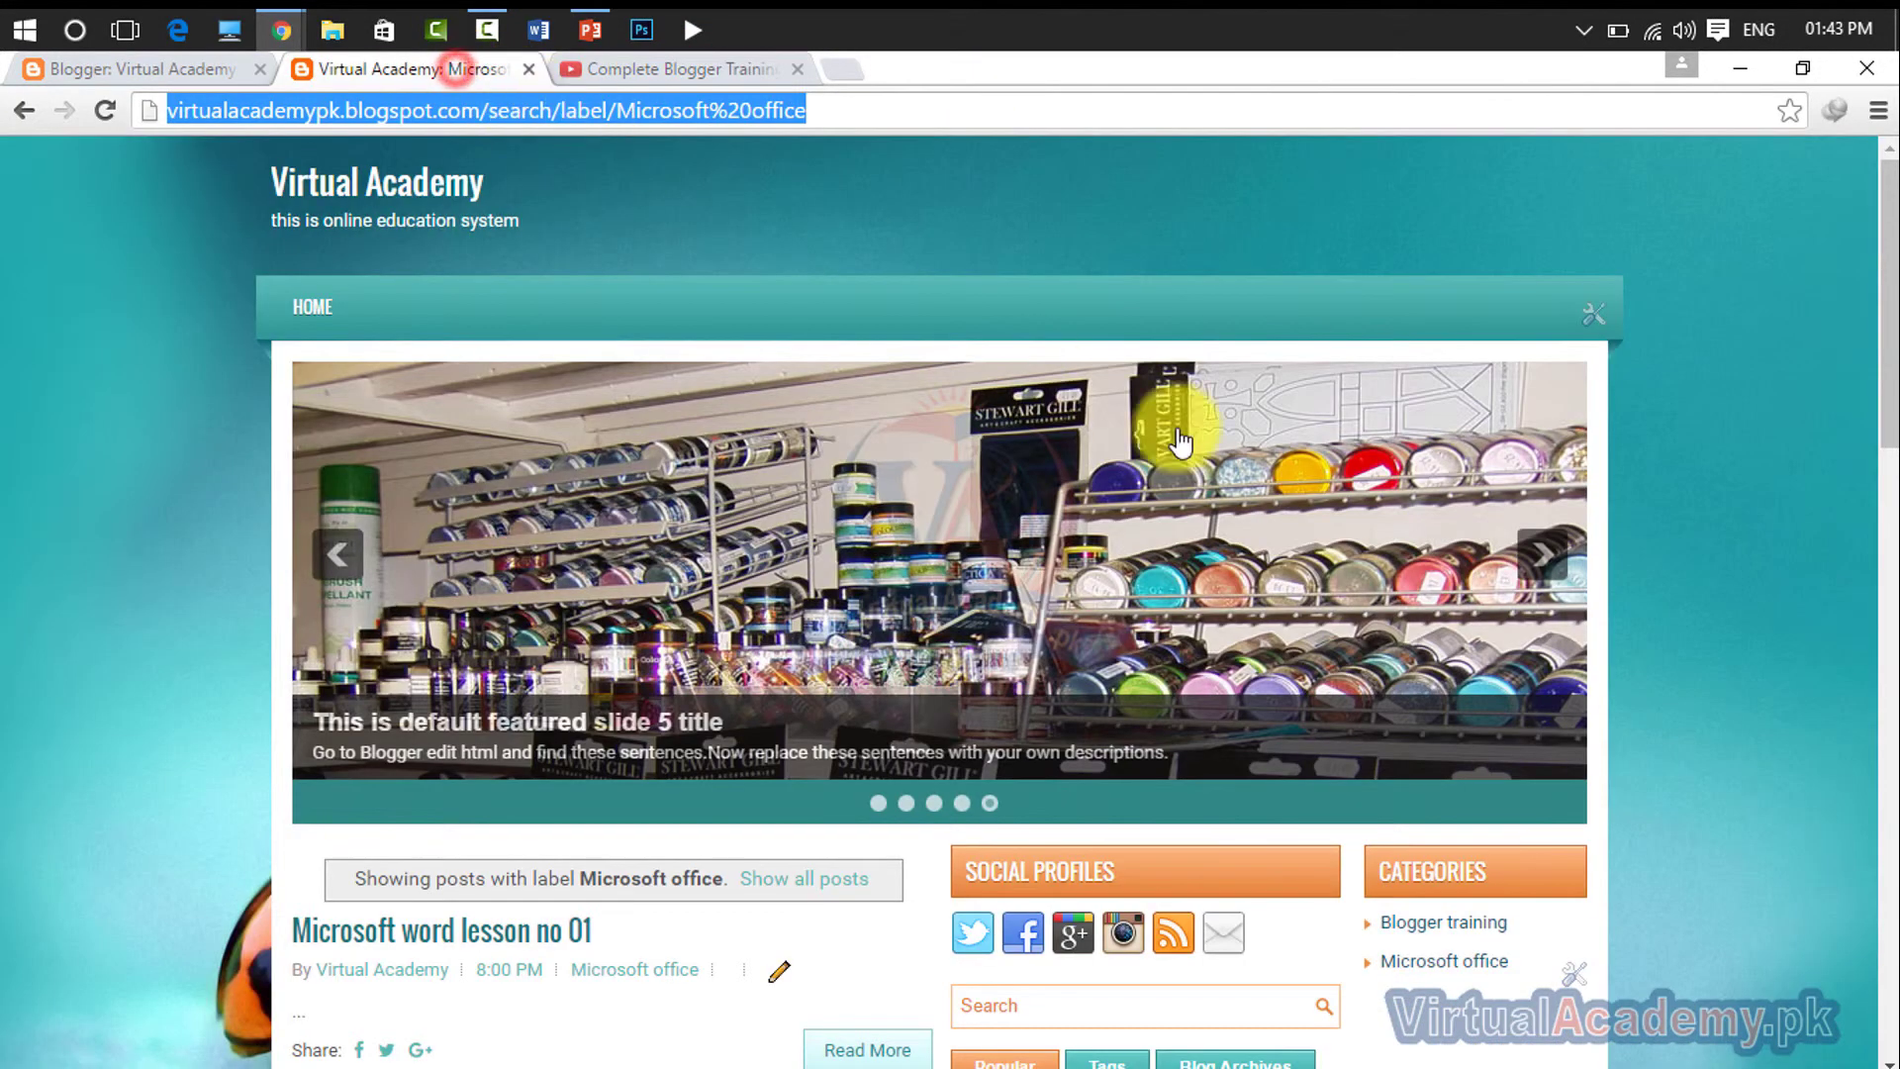
{"action": "left_click_drag", "start_coordinate": [1519, 948], "coordinate": [1385, 920]}
{"action": "key", "text": "ctrl+c"}
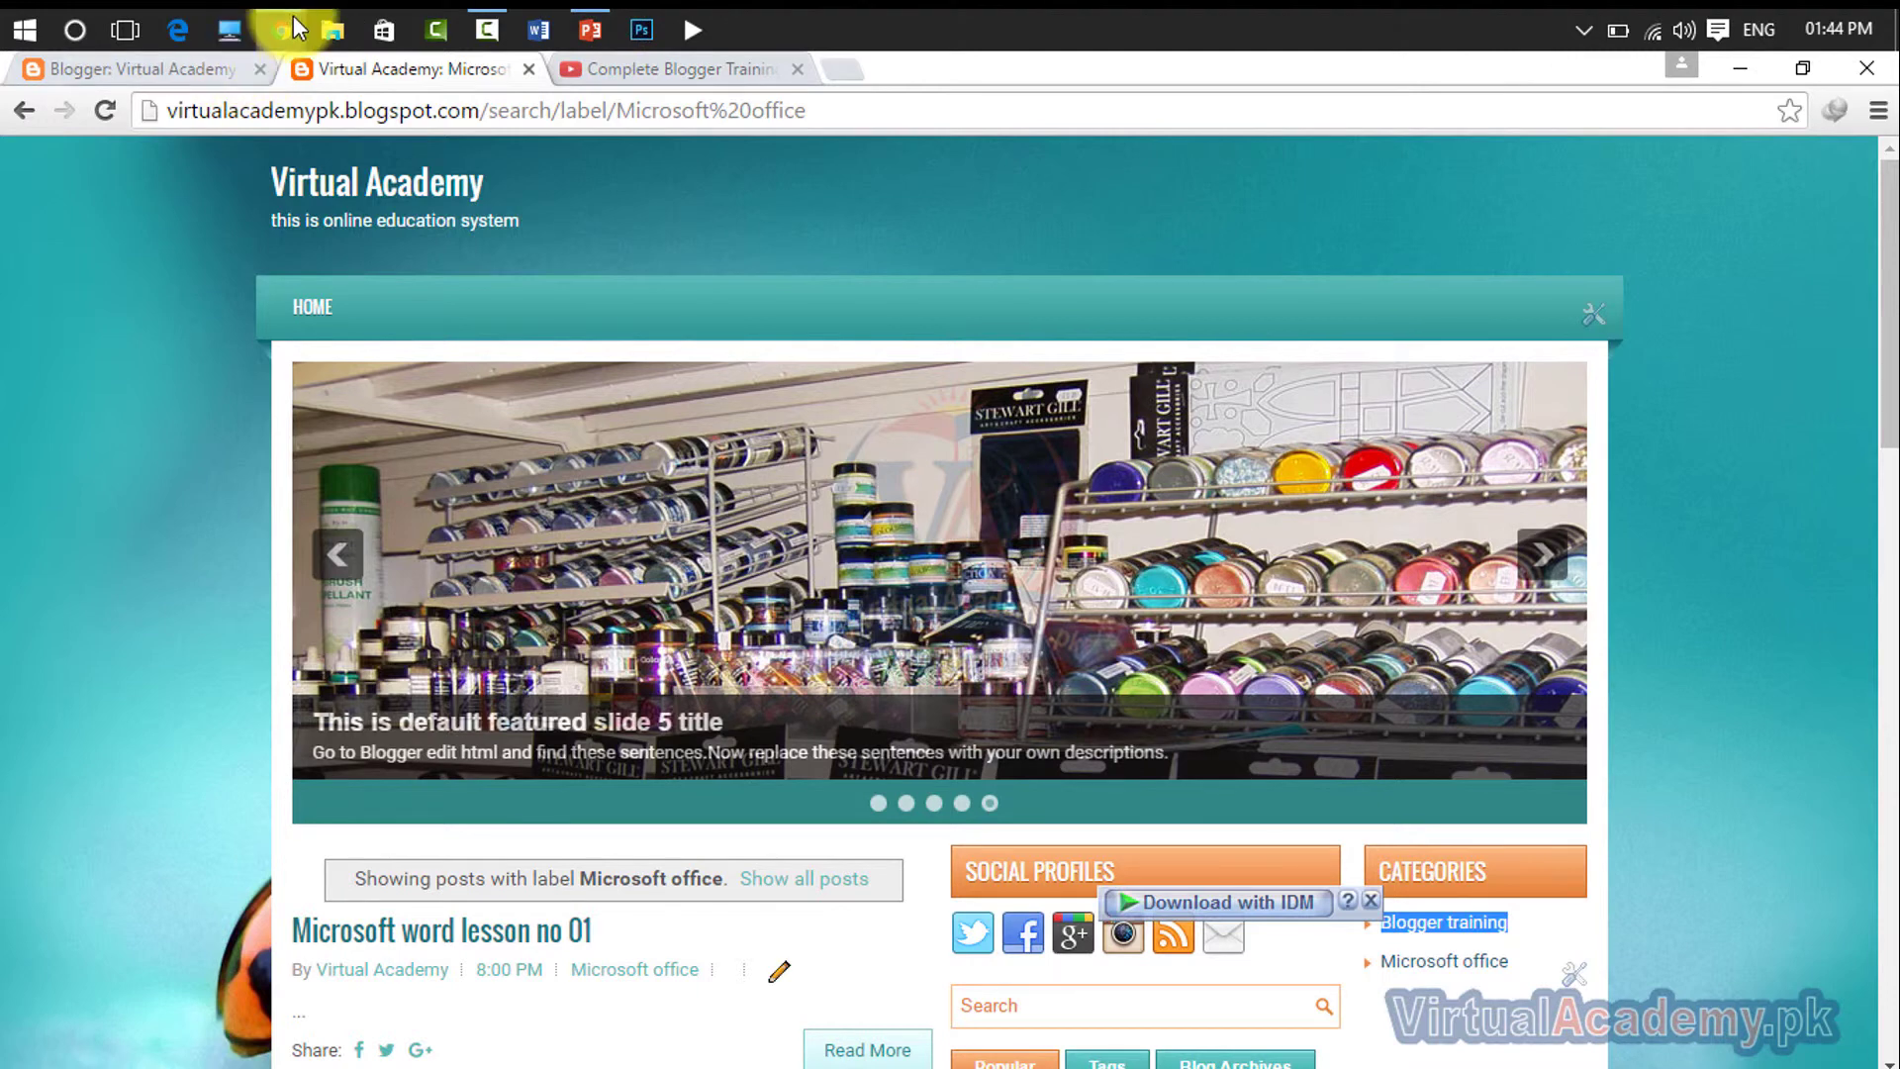
{"action": "mouse_move", "coordinate": [293, 15]}
{"action": "left_click", "coordinate": [391, 173]}
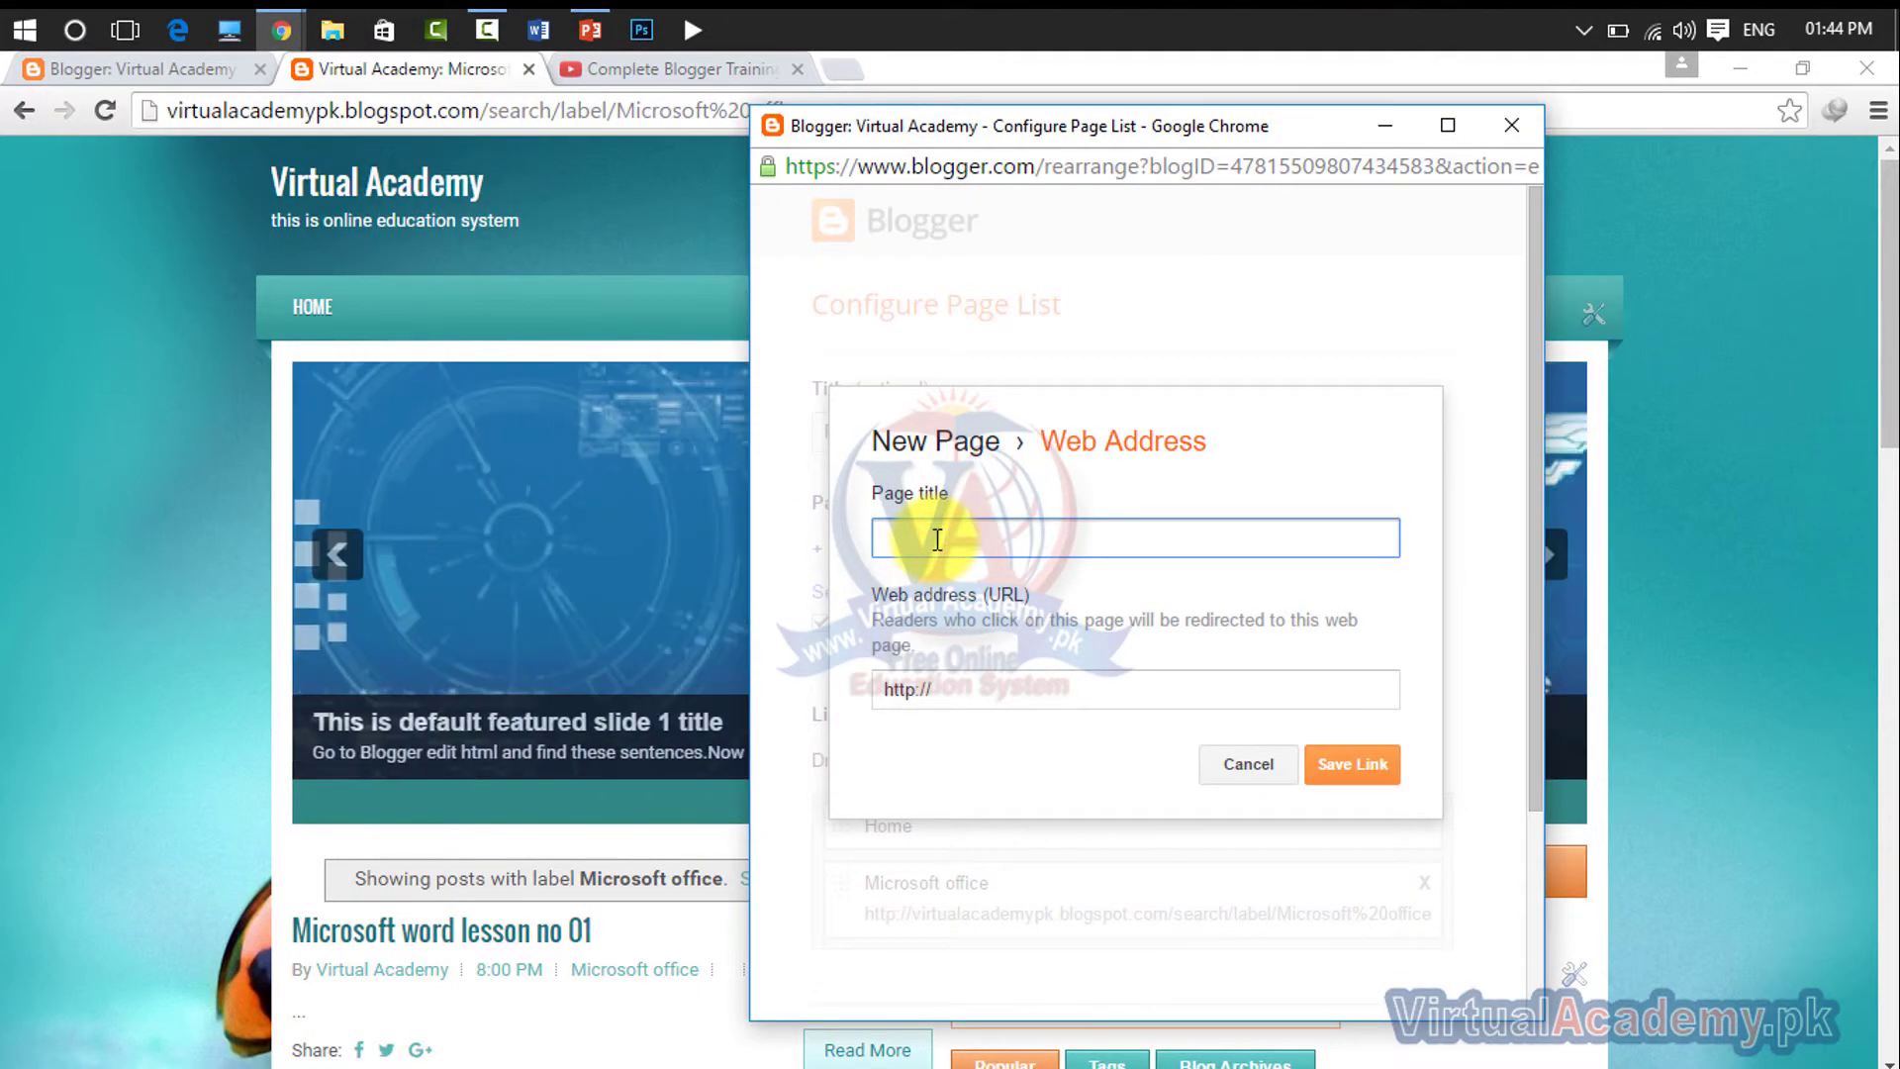
{"action": "key", "text": "ctrl+v"}
- Open the "Blogger training" category on the live blog and copy the label page's full address
{"action": "left_click", "coordinate": [1729, 566]}
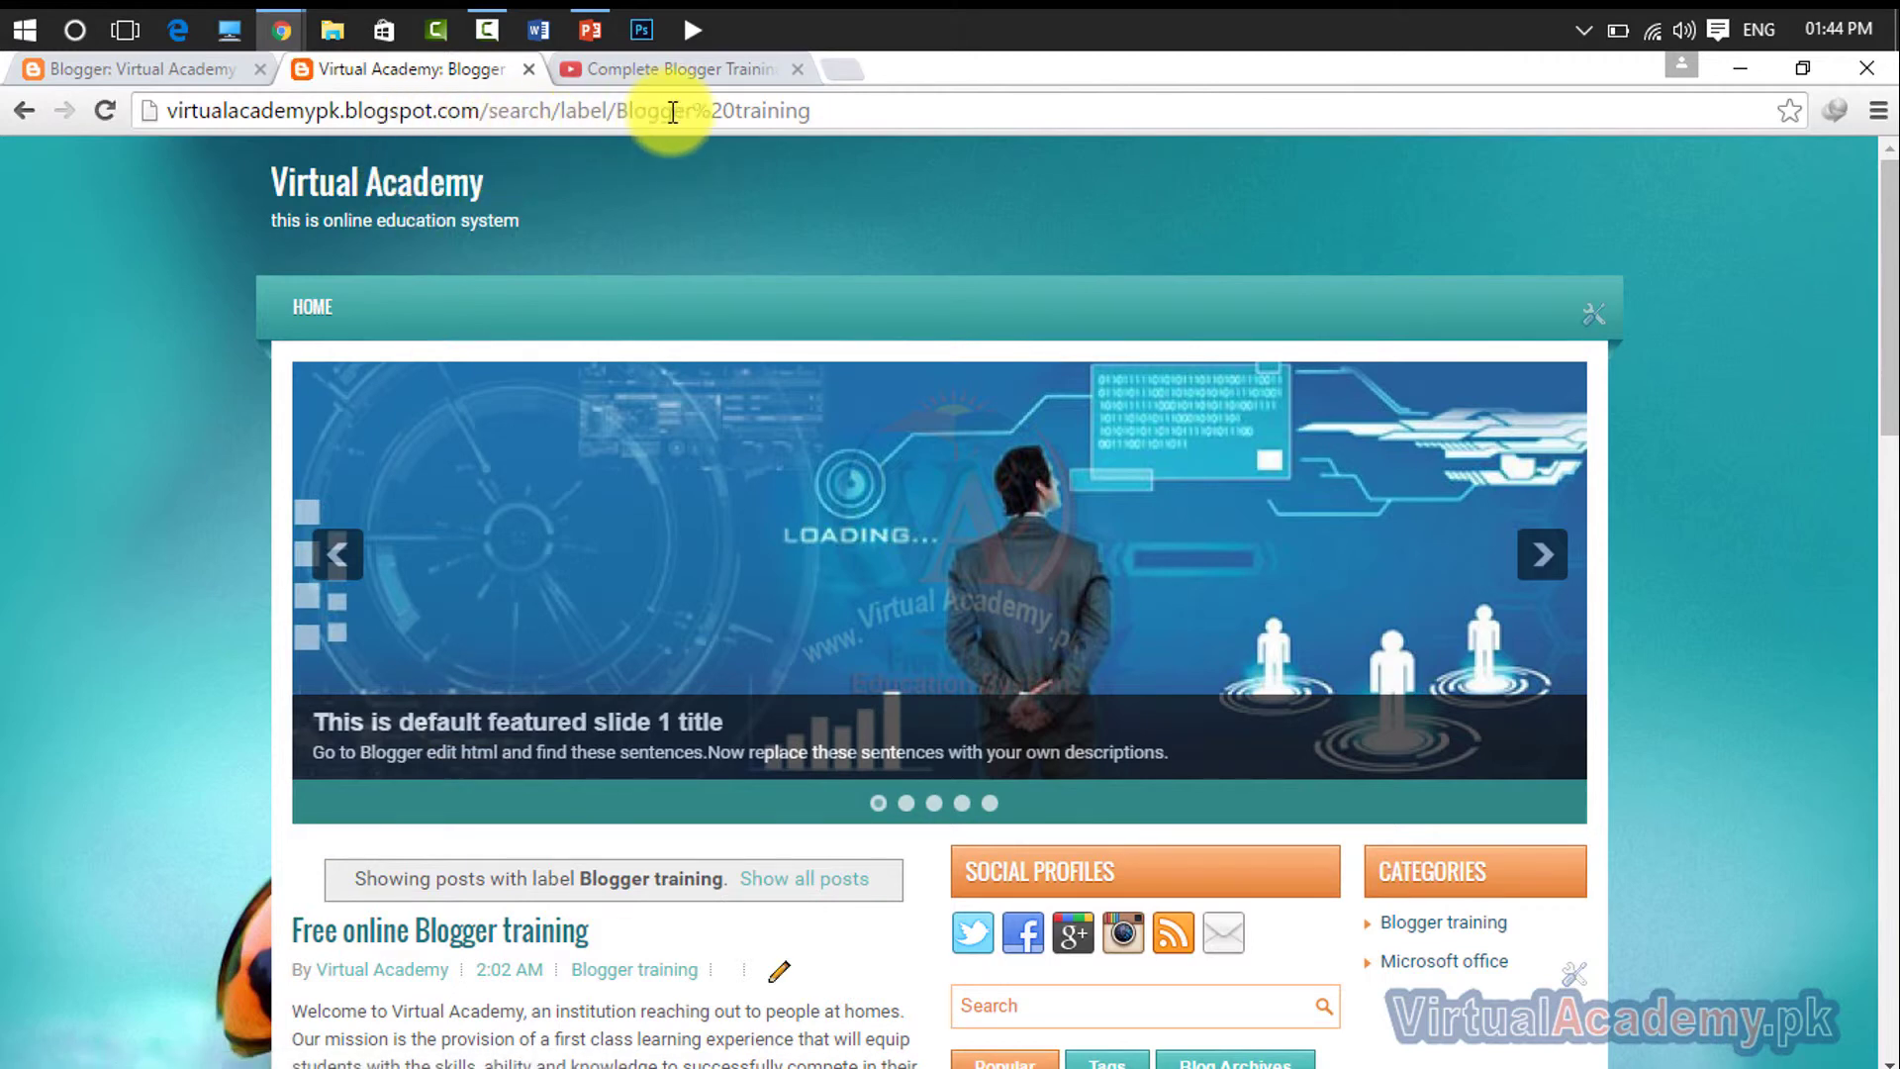
{"action": "left_click_drag", "start_coordinate": [826, 112], "coordinate": [127, 106]}
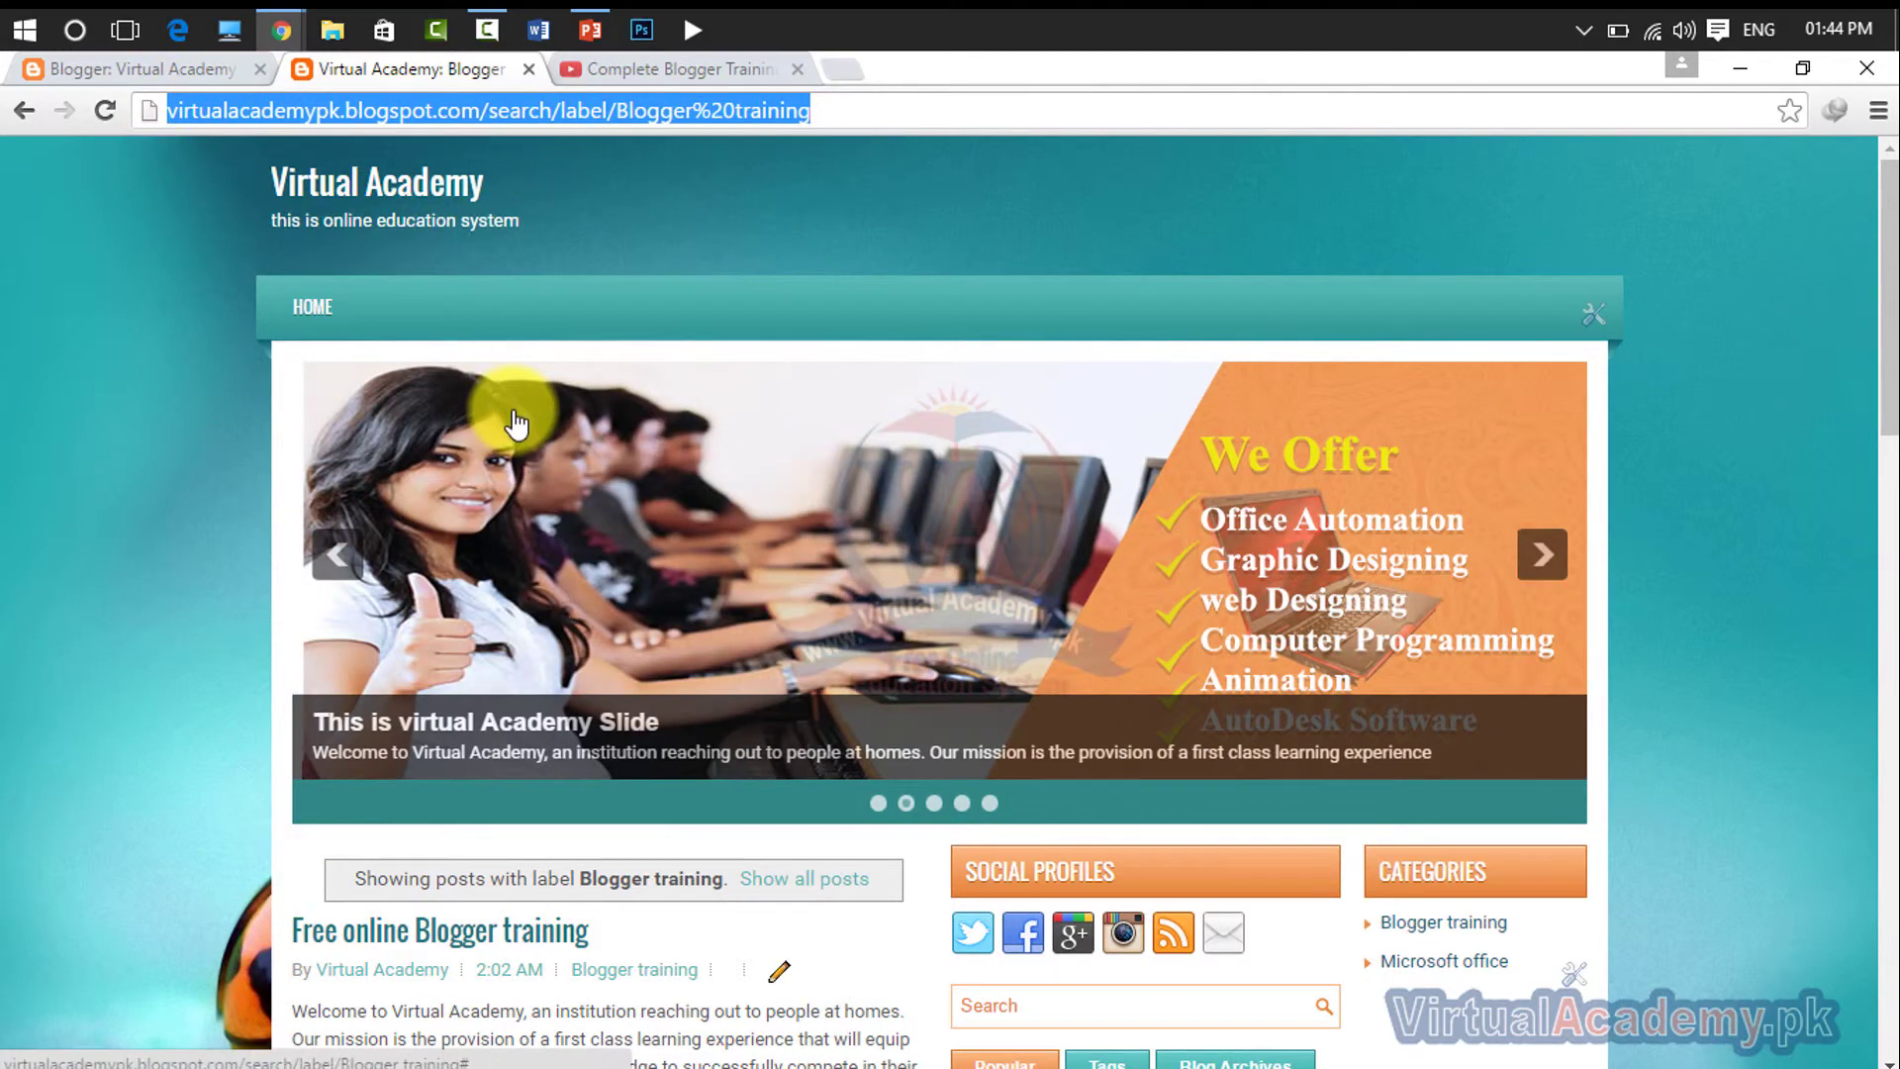
{"action": "left_click", "coordinate": [697, 69]}
{"action": "left_click", "coordinate": [413, 68]}
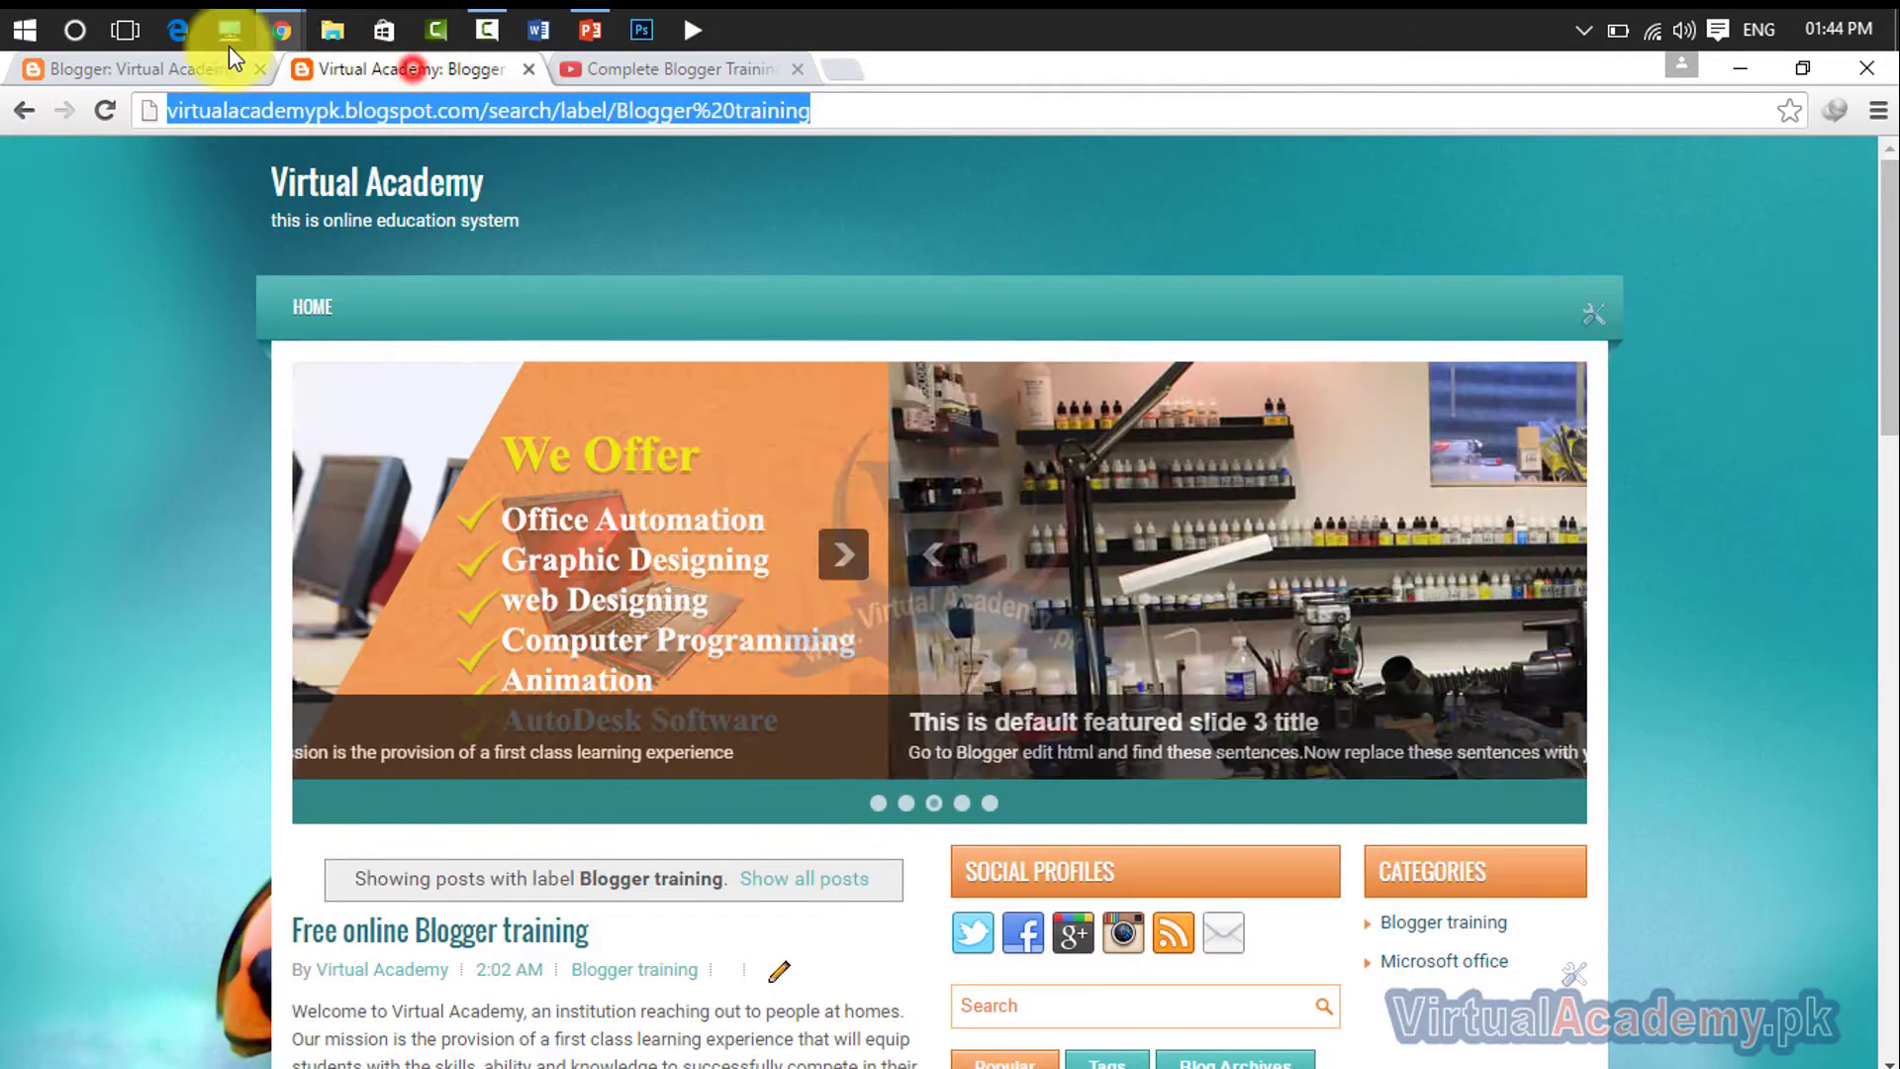
- Replace the "Blogger training" link's web address with the copied label page address and save the link
{"action": "left_click", "coordinate": [137, 65]}
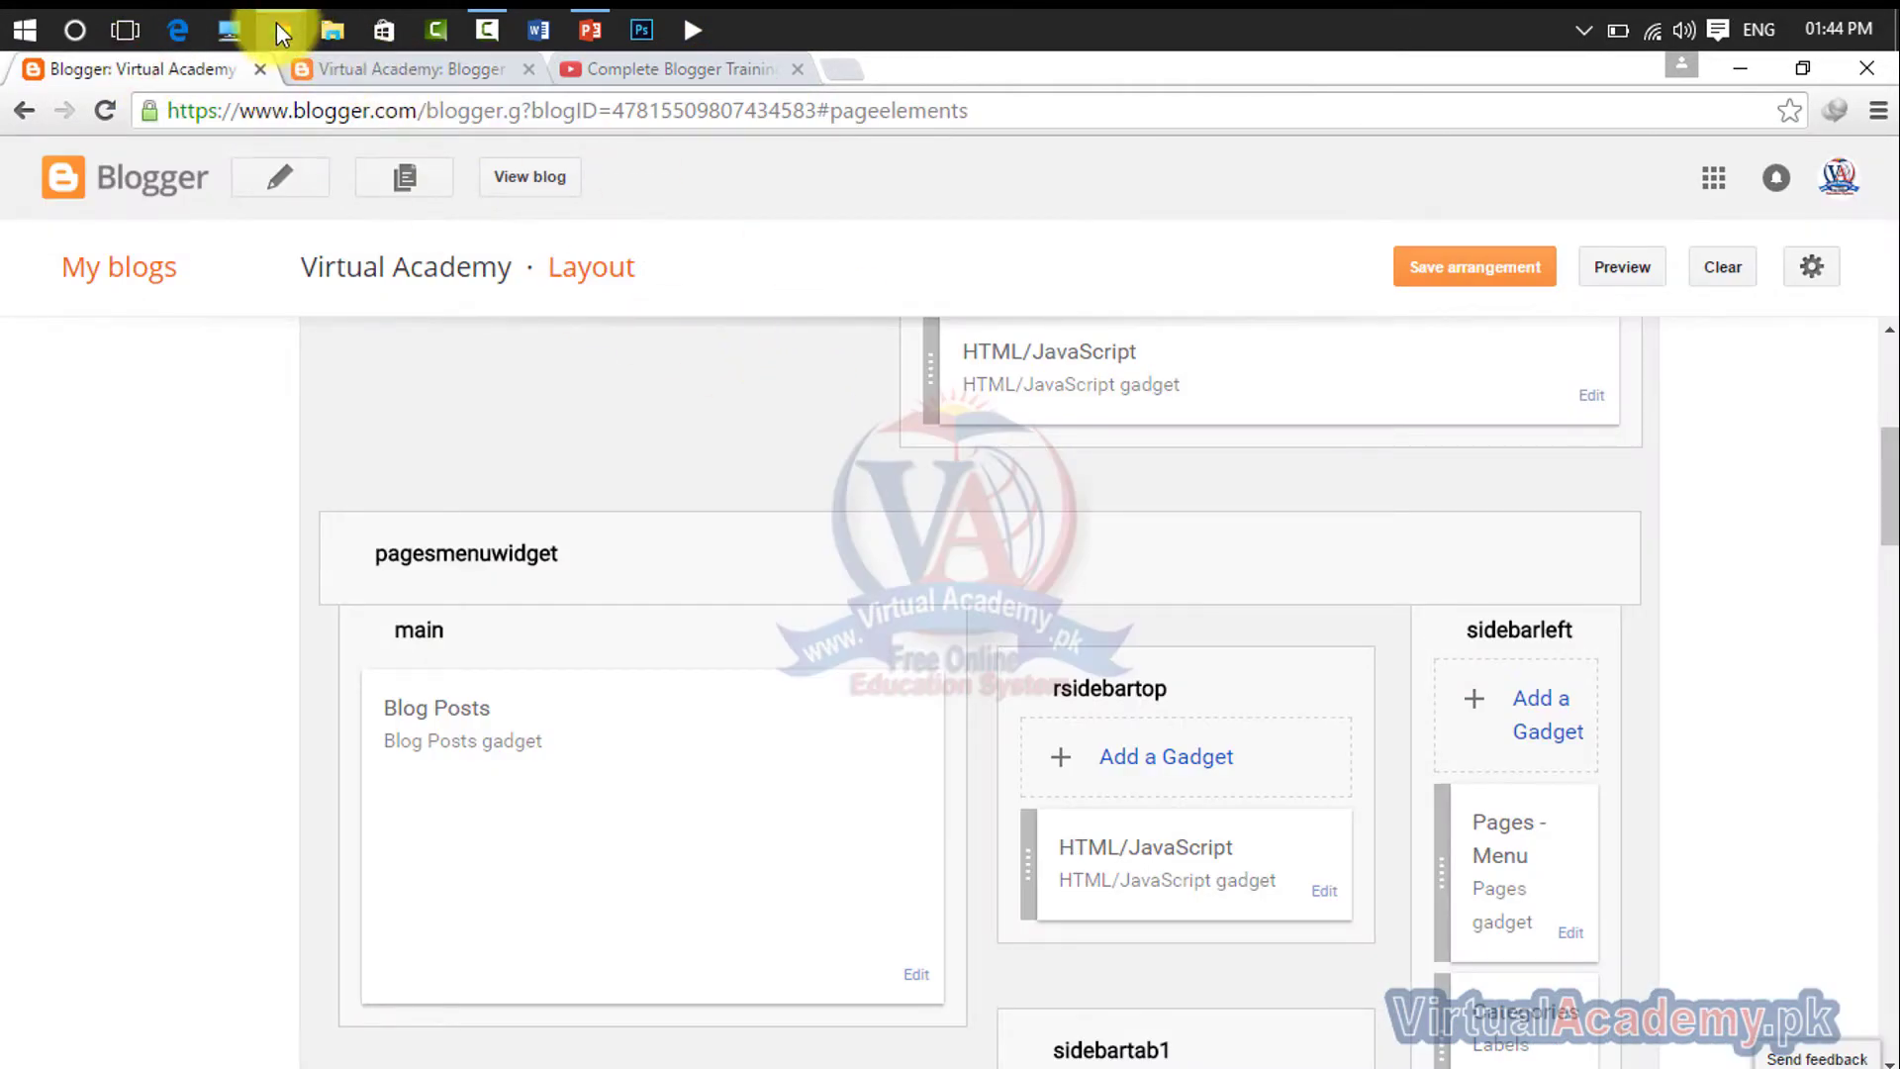
{"action": "mouse_move", "coordinate": [277, 22]}
{"action": "left_click", "coordinate": [413, 149]}
{"action": "left_click", "coordinate": [962, 685]}
{"action": "left_click_drag", "start_coordinate": [963, 685], "coordinate": [782, 712]}
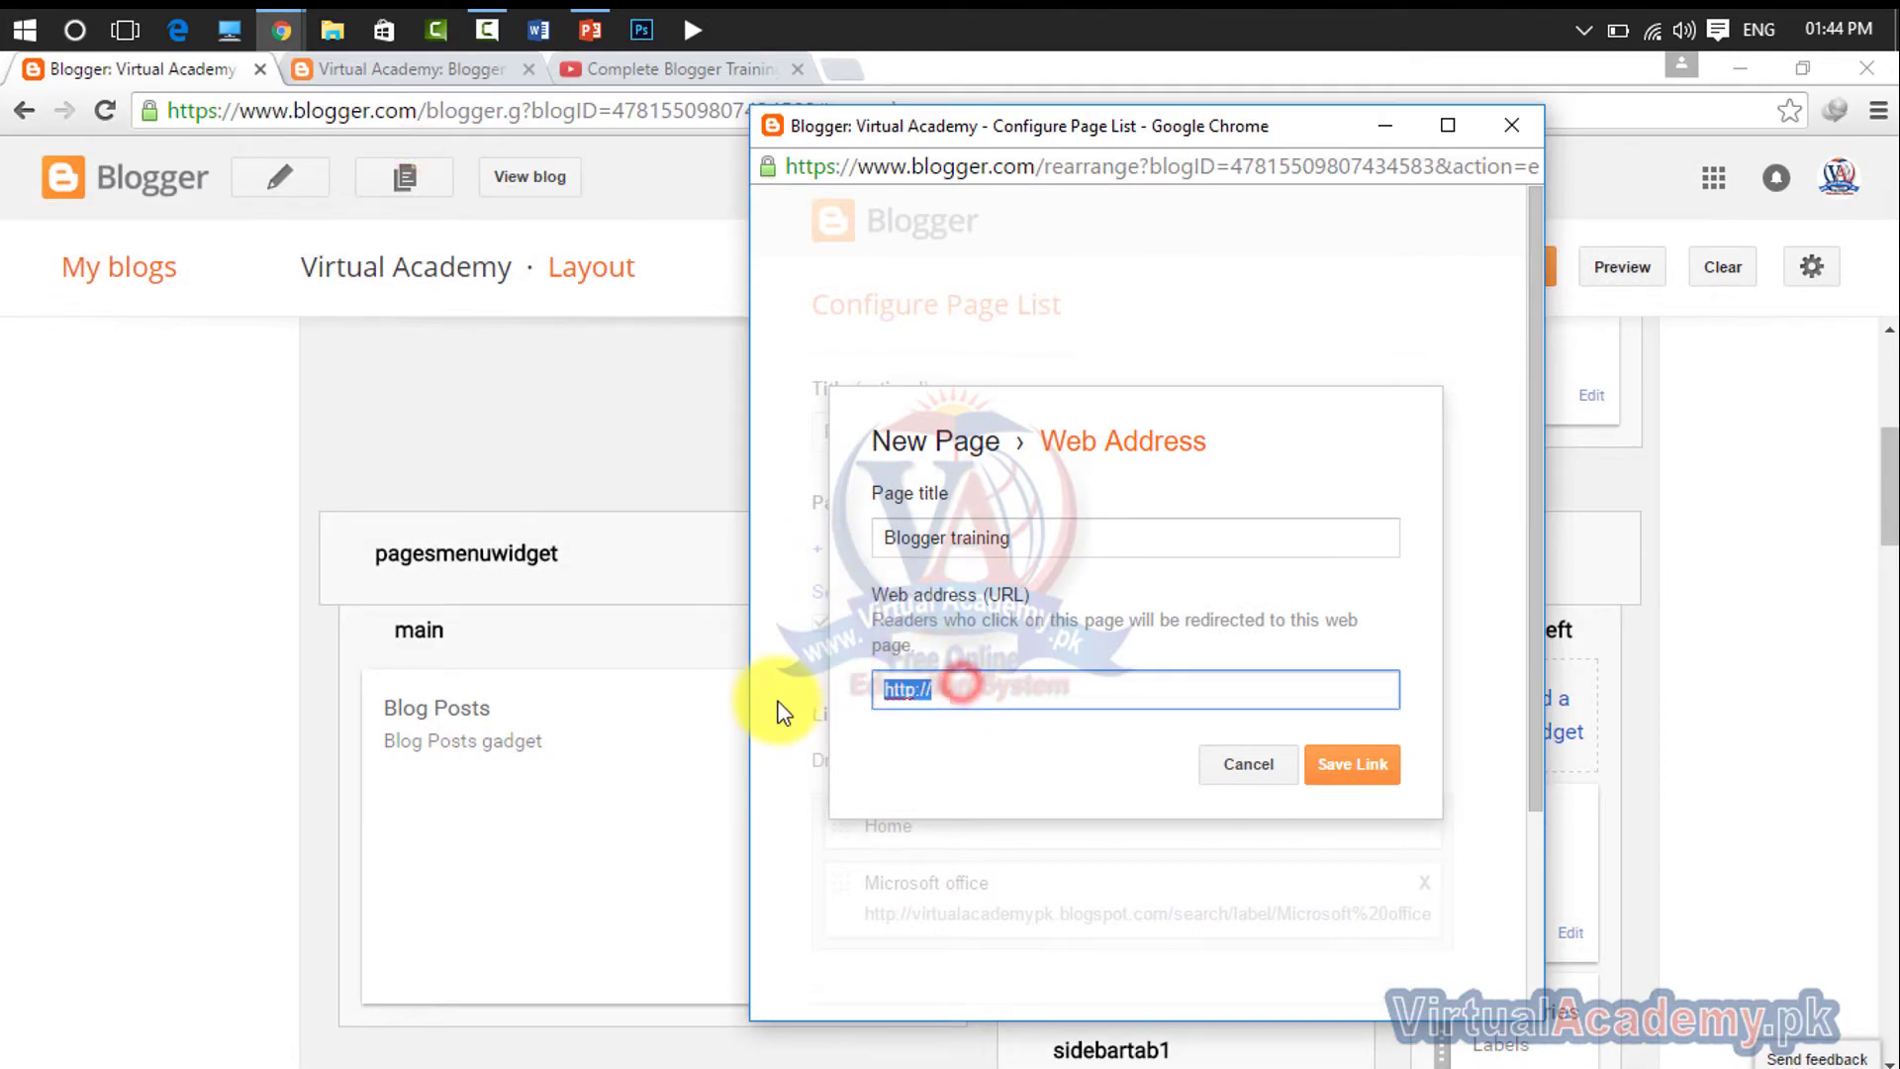
{"action": "left_click", "coordinate": [1351, 765]}
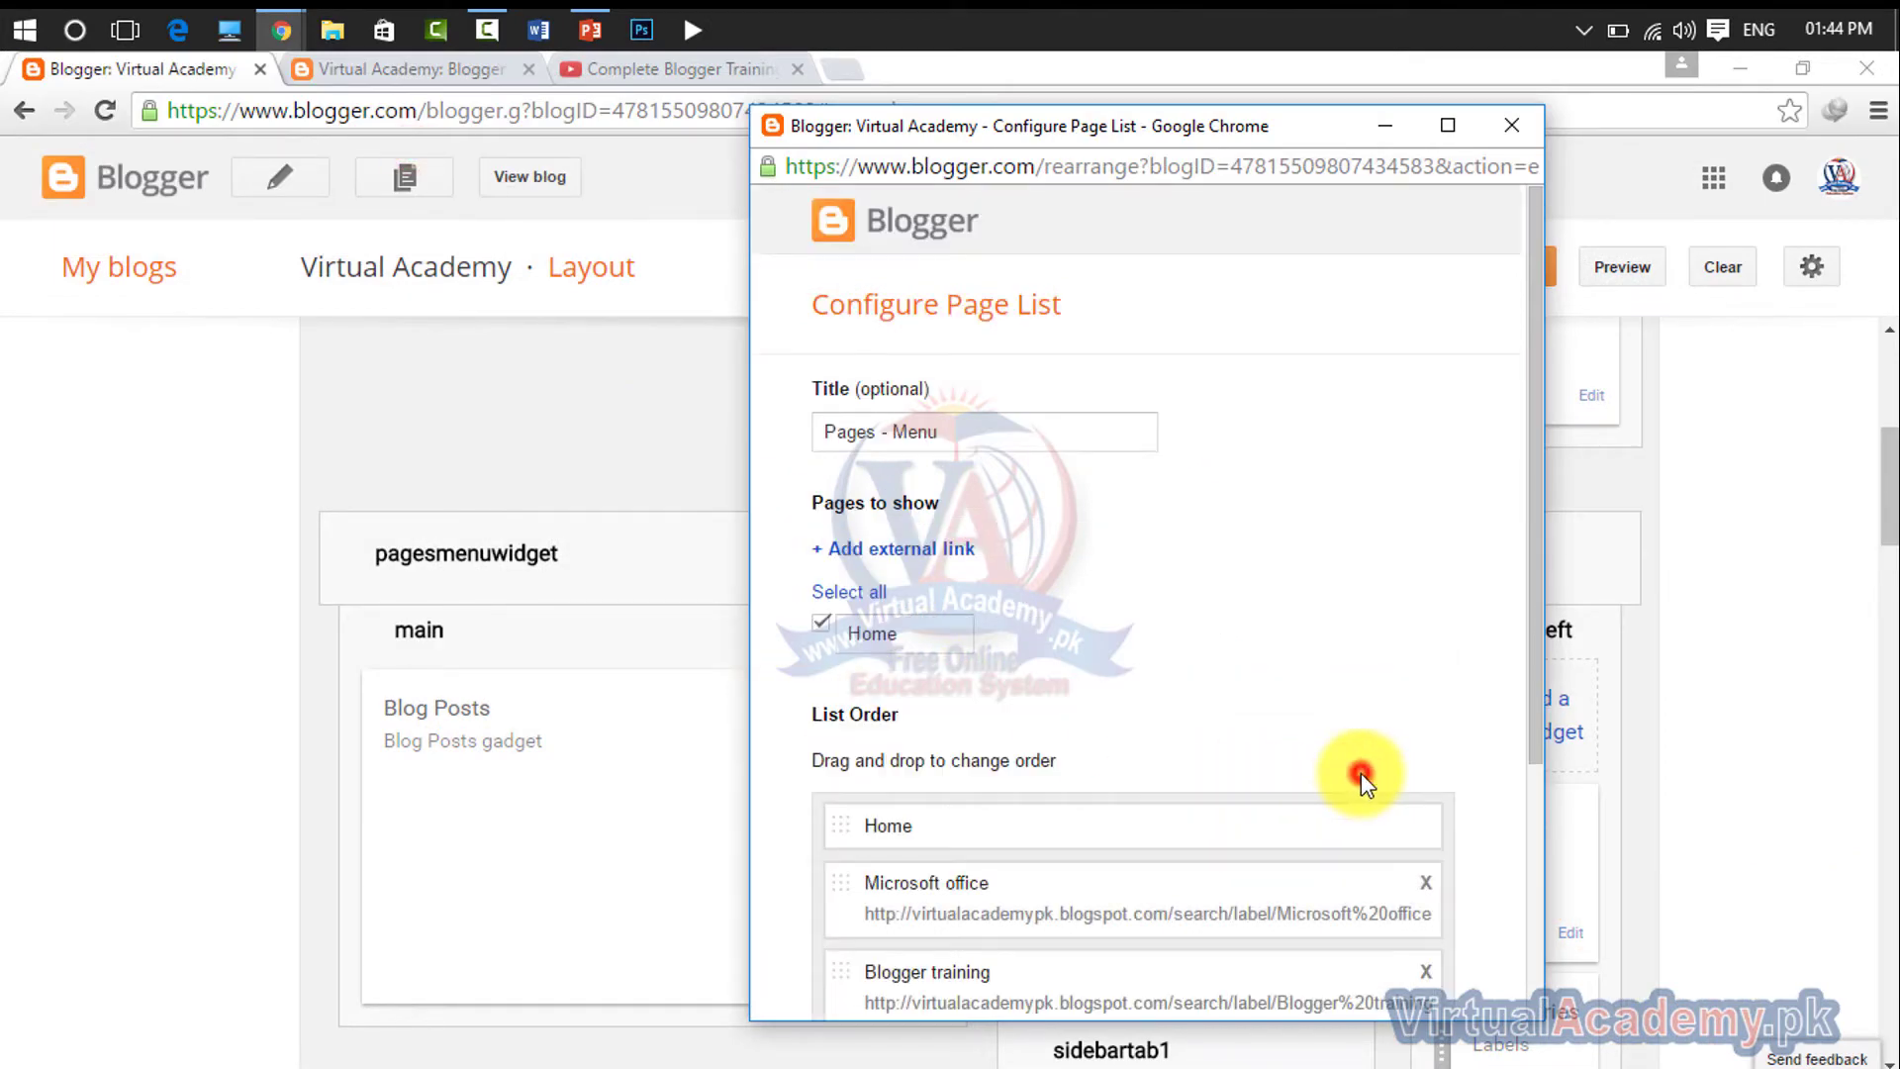
- Save the Pages - Menu page list in the order Home, Microsoft office, Blogger training
{"action": "scroll", "coordinate": [1259, 808], "scroll_direction": "down", "scroll_amount": 4}
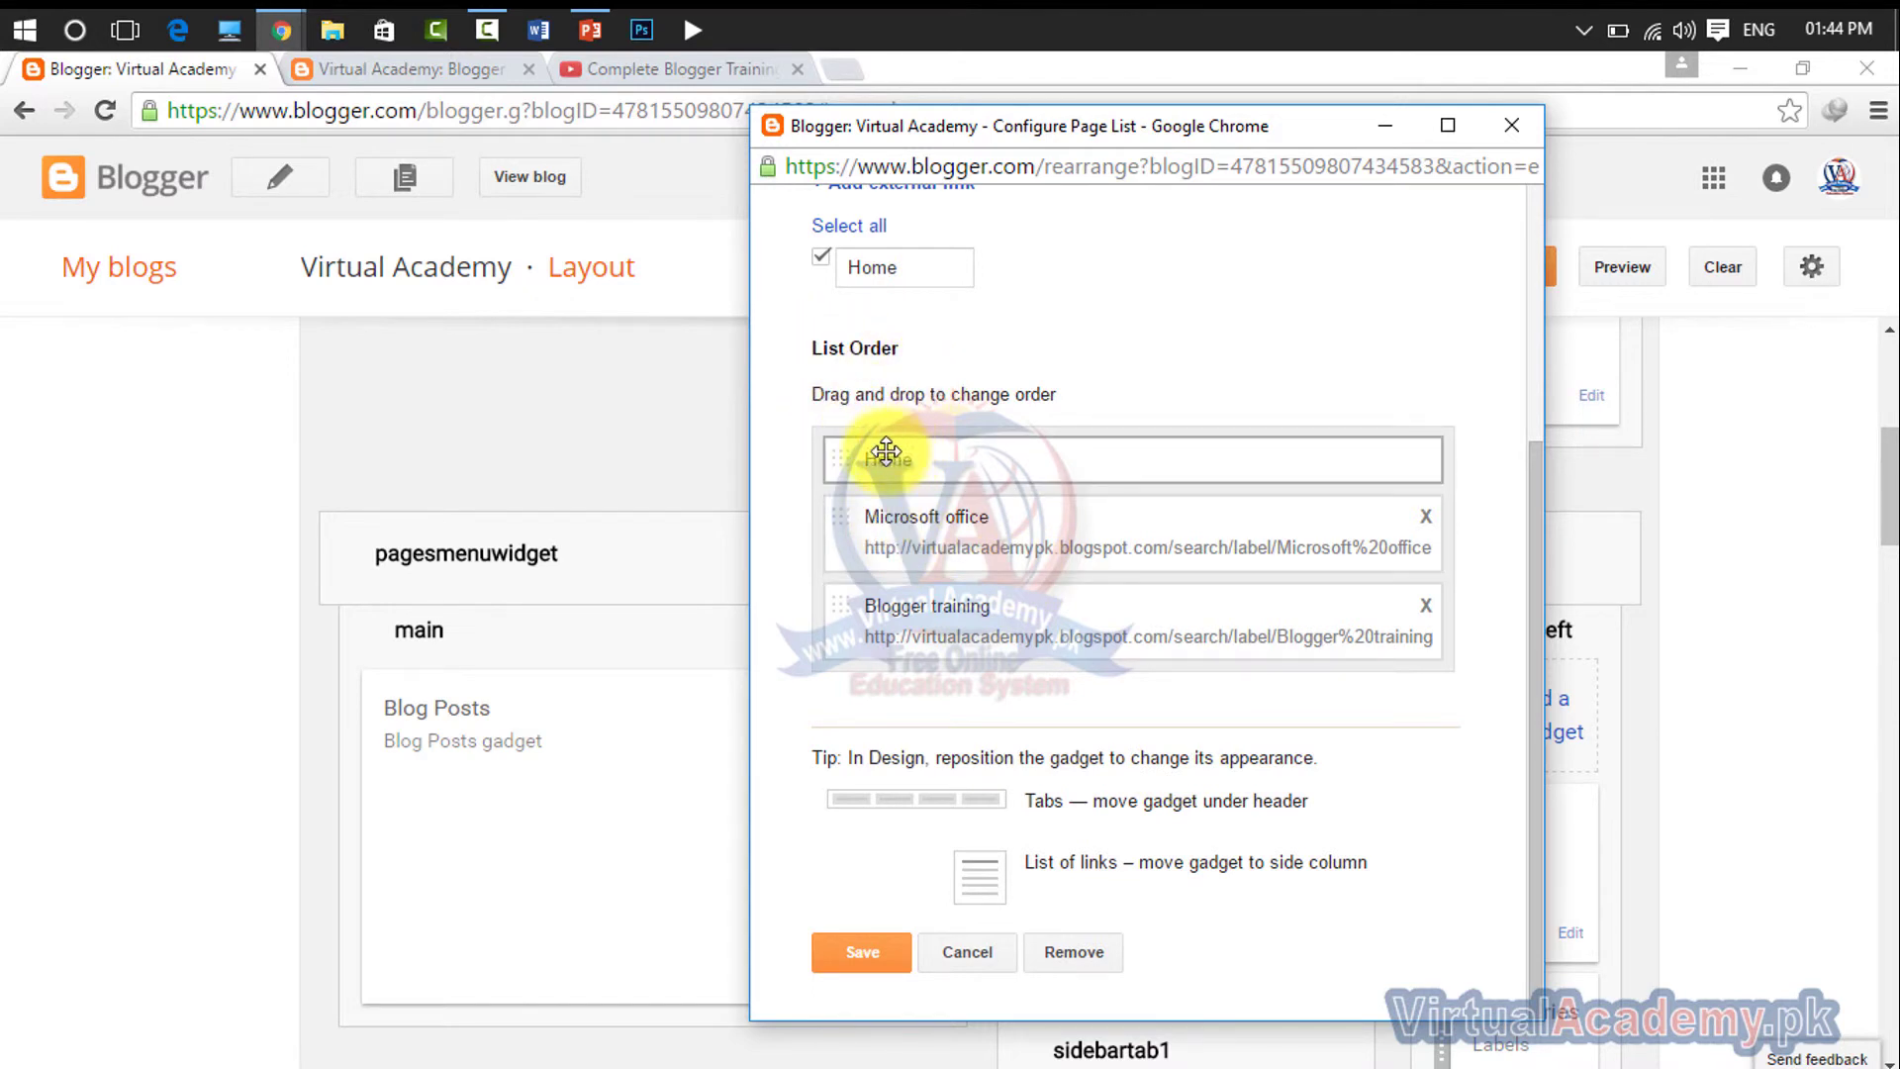
{"action": "left_click_drag", "start_coordinate": [842, 460], "coordinate": [1001, 554]}
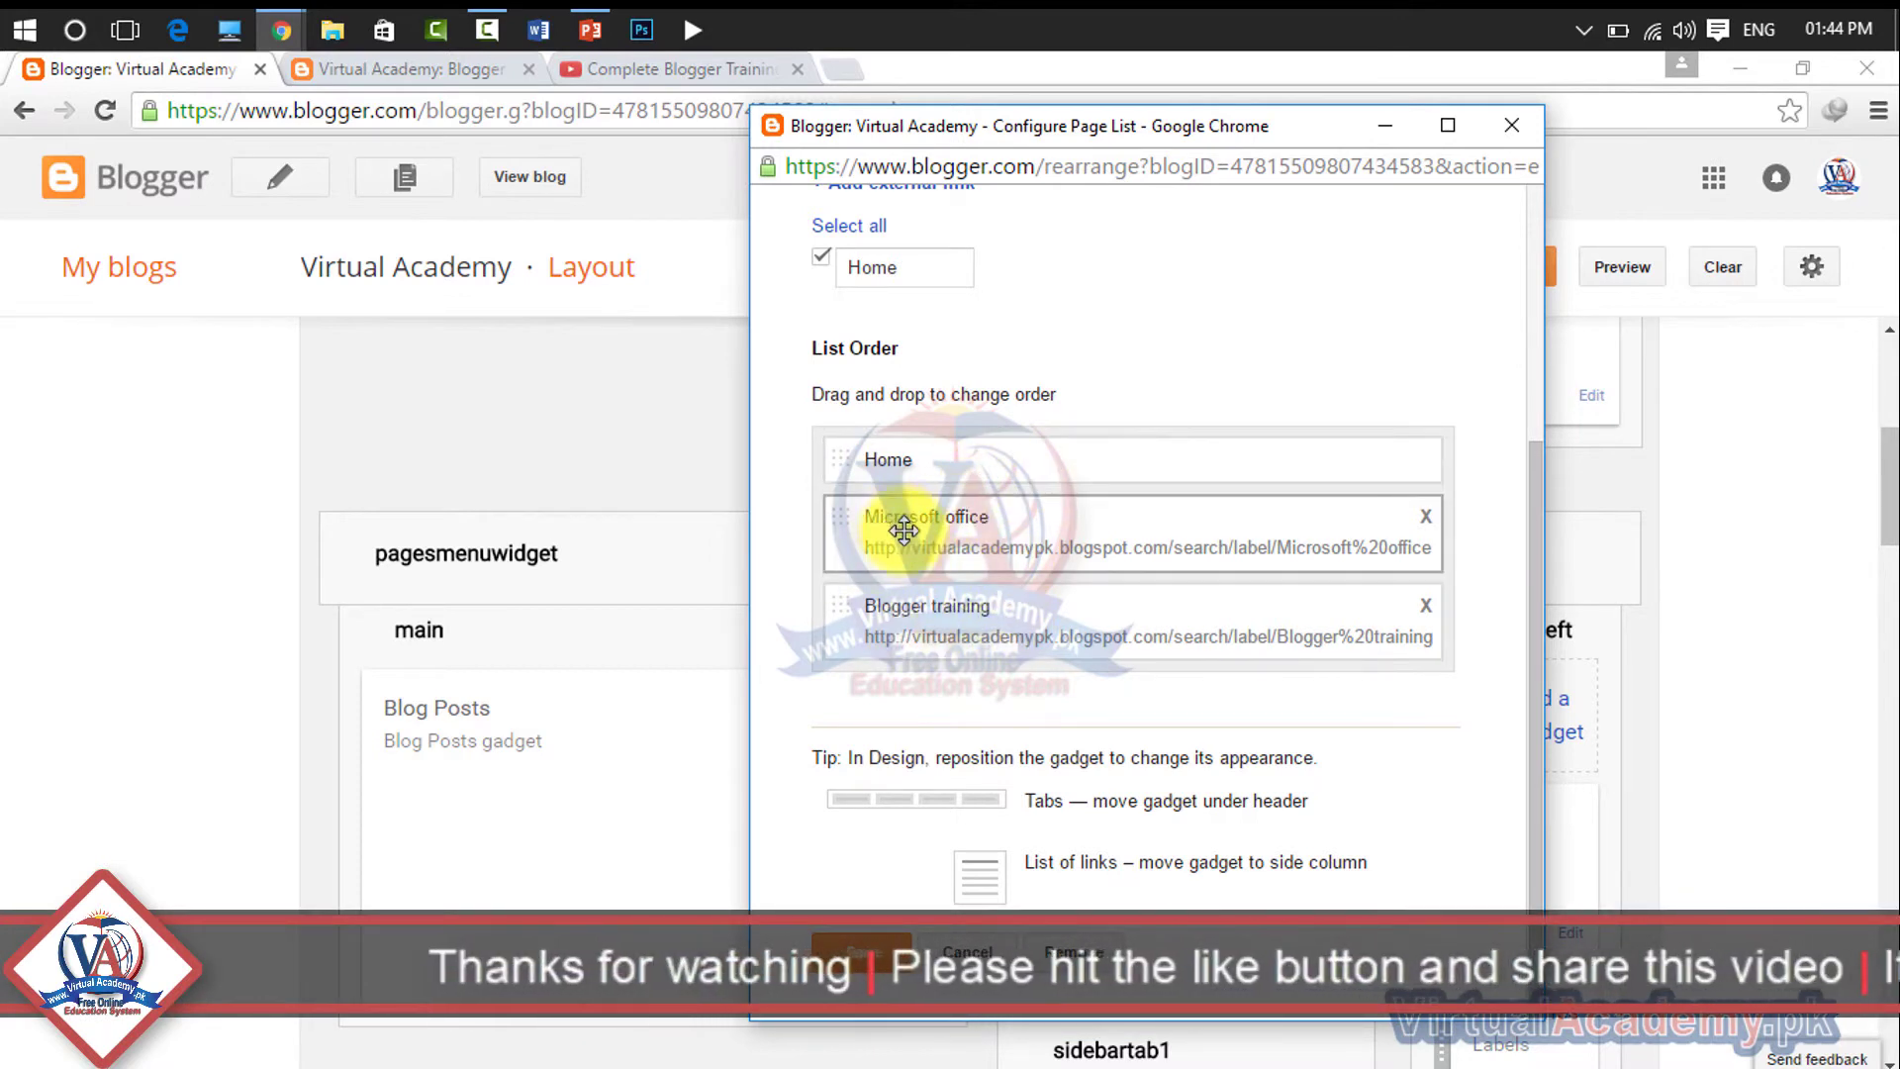
{"action": "left_click", "coordinate": [858, 957]}
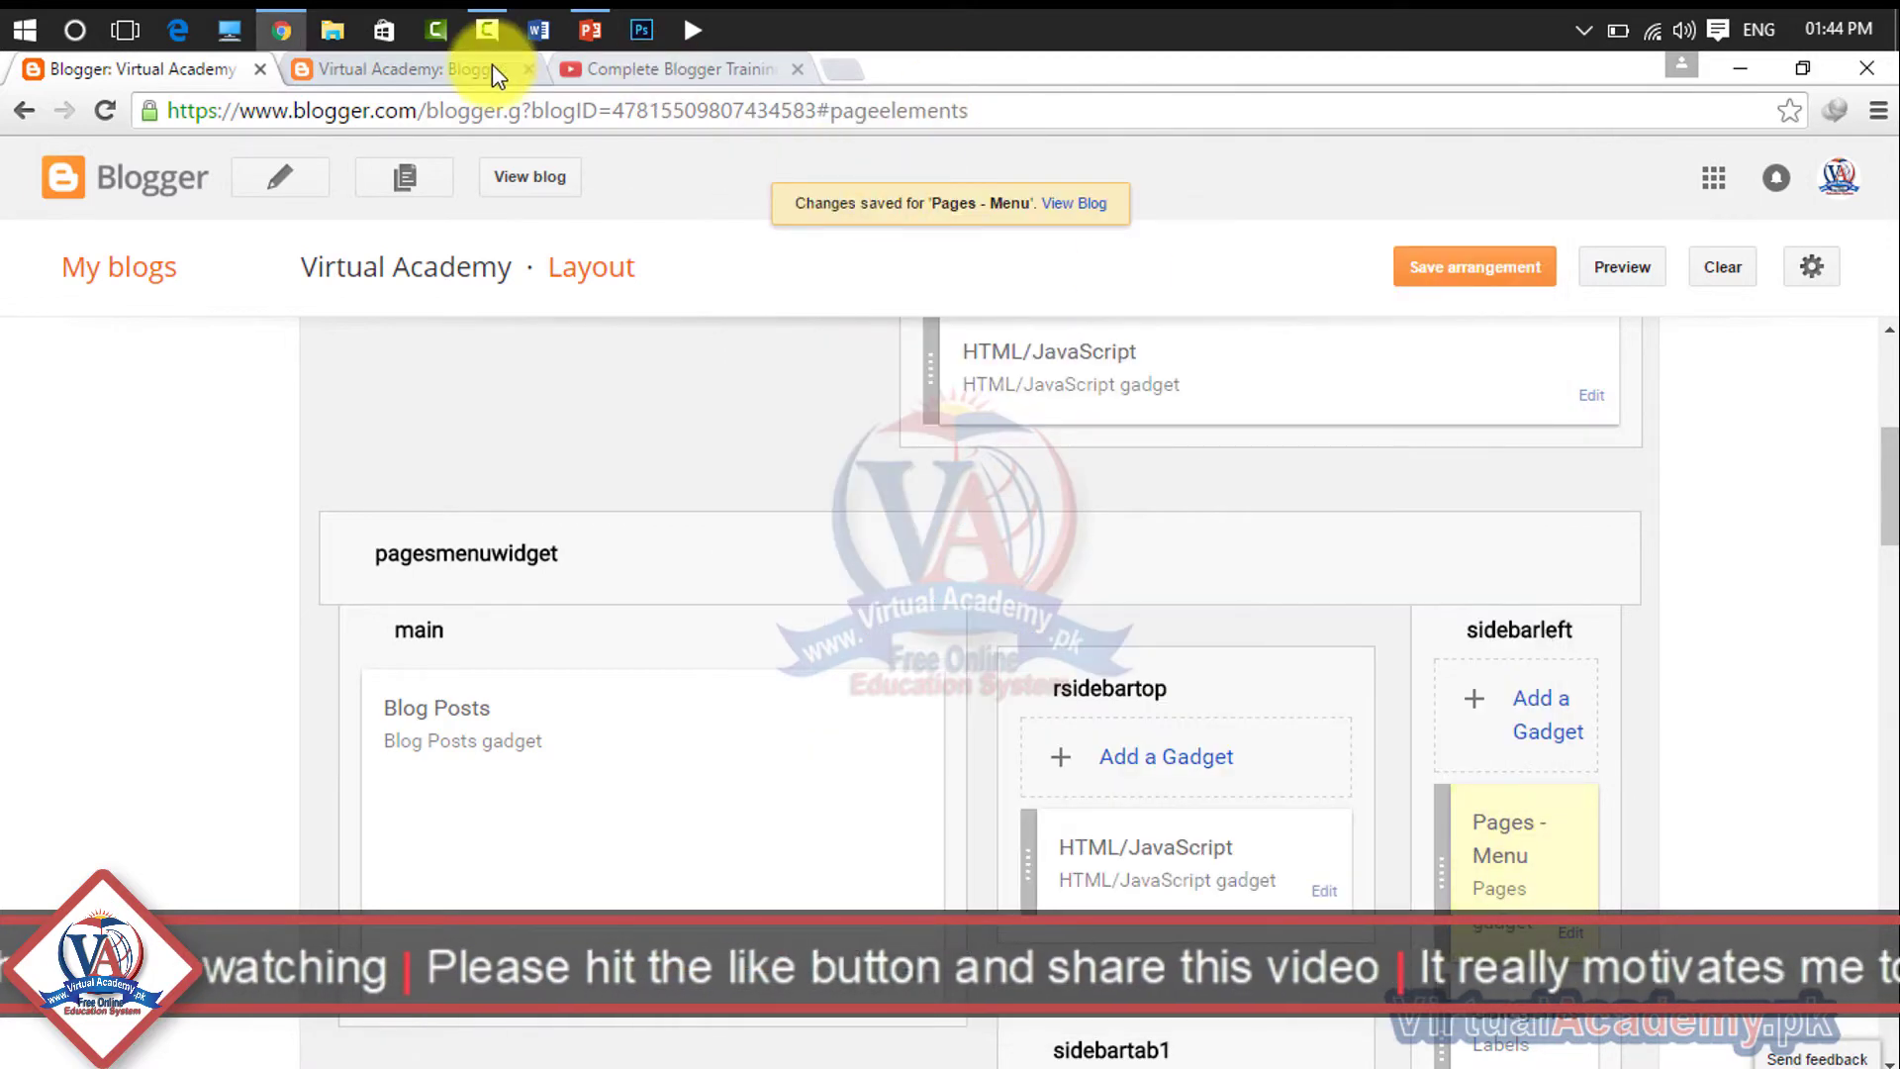
- Close the YouTube page, reload the live blog and check the posts behind the new "Microsoft office" menu link
{"action": "left_click", "coordinate": [475, 69]}
{"action": "left_click", "coordinate": [803, 75]}
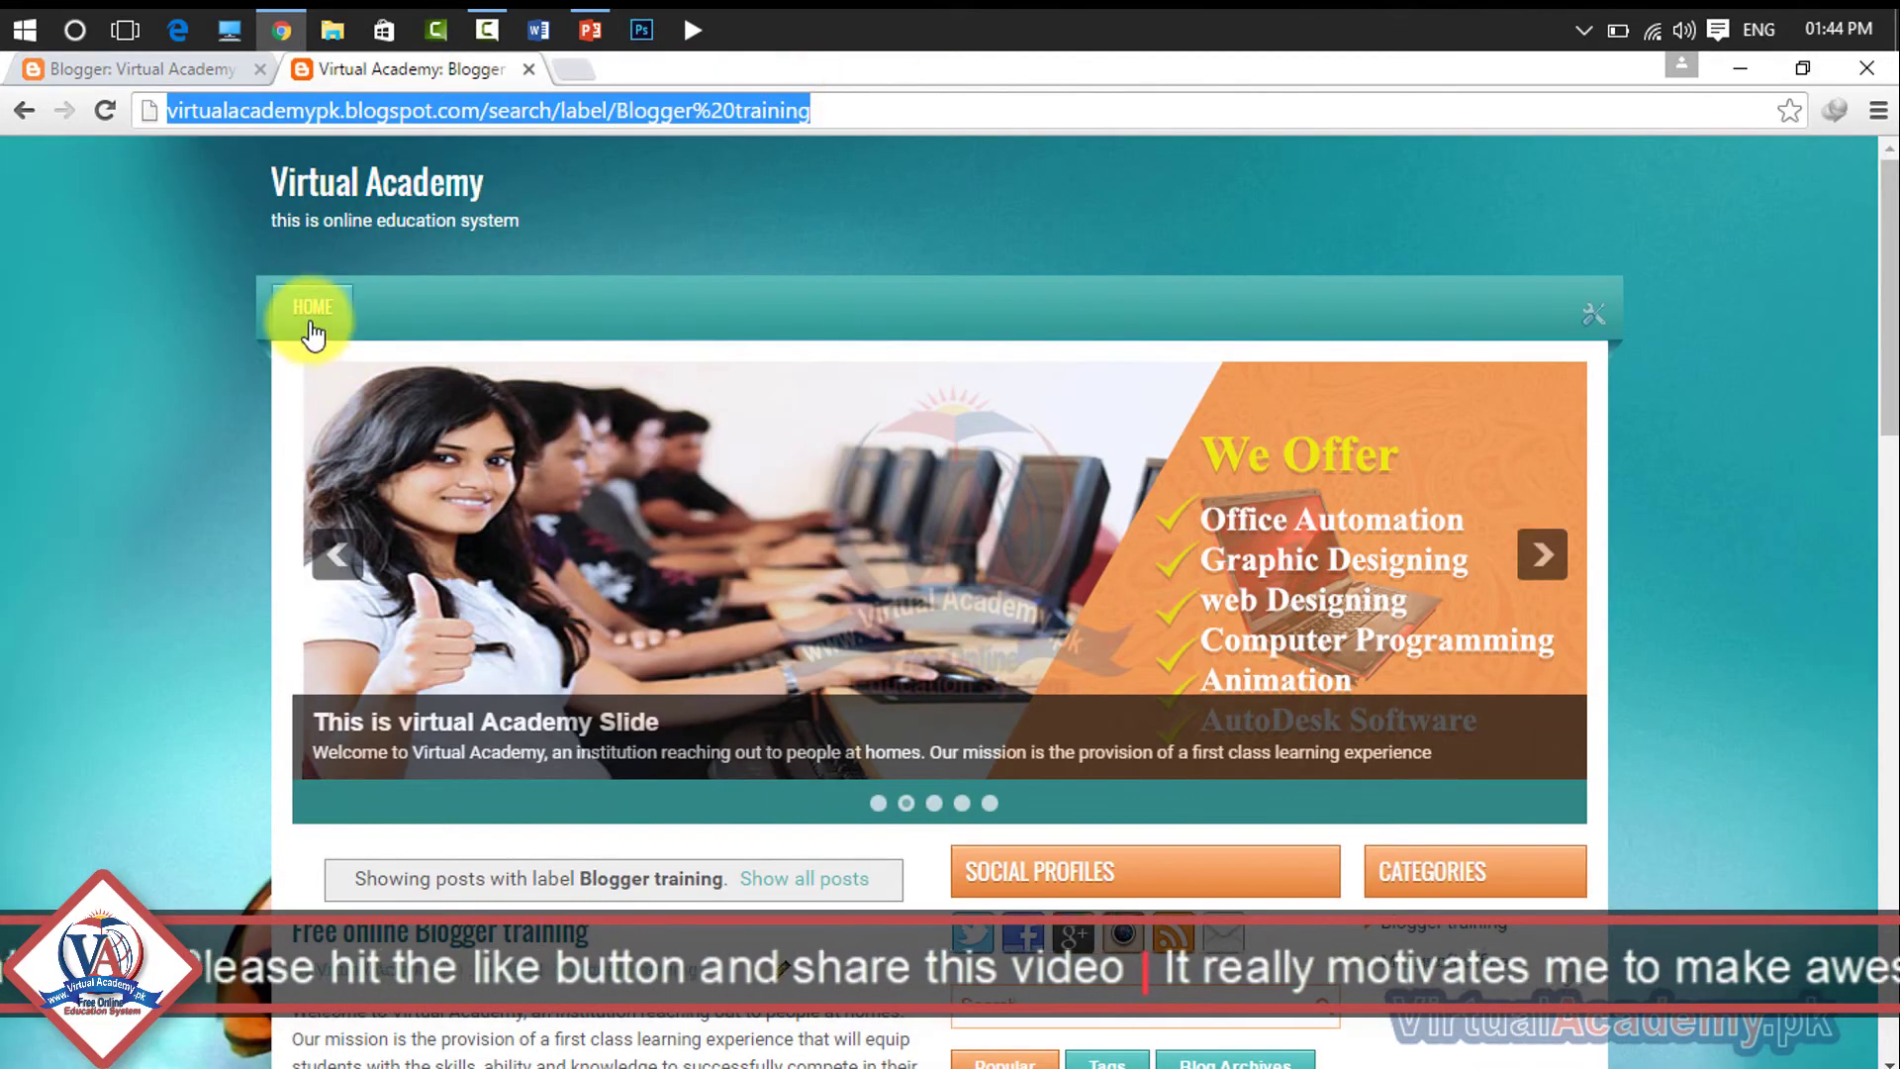
{"action": "left_click", "coordinate": [105, 110]}
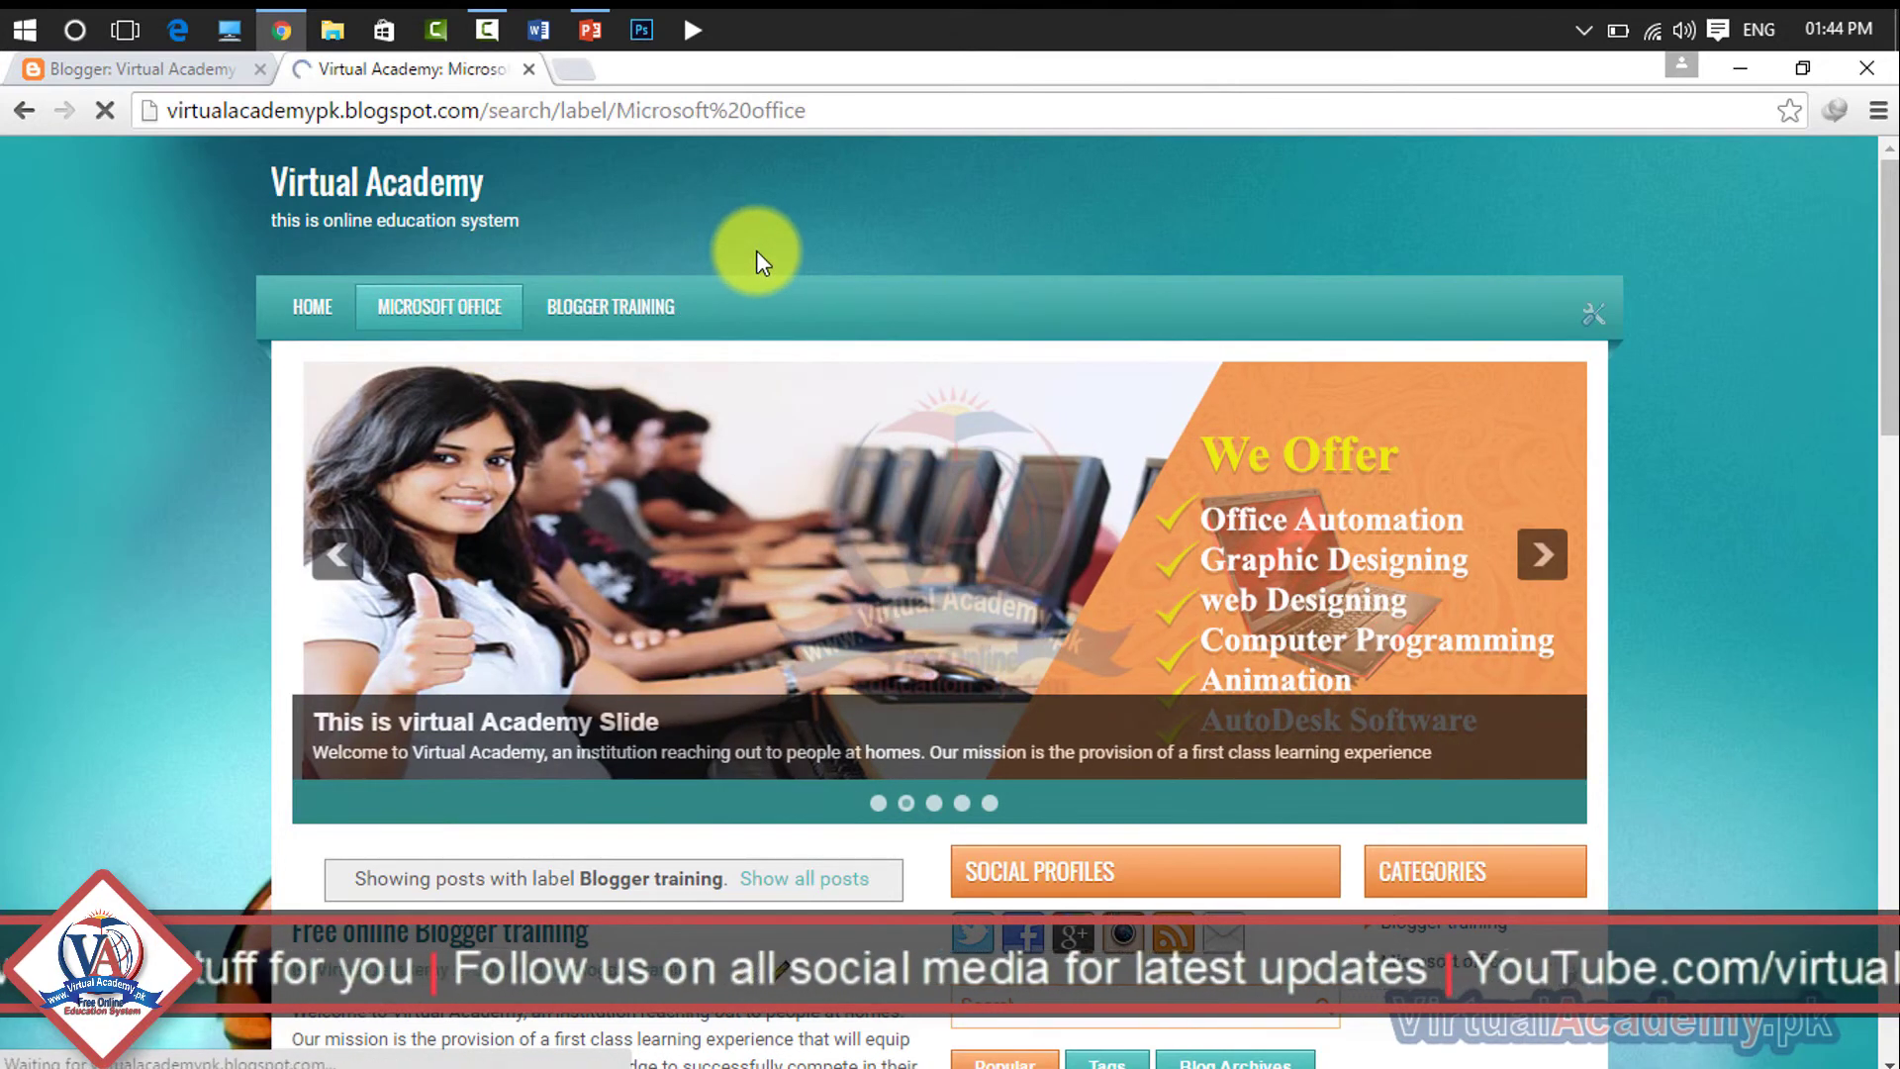
{"action": "scroll", "coordinate": [762, 557], "scroll_direction": "down", "scroll_amount": 8}
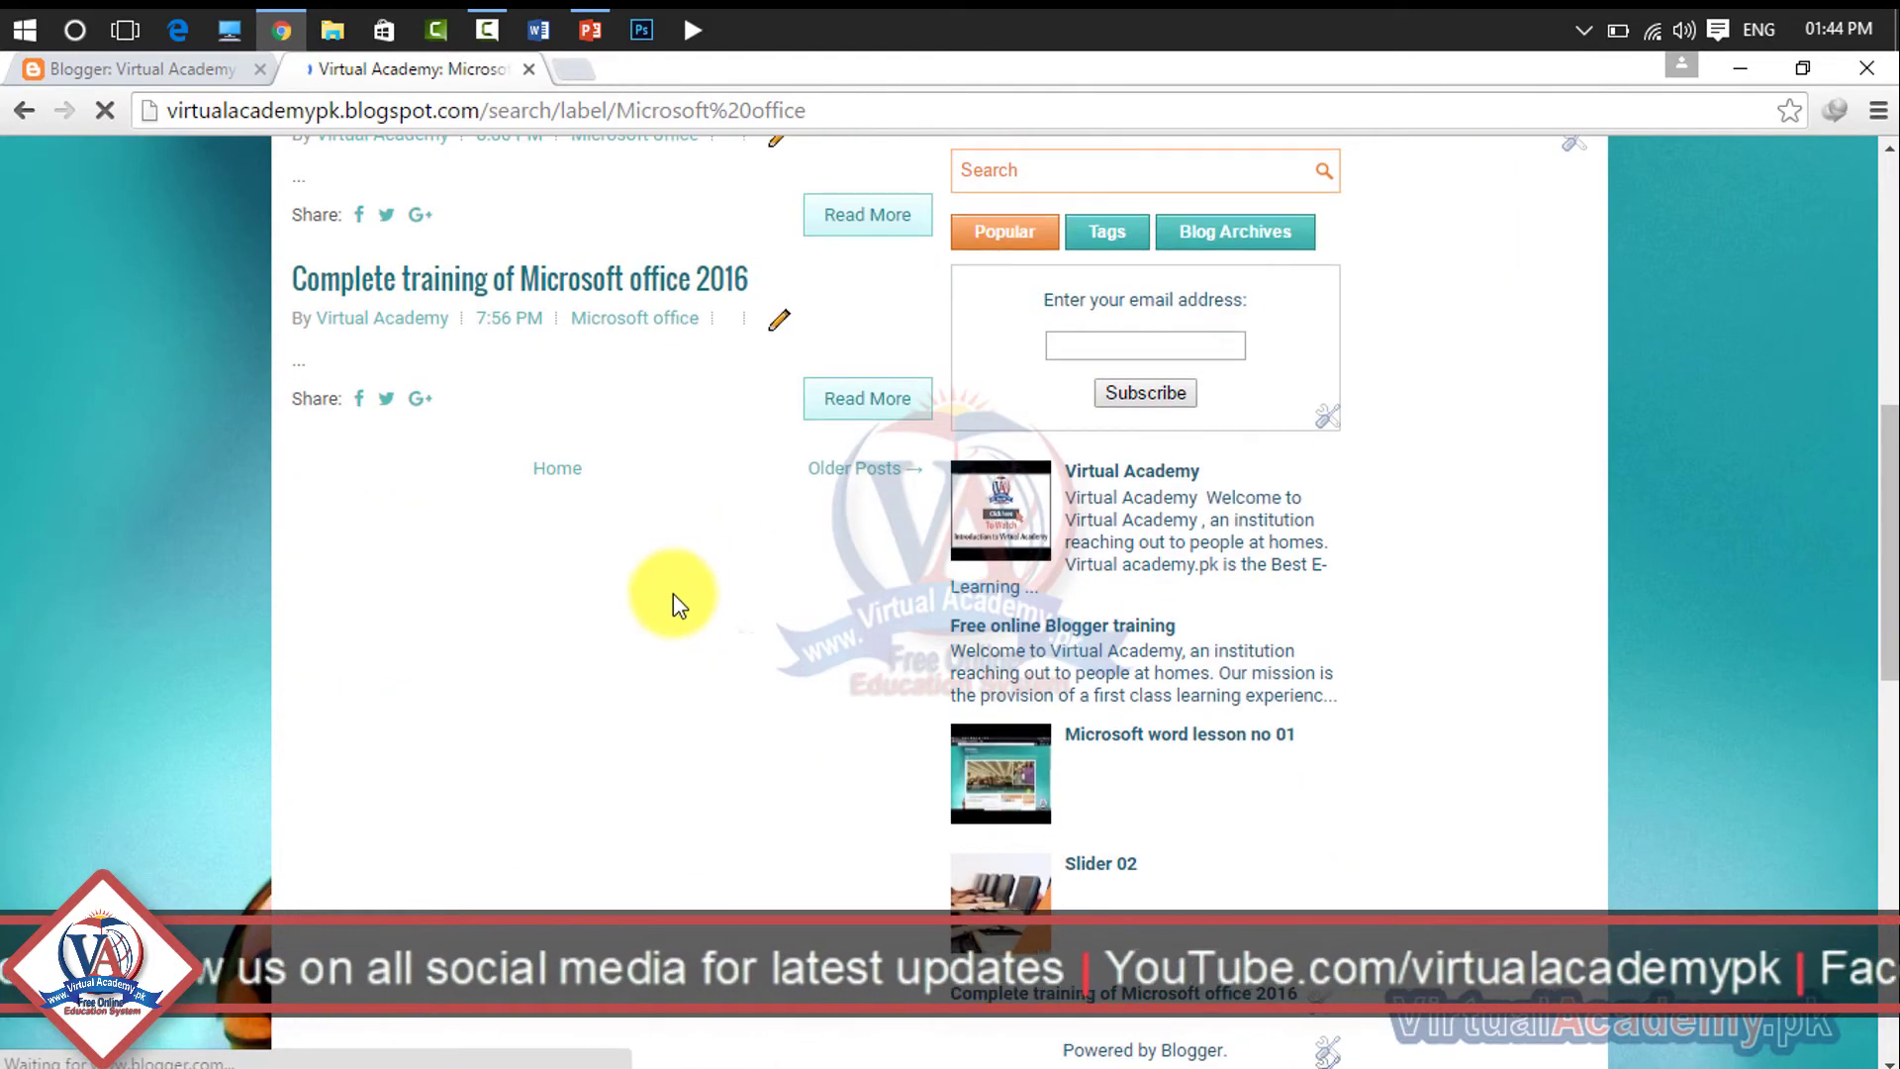
{"action": "scroll", "coordinate": [466, 412], "scroll_direction": "up", "scroll_amount": 4}
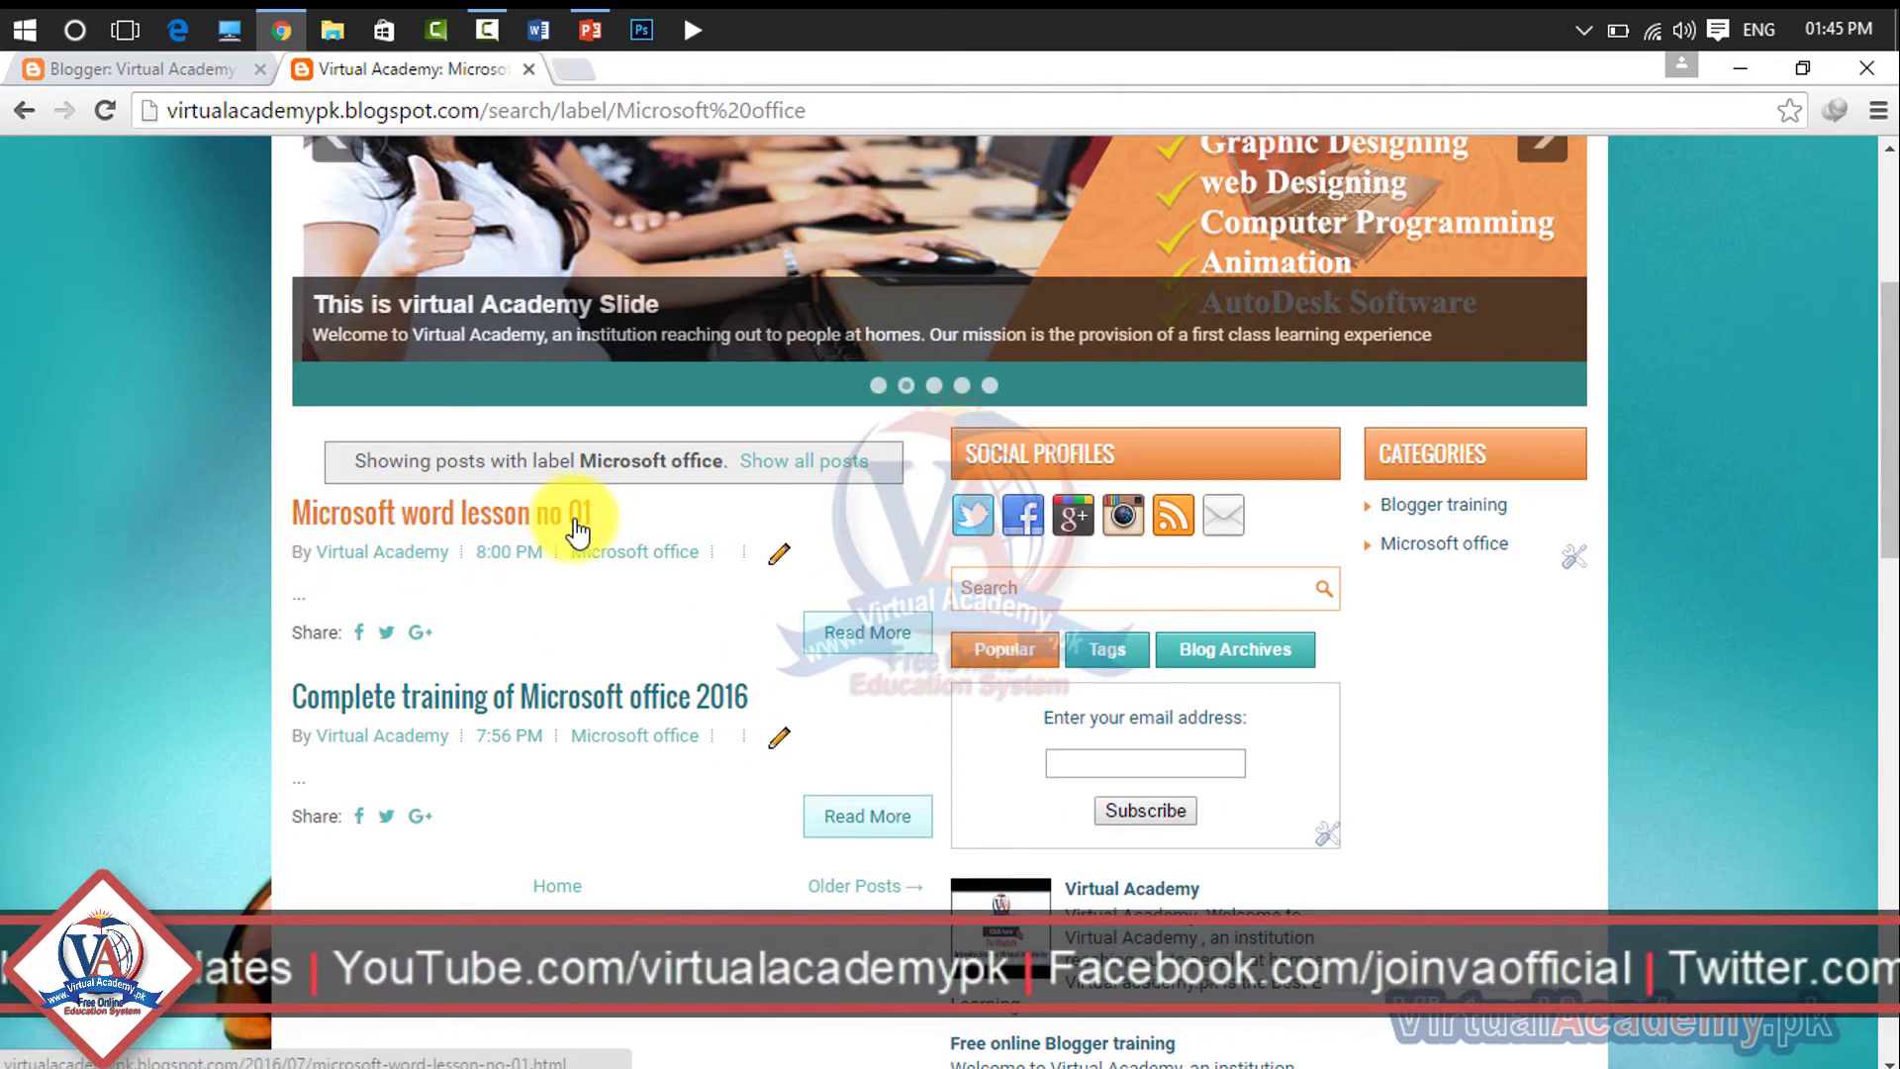
{"action": "scroll", "coordinate": [593, 518], "scroll_direction": "up", "scroll_amount": 4}
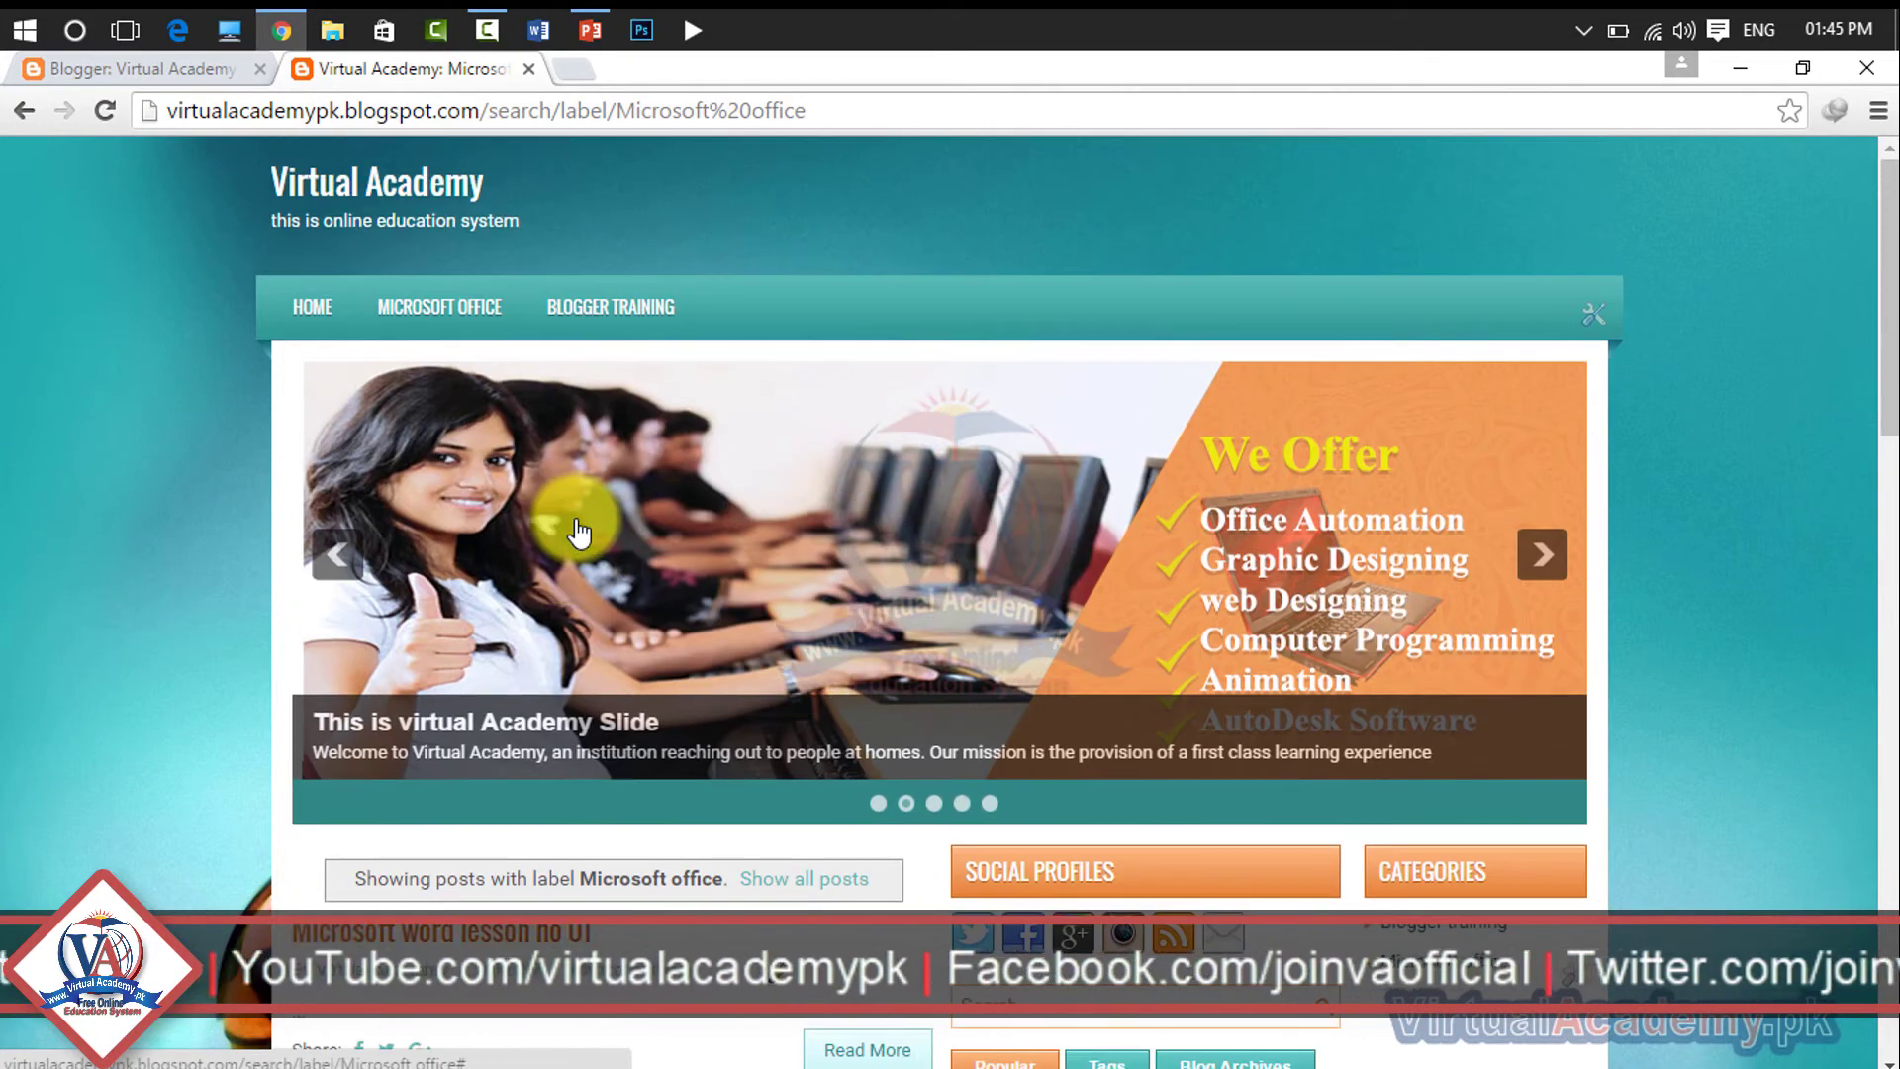
- Open the "Blogger training" link in the live blog's menu and examine the posts listed under that label
{"action": "left_click", "coordinate": [614, 318]}
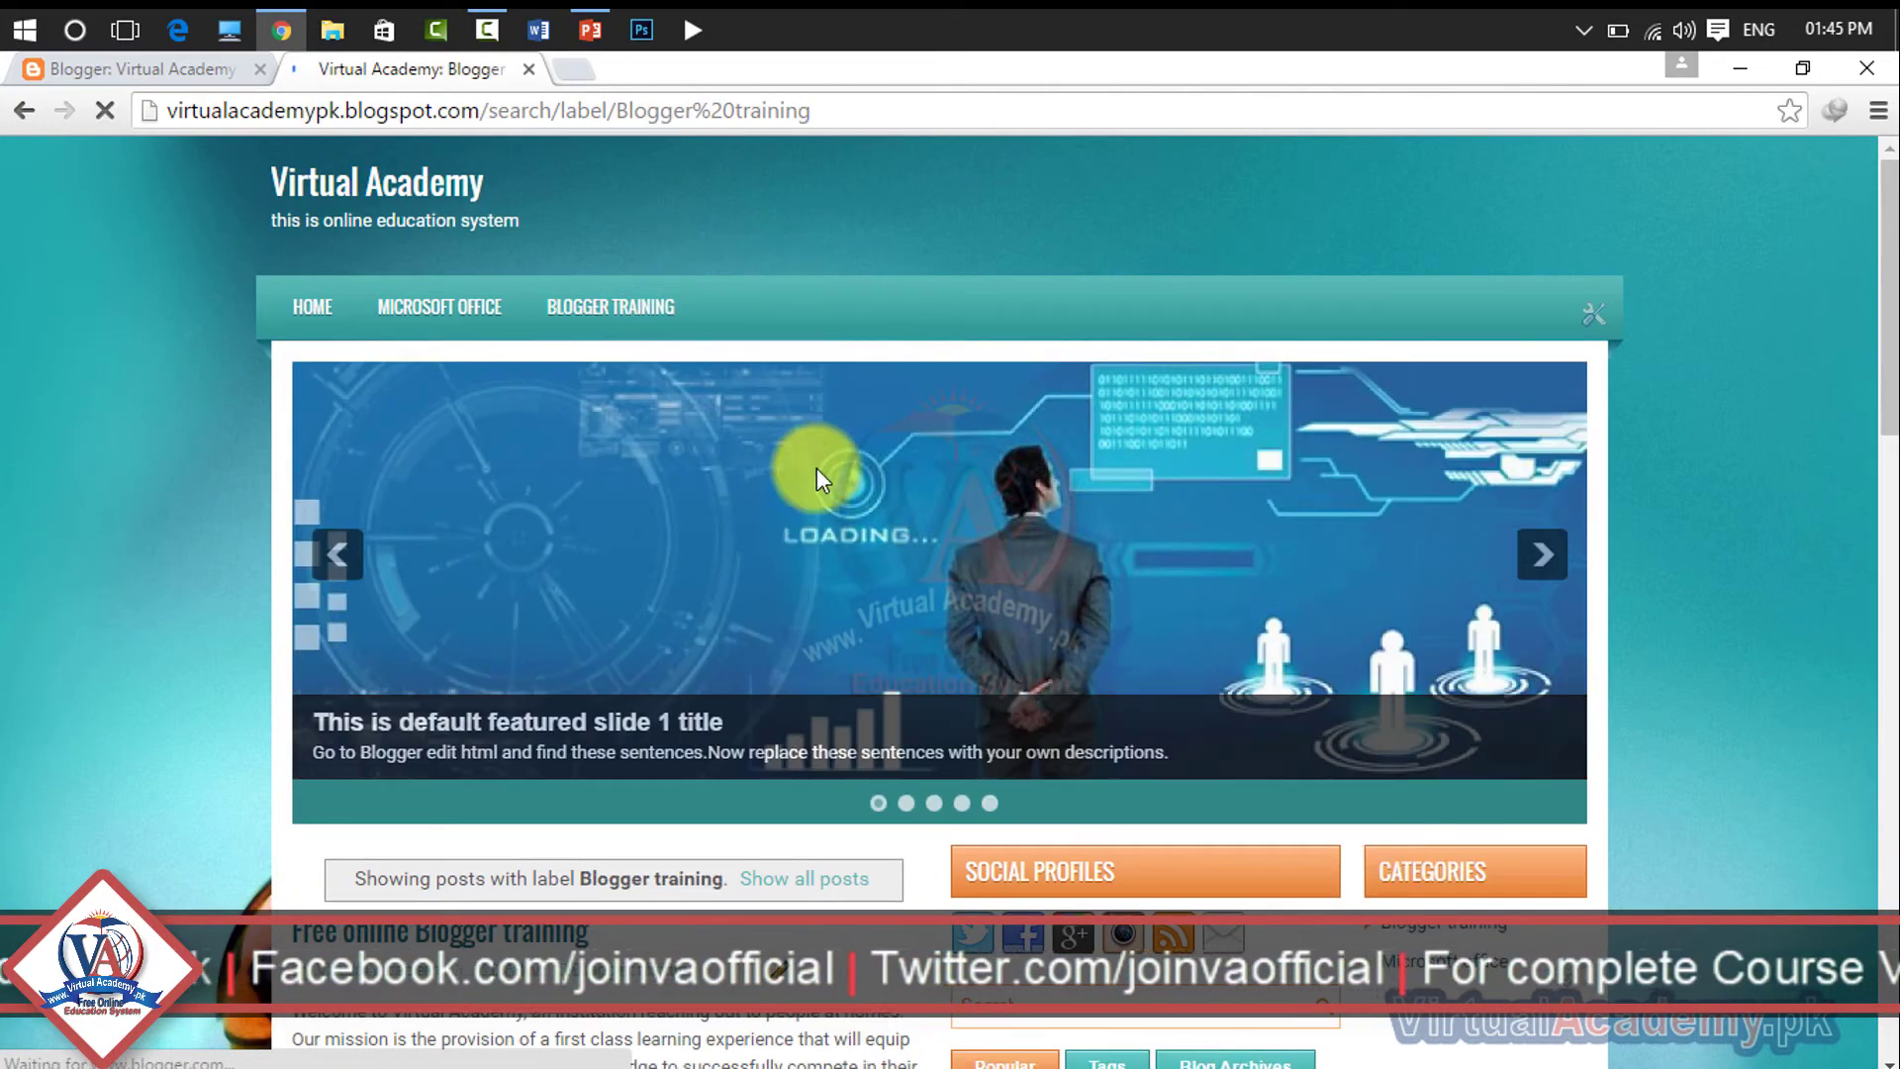
{"action": "scroll", "coordinate": [653, 752], "scroll_direction": "down", "scroll_amount": 5}
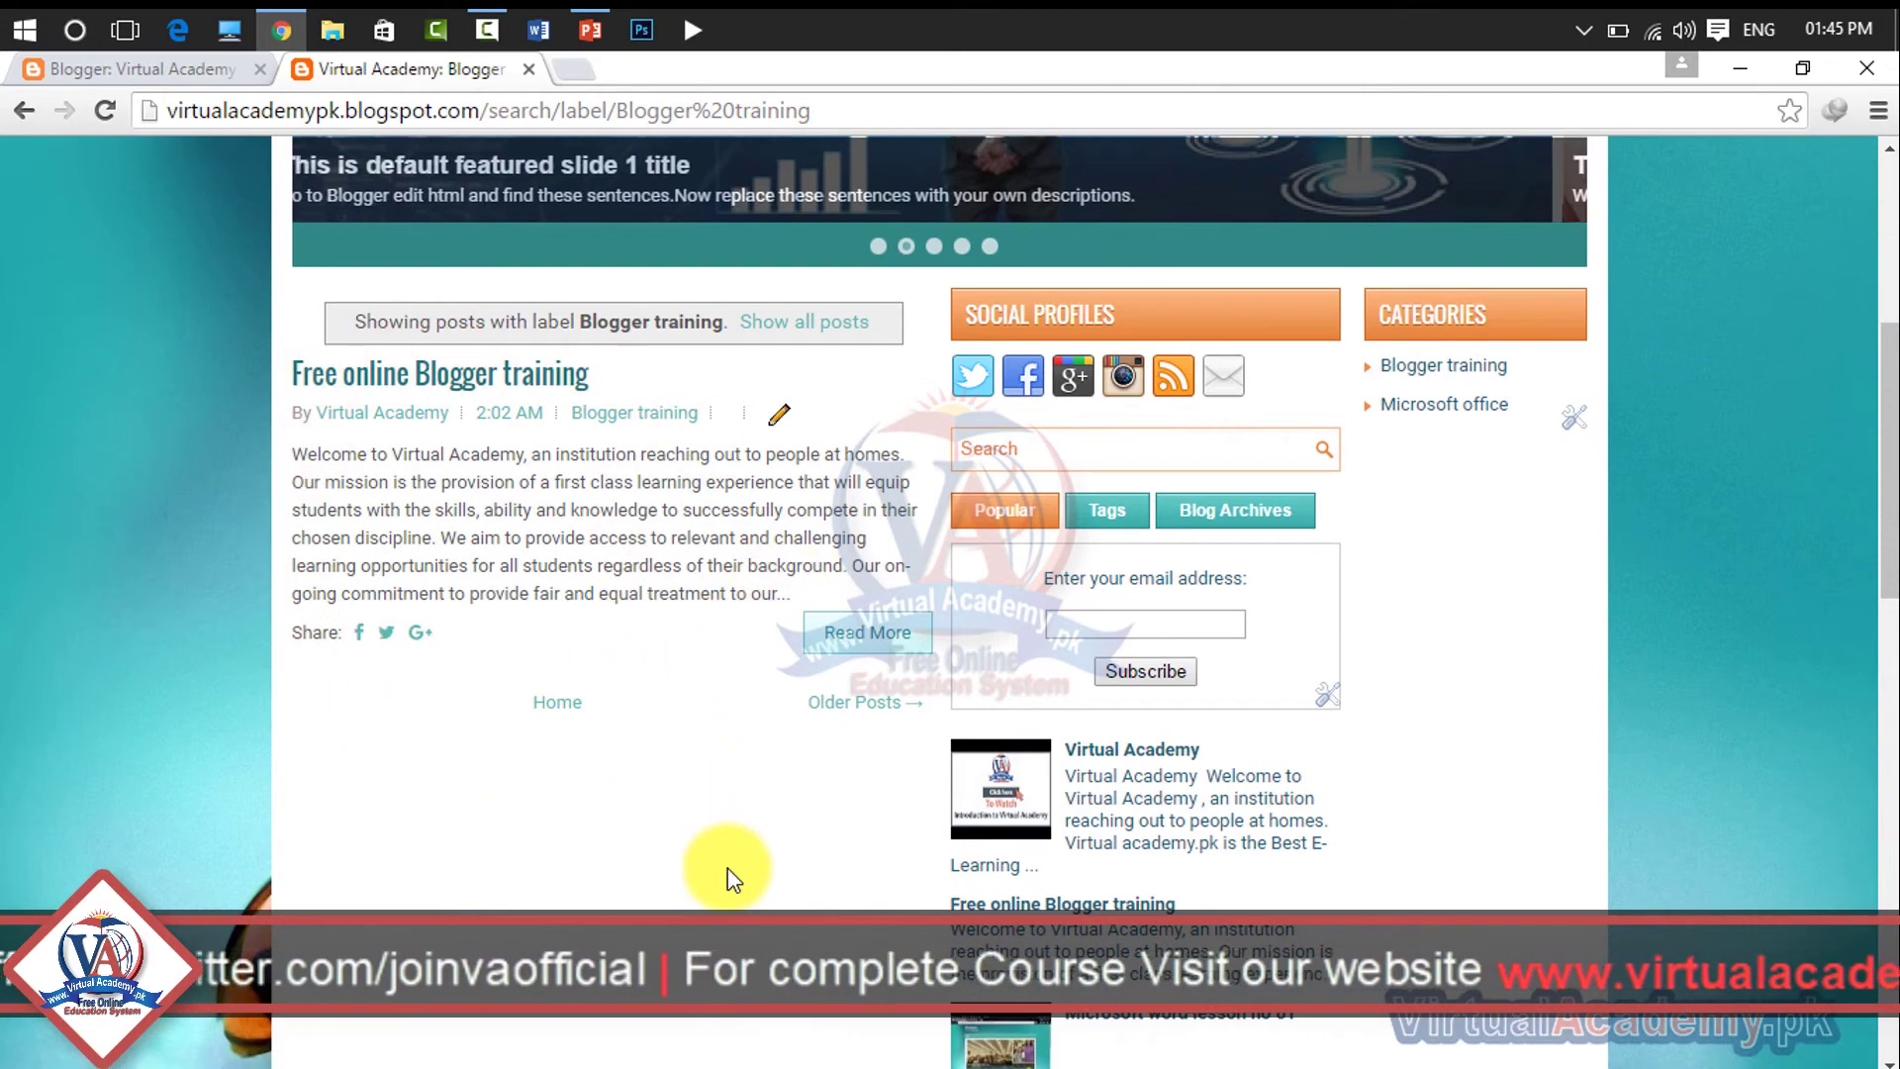
{"action": "scroll", "coordinate": [644, 542], "scroll_direction": "up", "scroll_amount": 5}
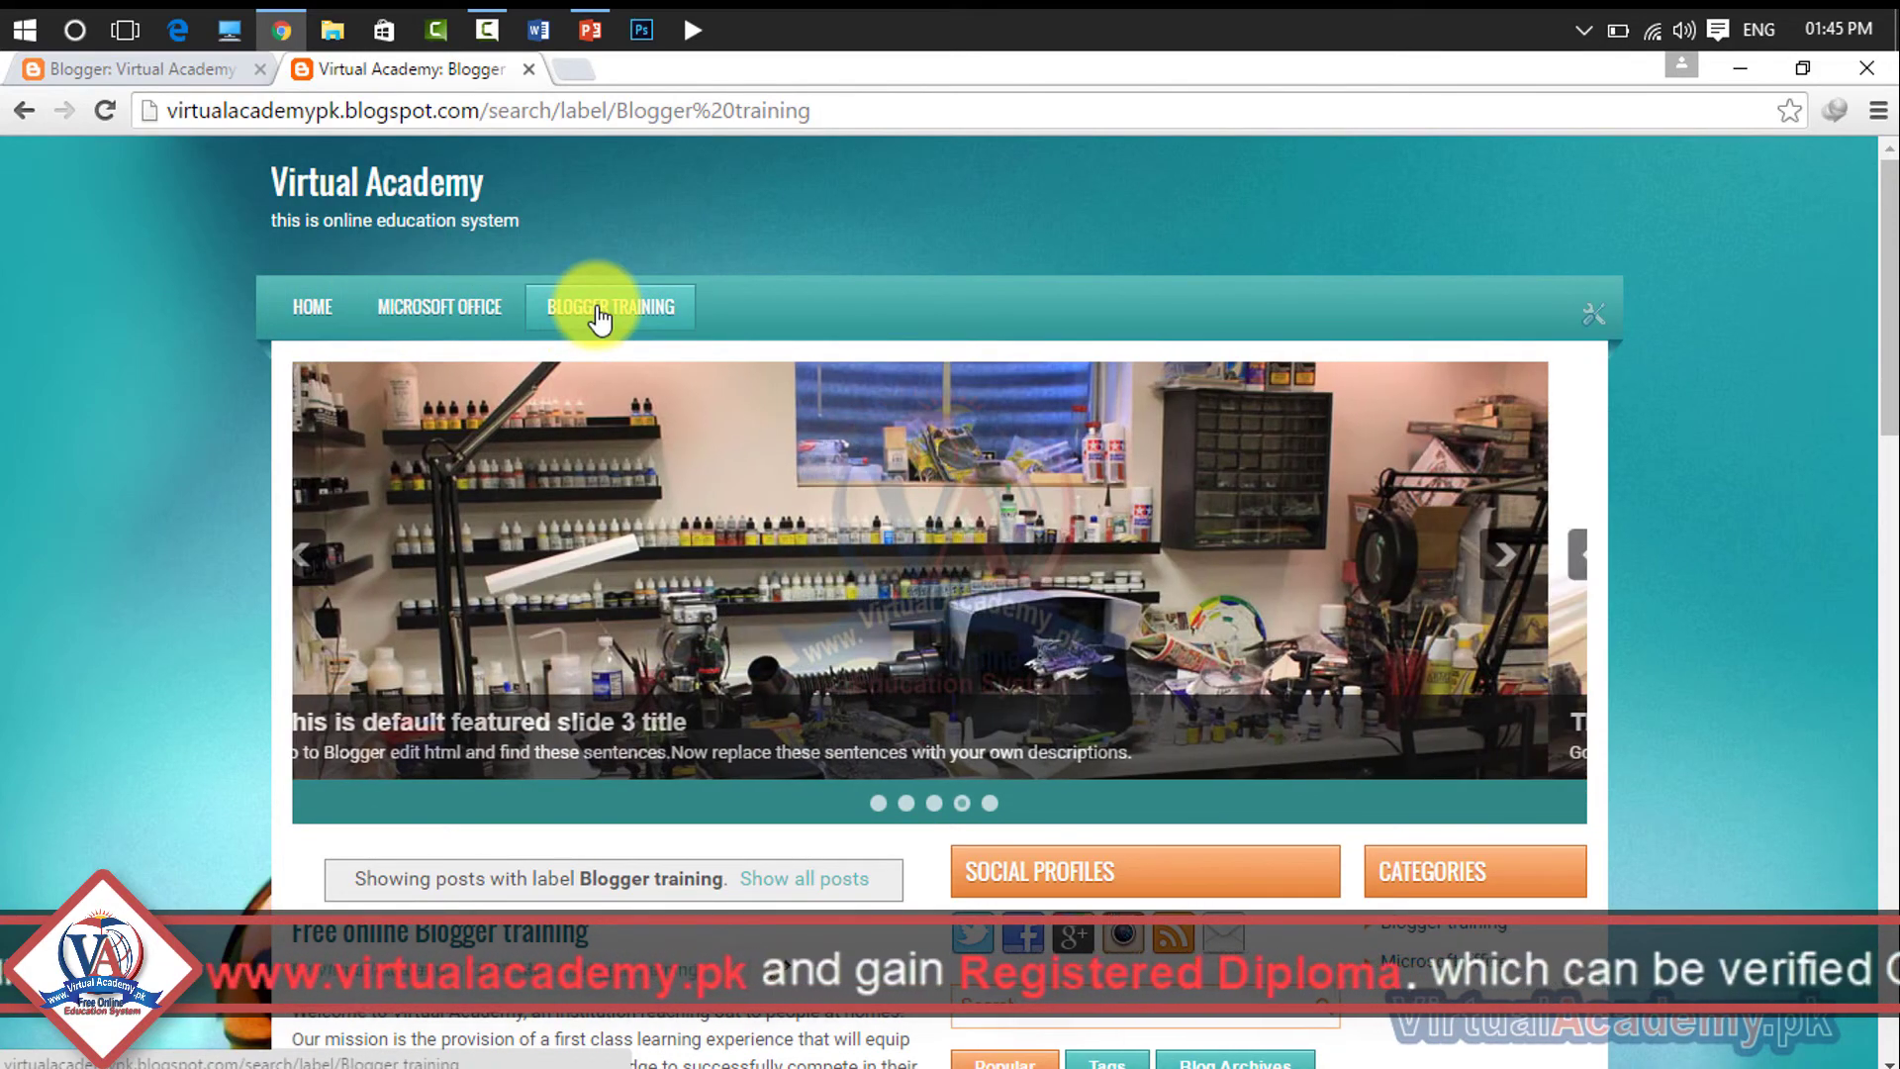
{"action": "scroll", "coordinate": [1474, 900], "scroll_direction": "down", "scroll_amount": 3}
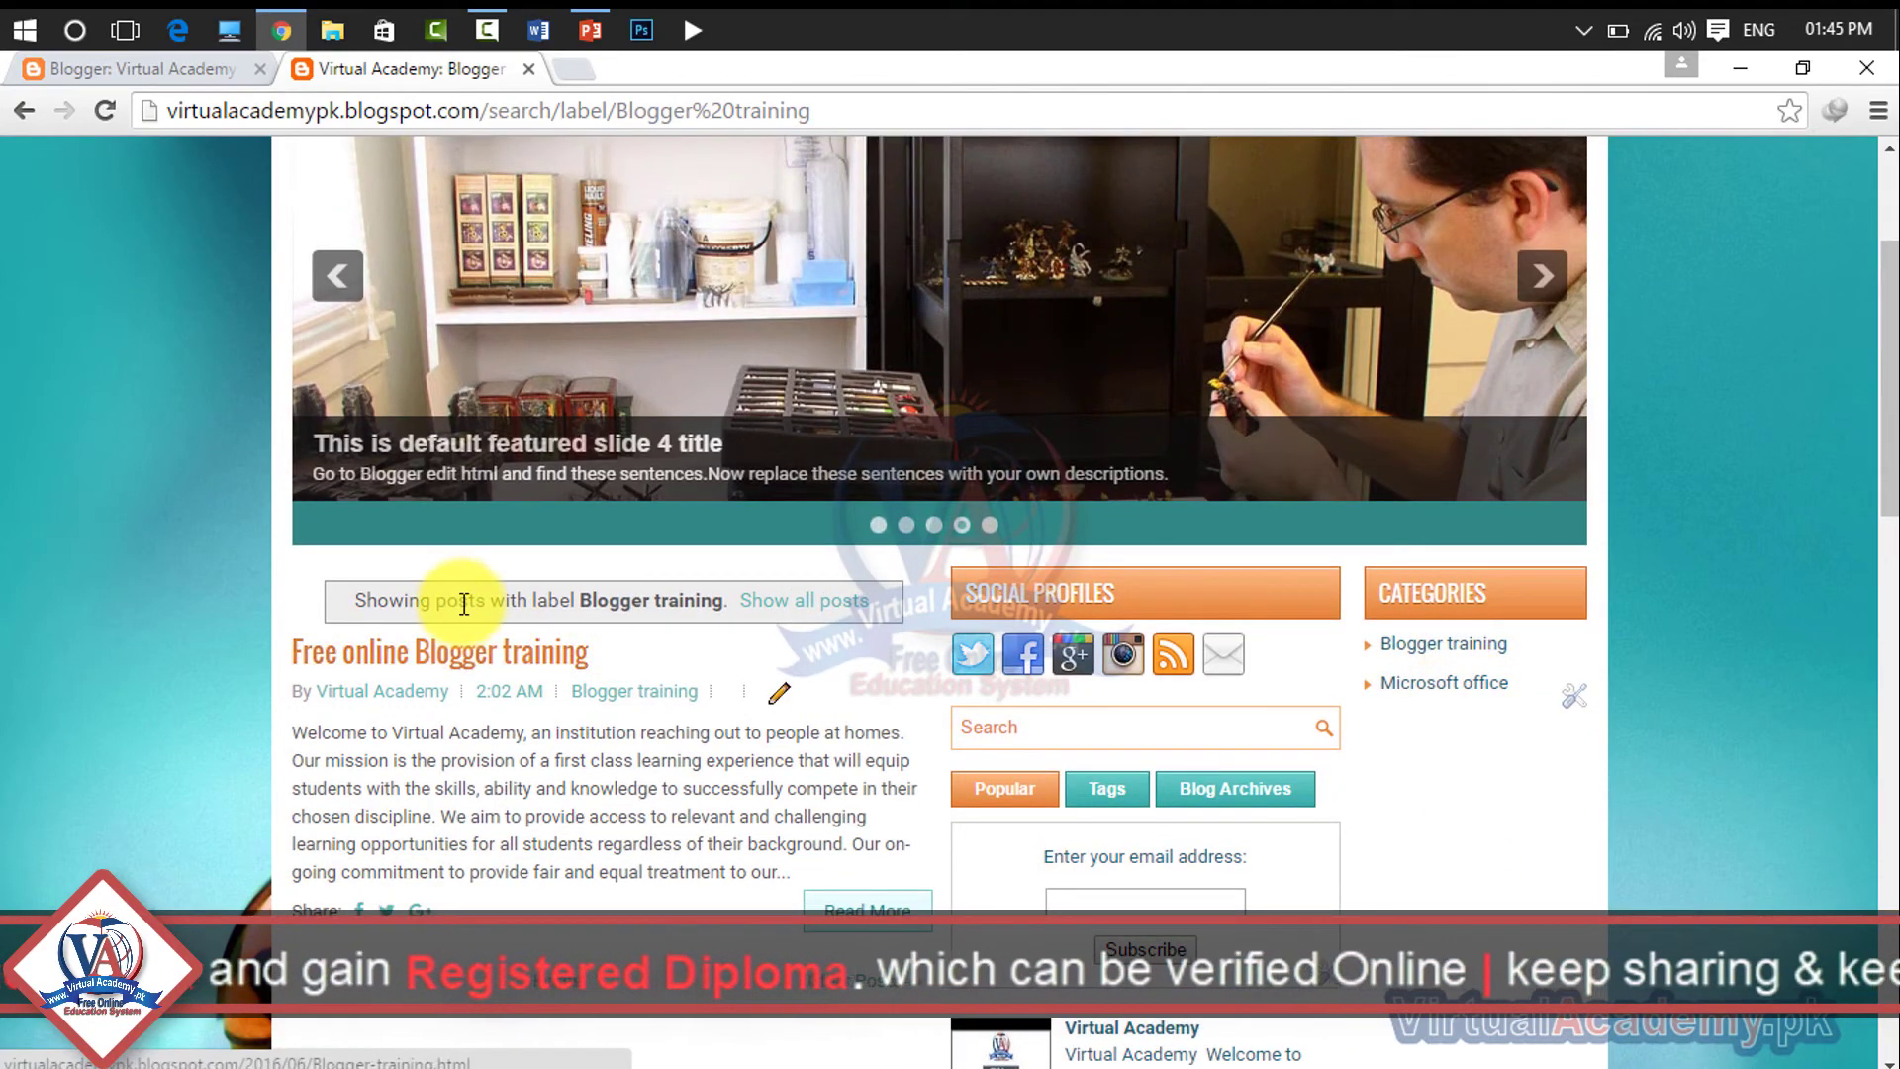
{"action": "scroll", "coordinate": [466, 593], "scroll_direction": "up", "scroll_amount": 3}
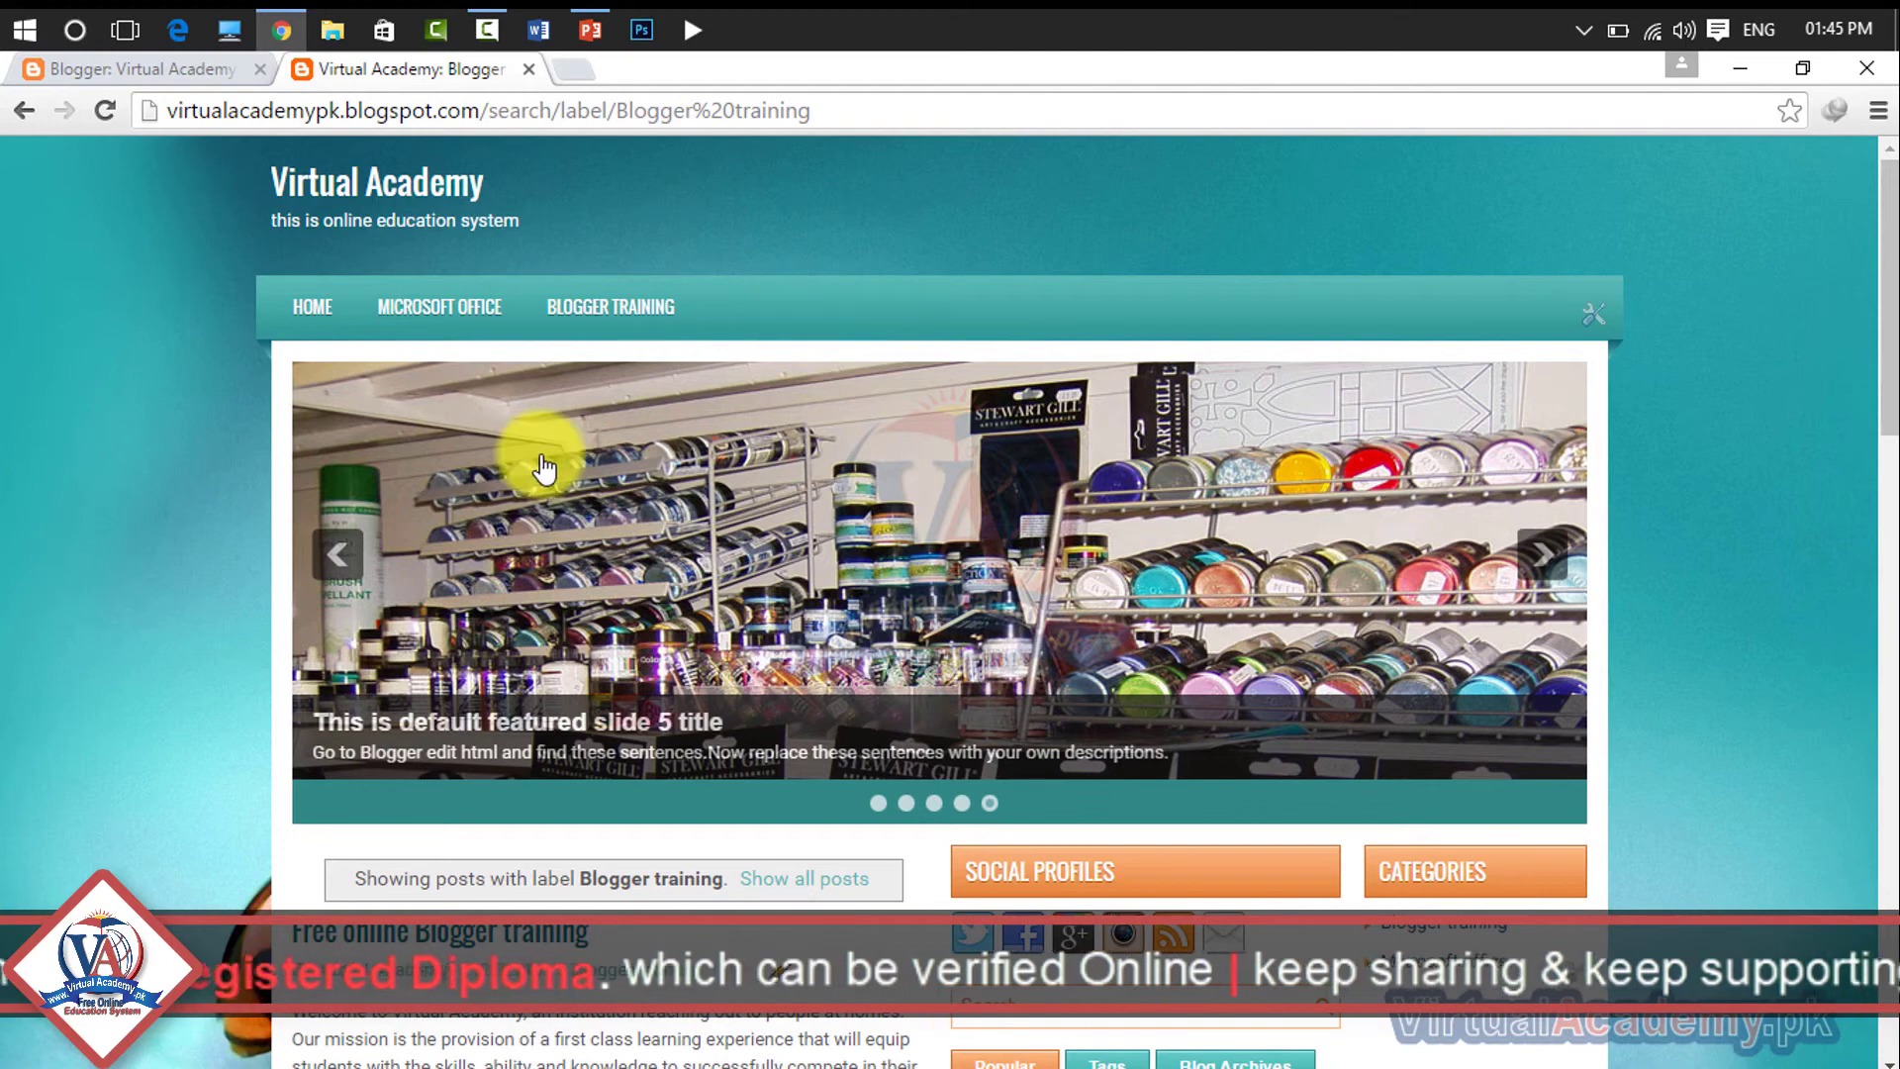